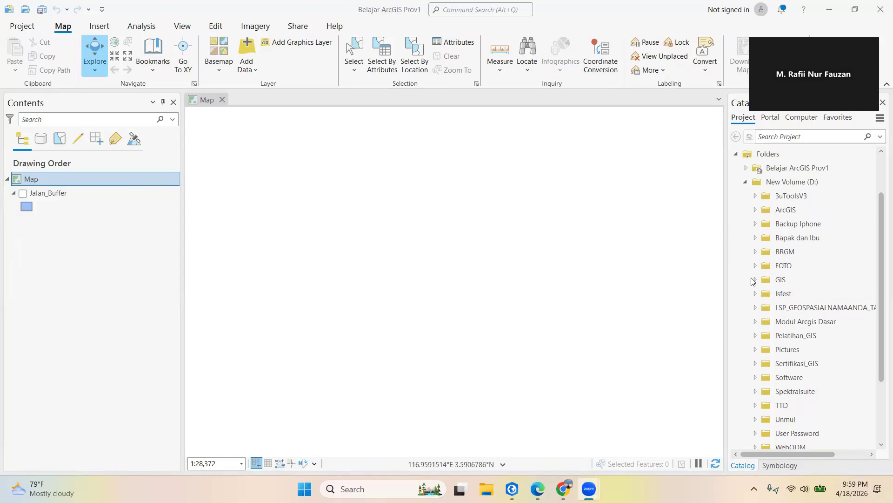
- Browse the project's D: folder connection to Pelatihan_GIS > SIG and expand the Acara 6 folder
{"action": "left_click", "coordinate": [755, 336]}
{"action": "scroll", "coordinate": [757, 337], "scroll_direction": "down", "scroll_amount": 3}
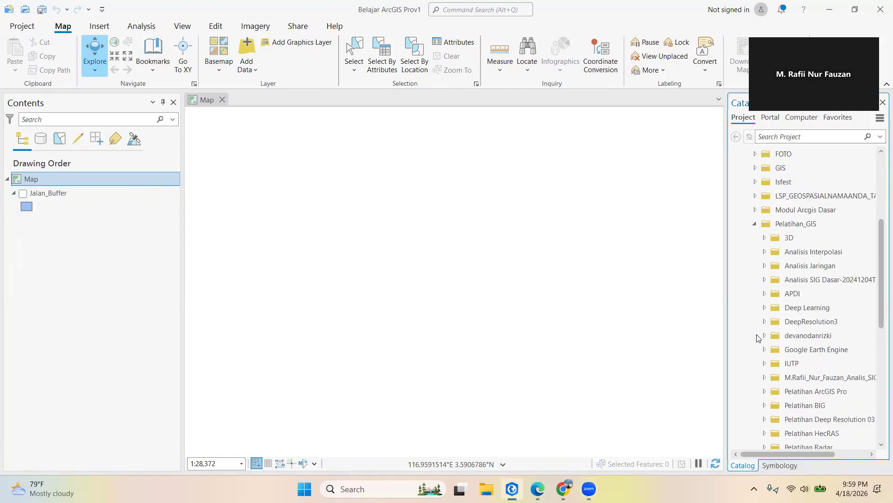
{"action": "scroll", "coordinate": [757, 334], "scroll_direction": "down", "scroll_amount": 3}
{"action": "scroll", "coordinate": [757, 335], "scroll_direction": "down", "scroll_amount": 2}
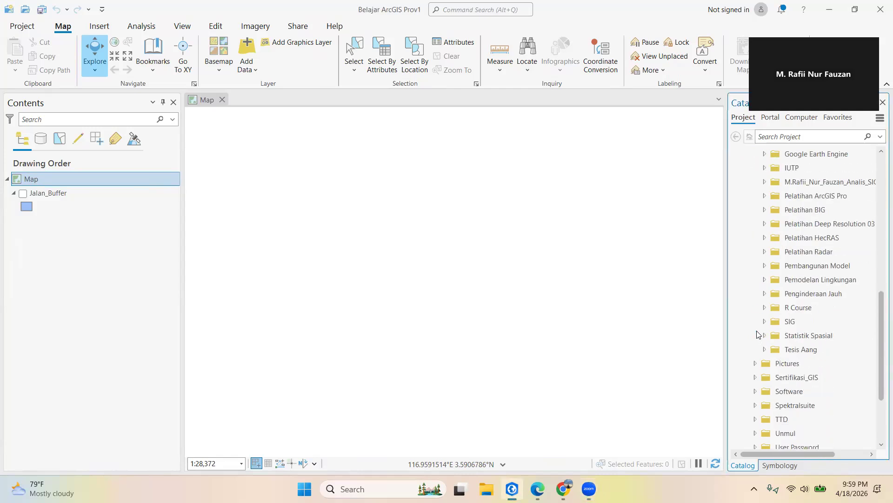
{"action": "left_click", "coordinate": [763, 322]}
{"action": "scroll", "coordinate": [768, 328], "scroll_direction": "down", "scroll_amount": 1}
{"action": "left_click", "coordinate": [773, 307]}
{"action": "left_click", "coordinate": [783, 321]}
{"action": "left_click", "coordinate": [782, 322]}
{"action": "left_click", "coordinate": [774, 377]}
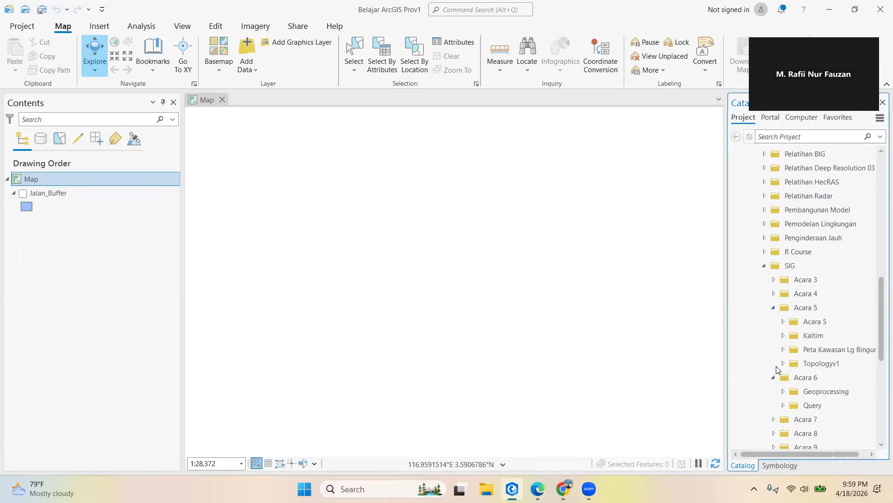
- Add Perkebunan_Kutim.shp from the Query folder in Acara 6 to the map
{"action": "scroll", "coordinate": [777, 367], "scroll_direction": "down", "scroll_amount": 1}
{"action": "left_click", "coordinate": [782, 349]}
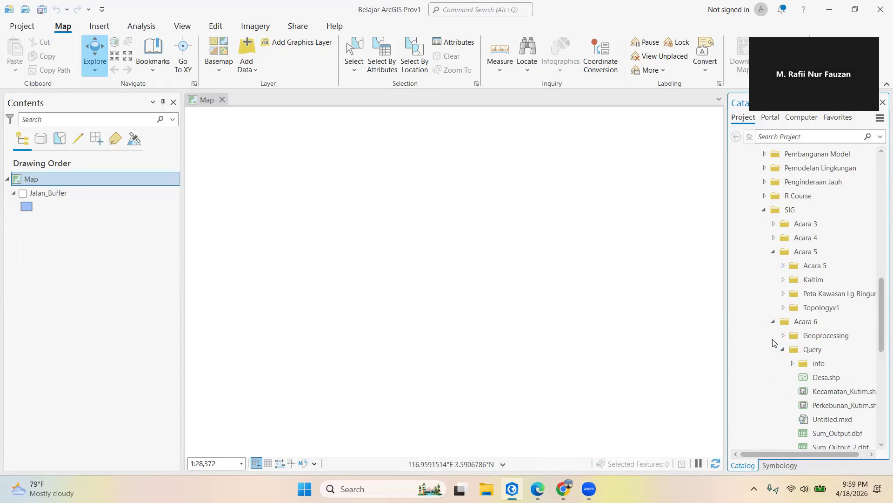
{"action": "scroll", "coordinate": [774, 342], "scroll_direction": "down", "scroll_amount": 2}
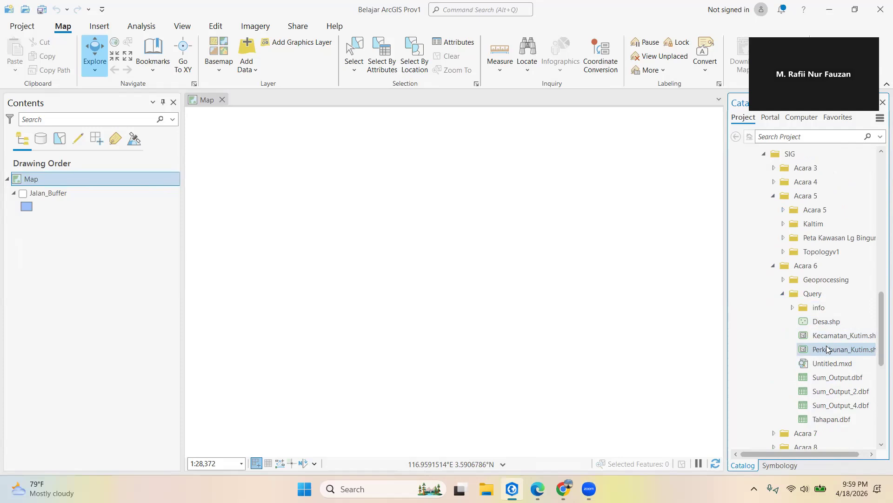
{"action": "left_click_drag", "start_coordinate": [824, 352], "coordinate": [554, 326]}
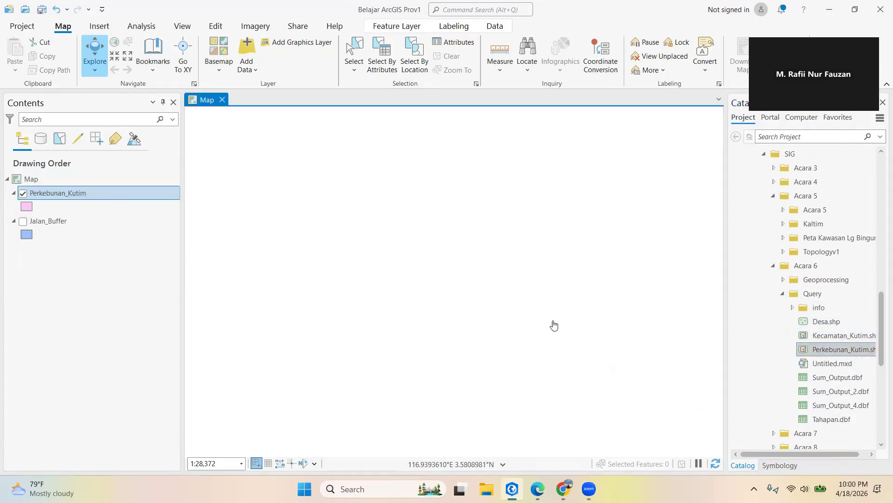
- Remove the Jalan_Buffer layer from the map
{"action": "left_click", "coordinate": [69, 221]}
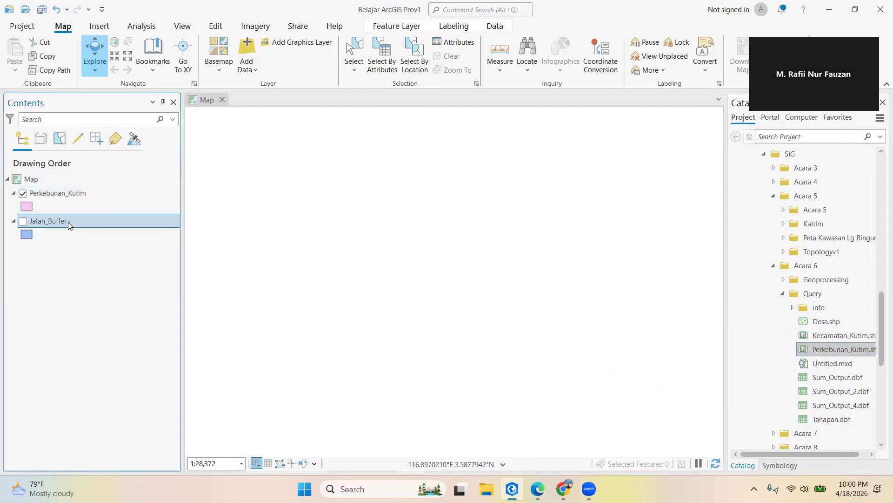
{"action": "right_click", "coordinate": [72, 221]}
{"action": "left_click", "coordinate": [97, 90]}
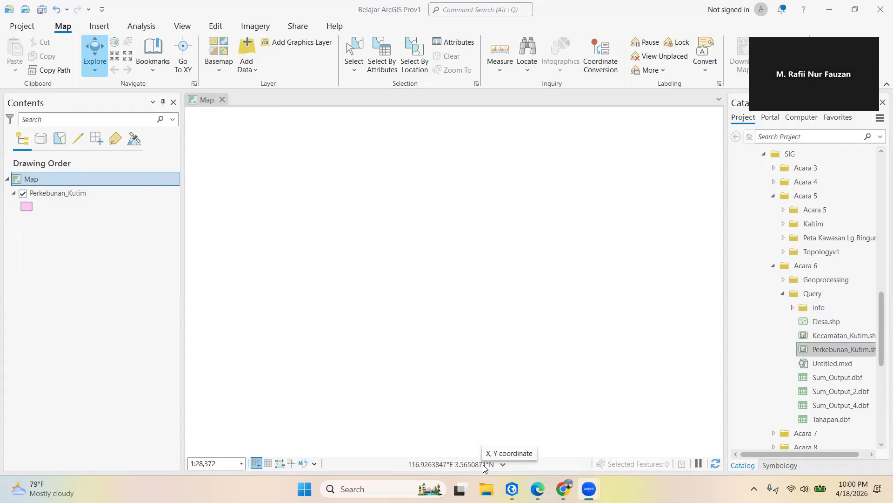
- In the map's properties, set the XY coordinate system to WGS 1984 UTM Zone 50N from the favorites
{"action": "left_click", "coordinate": [452, 466]}
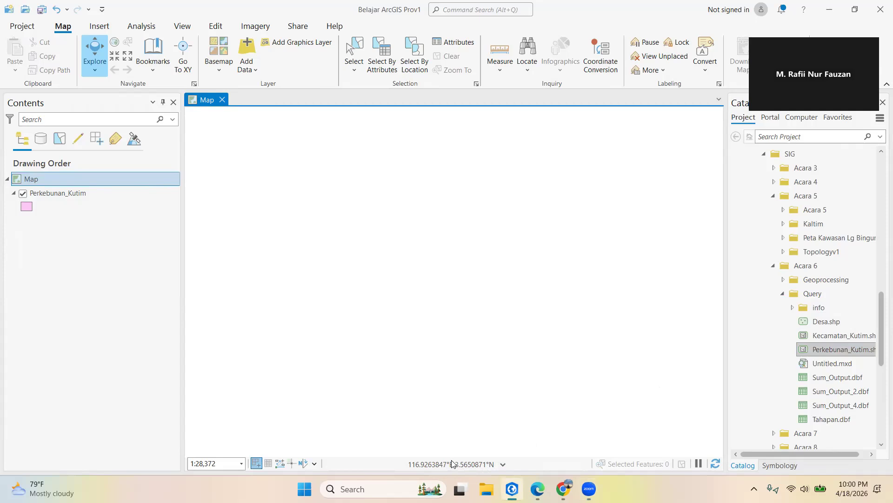
{"action": "right_click", "coordinate": [37, 183]}
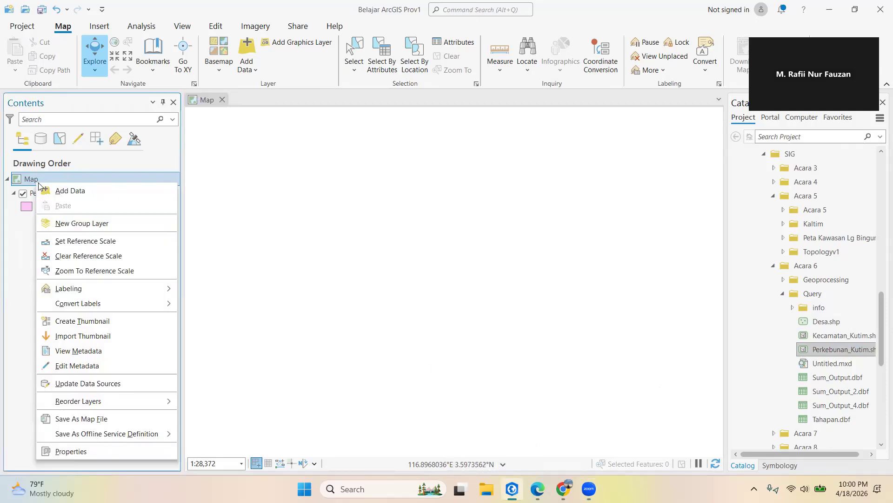
{"action": "left_click", "coordinate": [118, 451]}
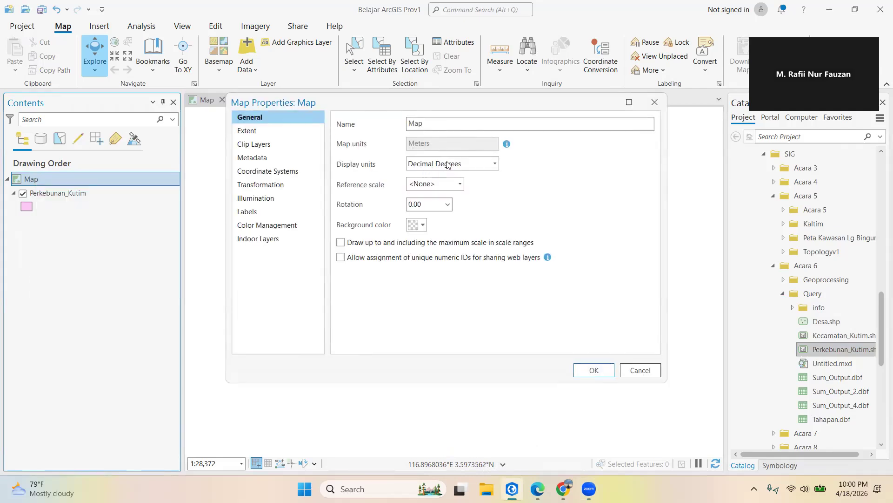
{"action": "left_click", "coordinate": [289, 172]}
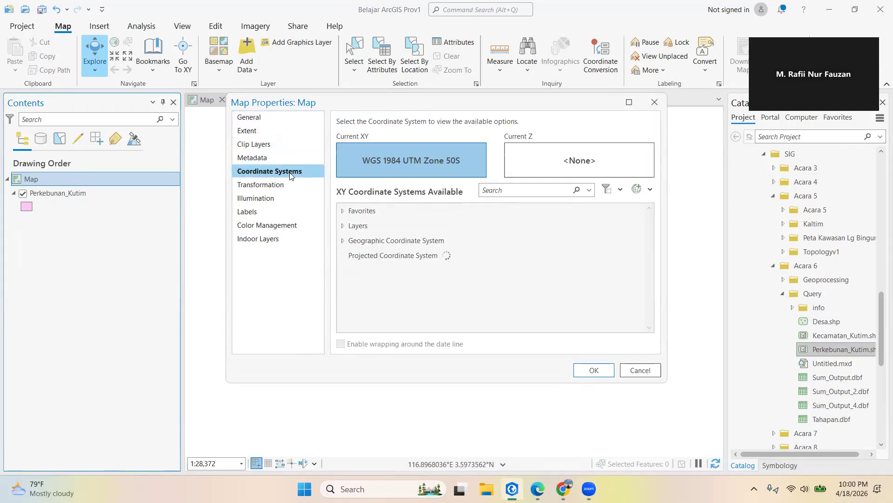
{"action": "left_click", "coordinate": [421, 227]}
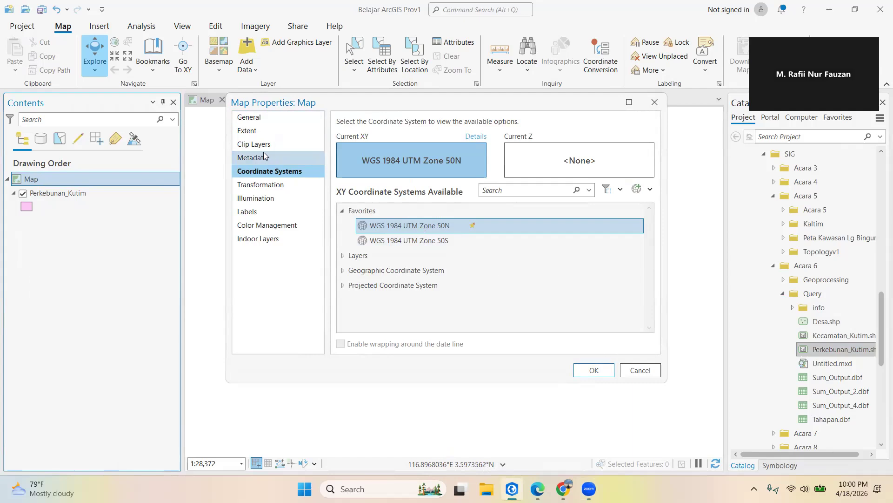
- Set the map's display units to Meters and apply the map properties
{"action": "left_click", "coordinate": [261, 118]}
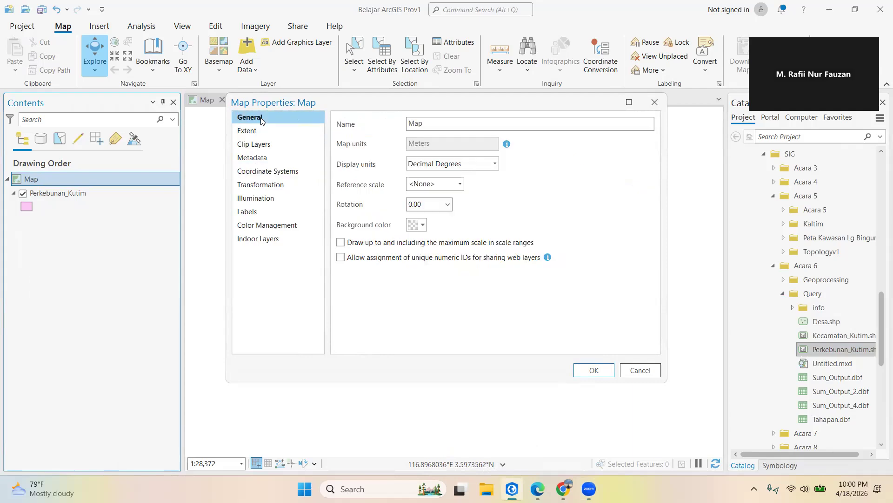
{"action": "left_click", "coordinate": [450, 164]}
{"action": "left_click", "coordinate": [450, 176]}
{"action": "left_click", "coordinate": [263, 170]}
{"action": "left_click", "coordinate": [257, 120]}
{"action": "left_click", "coordinate": [598, 372]}
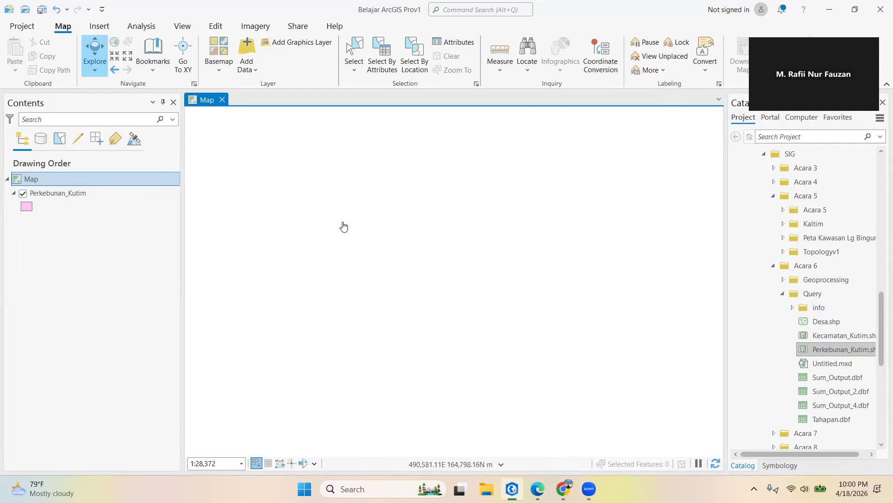
- Zoom the map to the extent of the Perkebunan_Kutim layer
{"action": "left_click", "coordinate": [82, 194]}
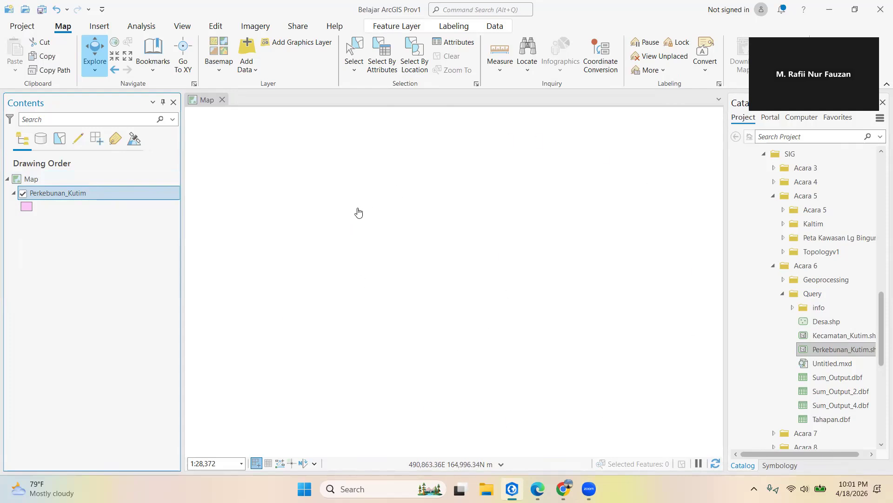
{"action": "right_click", "coordinate": [102, 197]}
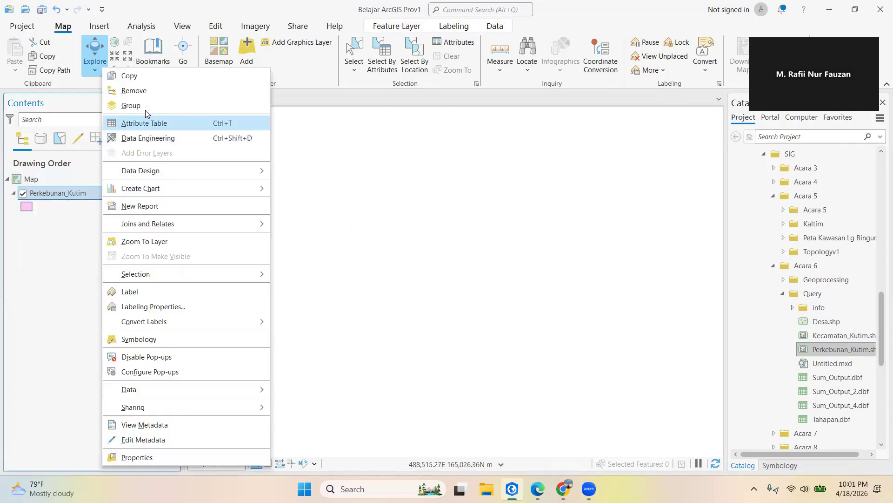
{"action": "left_click", "coordinate": [156, 246]}
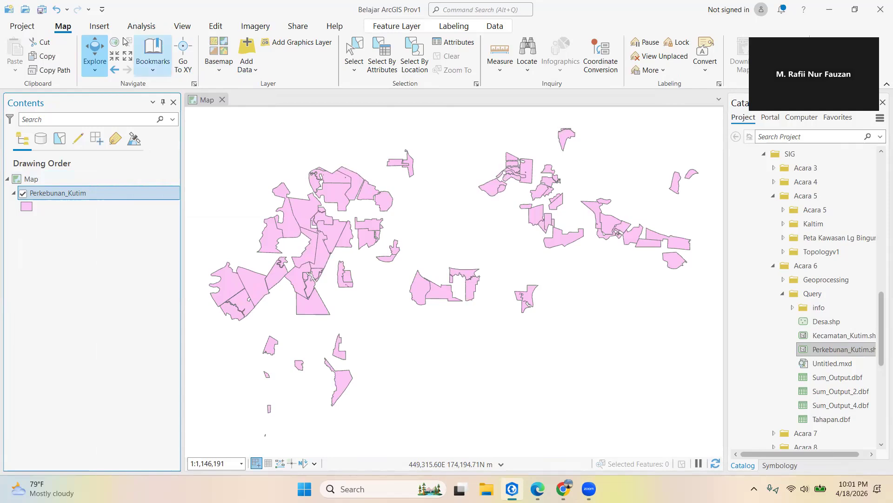
- Inspect the attribute pop-ups of two plantation polygons on the map with the Explore tool
{"action": "left_click", "coordinate": [96, 72]}
{"action": "left_click", "coordinate": [96, 75]}
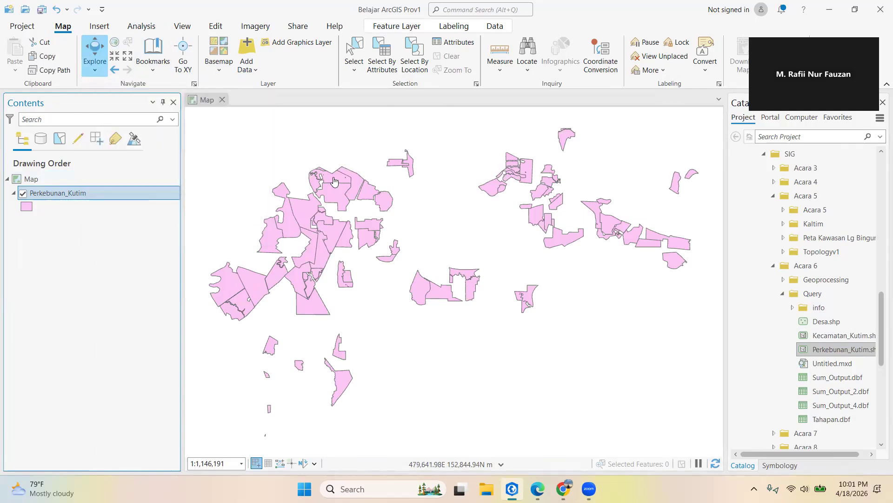
{"action": "left_click", "coordinate": [253, 288]}
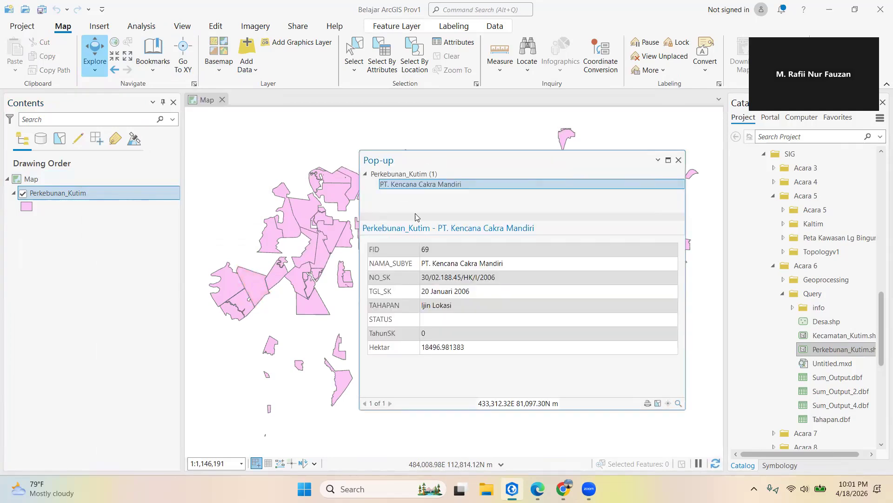
{"action": "left_click_drag", "start_coordinate": [437, 163], "coordinate": [446, 139]}
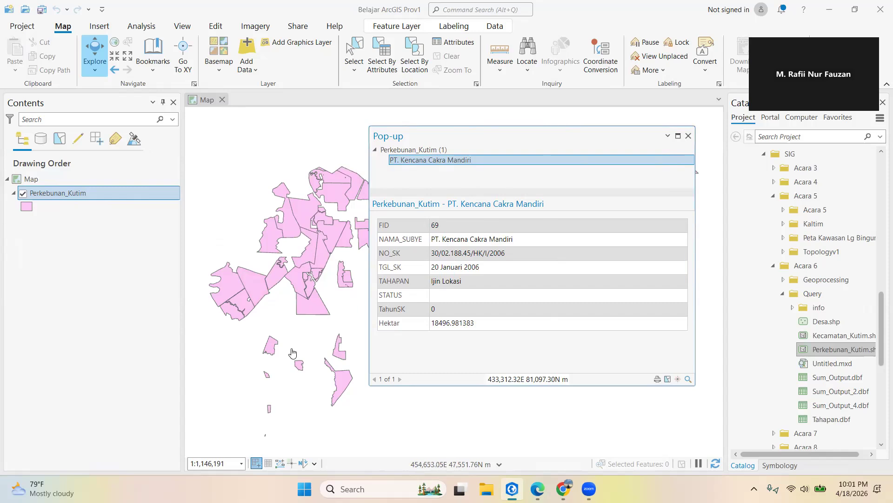
{"action": "left_click", "coordinate": [269, 347]}
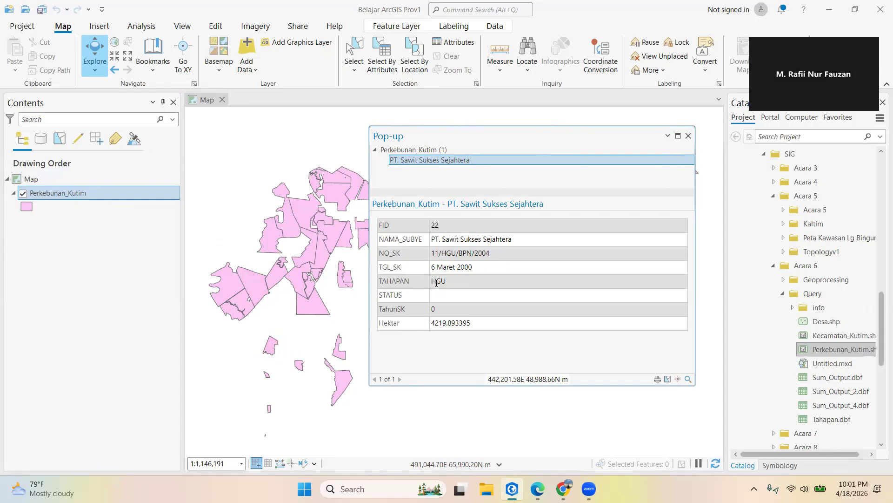
{"action": "left_click", "coordinate": [689, 137]}
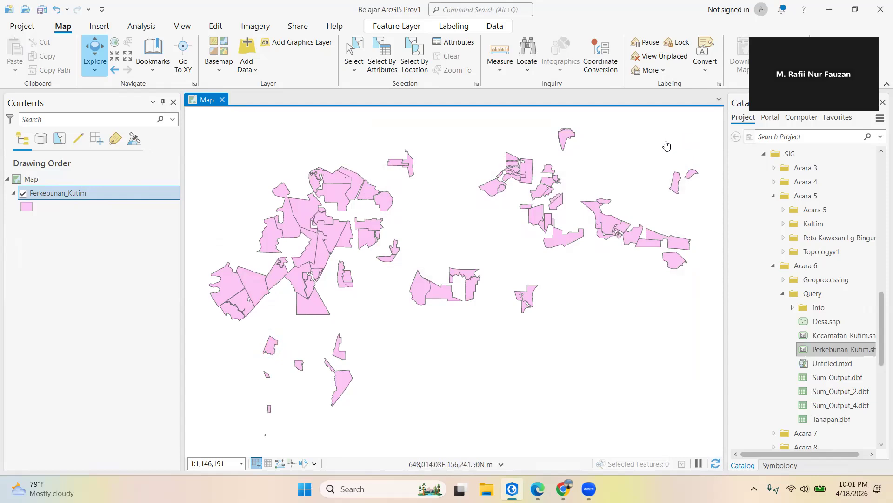
- Open the Perkebunan_Kutim attribute table and make it slightly shorter to show more of the map
{"action": "right_click", "coordinate": [124, 194]}
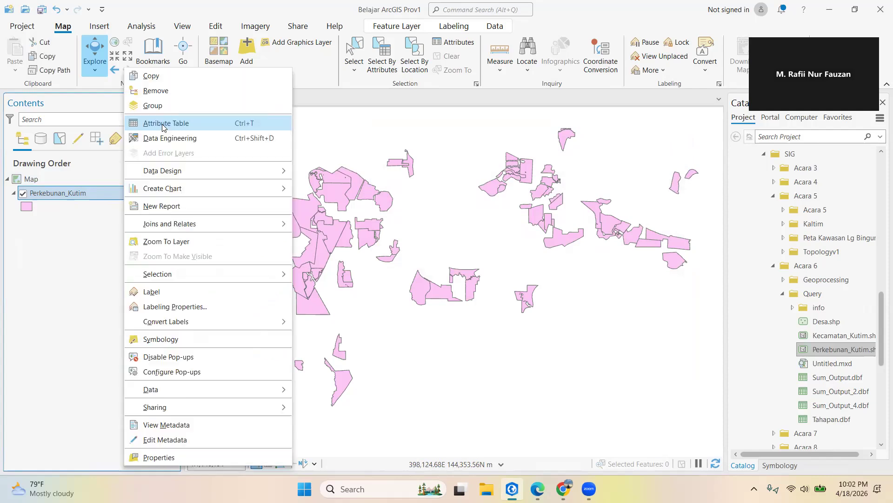
{"action": "left_click", "coordinate": [162, 124]}
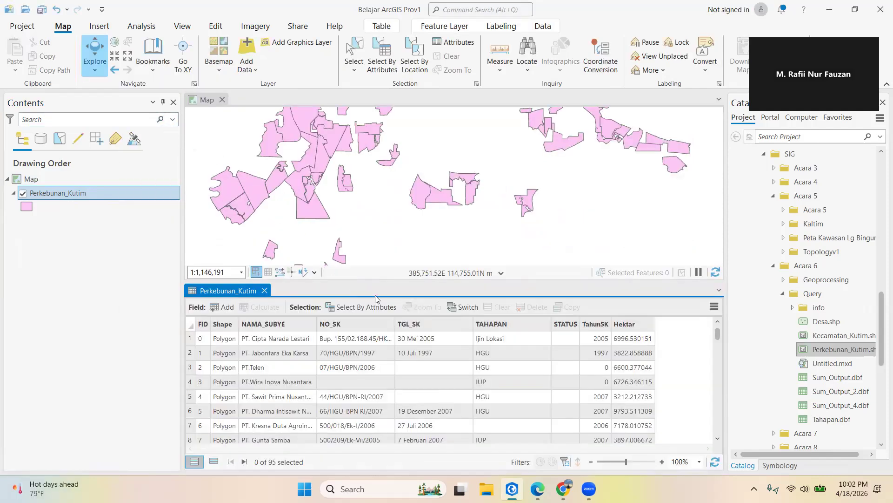
{"action": "left_click_drag", "start_coordinate": [397, 285], "coordinate": [397, 297]}
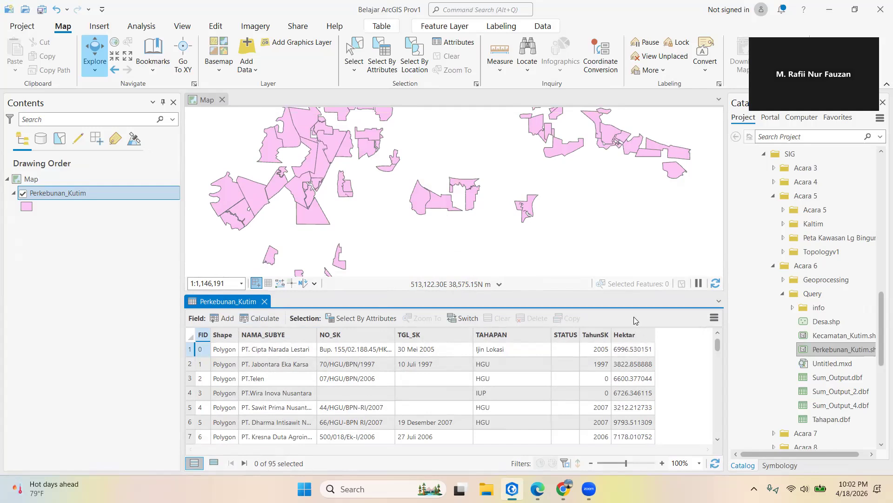
- Open Calculate Geometry for the Hektar field of Perkebunan_Kutim, keeping Hektar as the target field
{"action": "right_click", "coordinate": [633, 335]}
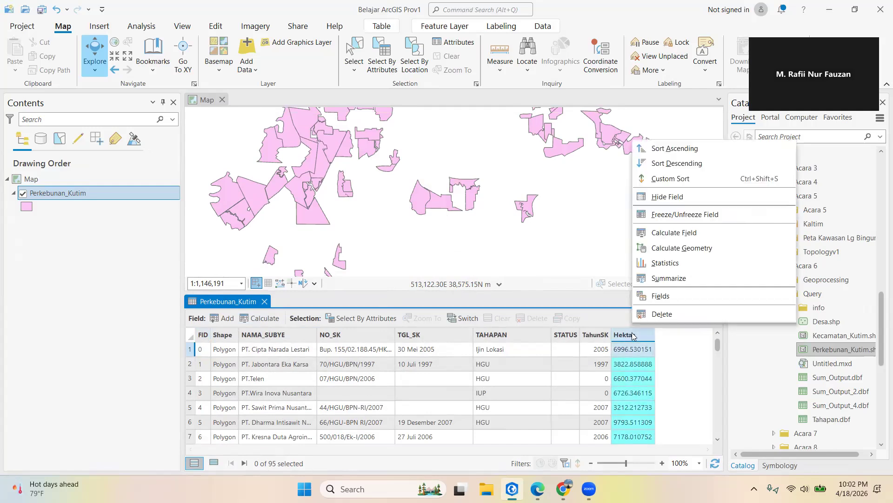
{"action": "left_click", "coordinate": [668, 248]}
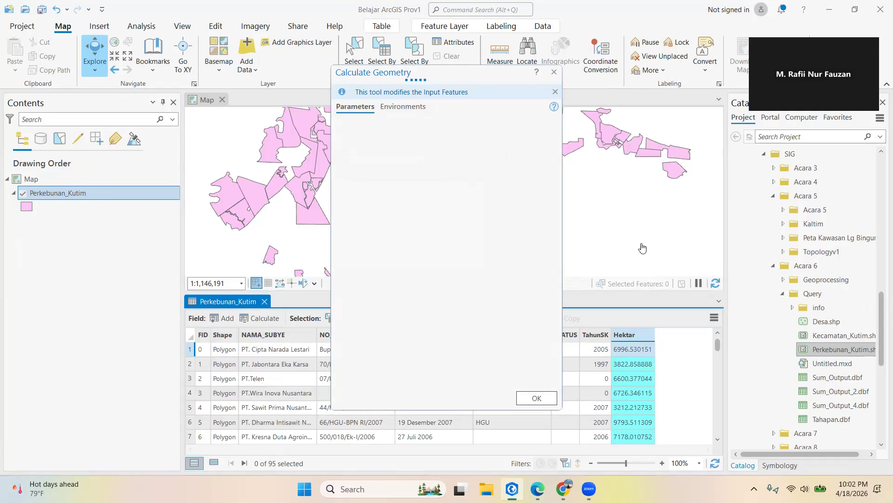
{"action": "left_click", "coordinate": [443, 173]}
{"action": "left_click", "coordinate": [383, 172]}
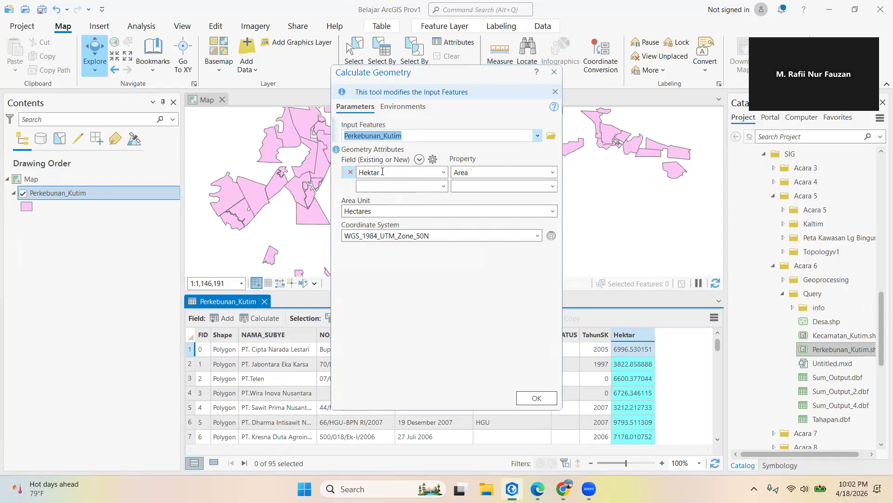
{"action": "left_click", "coordinate": [444, 172]}
{"action": "left_click", "coordinate": [423, 261]}
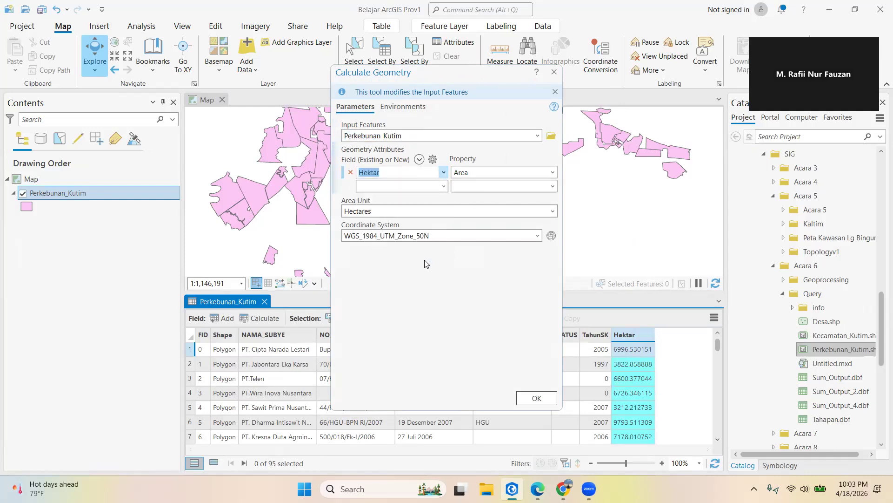
- Set the geometry property to Area and the area unit to Hectares, and run the calculation in WGS_1984_UTM_Zone_50N
{"action": "left_click", "coordinate": [553, 173]}
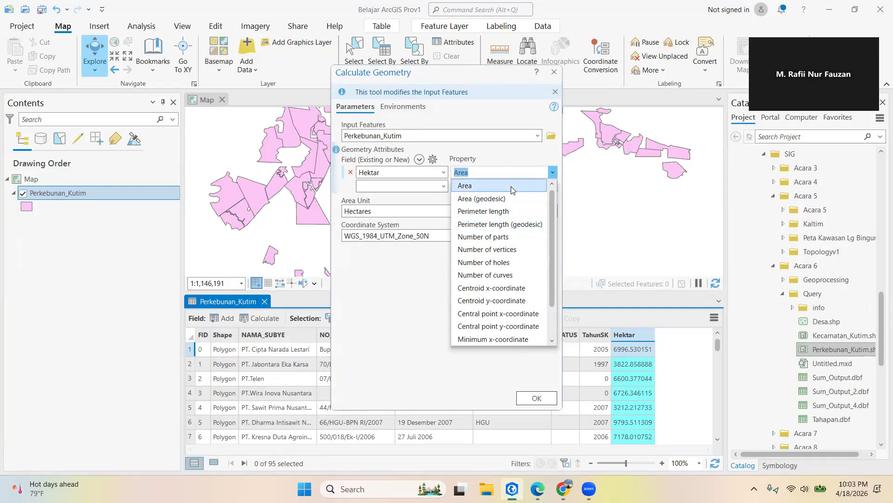
{"action": "left_click", "coordinate": [464, 186]}
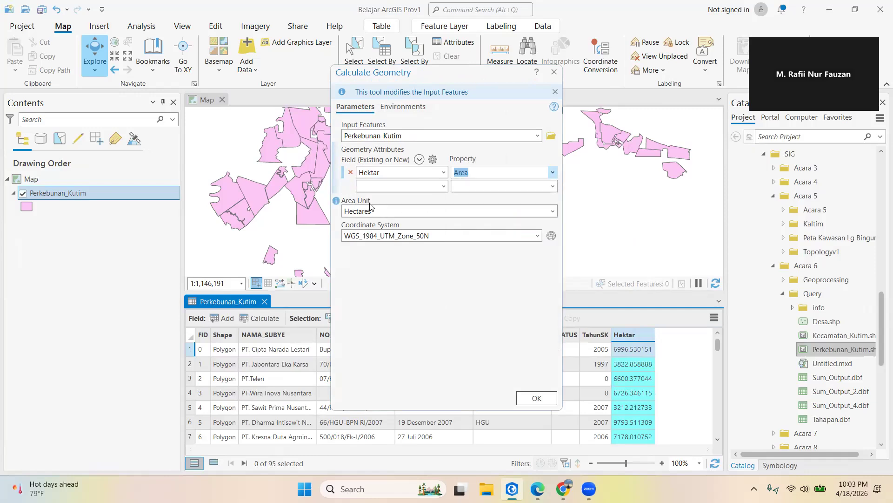
{"action": "left_click", "coordinate": [552, 212]}
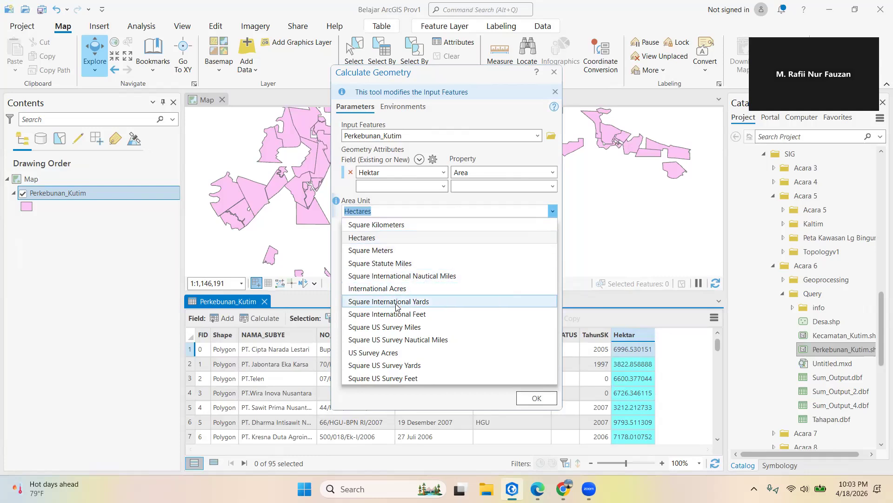
{"action": "left_click", "coordinate": [387, 238]}
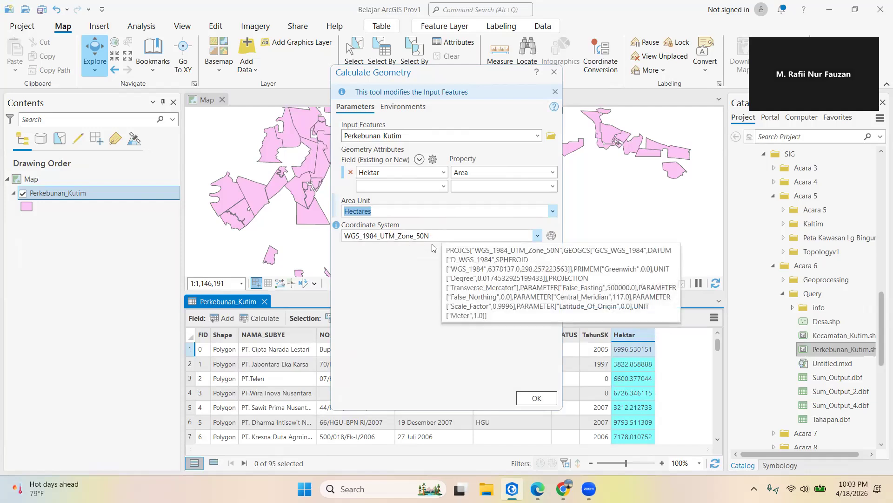
{"action": "left_click", "coordinate": [537, 398]}
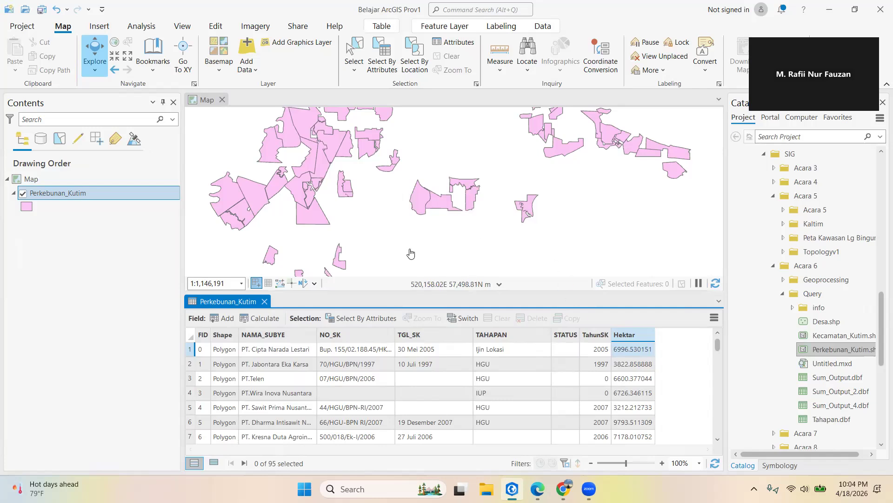
- Open Select By Attributes for Perkebunan_Kutim, remove both existing clauses, and look briefly at the SQL editor before returning to the clause builder
{"action": "left_click", "coordinate": [358, 320]}
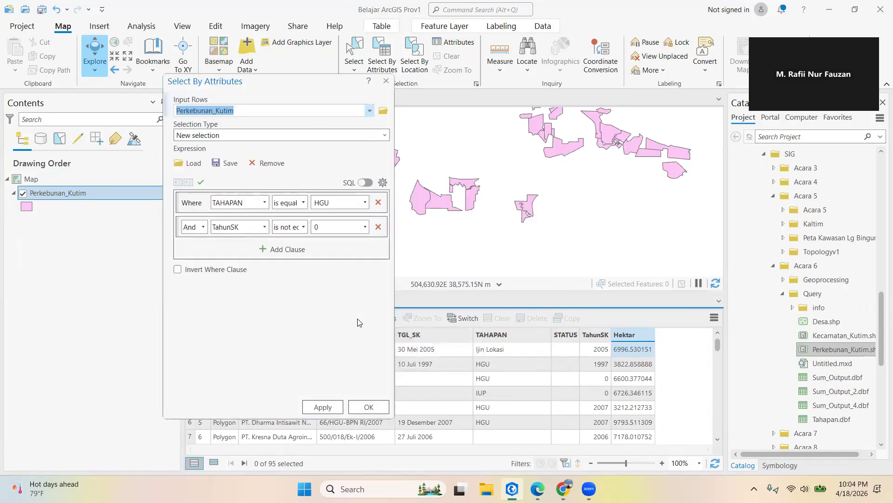
{"action": "left_click", "coordinate": [378, 228]}
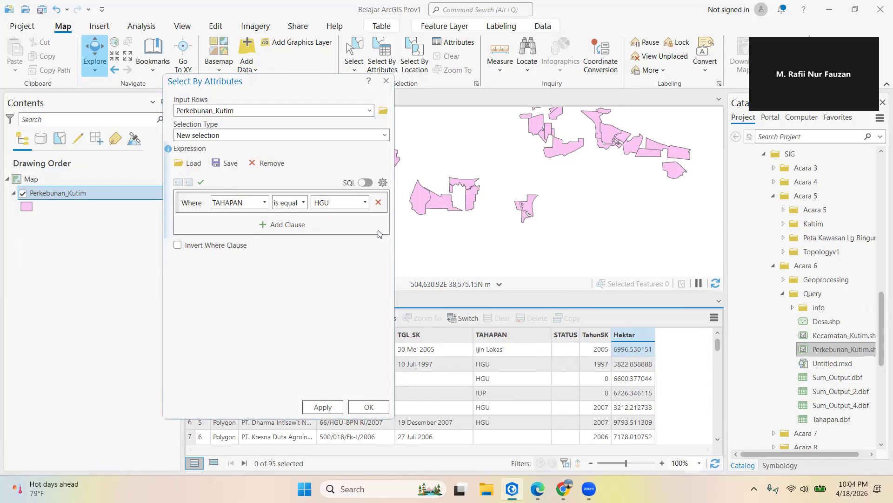
{"action": "left_click", "coordinate": [378, 204]}
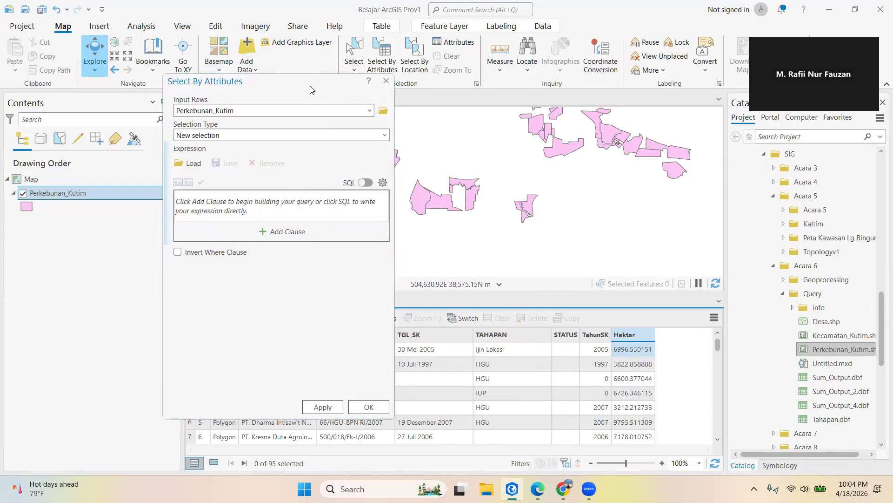
{"action": "left_click_drag", "start_coordinate": [311, 89], "coordinate": [230, 95]}
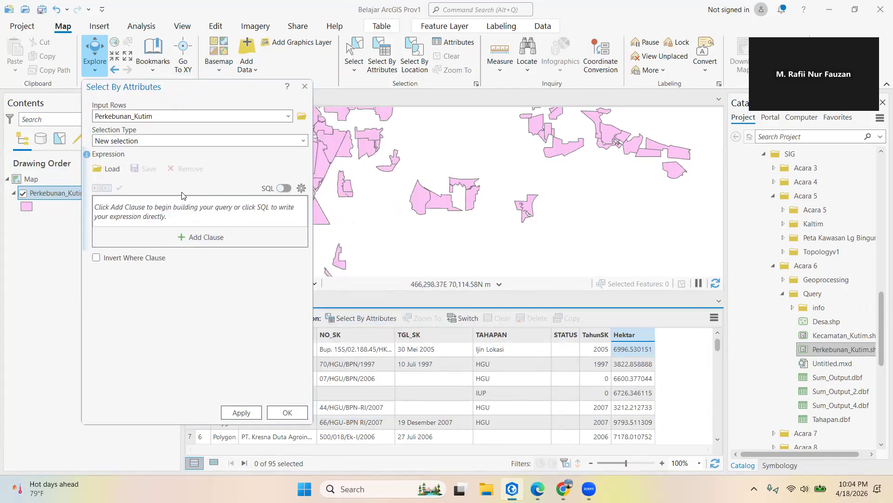
{"action": "left_click", "coordinate": [283, 188]}
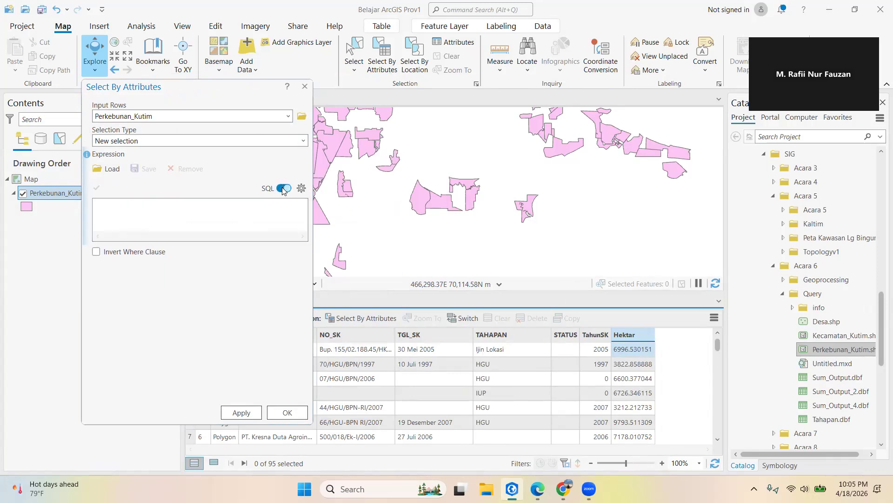
{"action": "left_click", "coordinate": [283, 188]}
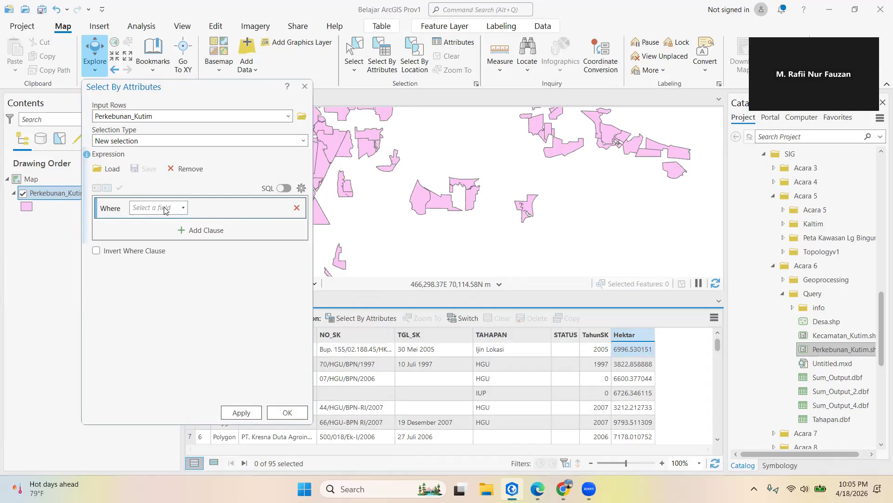
- Build the clause Hektar is greater than 15000 and apply it as a new selection on Perkebunan_Kutim
{"action": "left_click", "coordinate": [184, 206]}
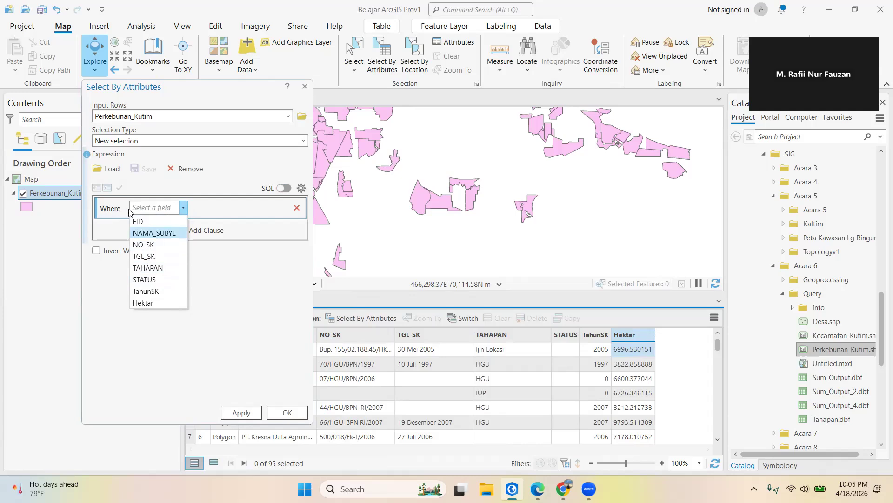
{"action": "left_click", "coordinate": [145, 303]}
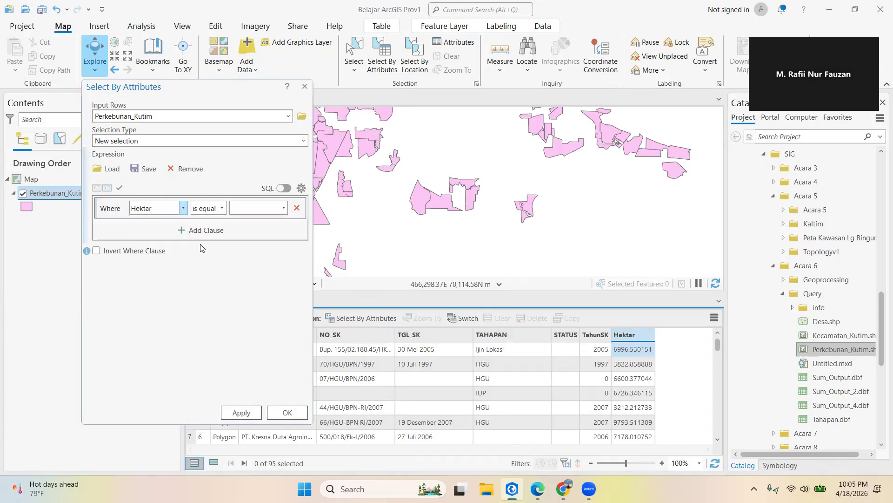
{"action": "left_click", "coordinate": [217, 210]}
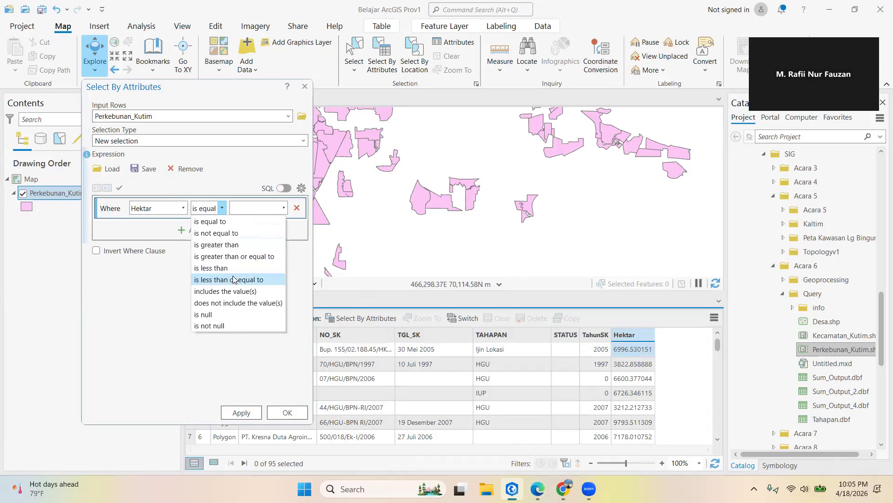
{"action": "left_click", "coordinate": [232, 245]}
{"action": "left_click", "coordinate": [248, 211]}
{"action": "type", "text": "15"}
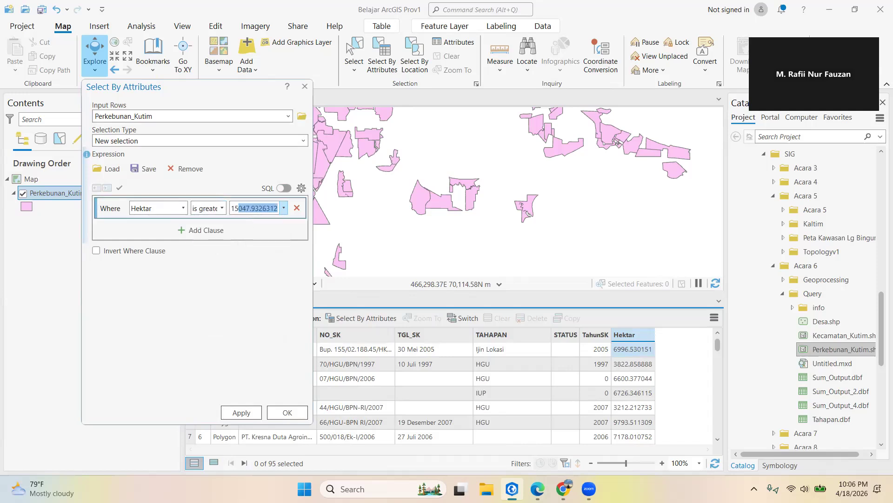
{"action": "type", "text": "000"}
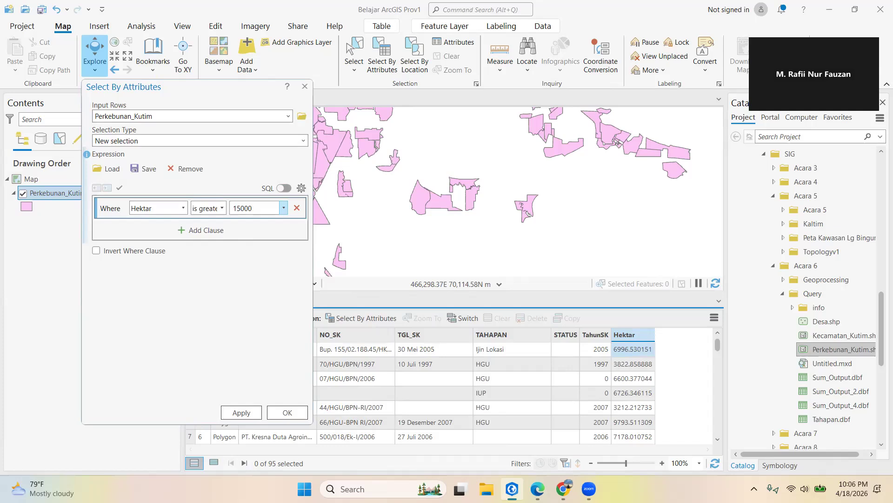
{"action": "left_click", "coordinate": [241, 412]}
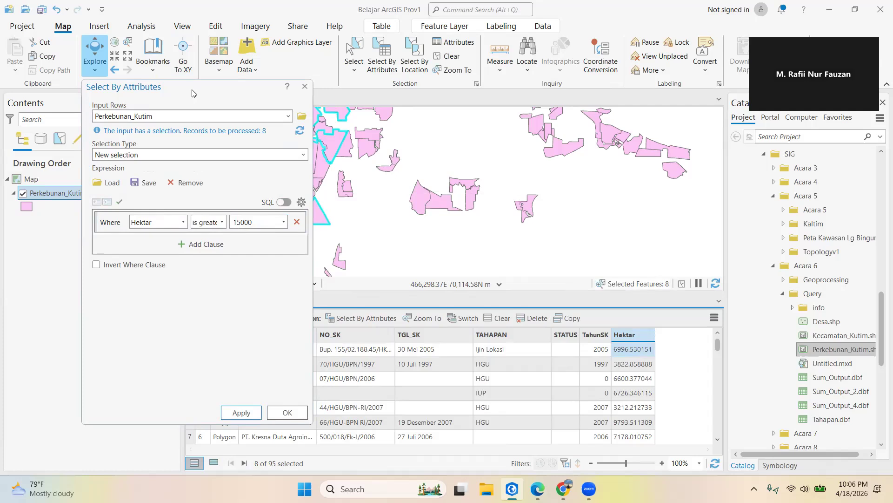
- Move the selection dialog off the map and limit the attribute table to selected records, comparing it with the full record view
{"action": "left_click_drag", "start_coordinate": [192, 93], "coordinate": [135, 45]}
{"action": "left_click", "coordinate": [214, 463]}
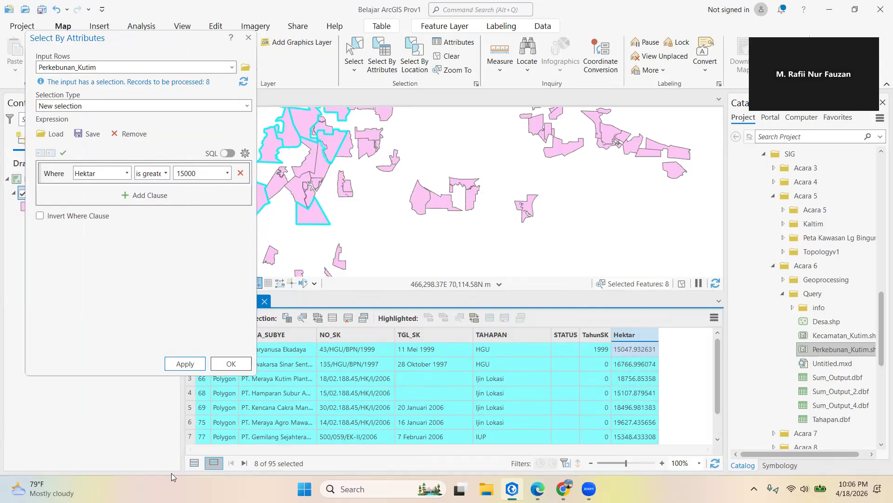
{"action": "left_click", "coordinate": [194, 462]}
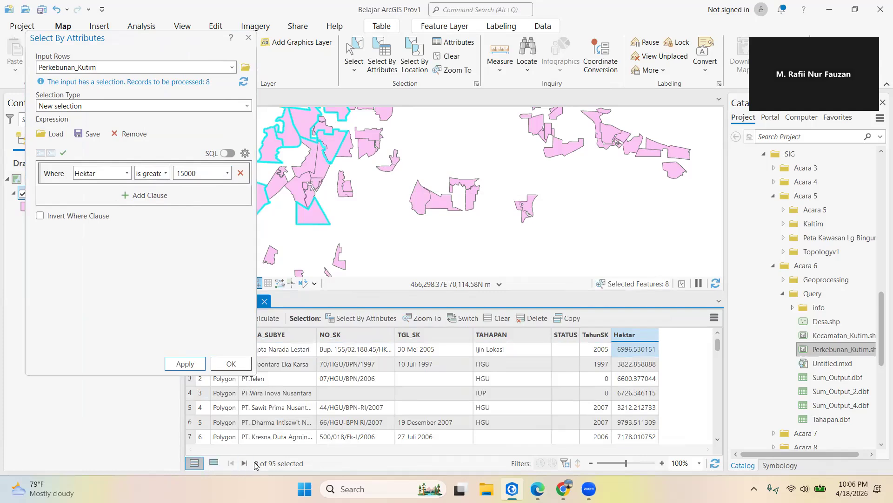
{"action": "left_click", "coordinate": [213, 463]}
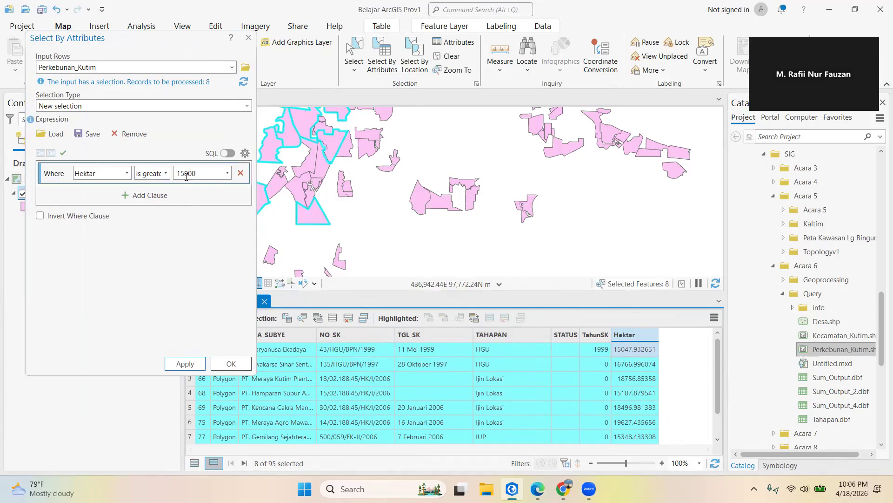
- Change the Hektar clause to is less than or equal to 5000, apply it, and check the Hektar values of the selected records
{"action": "left_click", "coordinate": [166, 173]}
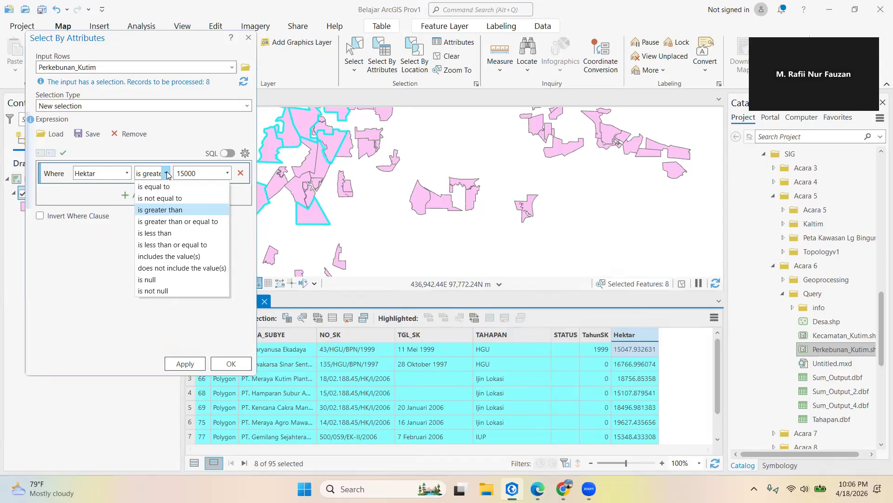
{"action": "left_click", "coordinate": [164, 245]}
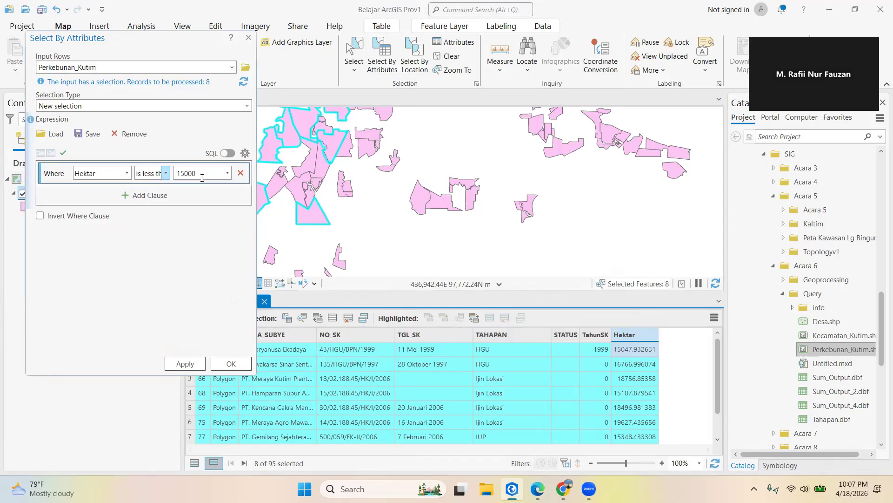
{"action": "type", "text": "5000"}
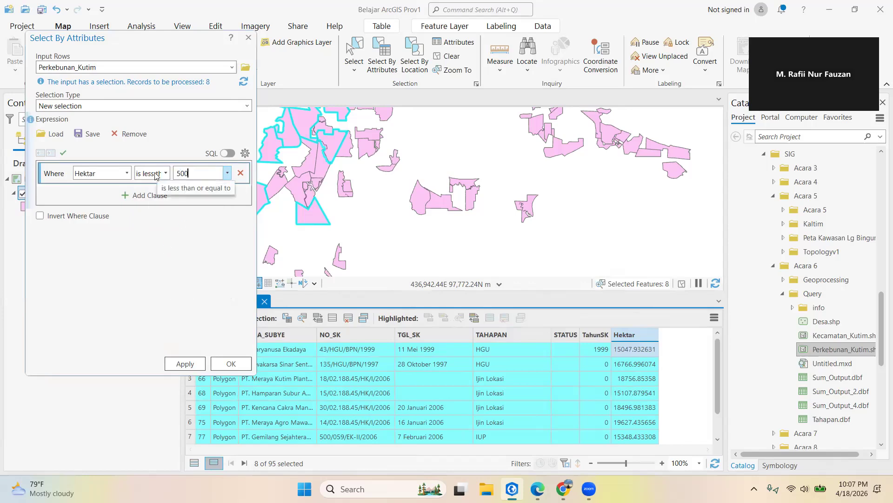
{"action": "left_click", "coordinate": [186, 365]}
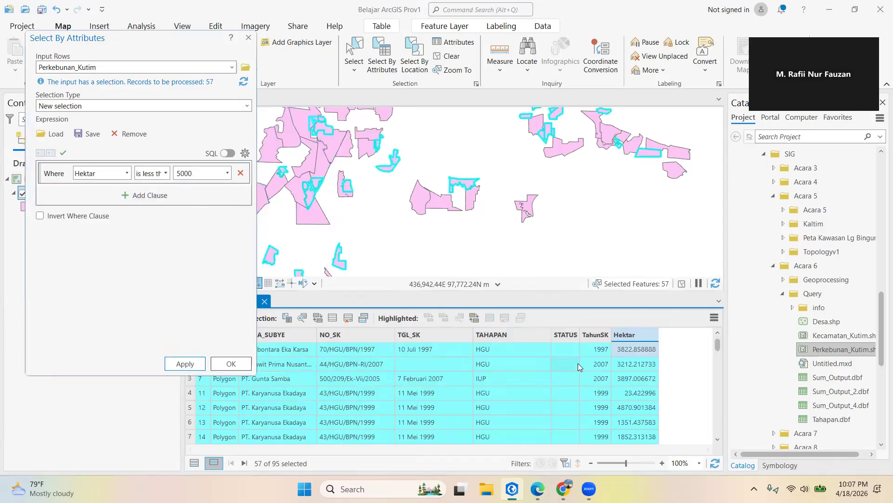
{"action": "scroll", "coordinate": [629, 386], "scroll_direction": "down", "scroll_amount": 10}
{"action": "scroll", "coordinate": [631, 387], "scroll_direction": "up", "scroll_amount": 10}
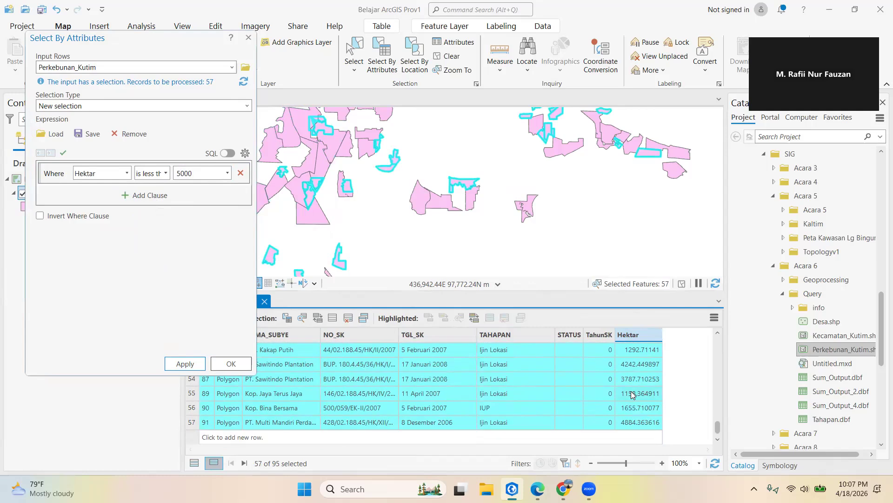
{"action": "scroll", "coordinate": [631, 396], "scroll_direction": "down", "scroll_amount": 9}
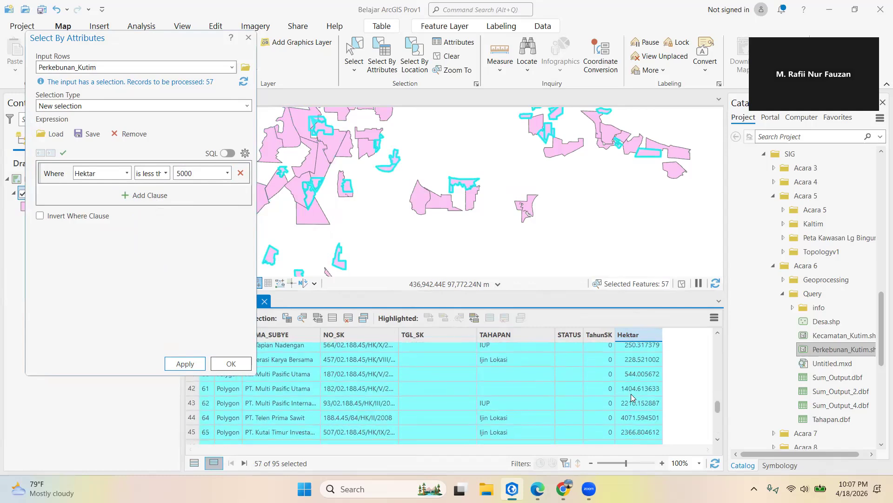
{"action": "scroll", "coordinate": [627, 393], "scroll_direction": "up", "scroll_amount": 9}
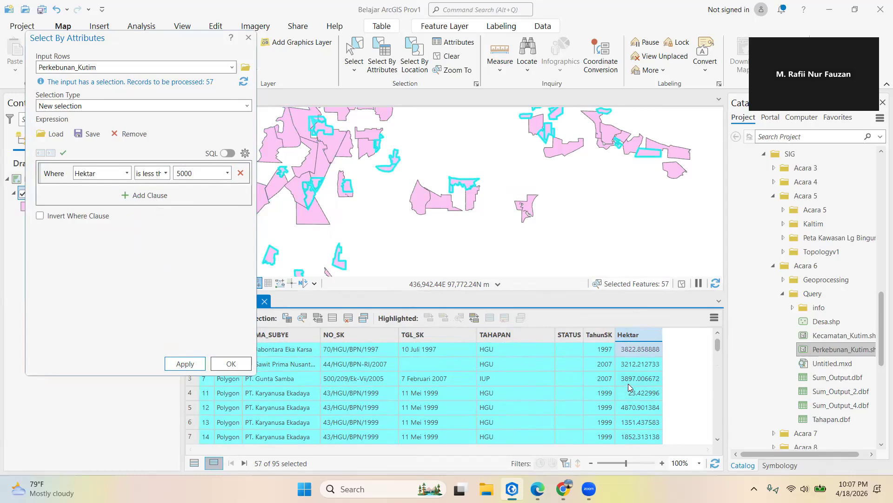
{"action": "scroll", "coordinate": [629, 383], "scroll_direction": "down", "scroll_amount": 5}
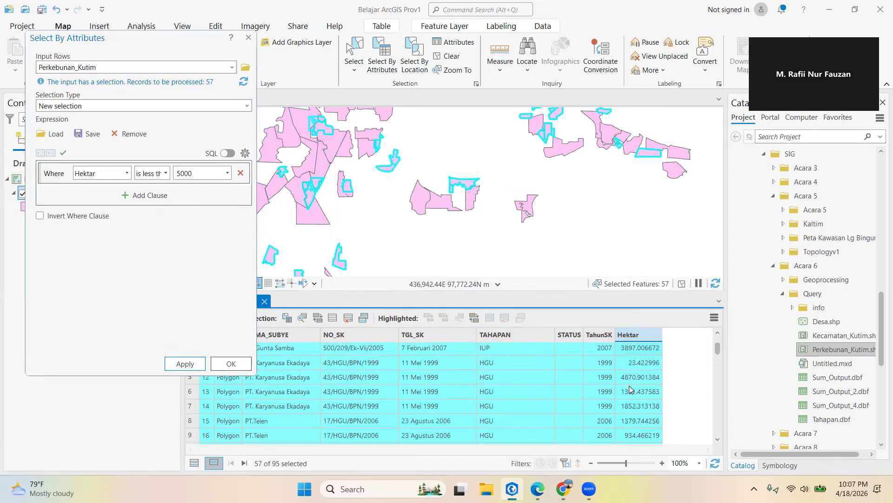
{"action": "scroll", "coordinate": [630, 384], "scroll_direction": "up", "scroll_amount": 5}
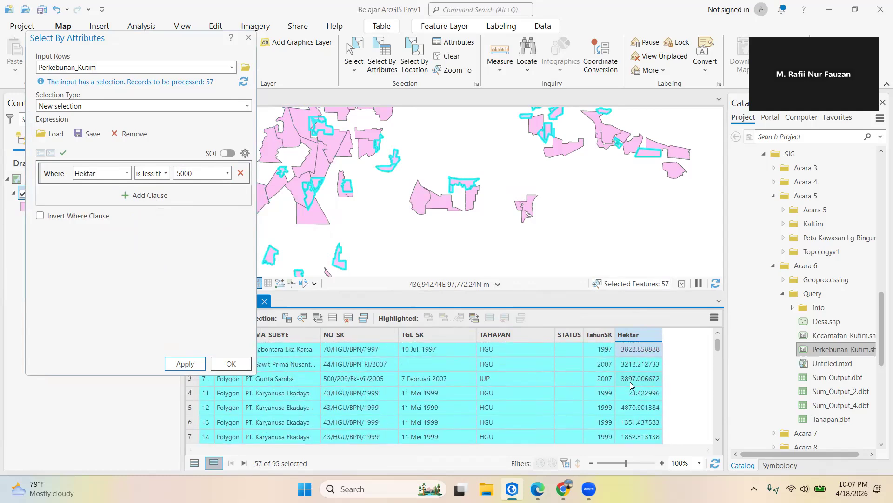
- Add a second clause joined with And, TAHAPAN is equal to HGU, and apply the combined query
{"action": "left_click", "coordinate": [141, 197]}
{"action": "left_click", "coordinate": [67, 199]}
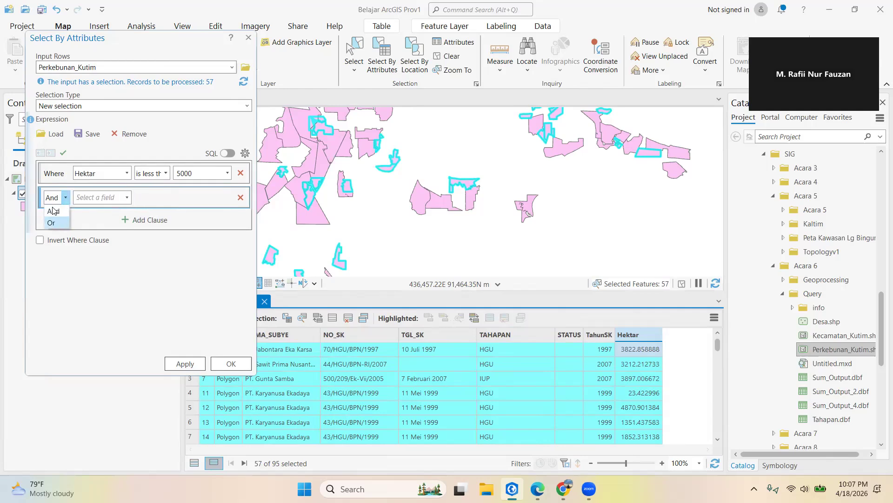
{"action": "left_click", "coordinate": [54, 211]}
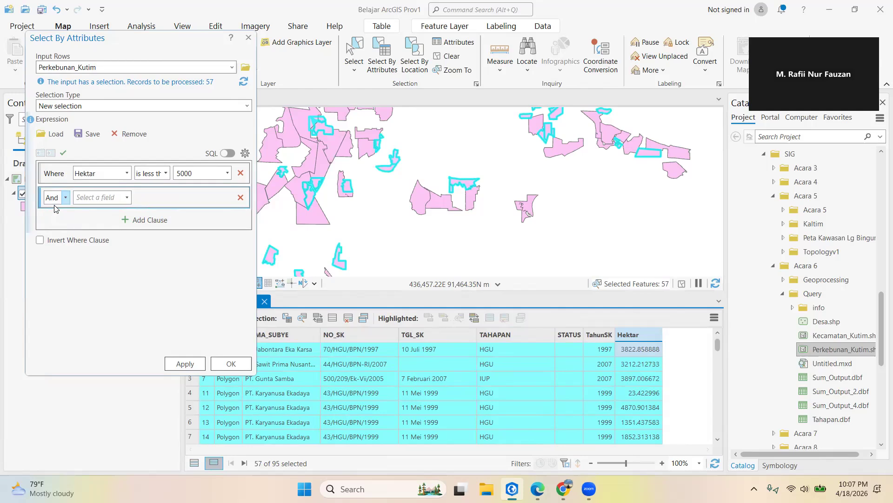
{"action": "left_click", "coordinate": [106, 199]}
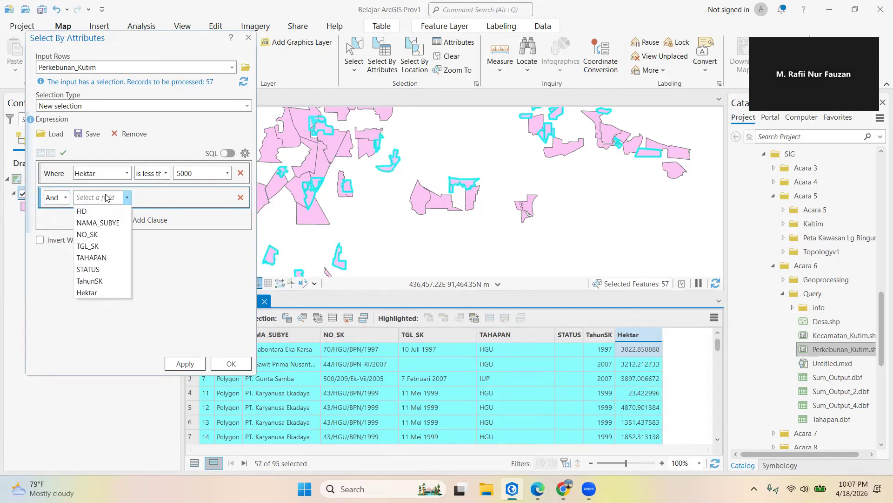
{"action": "left_click", "coordinate": [102, 258]}
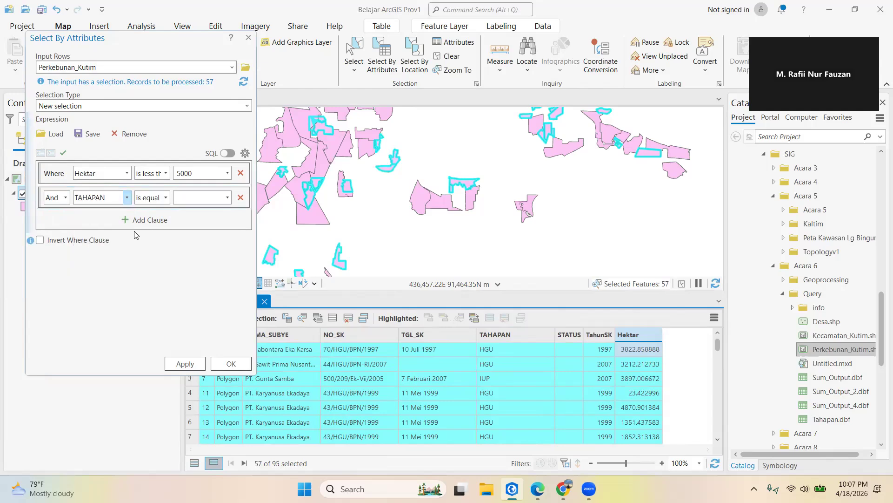
{"action": "left_click", "coordinate": [166, 198]}
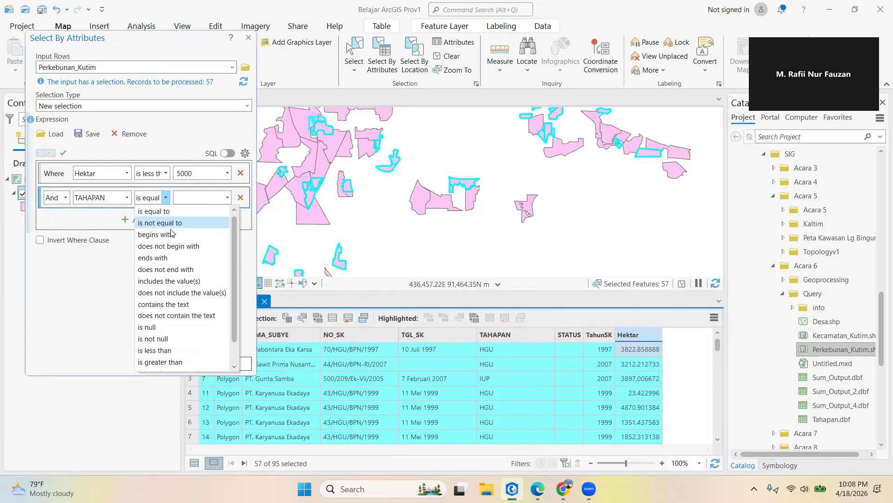
{"action": "left_click", "coordinate": [172, 215]}
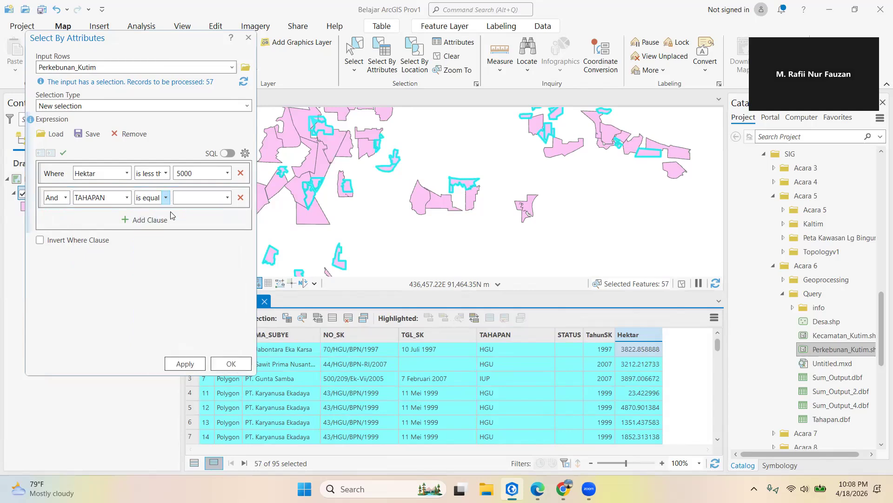
{"action": "left_click", "coordinate": [227, 197]}
{"action": "left_click", "coordinate": [199, 224]}
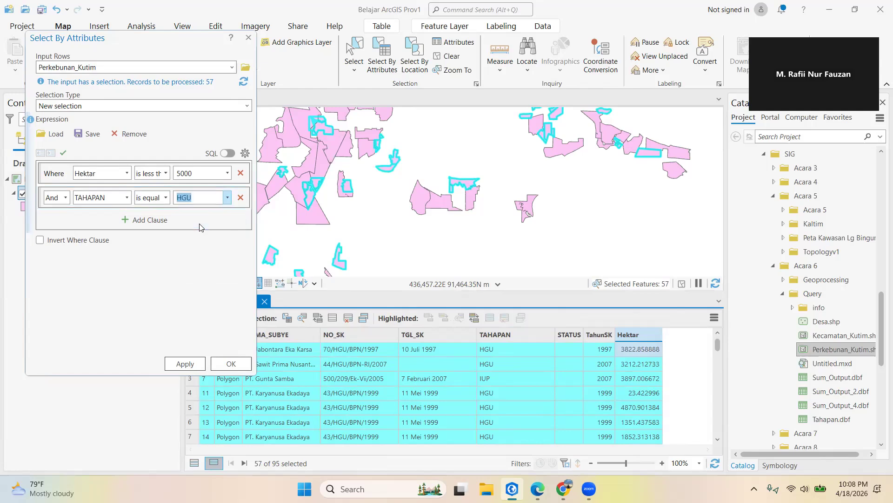
{"action": "left_click", "coordinate": [179, 364]}
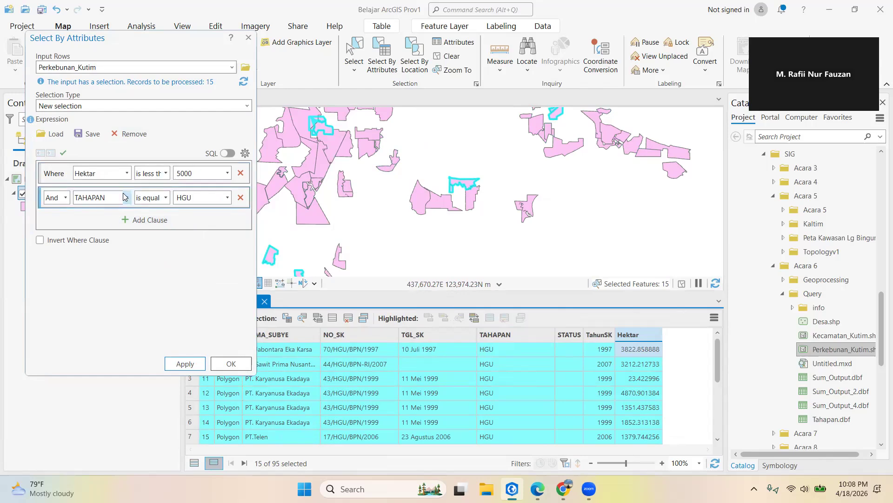
- Examine the TAHAPAN and Hektar values of all selected records against the combined query
{"action": "scroll", "coordinate": [547, 427], "scroll_direction": "down", "scroll_amount": 1}
{"action": "scroll", "coordinate": [535, 401], "scroll_direction": "up", "scroll_amount": 1}
{"action": "scroll", "coordinate": [529, 397], "scroll_direction": "down", "scroll_amount": 1}
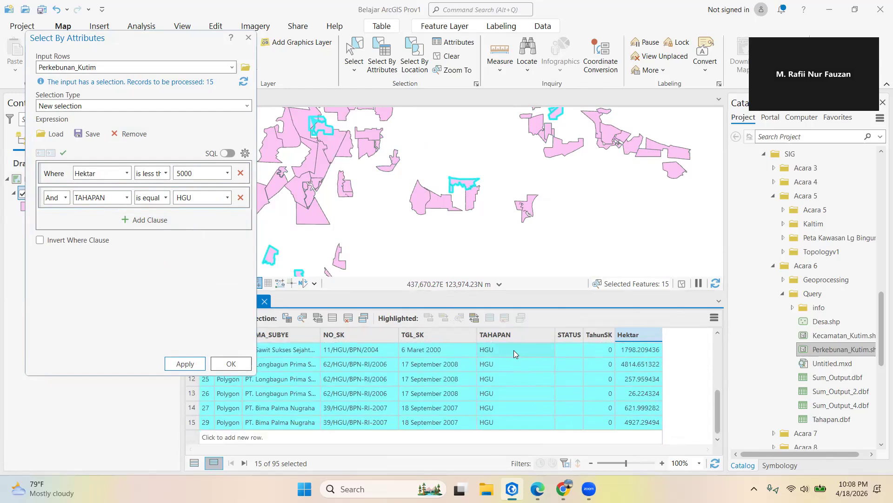
{"action": "scroll", "coordinate": [513, 368], "scroll_direction": "up", "scroll_amount": 1}
{"action": "scroll", "coordinate": [513, 373], "scroll_direction": "down", "scroll_amount": 2}
{"action": "scroll", "coordinate": [516, 377], "scroll_direction": "up", "scroll_amount": 2}
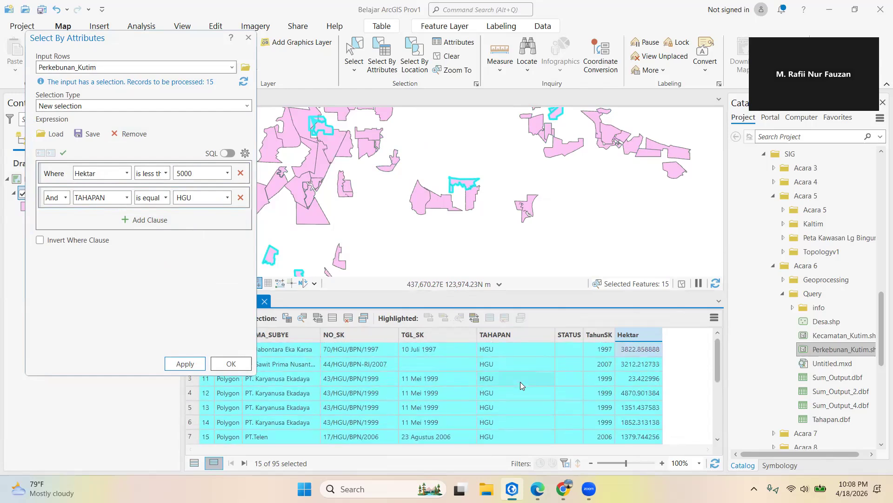
{"action": "scroll", "coordinate": [492, 363], "scroll_direction": "down", "scroll_amount": 2}
{"action": "scroll", "coordinate": [492, 359], "scroll_direction": "down", "scroll_amount": 1}
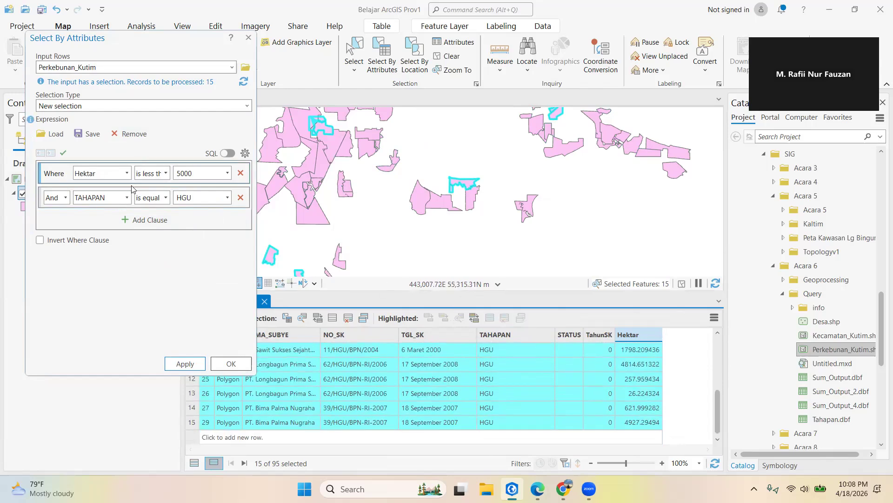
- Change the TAHAPAN clause to is not equal to HGU, apply the query, and check the selected records
{"action": "left_click", "coordinate": [166, 197]}
{"action": "left_click", "coordinate": [160, 223]}
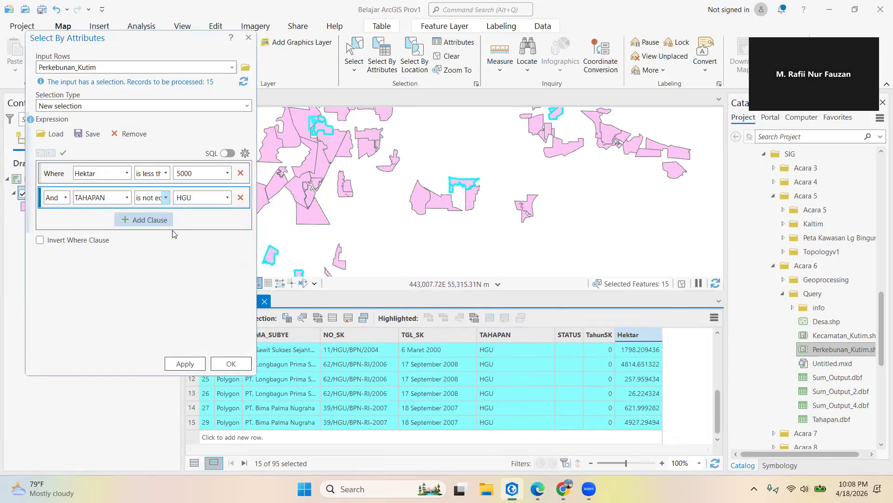
{"action": "left_click", "coordinate": [185, 364]}
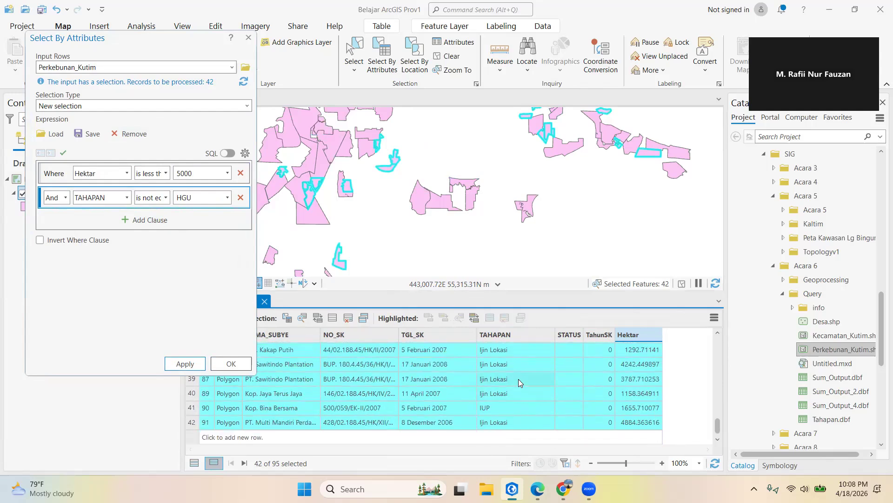
{"action": "scroll", "coordinate": [520, 379], "scroll_direction": "up", "scroll_amount": 12}
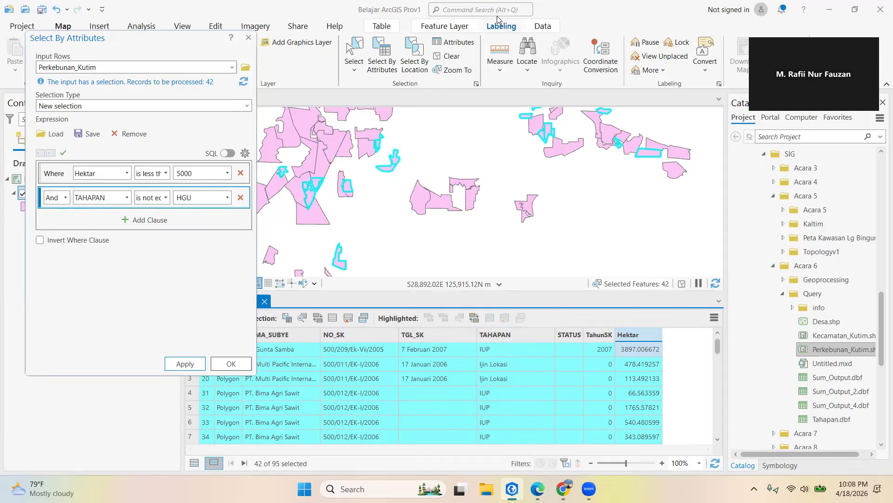
- Replace the And clause with an Or clause, TAHAPAN is equal to HGU, and apply the query
{"action": "left_click", "coordinate": [242, 198]}
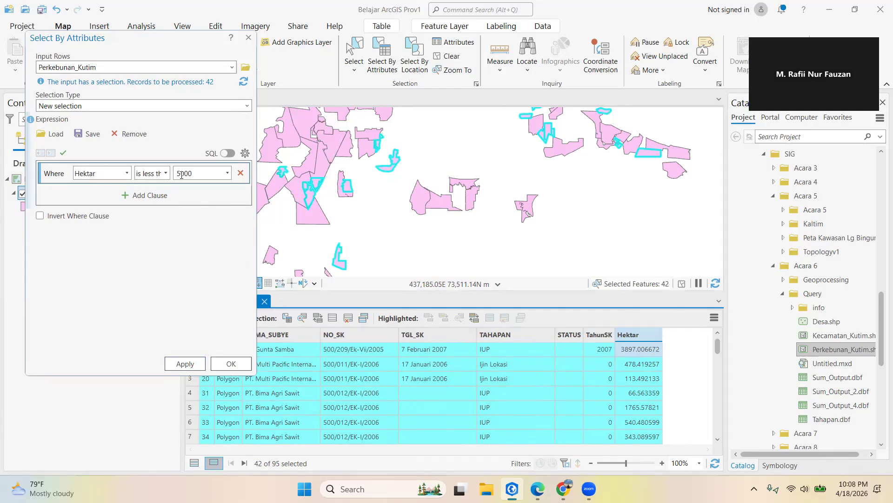
{"action": "left_click", "coordinate": [155, 195]}
{"action": "left_click", "coordinate": [54, 198]}
{"action": "left_click", "coordinate": [51, 221]}
{"action": "left_click", "coordinate": [120, 197]}
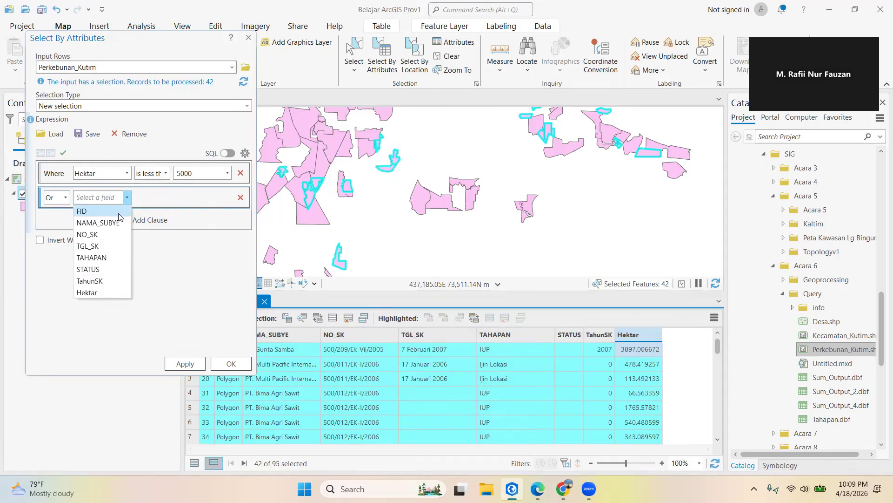
{"action": "left_click", "coordinate": [103, 259]}
{"action": "left_click", "coordinate": [165, 198]}
{"action": "left_click", "coordinate": [196, 215]}
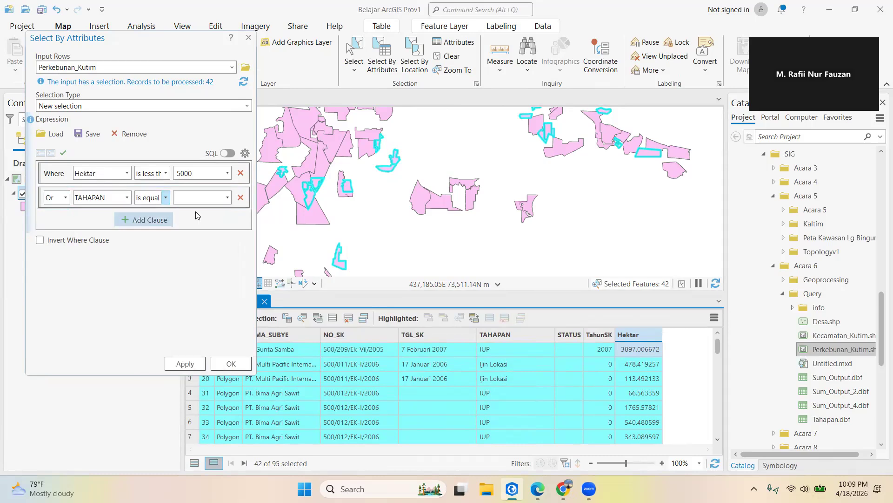
{"action": "left_click", "coordinate": [227, 197]}
{"action": "left_click", "coordinate": [194, 234]}
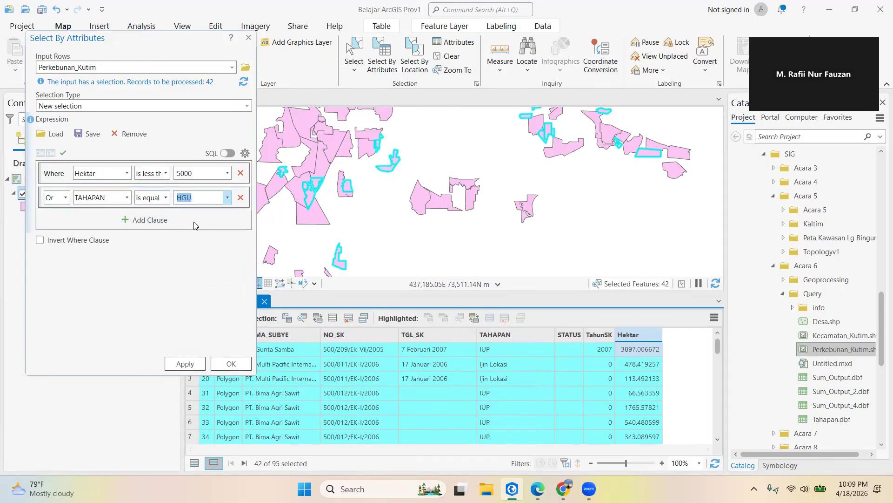
{"action": "left_click", "coordinate": [189, 365]}
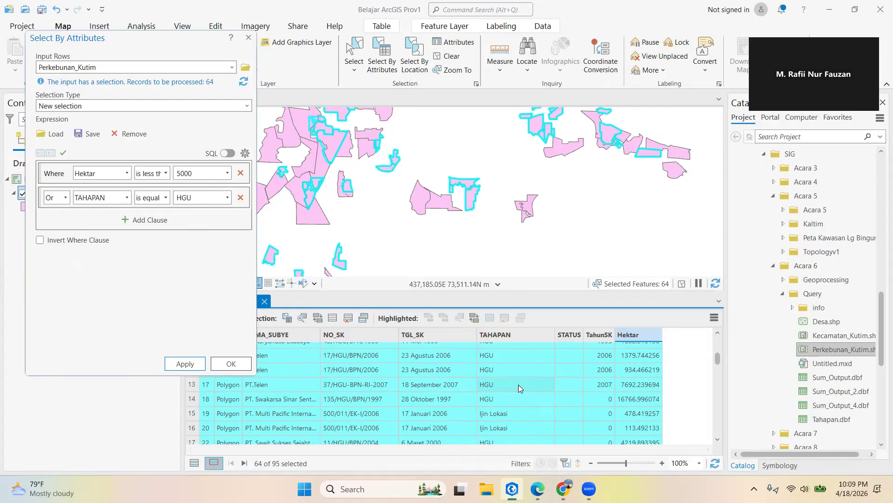
- Examine the TAHAPAN and Hektar values of the selected records against the Or query
{"action": "scroll", "coordinate": [518, 382], "scroll_direction": "up", "scroll_amount": 4}
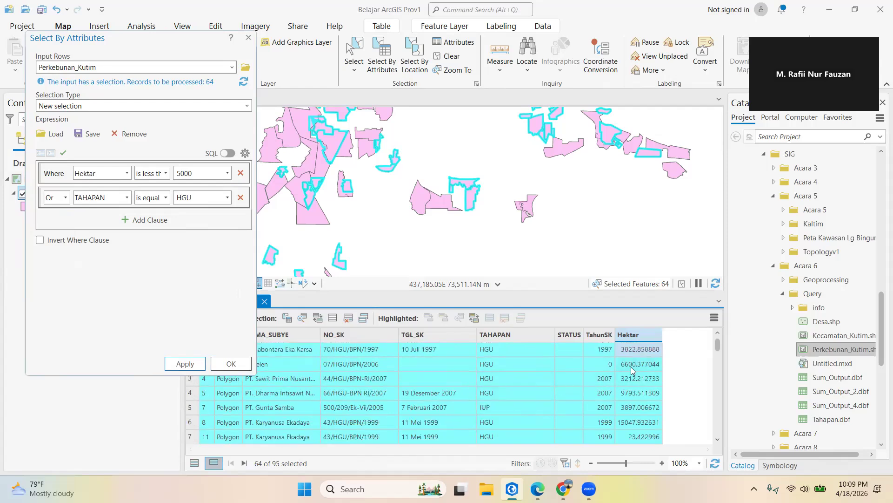
{"action": "scroll", "coordinate": [640, 386], "scroll_direction": "down", "scroll_amount": 8}
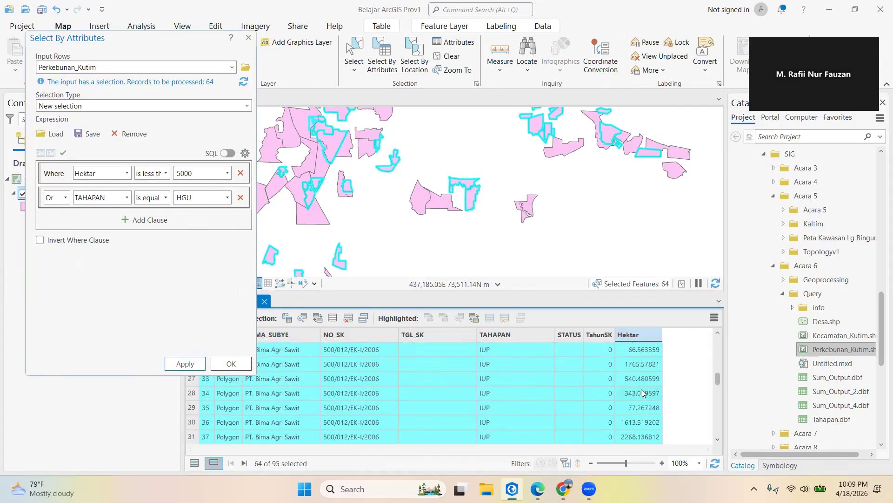
{"action": "scroll", "coordinate": [642, 393], "scroll_direction": "up", "scroll_amount": 4}
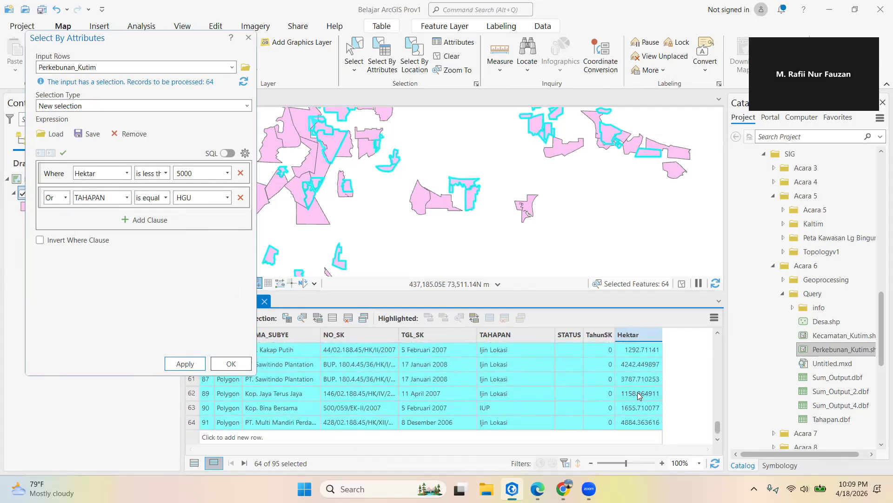
{"action": "scroll", "coordinate": [639, 396], "scroll_direction": "up", "scroll_amount": 7}
{"action": "scroll", "coordinate": [639, 396], "scroll_direction": "down", "scroll_amount": 13}
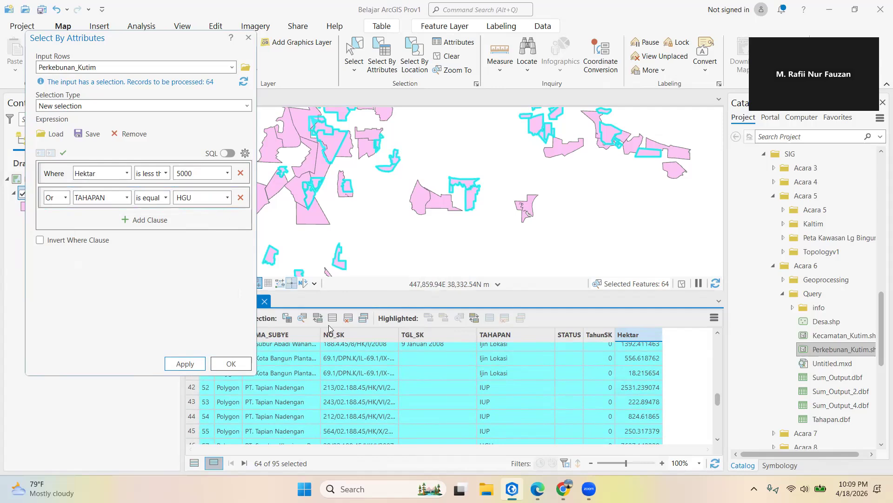
{"action": "scroll", "coordinate": [438, 421], "scroll_direction": "up", "scroll_amount": 13}
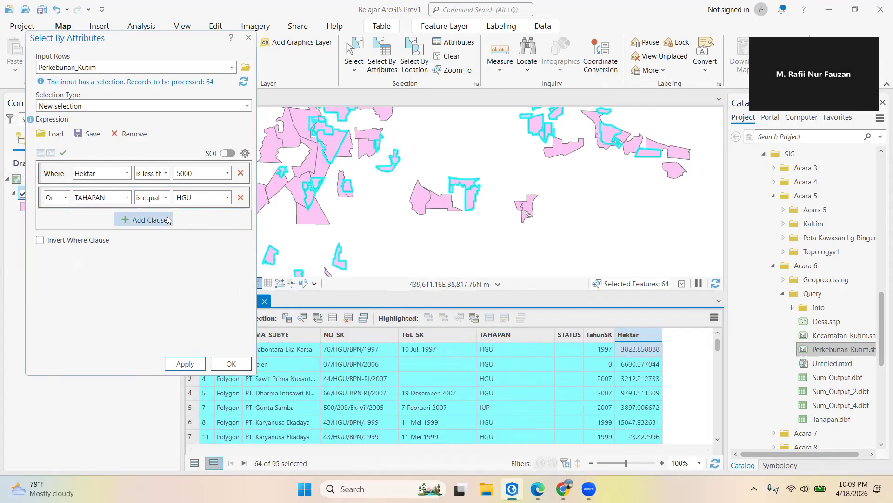
- Remove the TAHAPAN clause and widen the NAMA_SUBYE column to review the full company names
{"action": "left_click", "coordinate": [240, 198]}
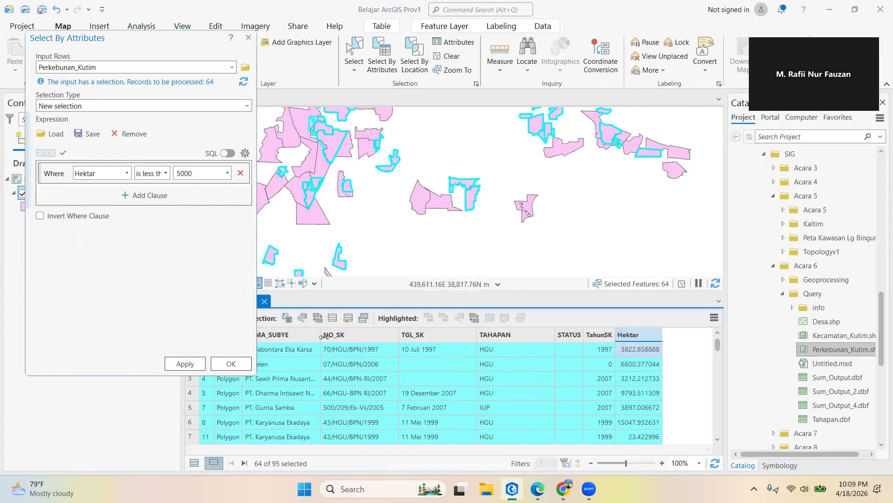
{"action": "left_click_drag", "start_coordinate": [321, 336], "coordinate": [343, 345]}
{"action": "scroll", "coordinate": [330, 414], "scroll_direction": "down", "scroll_amount": 18}
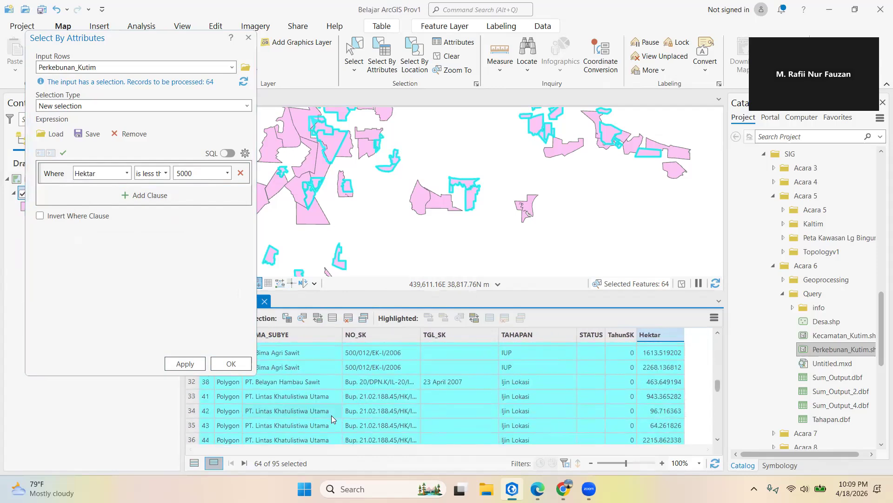
{"action": "scroll", "coordinate": [338, 408], "scroll_direction": "up", "scroll_amount": 18}
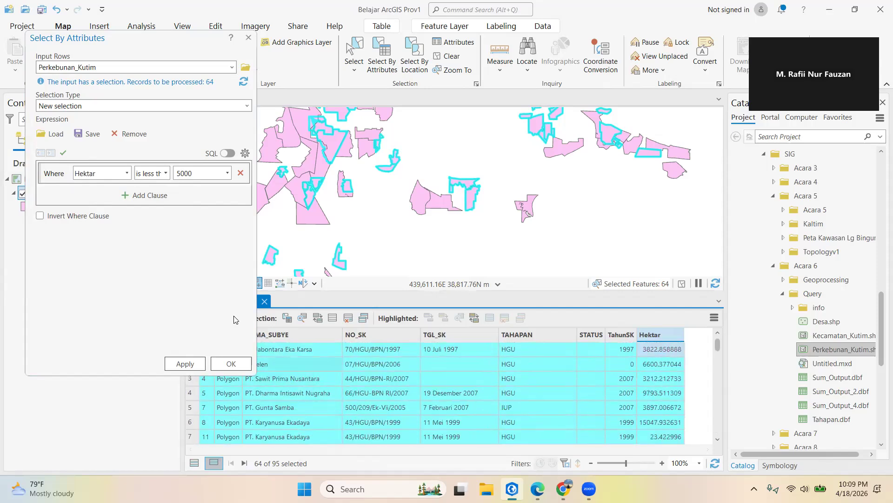
- Change the remaining clause to NAMA_SUBYE contains the text sawit and apply the query
{"action": "left_click", "coordinate": [122, 175]}
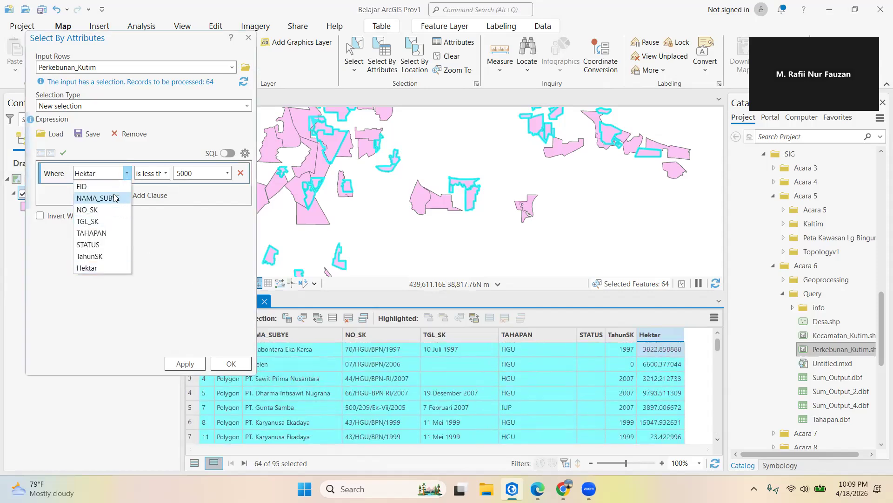
{"action": "left_click", "coordinate": [115, 197]}
{"action": "left_click", "coordinate": [164, 177]}
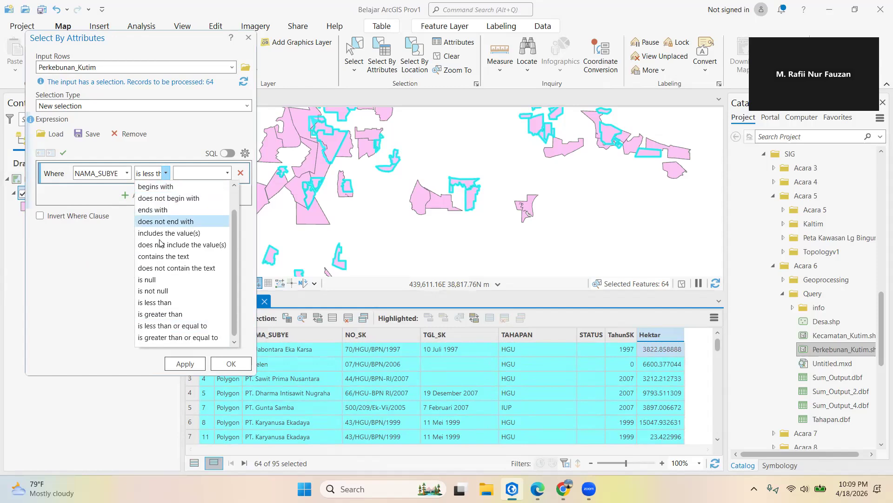
{"action": "scroll", "coordinate": [186, 321], "scroll_direction": "up", "scroll_amount": 1}
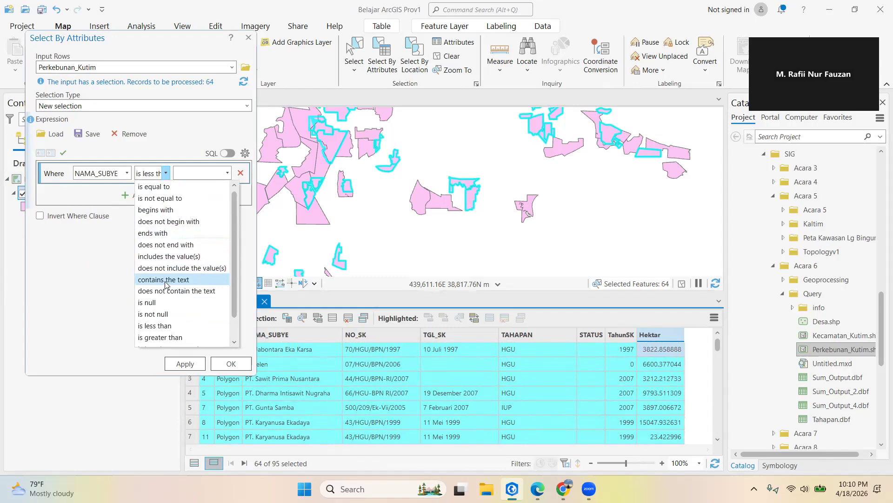
{"action": "left_click", "coordinate": [166, 279]}
{"action": "left_click", "coordinate": [201, 173]}
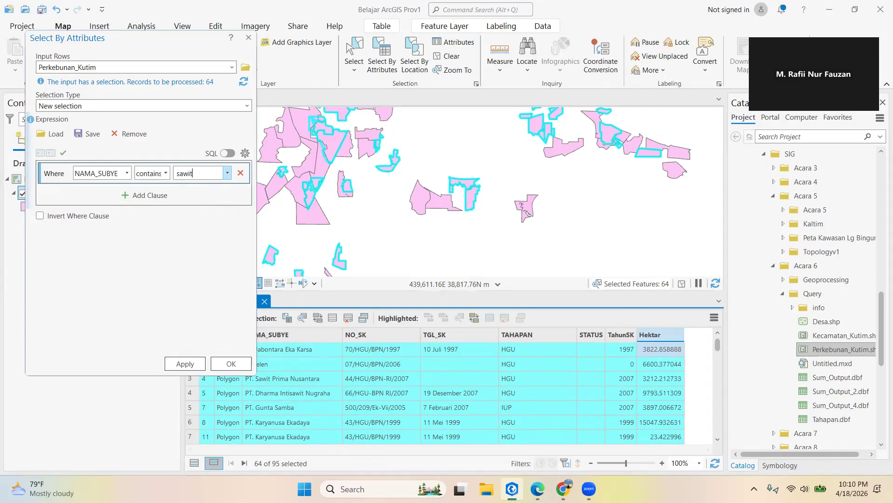
{"action": "left_click", "coordinate": [185, 364]}
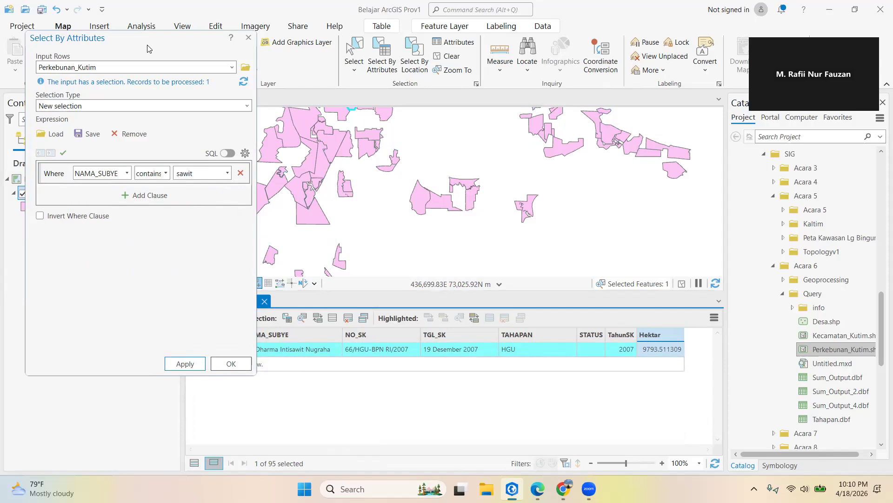
- Move the selection dialog off the NAMA_SUBYE column and review the operators available for the clause
{"action": "left_click_drag", "start_coordinate": [147, 48], "coordinate": [606, 88]}
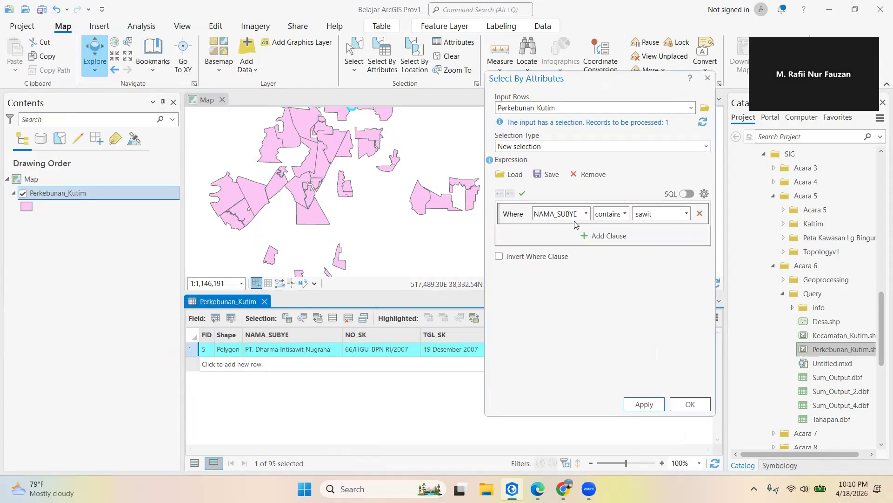
{"action": "left_click", "coordinate": [624, 214]}
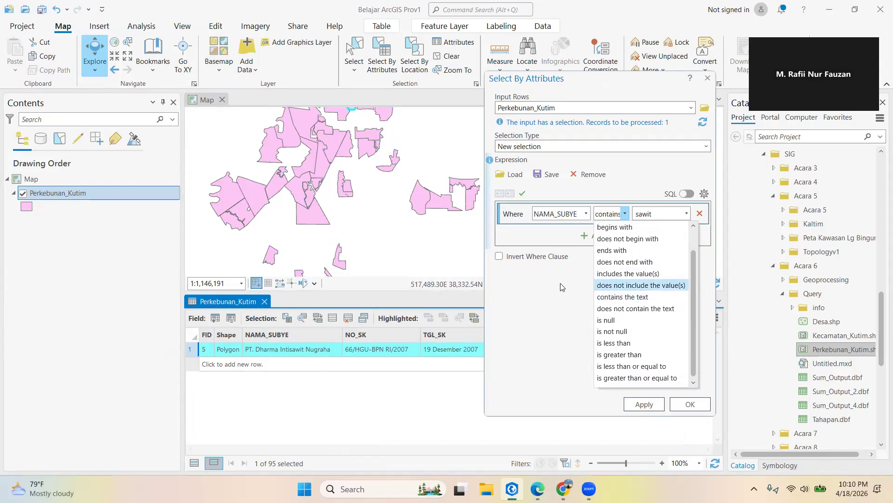
{"action": "left_click", "coordinate": [526, 334]}
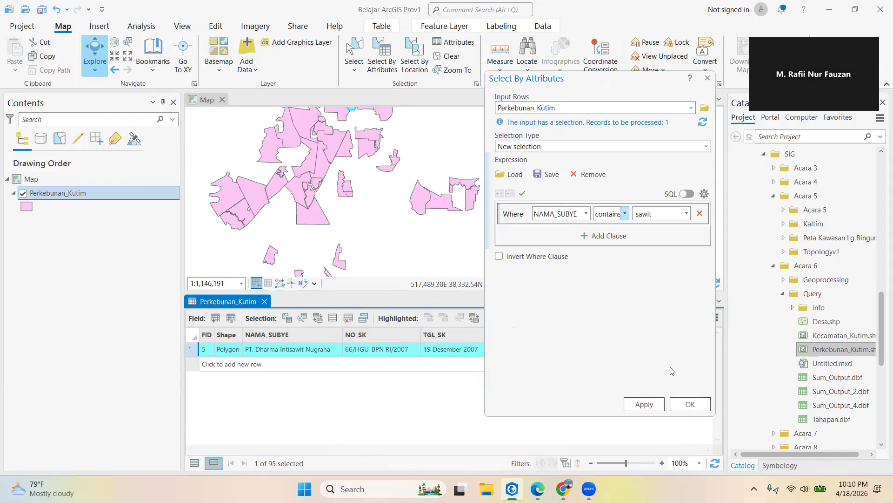
- Close the selection dialog, clear the selected records, and close the Perkebunan_Kutim attribute table
{"action": "left_click", "coordinate": [707, 78]}
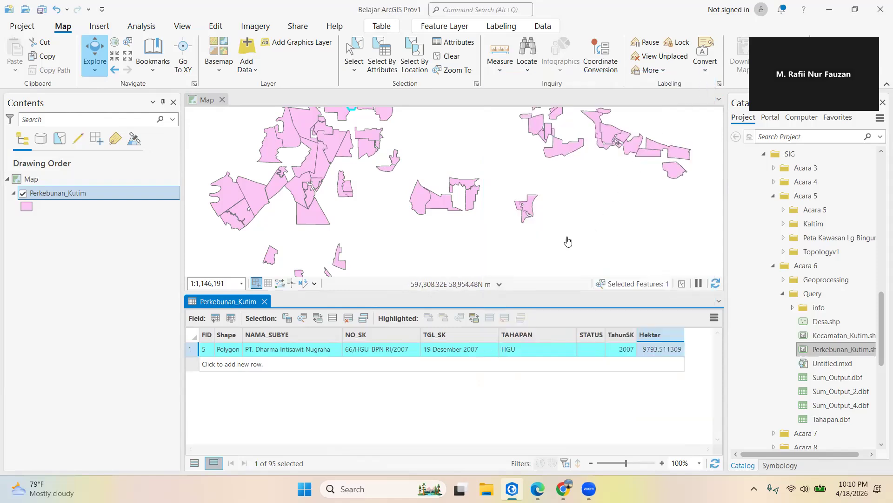
{"action": "left_click", "coordinate": [332, 319]}
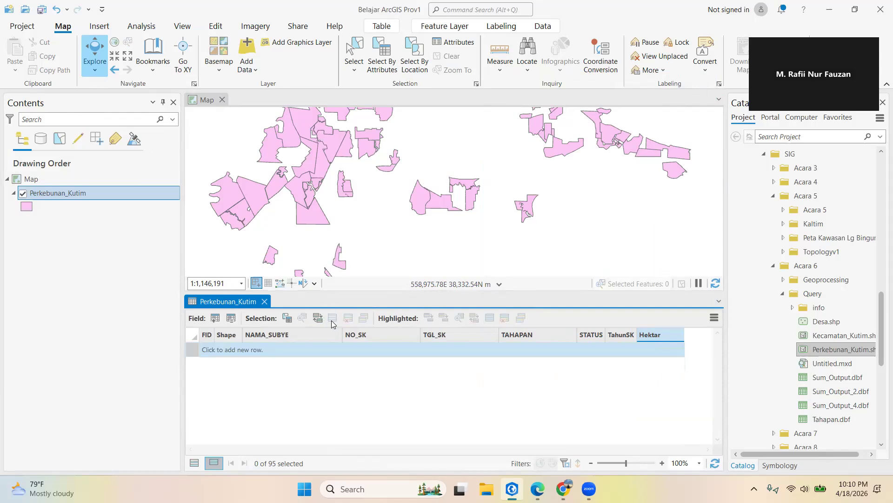
{"action": "left_click", "coordinate": [263, 302]}
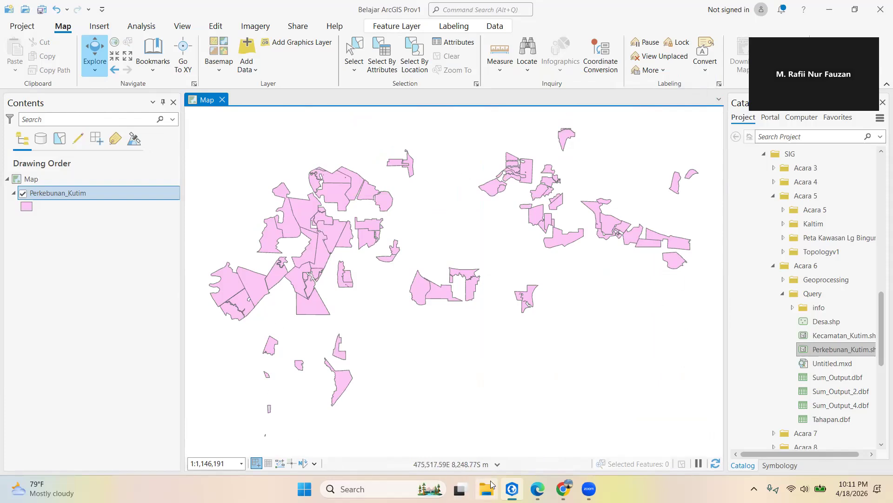
- Launch Excel with a blank workbook and bring up its page for opening existing files
{"action": "key", "text": "super"}
{"action": "type", "text": "e"}
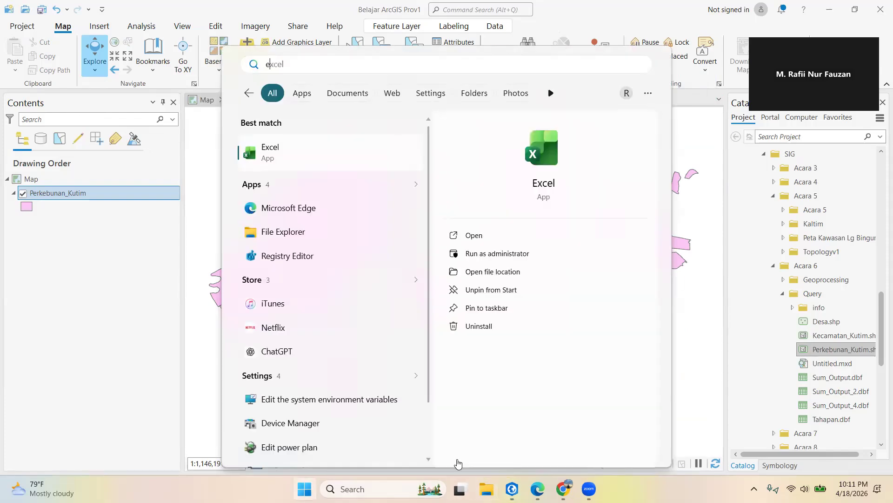
{"action": "left_click", "coordinate": [324, 150]}
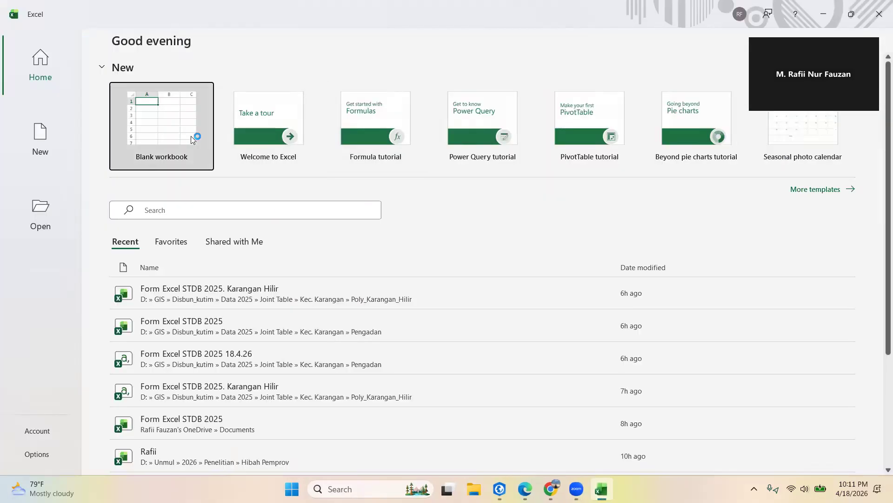
{"action": "left_click", "coordinate": [193, 139]}
{"action": "left_click", "coordinate": [17, 37]}
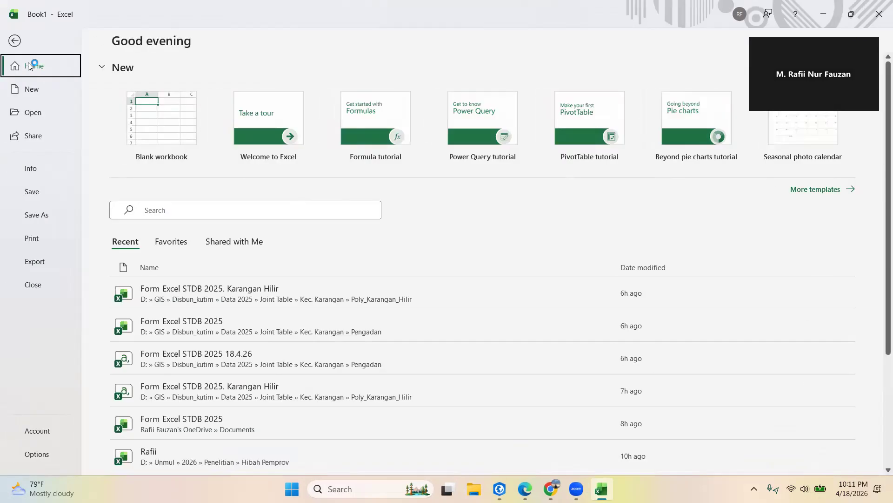
{"action": "left_click", "coordinate": [39, 113]}
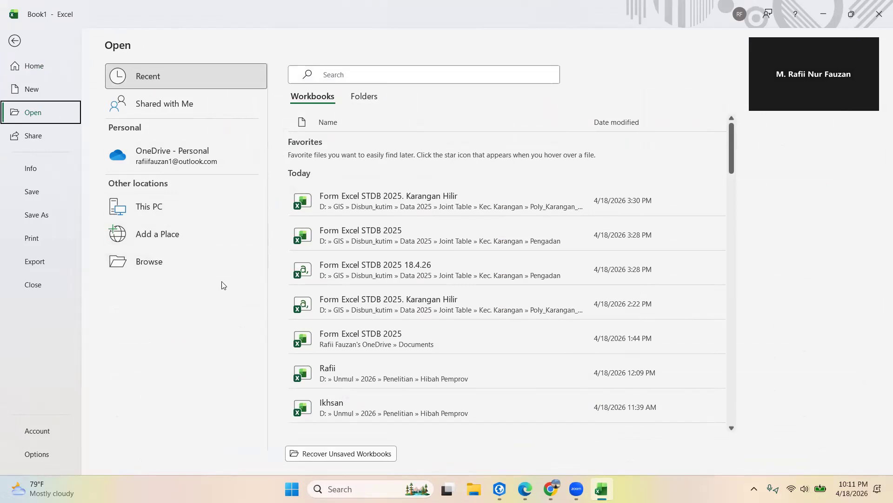
- Switch to File Explorer and open the Pelatihan_GIS folder on drive D:
{"action": "left_click", "coordinate": [473, 489]}
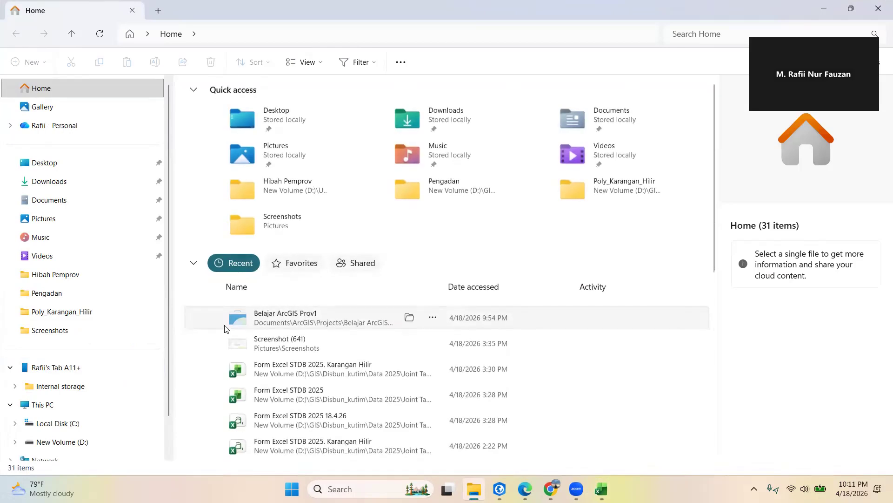
{"action": "left_click", "coordinate": [70, 442]}
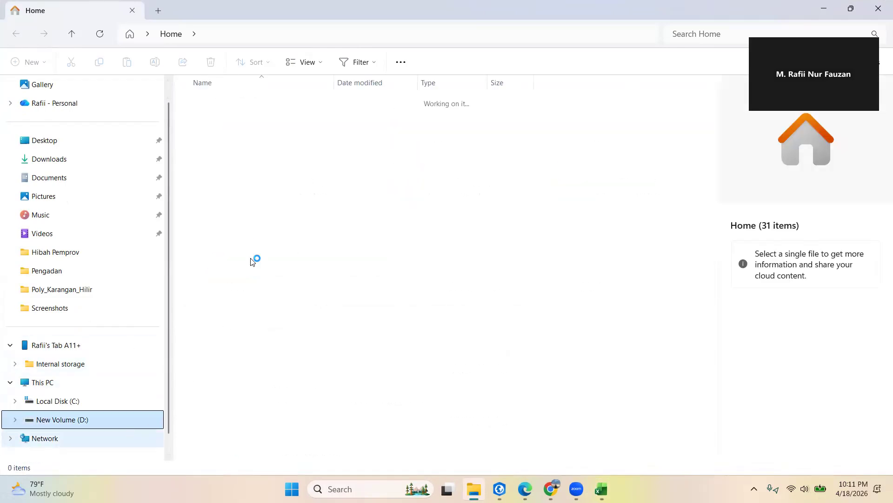
{"action": "double_click", "coordinate": [214, 376]}
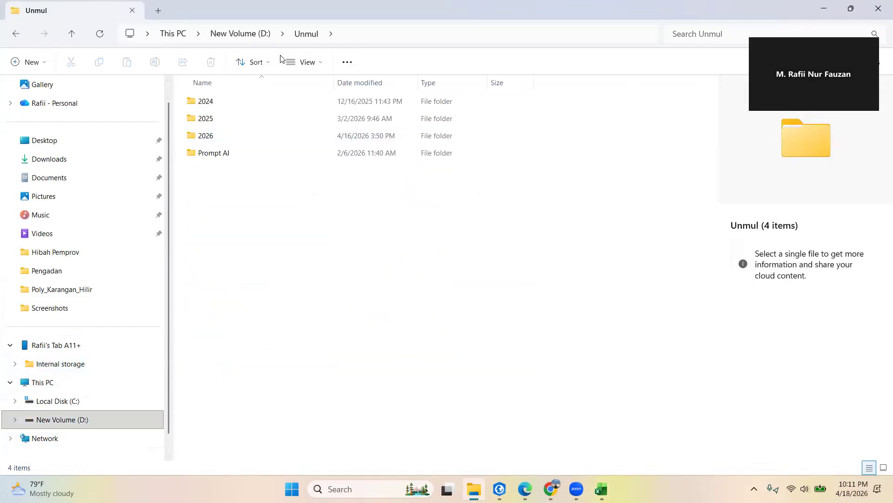
{"action": "left_click", "coordinate": [256, 35]}
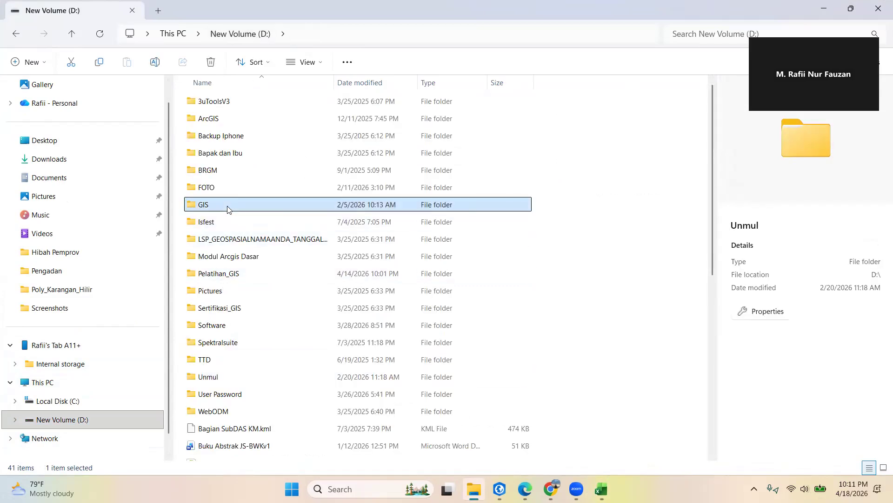
{"action": "double_click", "coordinate": [230, 206]}
{"action": "left_click", "coordinate": [242, 33]}
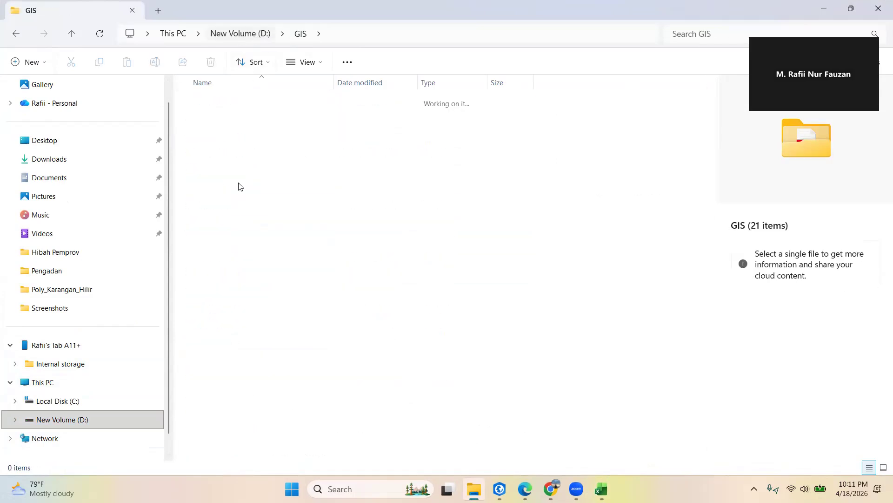
{"action": "double_click", "coordinate": [223, 275]}
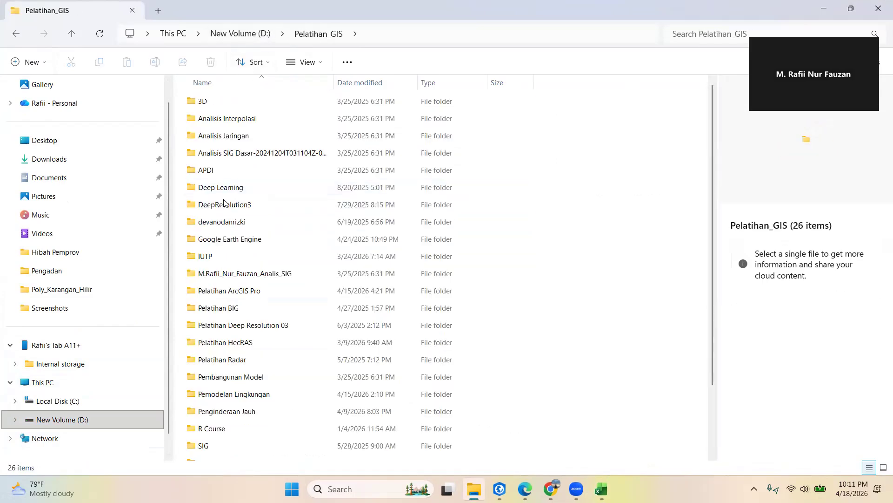
- Go through SIG and Acara 6 to the Query folder and select the Perkebunan_Kutim DBF file
{"action": "scroll", "coordinate": [233, 375], "scroll_direction": "down", "scroll_amount": 2}
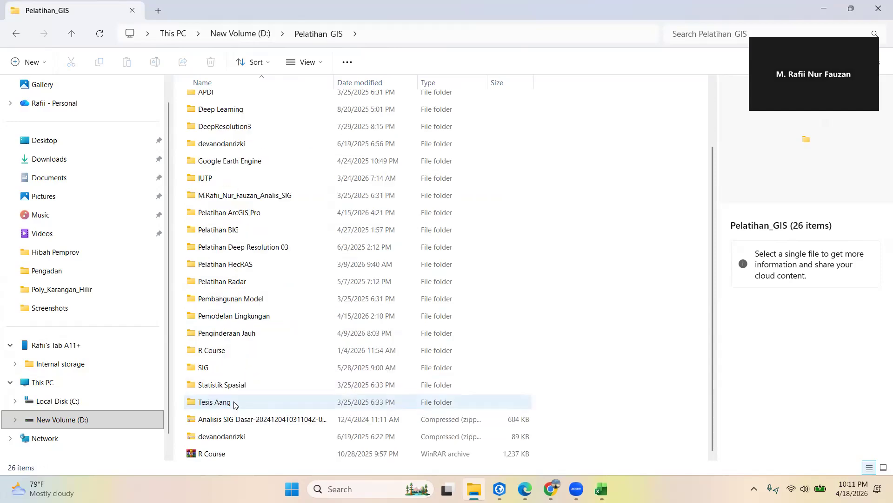
{"action": "double_click", "coordinate": [232, 367]}
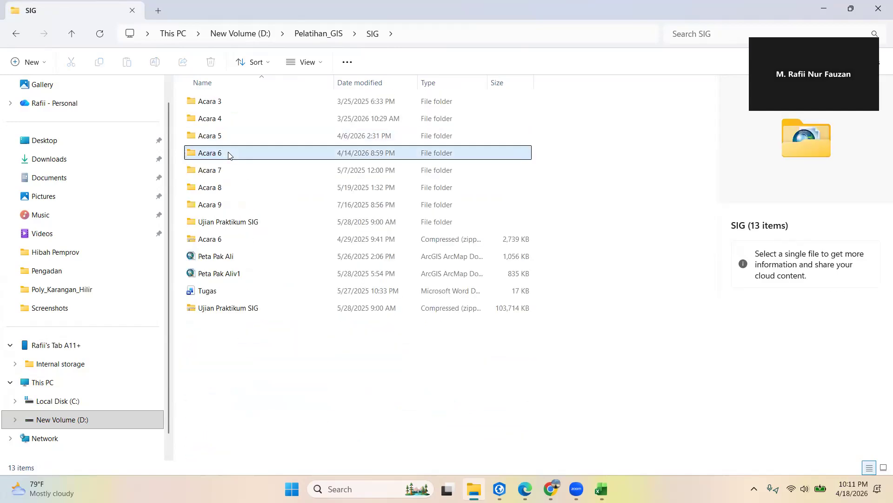
{"action": "double_click", "coordinate": [230, 153]}
{"action": "double_click", "coordinate": [233, 121]}
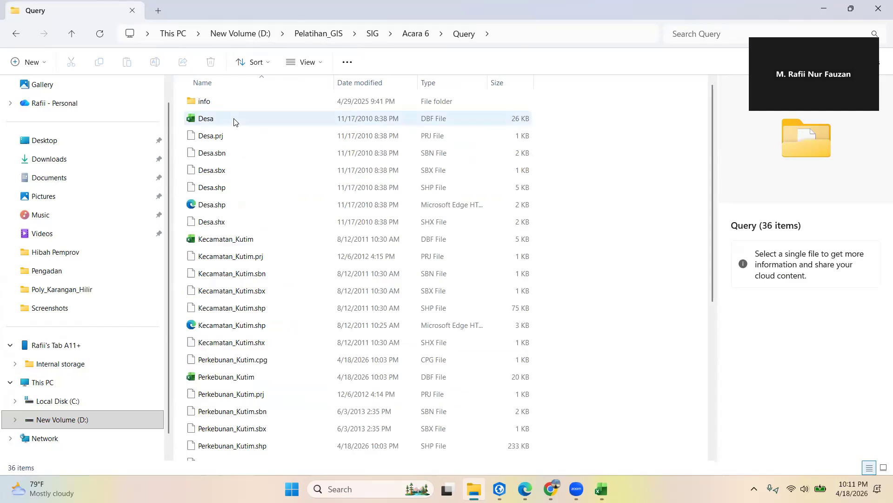
{"action": "scroll", "coordinate": [233, 196], "scroll_direction": "down", "scroll_amount": 3}
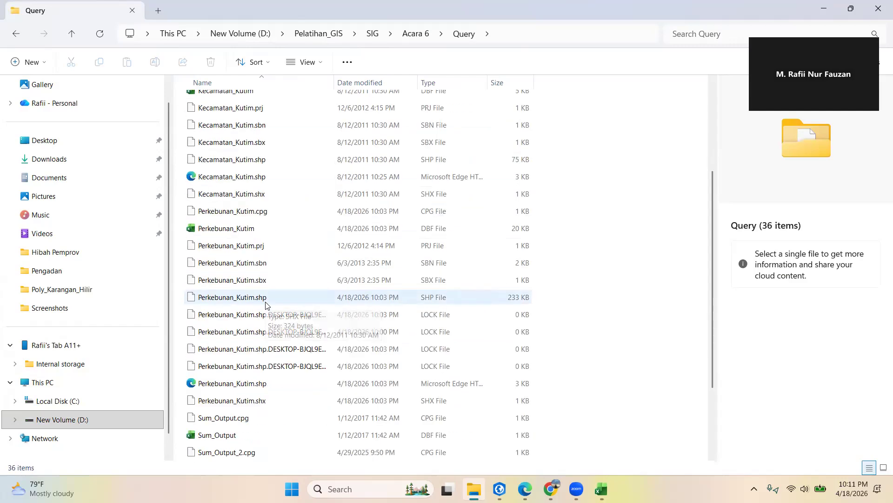
{"action": "left_click", "coordinate": [268, 228]}
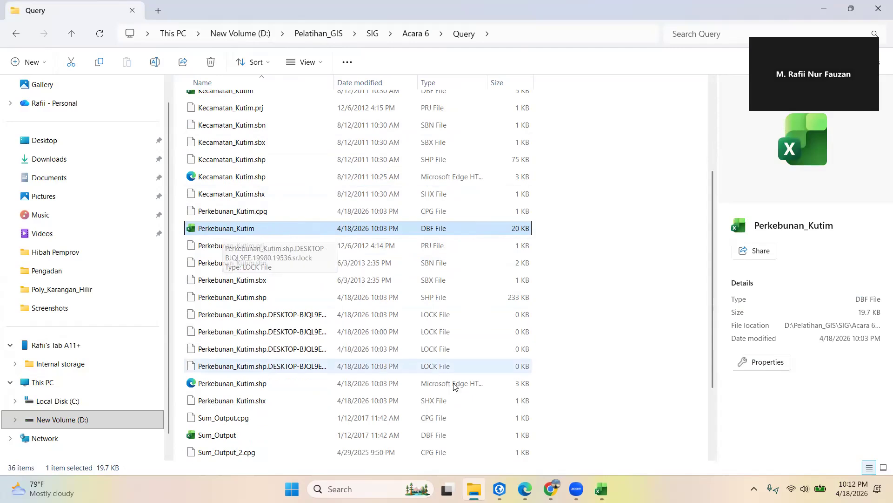
- Return to Excel and browse for a file to open in the folder D:\Pelatihan_GIS\SIG\Acara 6\Query
{"action": "left_click", "coordinate": [601, 489]}
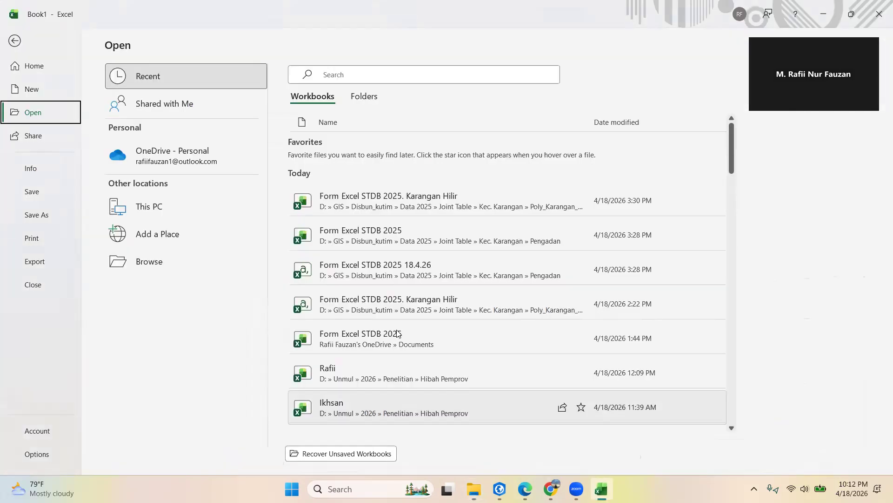
{"action": "left_click", "coordinate": [154, 261]}
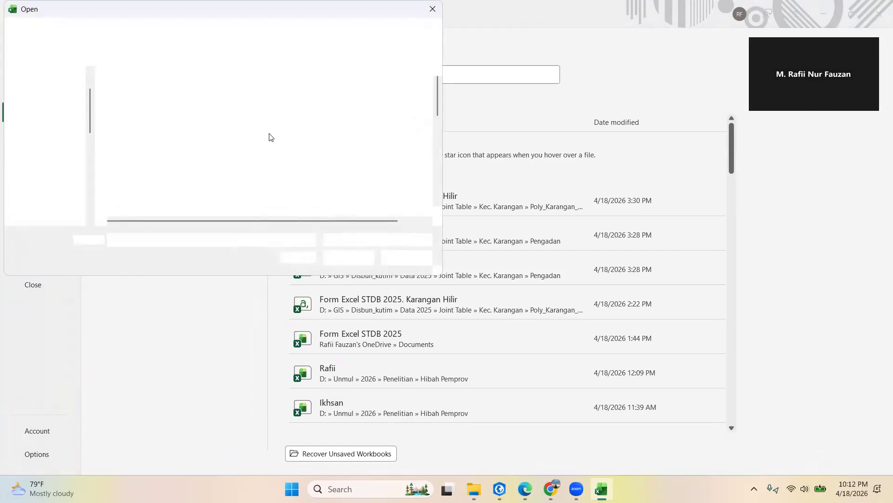
{"action": "left_click", "coordinate": [54, 131]}
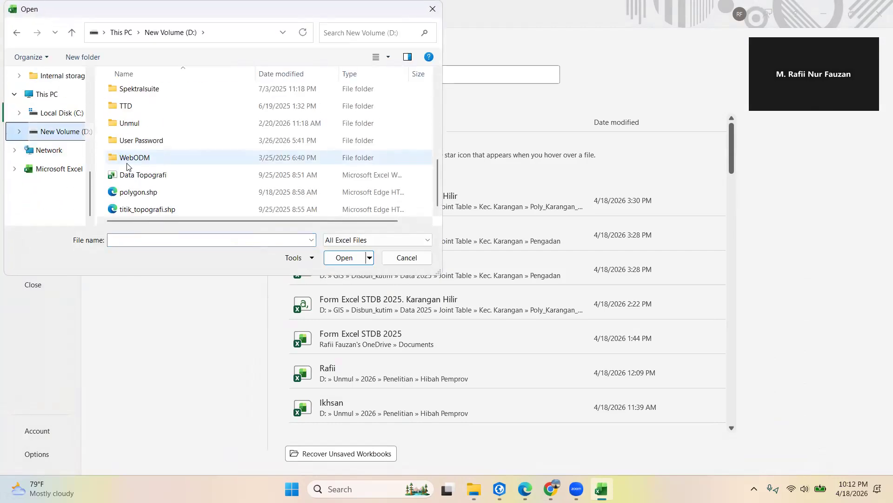
{"action": "scroll", "coordinate": [132, 132], "scroll_direction": "up", "scroll_amount": 3}
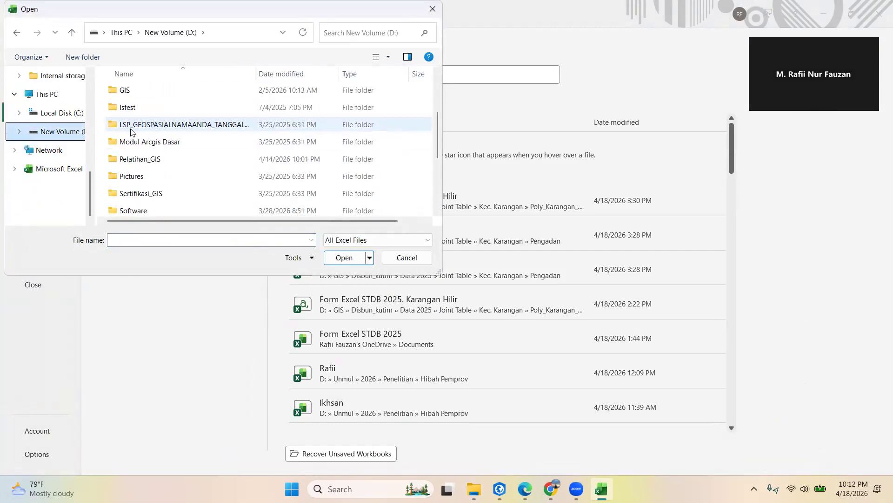
{"action": "double_click", "coordinate": [143, 158]}
{"action": "scroll", "coordinate": [155, 183], "scroll_direction": "down", "scroll_amount": 3}
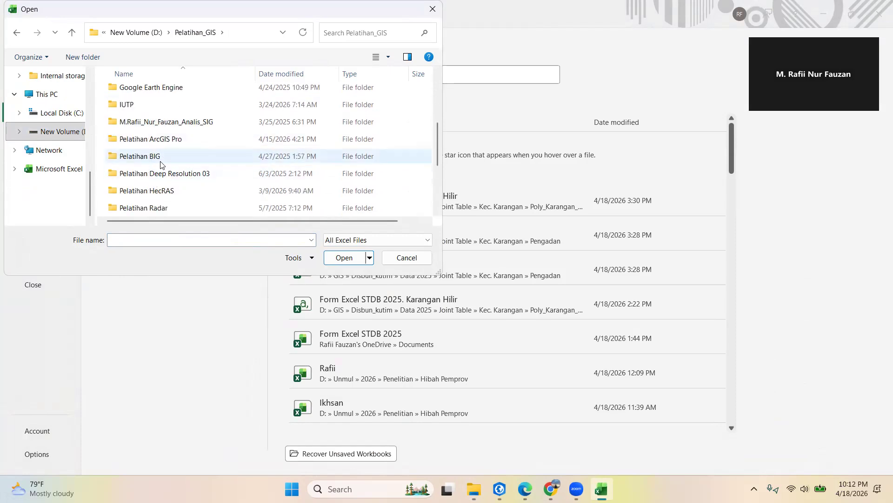
{"action": "scroll", "coordinate": [170, 172], "scroll_direction": "down", "scroll_amount": 2}
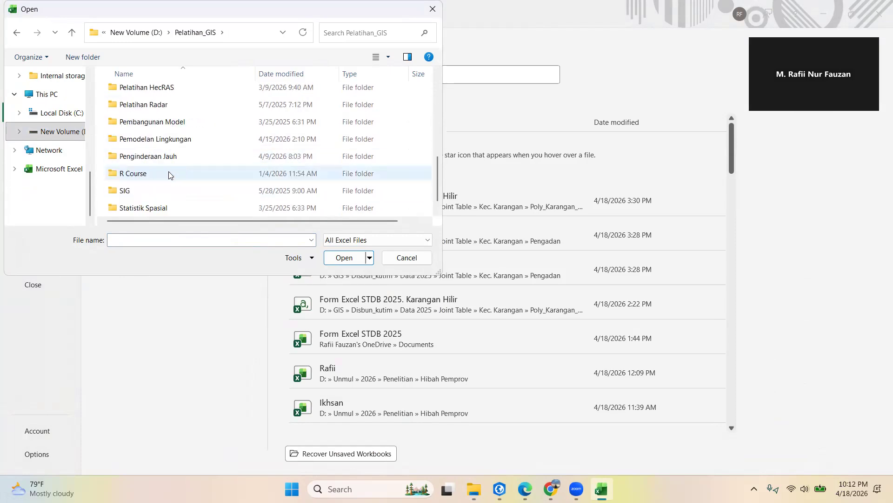
{"action": "double_click", "coordinate": [160, 192]}
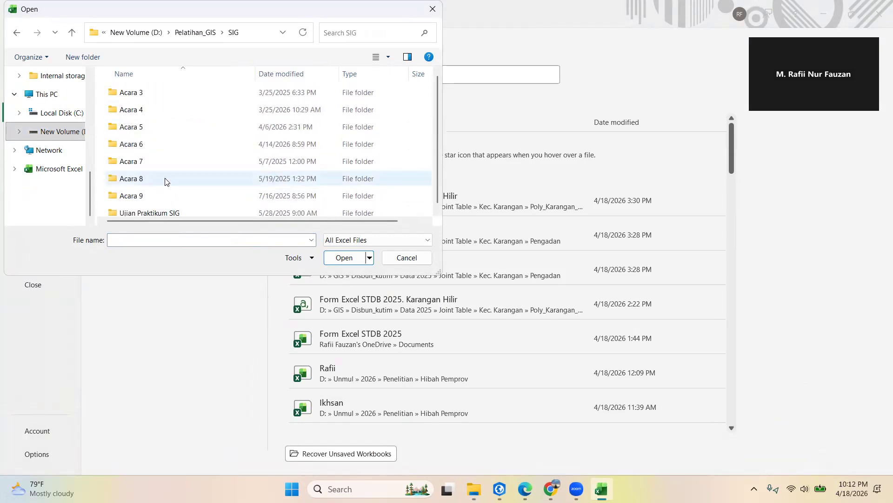
{"action": "double_click", "coordinate": [172, 142]}
{"action": "left_click", "coordinate": [177, 115]}
{"action": "double_click", "coordinate": [177, 116]}
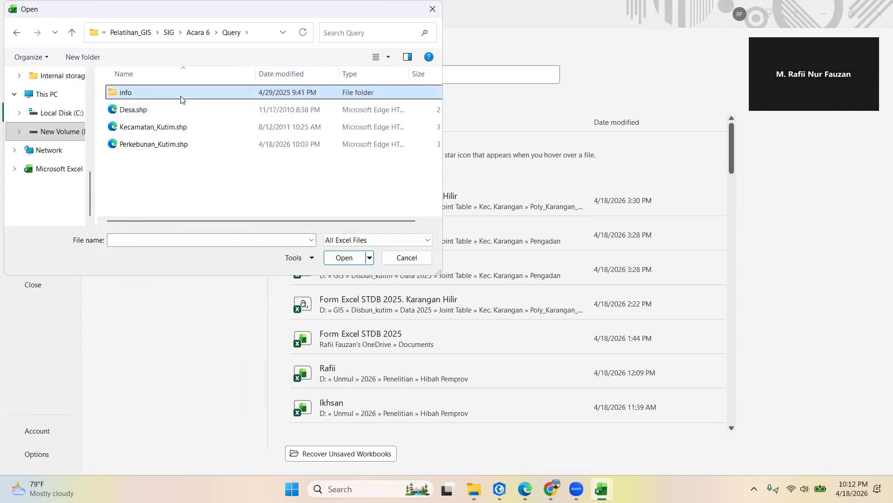
- List all file types in the Query folder and open the Perkebunan_Kutim DBF file in Excel
{"action": "left_click", "coordinate": [372, 240]}
{"action": "left_click", "coordinate": [342, 249]}
{"action": "scroll", "coordinate": [274, 175], "scroll_direction": "down", "scroll_amount": 5}
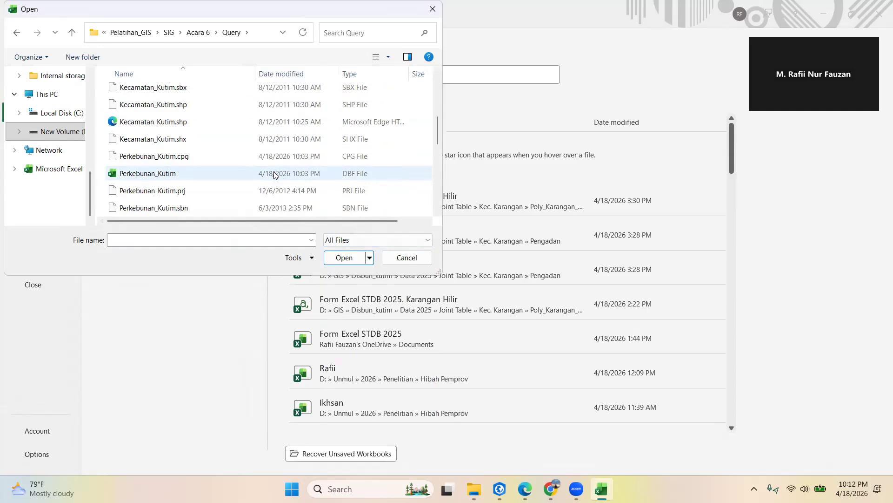
{"action": "left_click", "coordinate": [183, 176]}
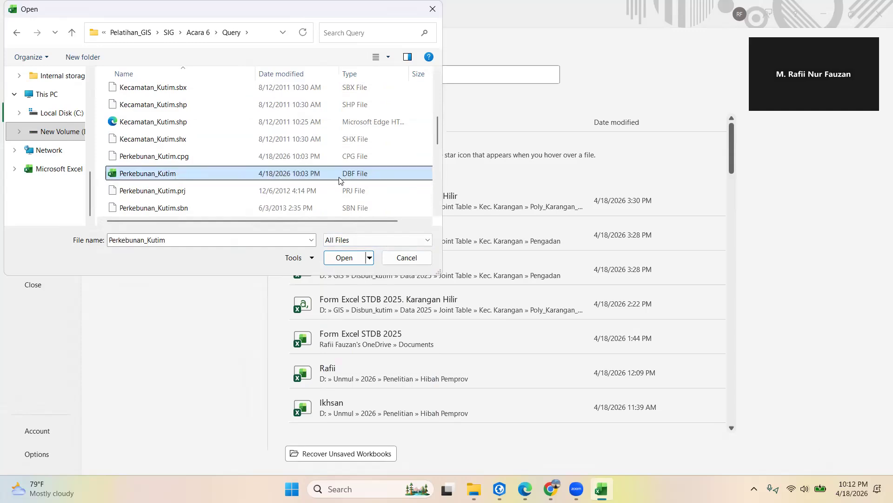
{"action": "left_click", "coordinate": [344, 258]}
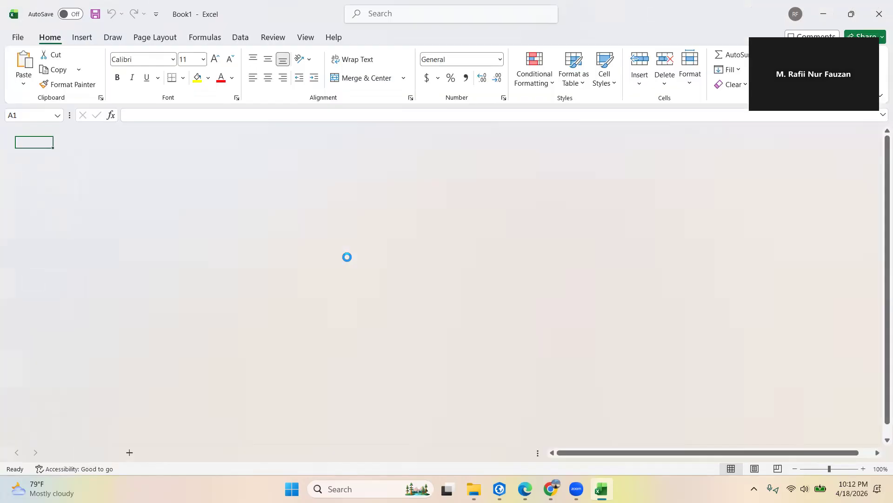
{"action": "scroll", "coordinate": [384, 256], "scroll_direction": "down", "scroll_amount": 20}
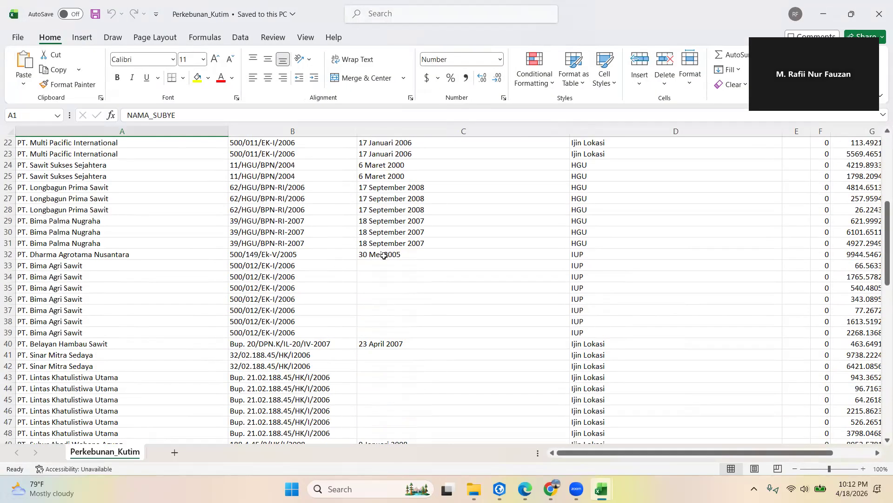
{"action": "scroll", "coordinate": [383, 260], "scroll_direction": "up", "scroll_amount": 20}
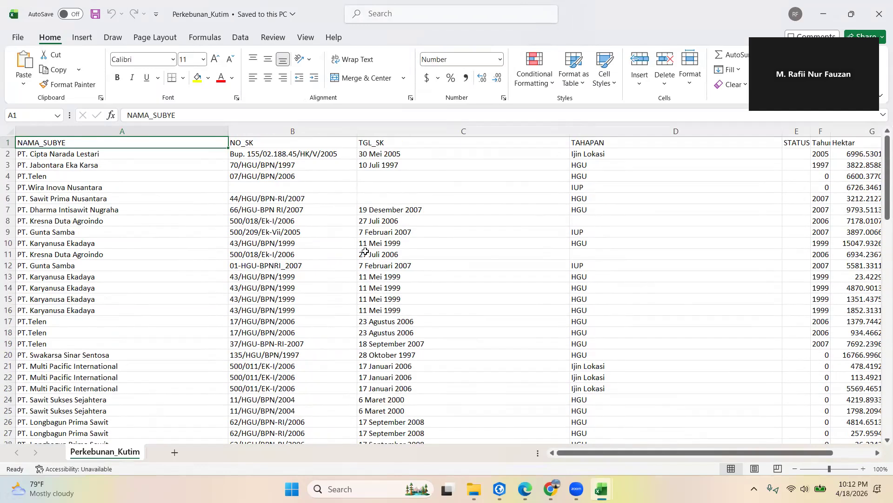
- Insert a PivotTable on a new worksheet from the range Perkebunan_Kutim!$A$1:$G$96
{"action": "left_click", "coordinate": [83, 39]}
{"action": "left_click", "coordinate": [22, 61]}
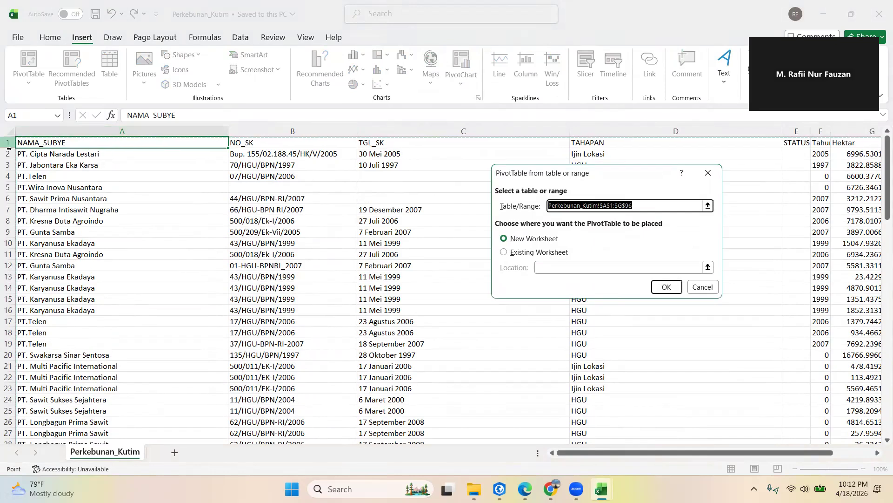
{"action": "scroll", "coordinate": [474, 336], "scroll_direction": "right", "scroll_amount": 3}
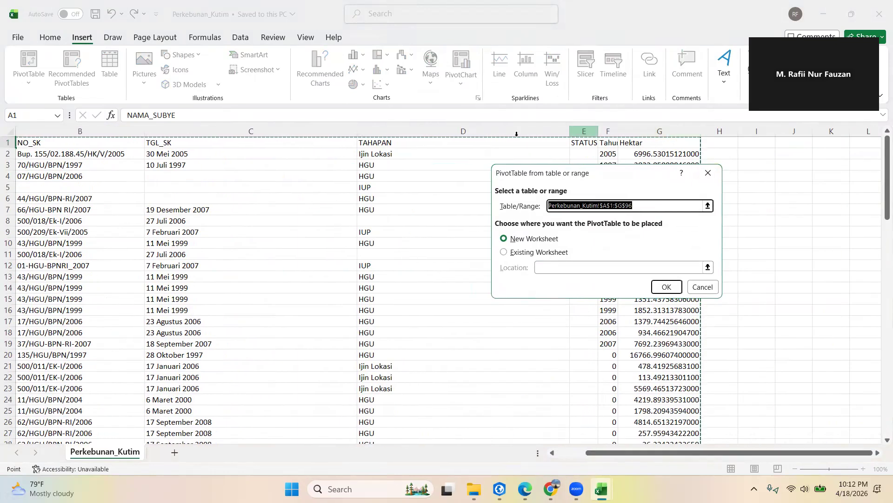
{"action": "left_click", "coordinate": [666, 287]}
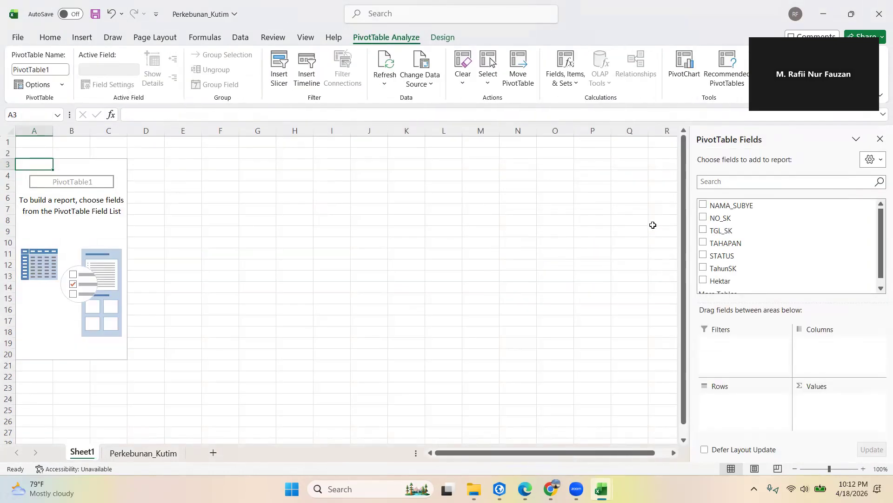
{"action": "scroll", "coordinate": [777, 240], "scroll_direction": "down", "scroll_amount": 1}
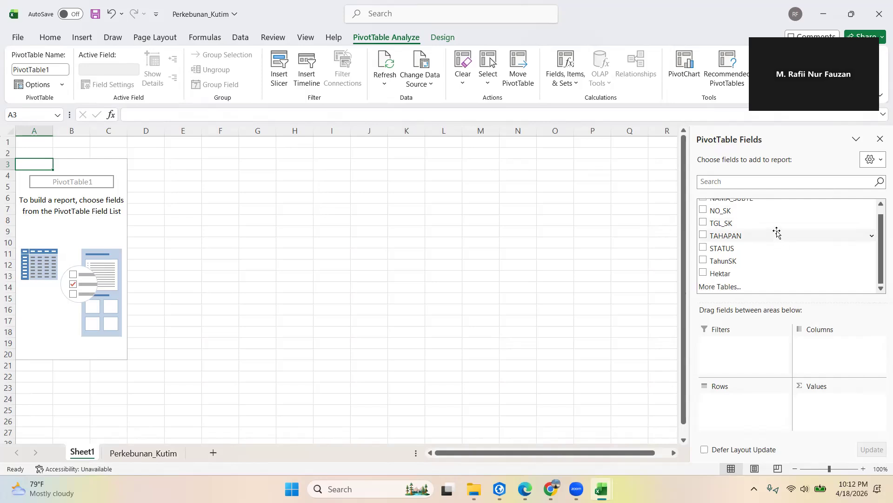
- Switch to ArcGIS Pro, open the Perkebunan_Kutim attribute table, and sort its records ascending by NAMA_SUBYE to compare repeated company names
{"action": "left_click", "coordinate": [499, 488]}
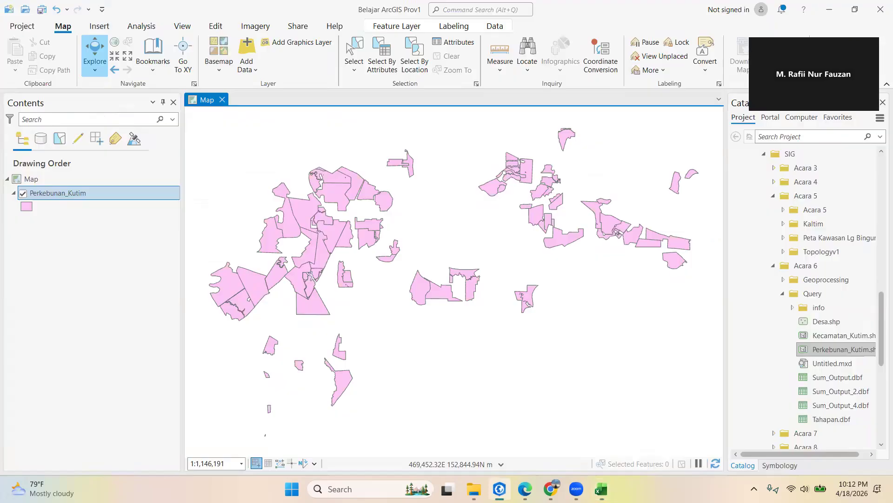
{"action": "right_click", "coordinate": [93, 195]}
{"action": "left_click", "coordinate": [141, 124]}
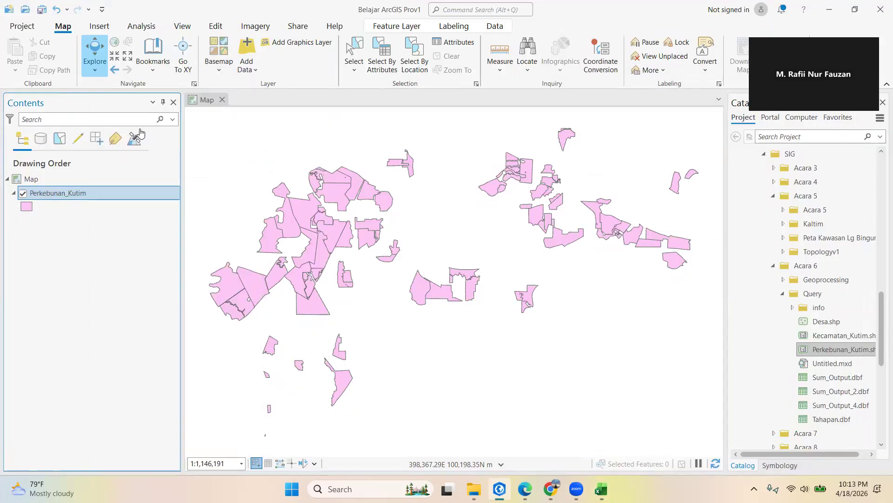
{"action": "right_click", "coordinate": [285, 324]}
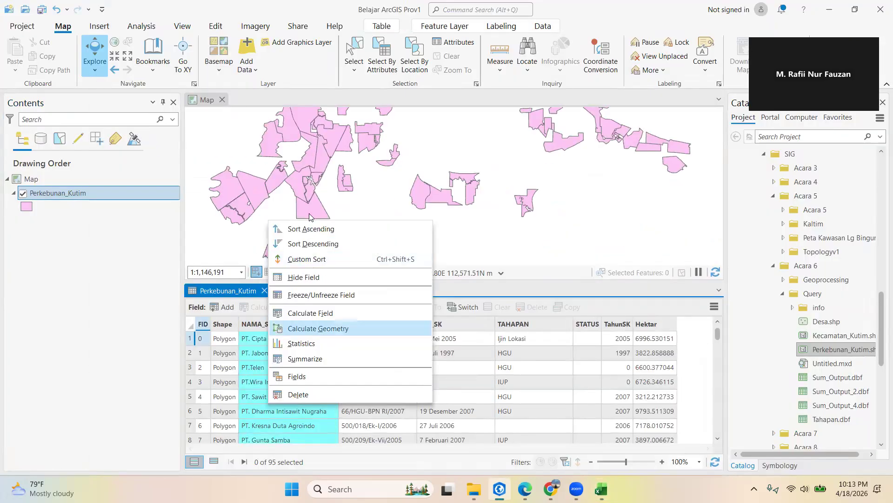
{"action": "left_click", "coordinate": [305, 229]}
{"action": "scroll", "coordinate": [312, 353], "scroll_direction": "down", "scroll_amount": 5}
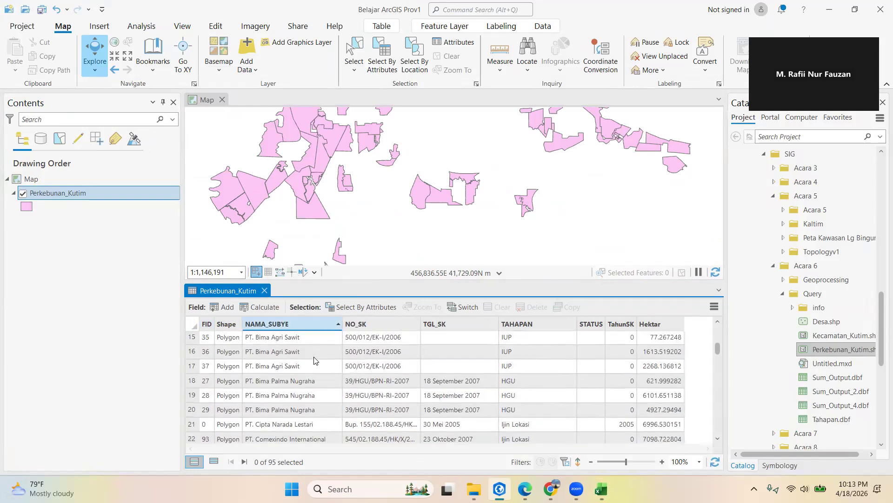
{"action": "scroll", "coordinate": [311, 367], "scroll_direction": "up", "scroll_amount": 3}
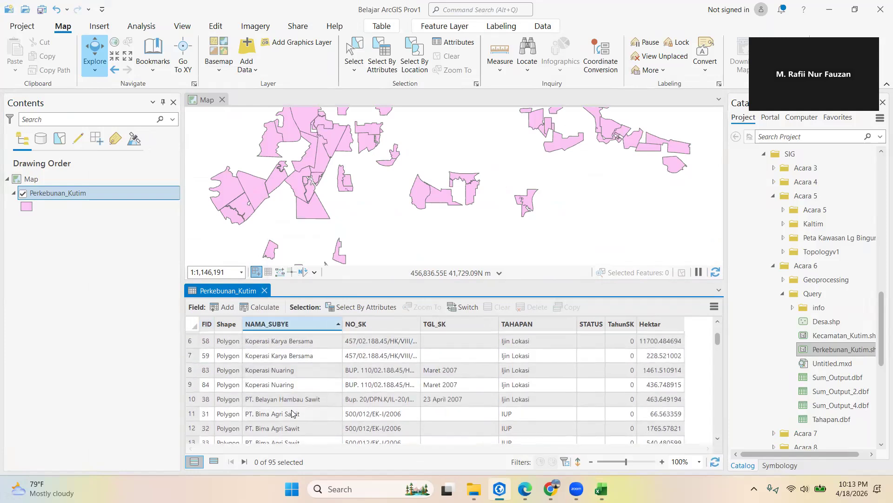
{"action": "scroll", "coordinate": [309, 414], "scroll_direction": "down", "scroll_amount": 2}
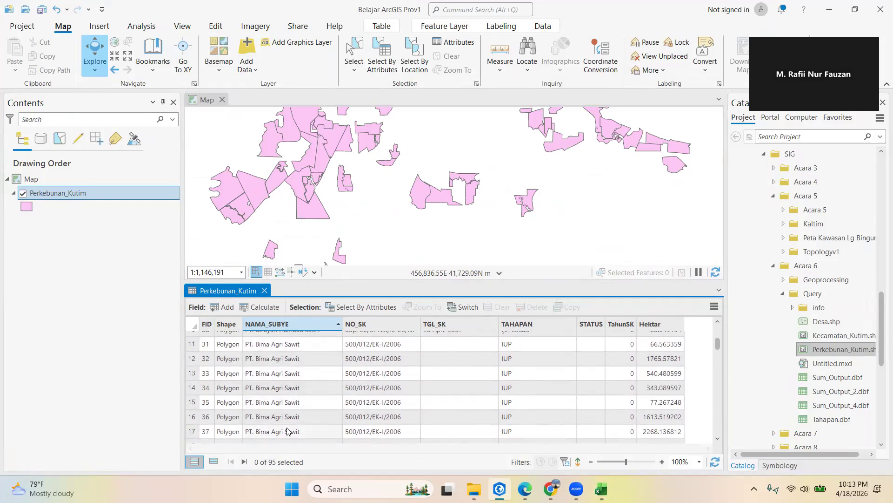
{"action": "scroll", "coordinate": [315, 413], "scroll_direction": "down", "scroll_amount": 2}
{"action": "scroll", "coordinate": [304, 352], "scroll_direction": "up", "scroll_amount": 2}
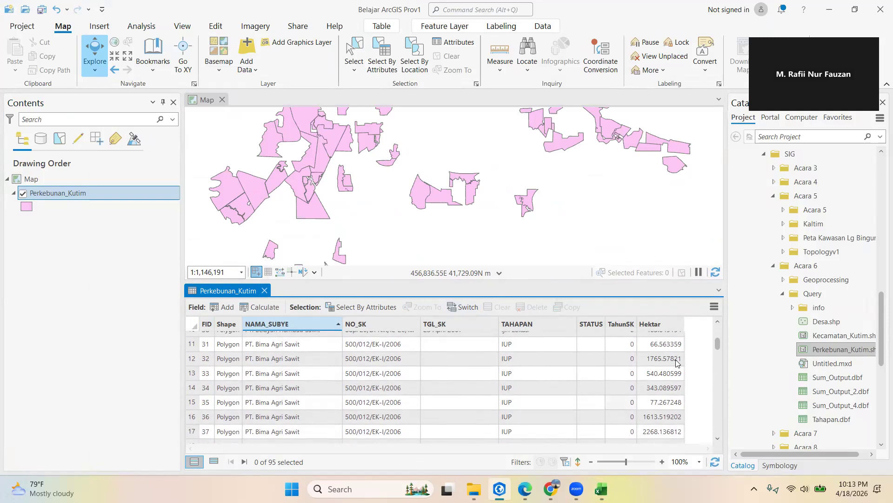
- Switch back to the Perkebunan_Kutim workbook and build the PivotTable with NAMA_SUBYE as rows and Hektar added twice as values
{"action": "mouse_move", "coordinate": [601, 488]}
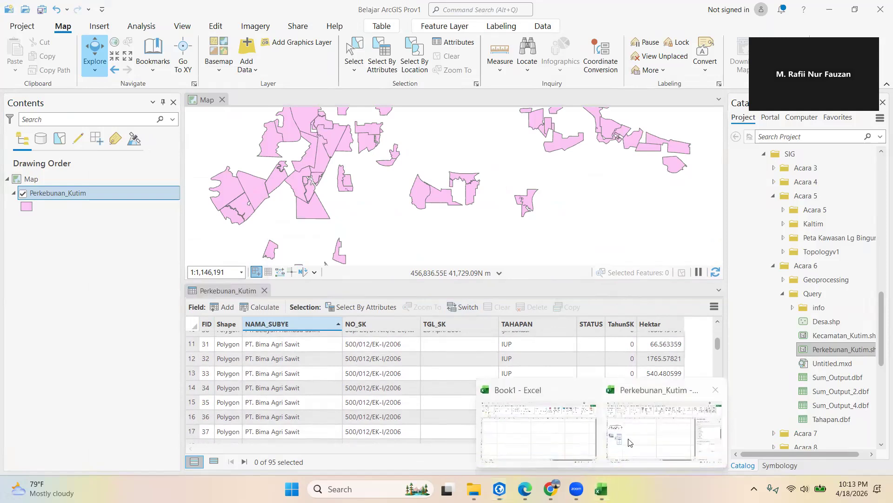
{"action": "left_click", "coordinate": [649, 423]}
{"action": "scroll", "coordinate": [706, 287], "scroll_direction": "up", "scroll_amount": 1}
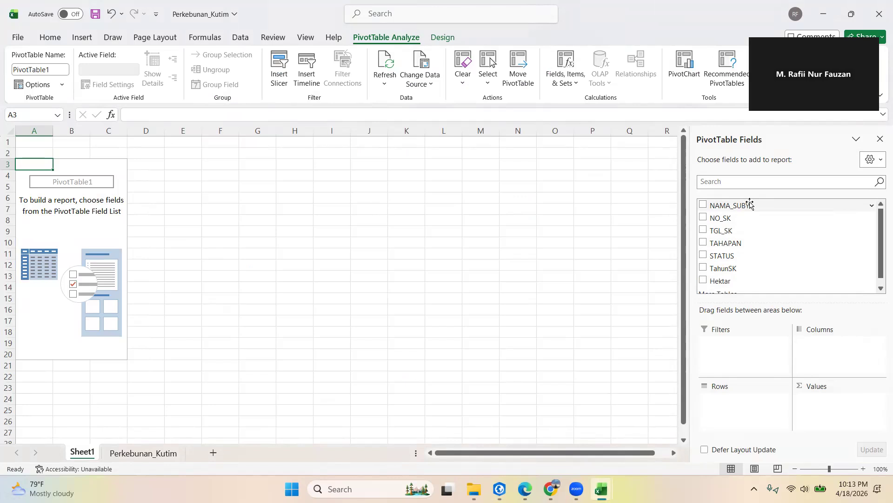
{"action": "left_click_drag", "start_coordinate": [750, 204], "coordinate": [745, 410]}
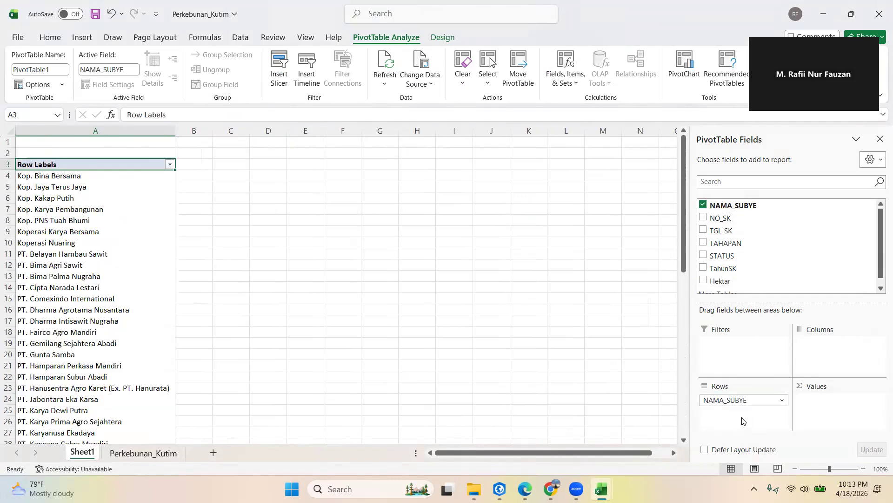
{"action": "scroll", "coordinate": [751, 267], "scroll_direction": "down", "scroll_amount": 1}
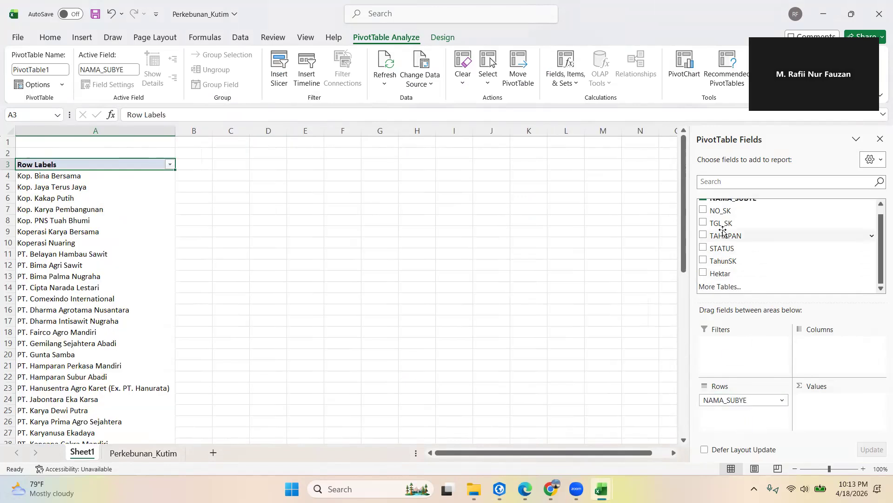
{"action": "left_click_drag", "start_coordinate": [729, 273], "coordinate": [821, 408]}
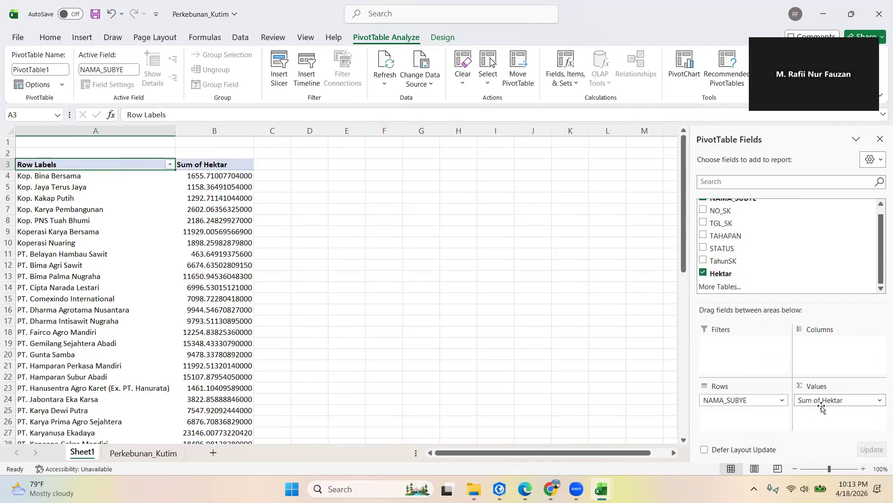
{"action": "left_click_drag", "start_coordinate": [730, 274], "coordinate": [829, 428]}
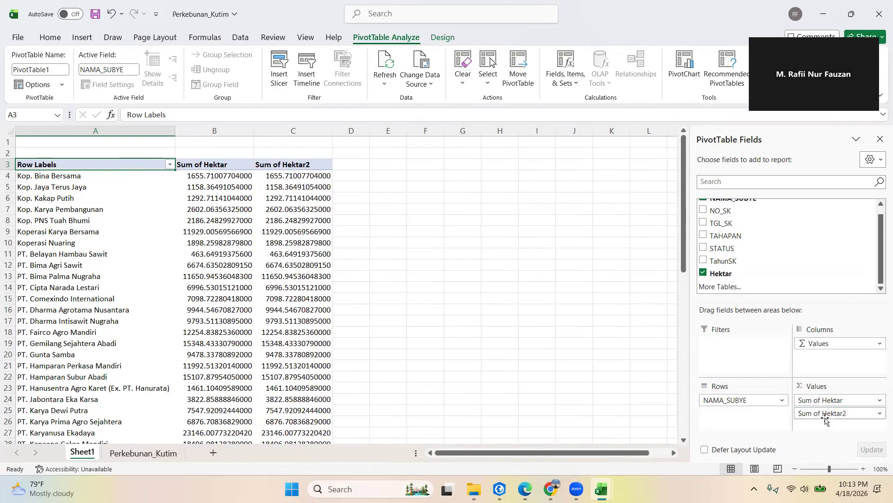
- Change the first Hektar value field of the PivotTable to summarize by Count, leaving the second one as a sum
{"action": "left_click", "coordinate": [67, 264]}
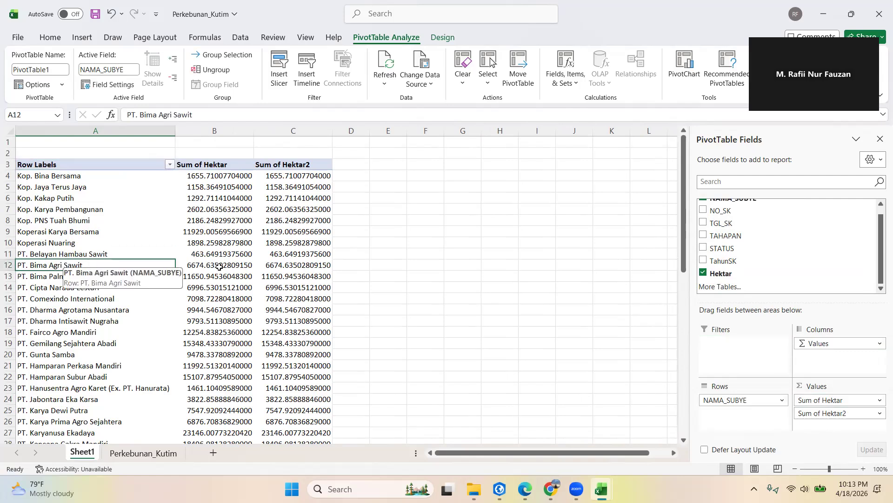
{"action": "left_click", "coordinate": [284, 266]}
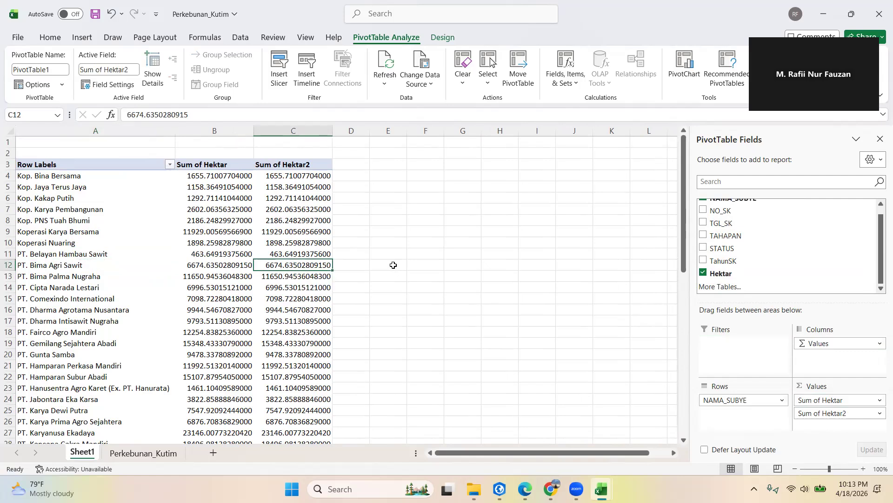
{"action": "left_click", "coordinate": [821, 399]}
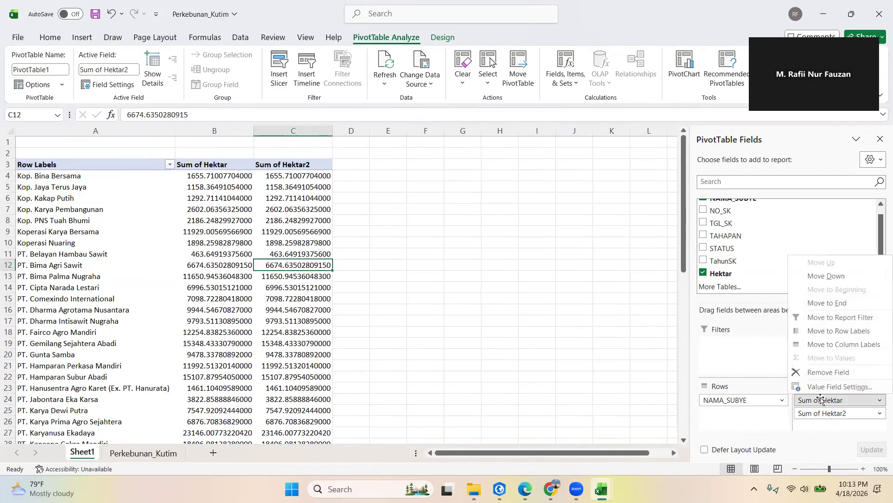
{"action": "left_click", "coordinate": [821, 388]}
{"action": "left_click", "coordinate": [514, 232]}
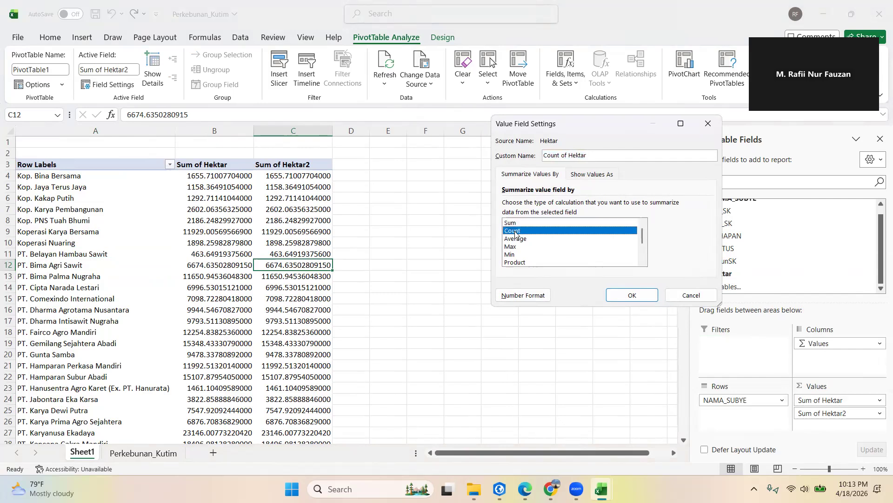
{"action": "left_click", "coordinate": [631, 295]}
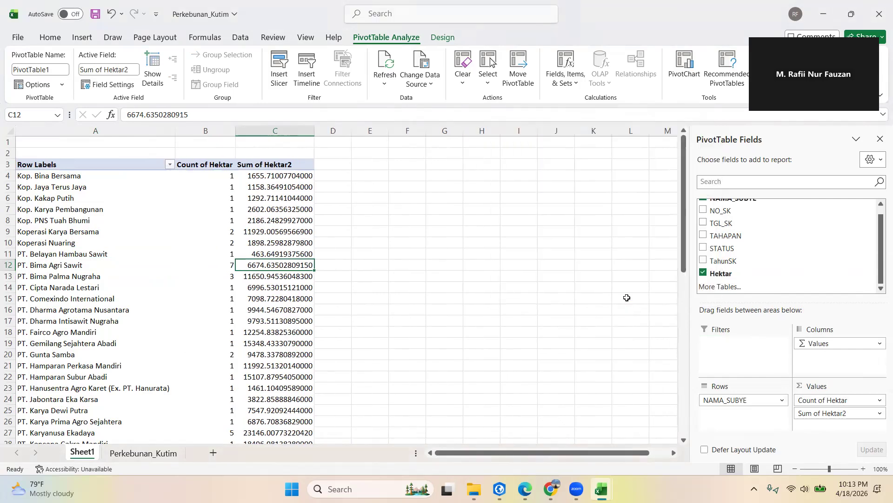
- Add TAHAPAN to the PivotTable rows above NAMA_SUBYE so that companies are grouped by permit stage
{"action": "left_click", "coordinate": [221, 266]}
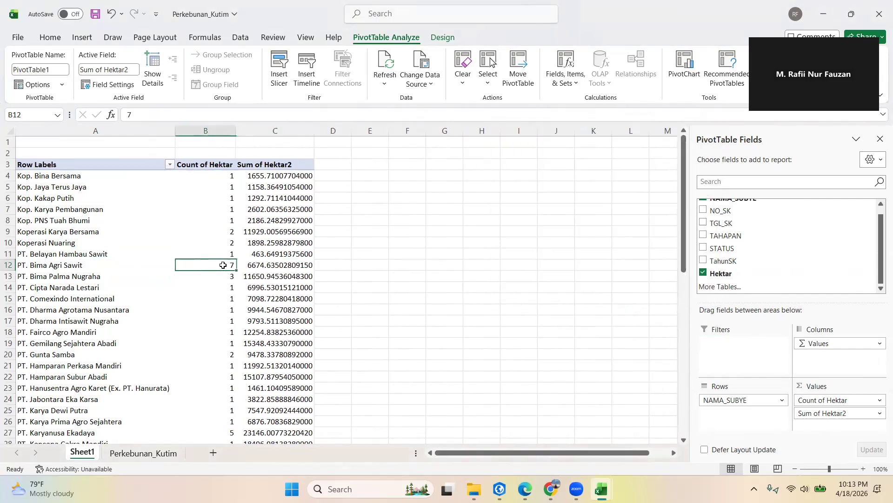
{"action": "mouse_move", "coordinate": [291, 261]}
{"action": "left_click_drag", "start_coordinate": [724, 236], "coordinate": [721, 397]}
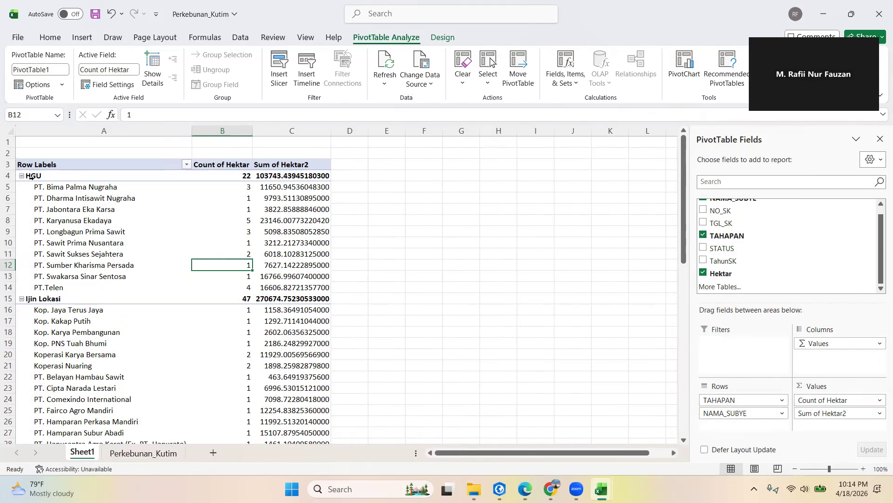
- Examine the companies listed under each TAHAPAN group, from HGU down to the blank group and the grand total
{"action": "left_click", "coordinate": [83, 187]}
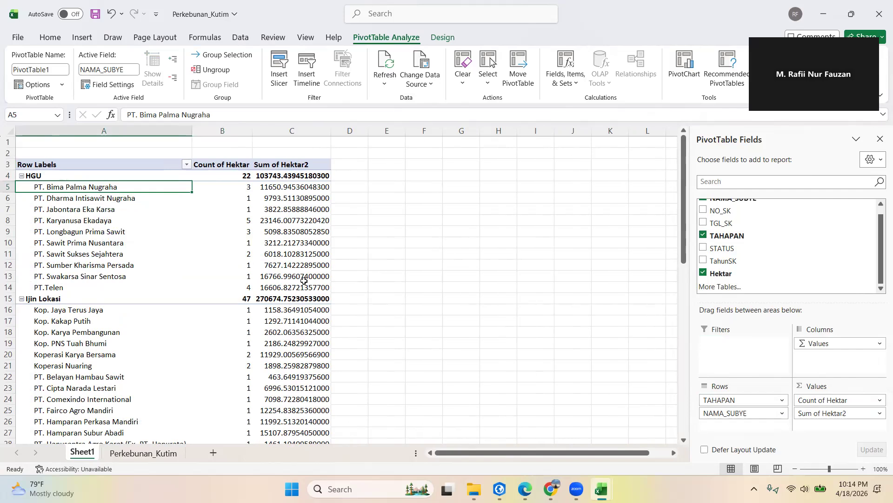
{"action": "scroll", "coordinate": [304, 281], "scroll_direction": "down", "scroll_amount": 1}
{"action": "scroll", "coordinate": [51, 264], "scroll_direction": "down", "scroll_amount": 1}
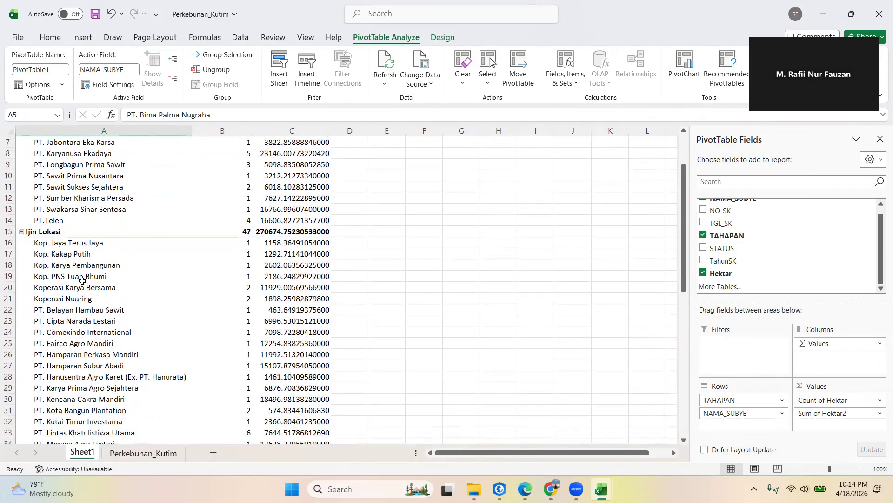
{"action": "scroll", "coordinate": [82, 280], "scroll_direction": "down", "scroll_amount": 10}
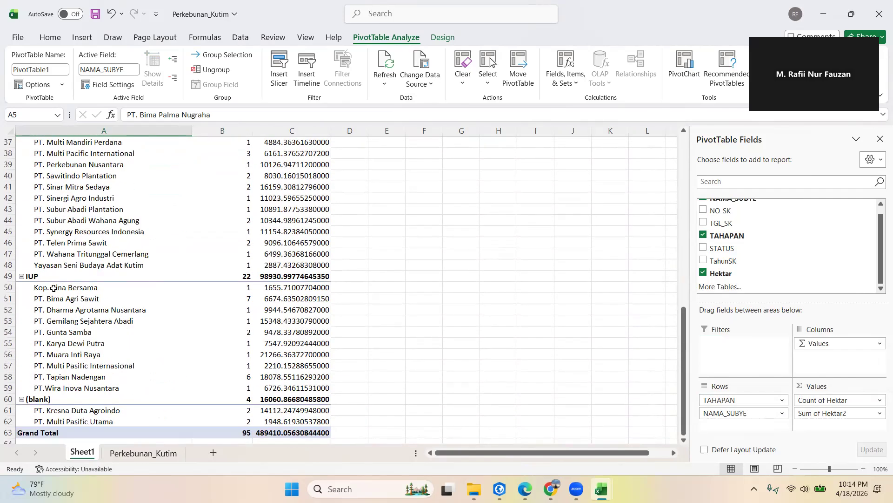
{"action": "scroll", "coordinate": [68, 312], "scroll_direction": "down", "scroll_amount": 2}
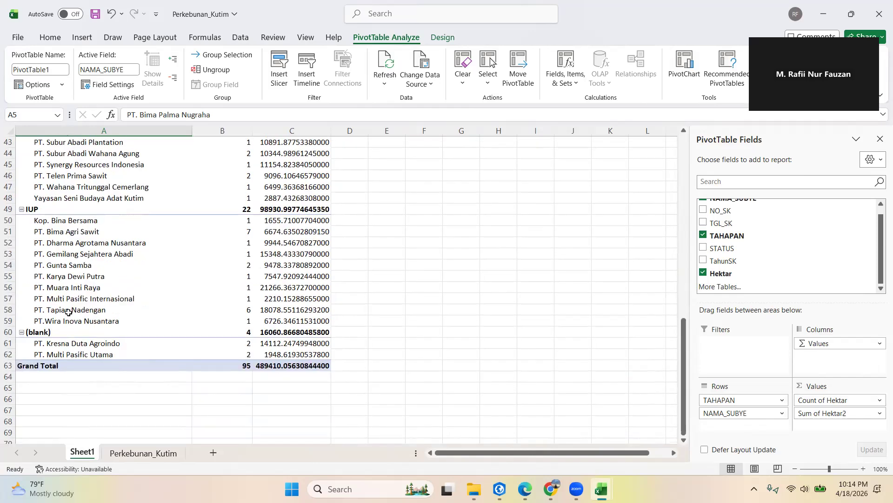
{"action": "left_click", "coordinate": [40, 350]}
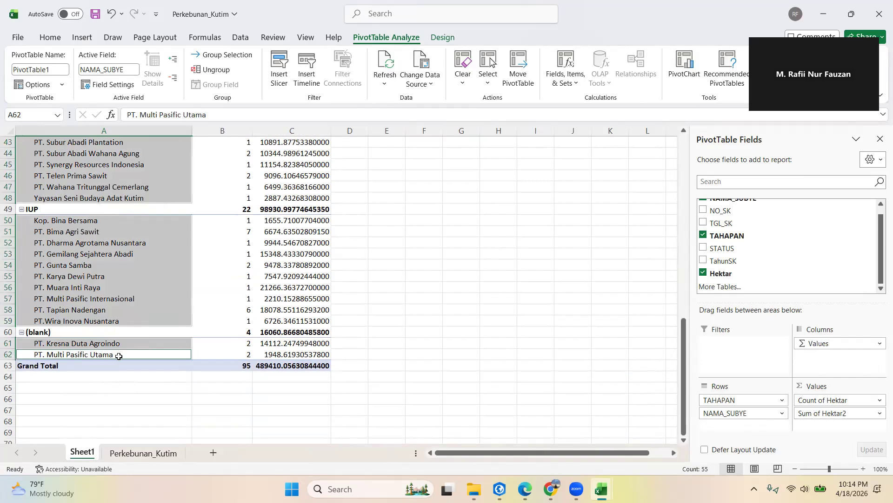
{"action": "scroll", "coordinate": [262, 357], "scroll_direction": "up", "scroll_amount": 4}
{"action": "scroll", "coordinate": [97, 360], "scroll_direction": "up", "scroll_amount": 10}
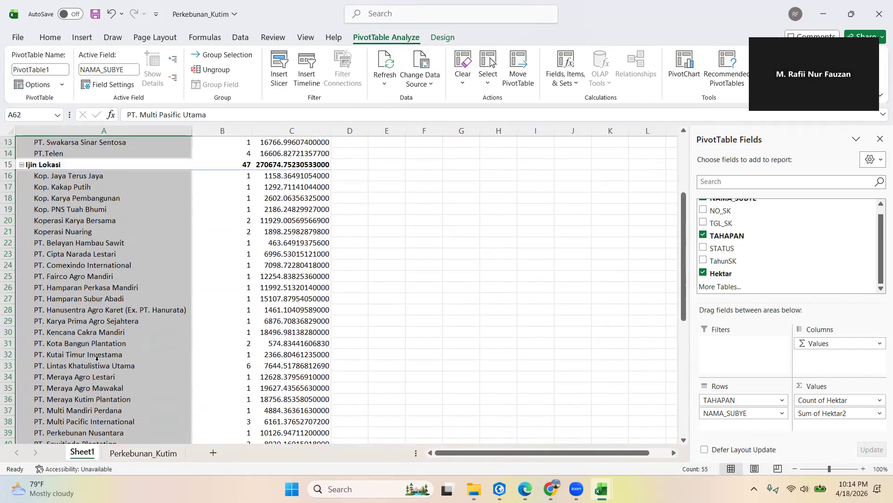
{"action": "scroll", "coordinate": [49, 235], "scroll_direction": "down", "scroll_amount": 12}
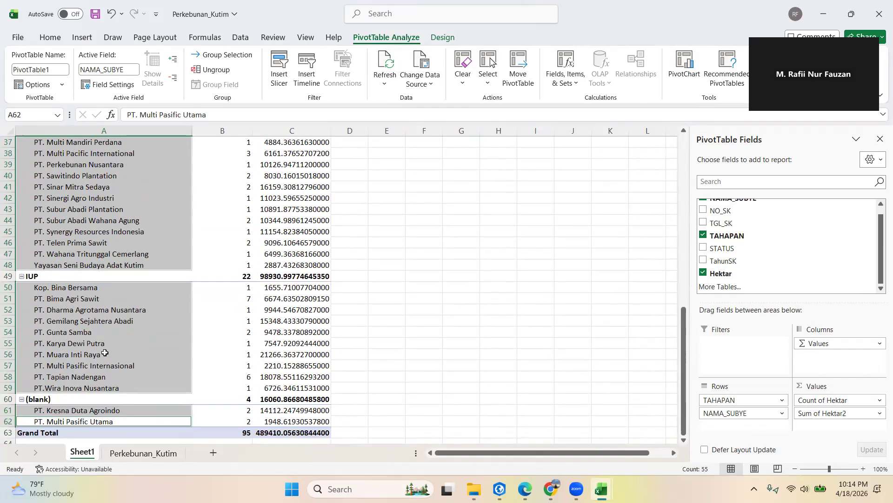
{"action": "scroll", "coordinate": [198, 285], "scroll_direction": "up", "scroll_amount": 12}
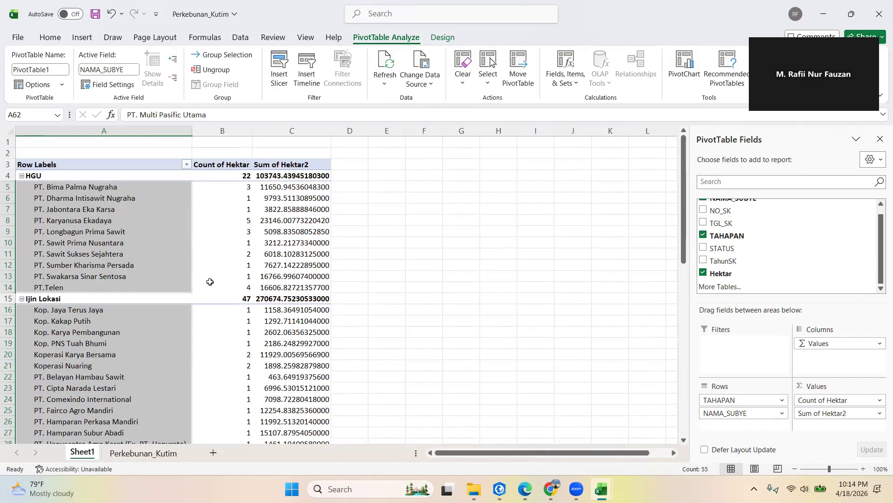
- Collapse the HGU, Ijin Lokasi and IUP groups to compare their subtotals, and expand all three again
{"action": "left_click", "coordinate": [21, 176]}
{"action": "left_click", "coordinate": [22, 187]}
{"action": "left_click", "coordinate": [21, 198]}
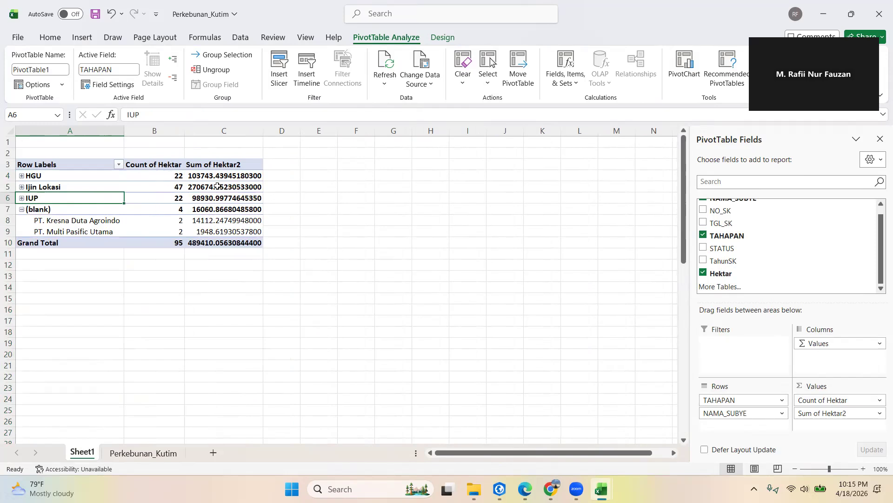
{"action": "left_click", "coordinate": [22, 198]}
{"action": "left_click", "coordinate": [22, 187]}
{"action": "left_click", "coordinate": [21, 187]}
{"action": "left_click", "coordinate": [21, 176]}
{"action": "left_click", "coordinate": [22, 175]}
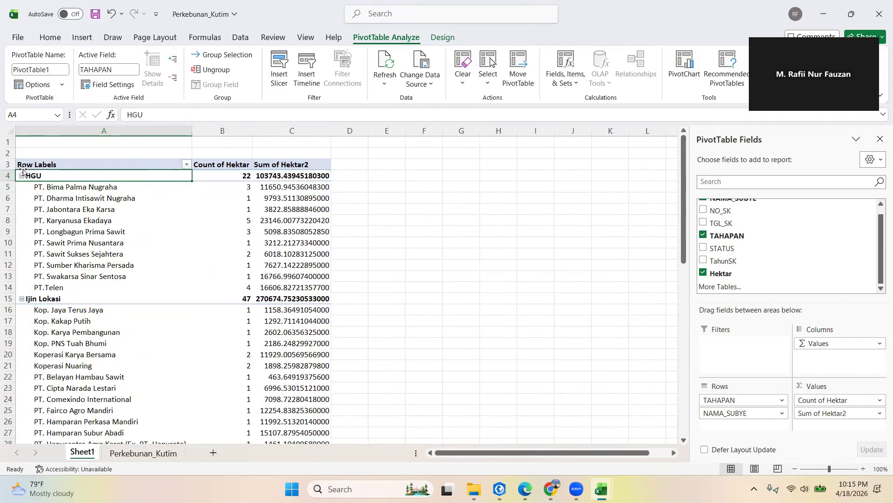
- Copy the whole PivotTable, A3:C63, and paste it as plain values at A1 of a new worksheet
{"action": "left_click_drag", "start_coordinate": [41, 165], "coordinate": [274, 417]}
{"action": "key", "text": "ctrl+c"}
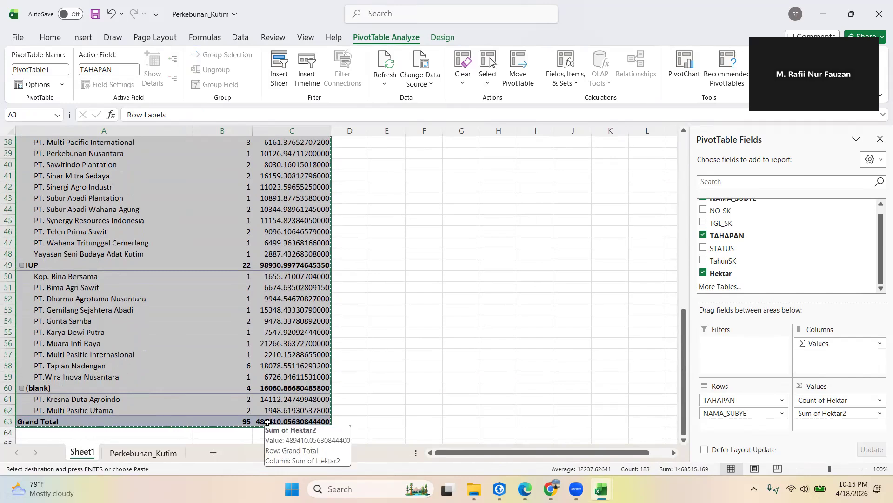
{"action": "left_click", "coordinate": [216, 453]}
{"action": "left_click", "coordinate": [23, 82]}
{"action": "left_click", "coordinate": [22, 173]}
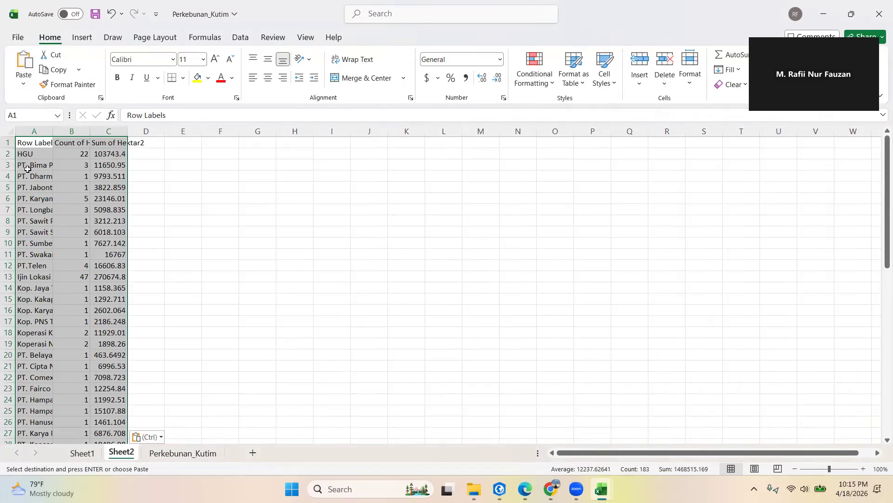
- Auto-fit the widths of columns A and B in the pasted table to their contents
{"action": "left_click_drag", "start_coordinate": [54, 132], "coordinate": [53, 132]}
{"action": "double_click", "coordinate": [53, 132]}
{"action": "left_click", "coordinate": [53, 132]}
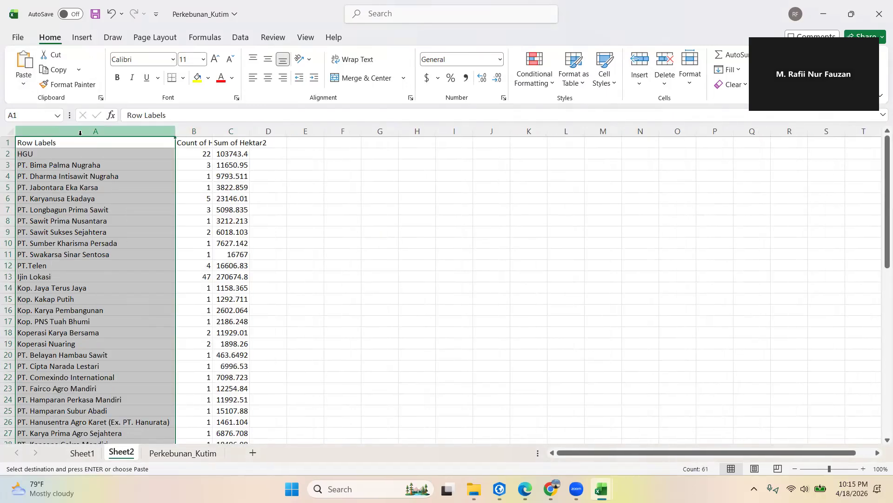
{"action": "double_click", "coordinate": [212, 130]}
- Make the HGU and Ijin Lokasi subtotal rows bold across columns A to C to set them apart from the companies
{"action": "left_click", "coordinate": [35, 157]}
{"action": "left_click_drag", "start_coordinate": [37, 165], "coordinate": [70, 265]}
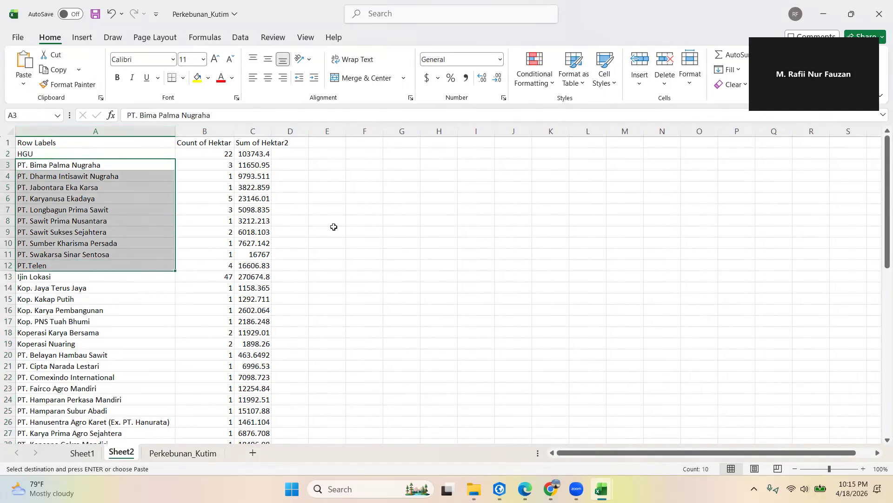
{"action": "scroll", "coordinate": [216, 274], "scroll_direction": "down", "scroll_amount": 3}
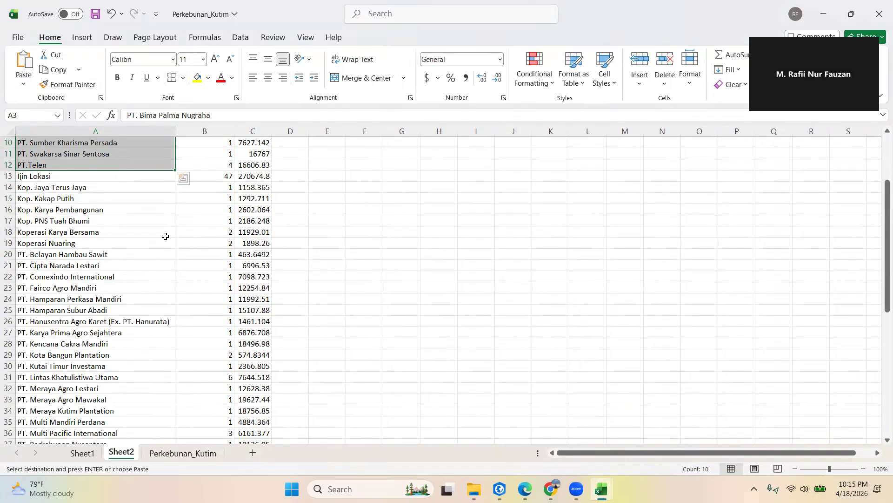
{"action": "scroll", "coordinate": [191, 231], "scroll_direction": "up", "scroll_amount": 3}
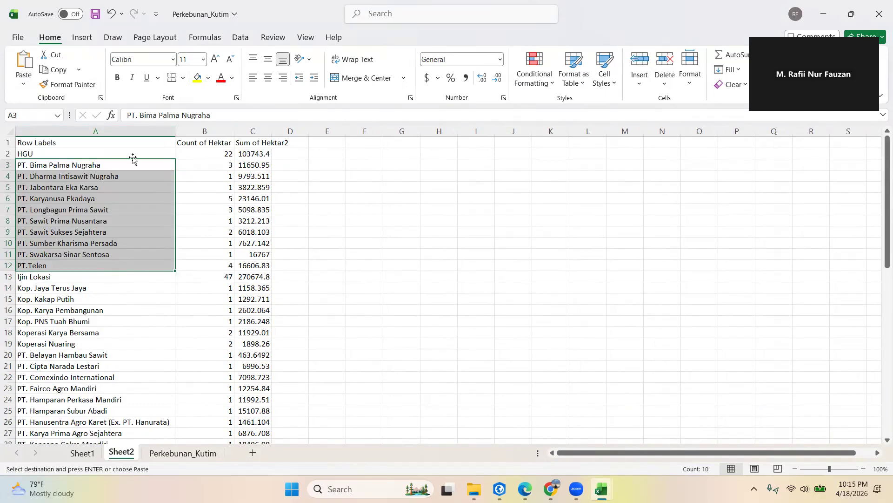
{"action": "left_click", "coordinate": [69, 168]}
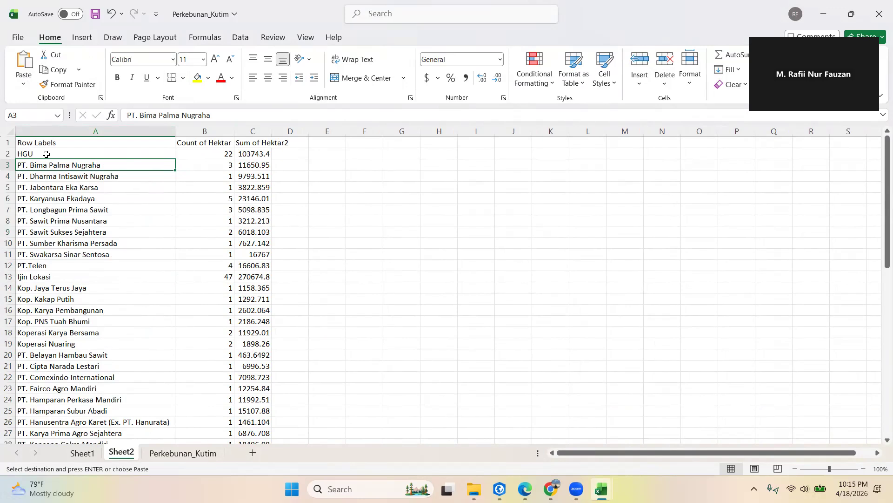
{"action": "left_click_drag", "start_coordinate": [96, 160], "coordinate": [254, 151]}
{"action": "left_click", "coordinate": [517, 266]}
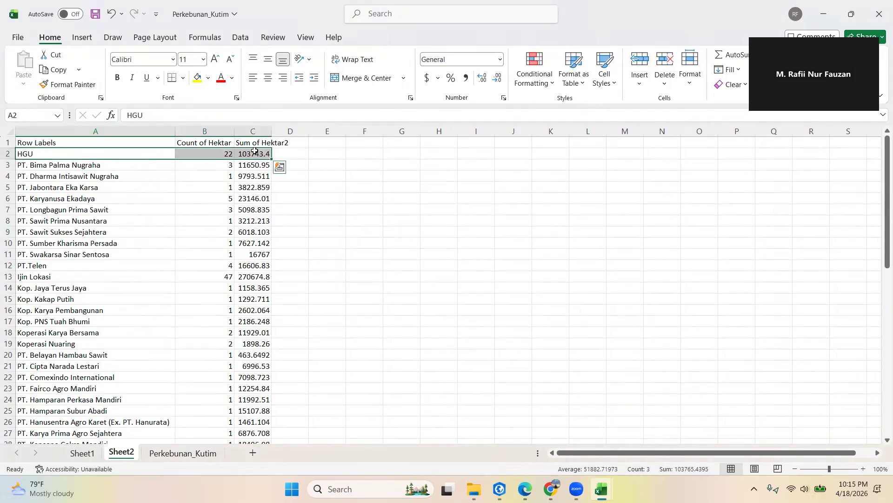
{"action": "scroll", "coordinate": [135, 229], "scroll_direction": "down", "scroll_amount": 2}
{"action": "left_click_drag", "start_coordinate": [93, 210], "coordinate": [253, 211]}
{"action": "key", "text": "ctrl+b"}
{"action": "scroll", "coordinate": [238, 261], "scroll_direction": "up", "scroll_amount": 2}
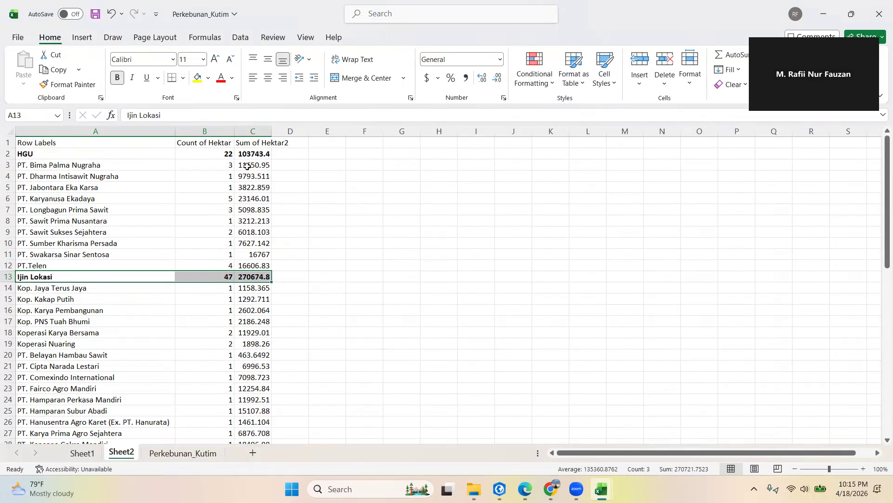
{"action": "left_click", "coordinate": [131, 155]}
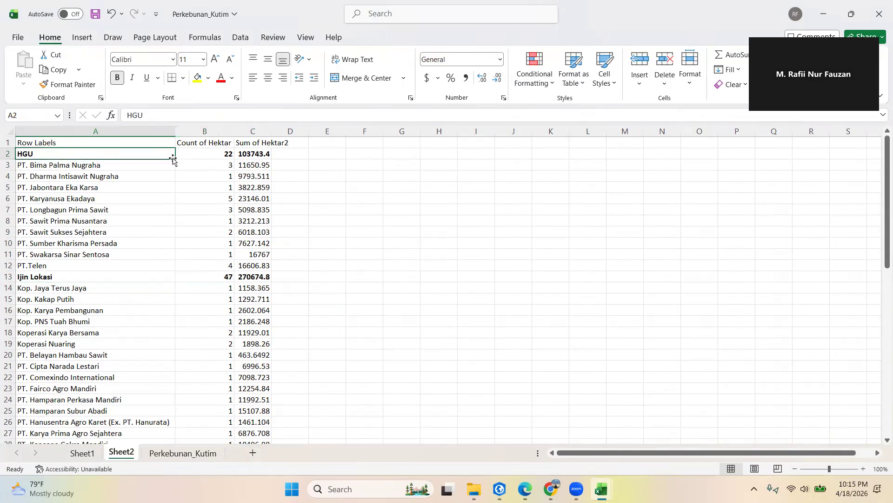
{"action": "left_click", "coordinate": [256, 154]}
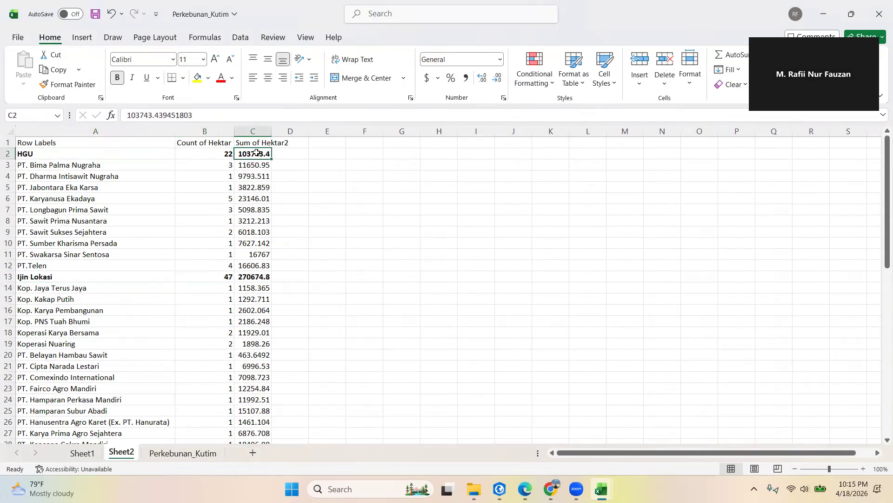
{"action": "left_click", "coordinate": [297, 155]}
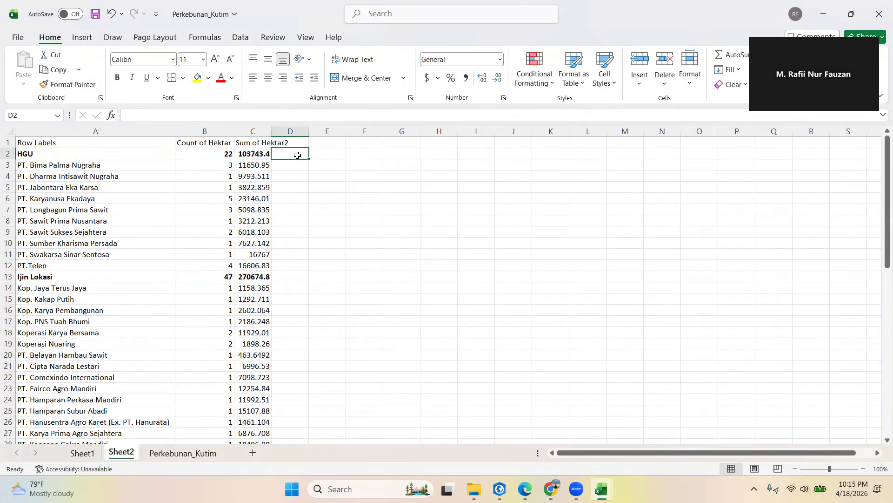
- Sum the HGU companies' hectares, C3:C12, in D2 as a check against the HGU subtotal
{"action": "type", "text": "=sum("}
{"action": "left_click_drag", "start_coordinate": [264, 161], "coordinate": [239, 252]}
{"action": "key", "text": "Return"}
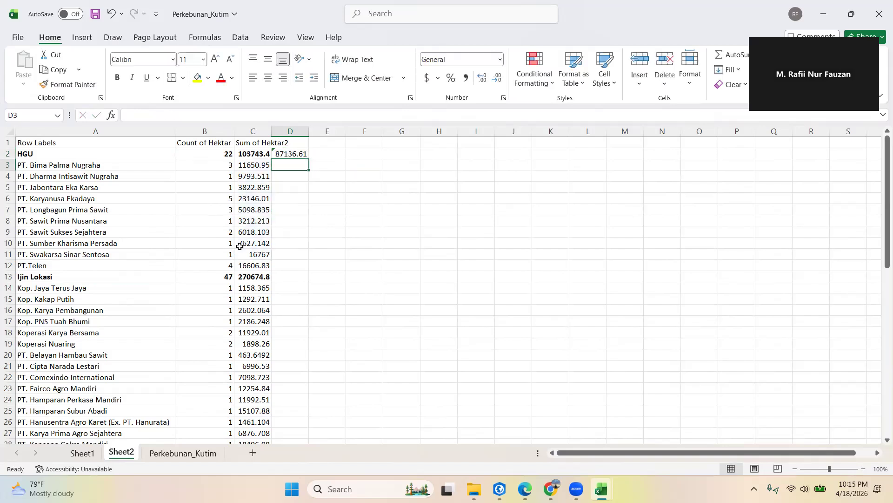
{"action": "double_click", "coordinate": [287, 153]}
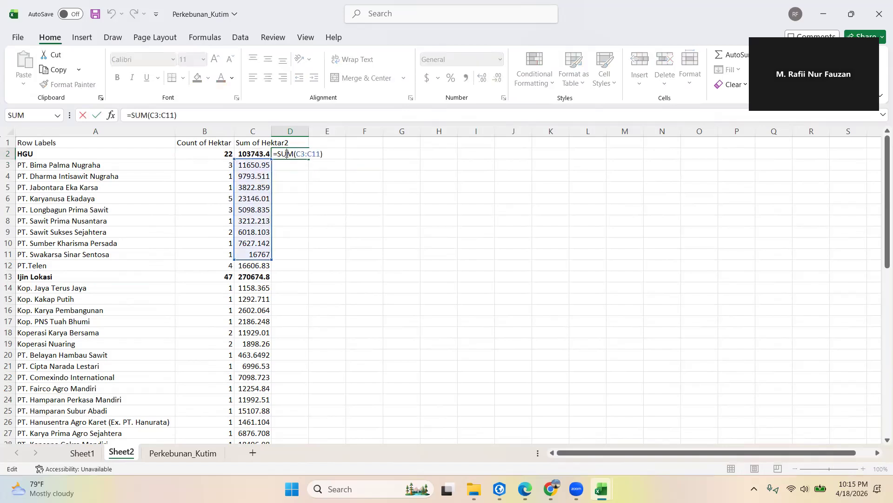
{"action": "left_click_drag", "start_coordinate": [270, 259], "coordinate": [268, 270]}
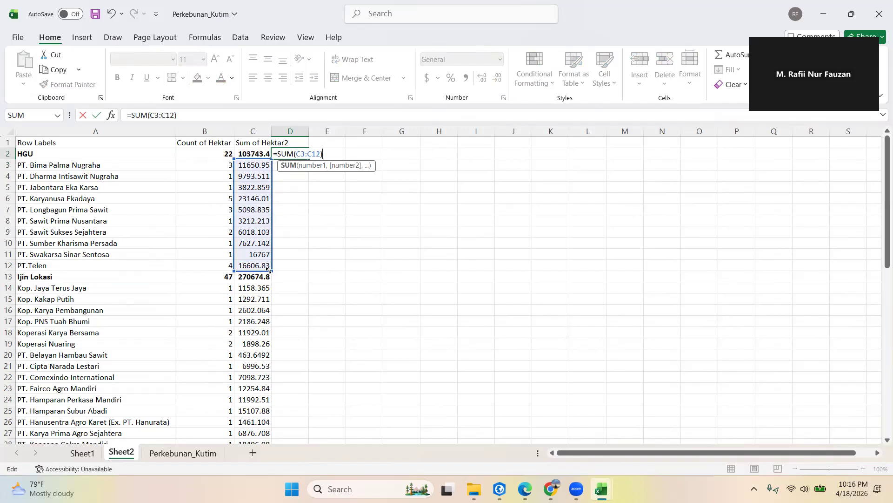
{"action": "left_click", "coordinate": [292, 158]}
{"action": "left_click", "coordinate": [243, 163]}
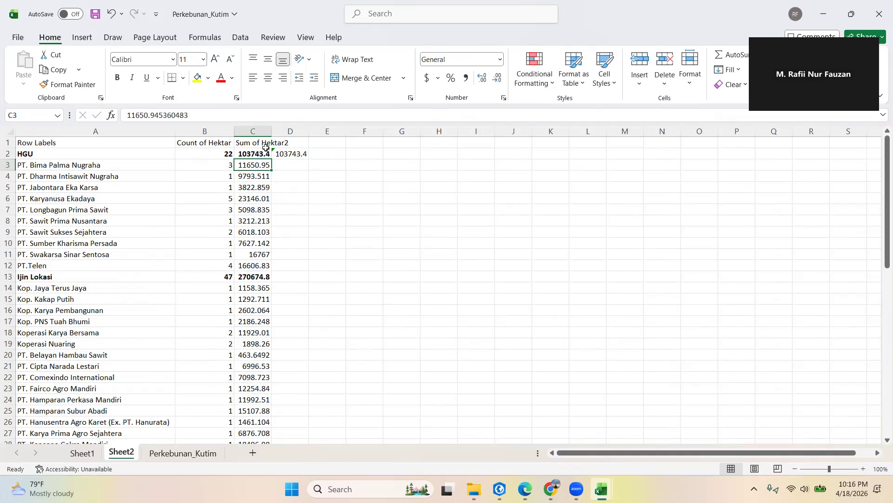
- Clear the check sum from D2 and look over the rest of the table
{"action": "left_click", "coordinate": [288, 150]}
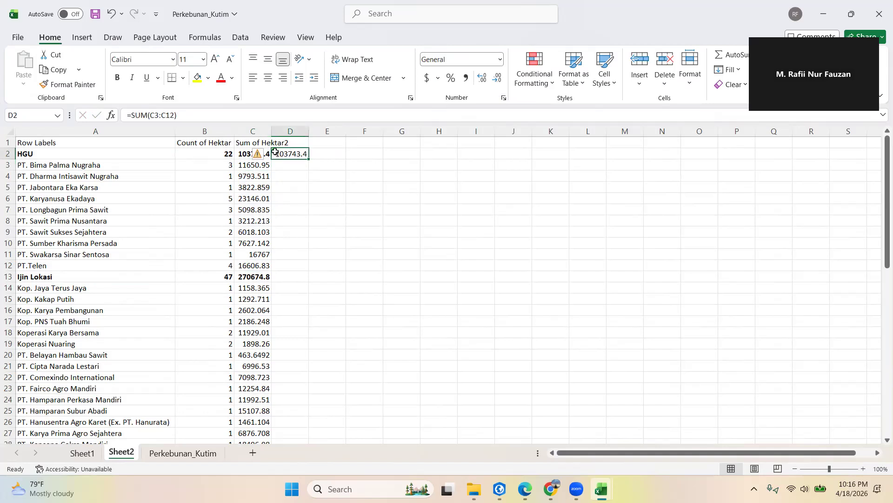
{"action": "key", "text": "Delete"}
{"action": "scroll", "coordinate": [276, 152], "scroll_direction": "down", "scroll_amount": 9}
{"action": "scroll", "coordinate": [278, 152], "scroll_direction": "up", "scroll_amount": 9}
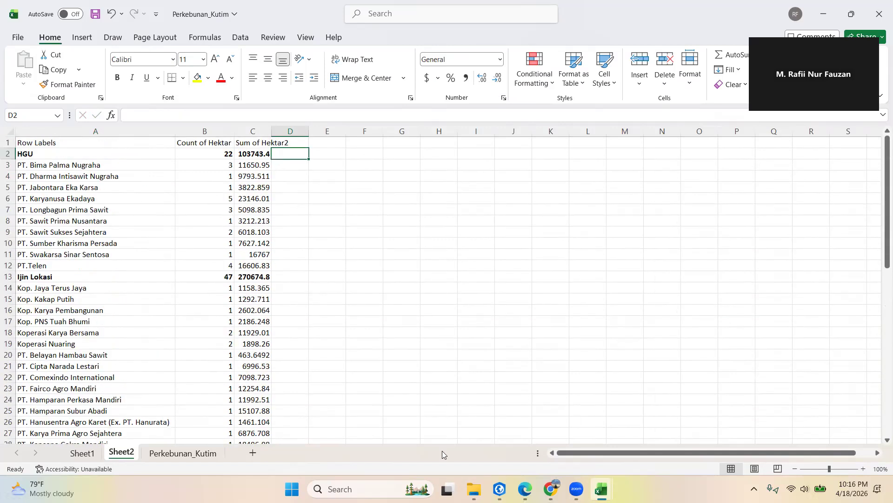
- Switch to ArcGIS Pro and remove the Perkebunan_Kutim layer from the map
{"action": "left_click", "coordinate": [499, 486]}
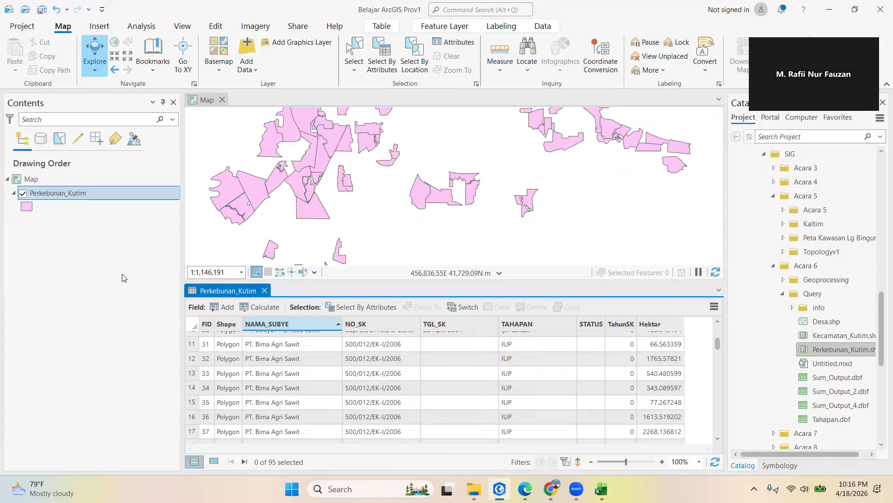
{"action": "right_click", "coordinate": [104, 192]}
{"action": "left_click", "coordinate": [135, 90]}
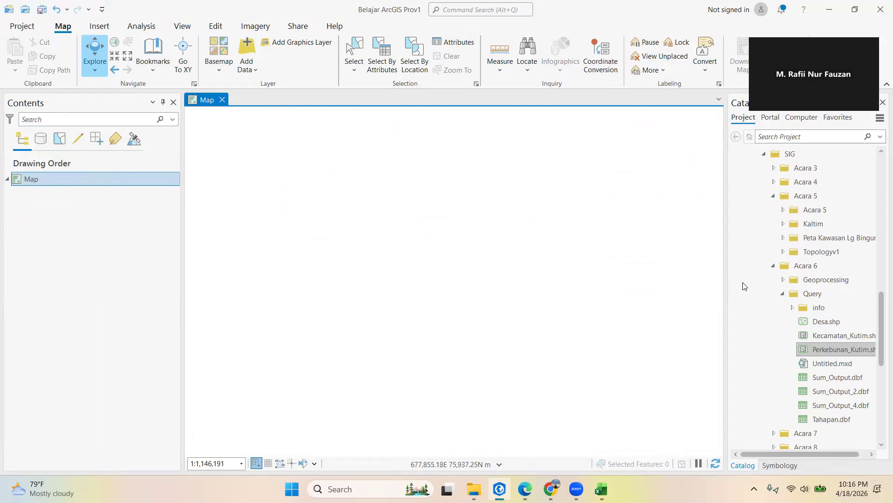
- Add Kecamatan.shp from the Geoprocessing folder of Acara 6 to the map
{"action": "left_click", "coordinate": [782, 279]}
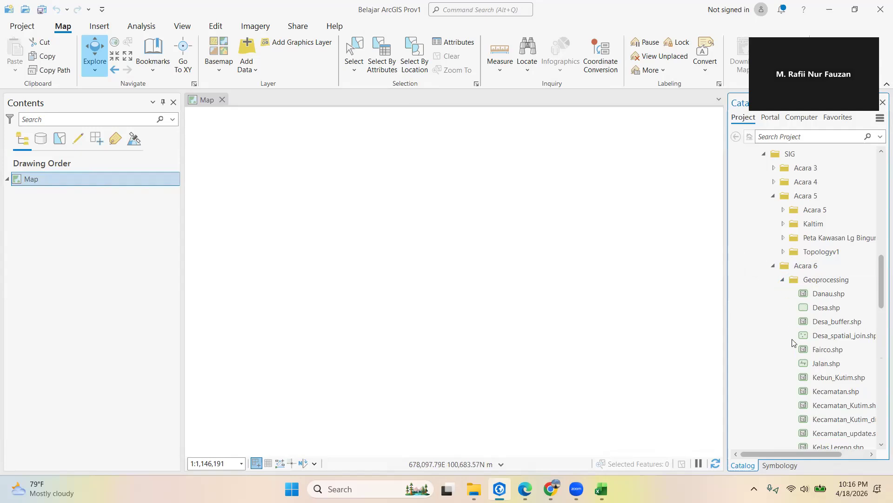
{"action": "scroll", "coordinate": [817, 352], "scroll_direction": "down", "scroll_amount": 2}
{"action": "left_click", "coordinate": [825, 335]}
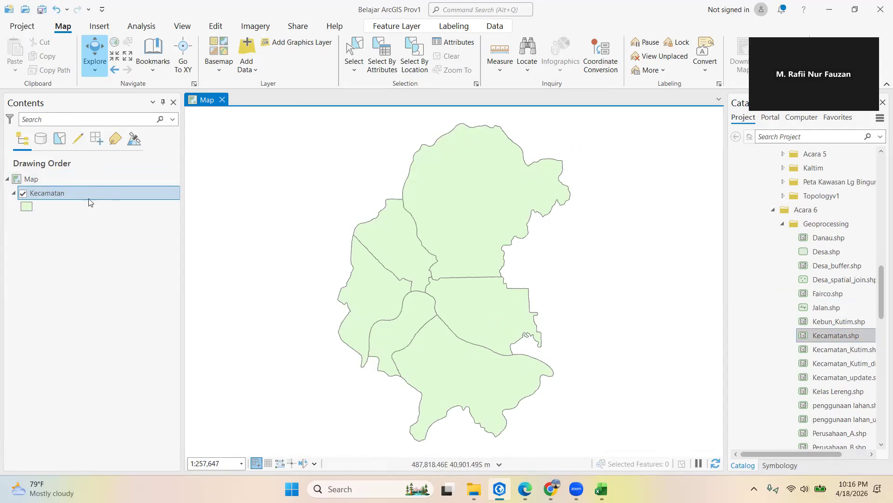
- Open the Kecamatan layer's attribute table and reduce its height to leave room for the whole map
{"action": "right_click", "coordinate": [134, 195]}
{"action": "left_click", "coordinate": [177, 120]}
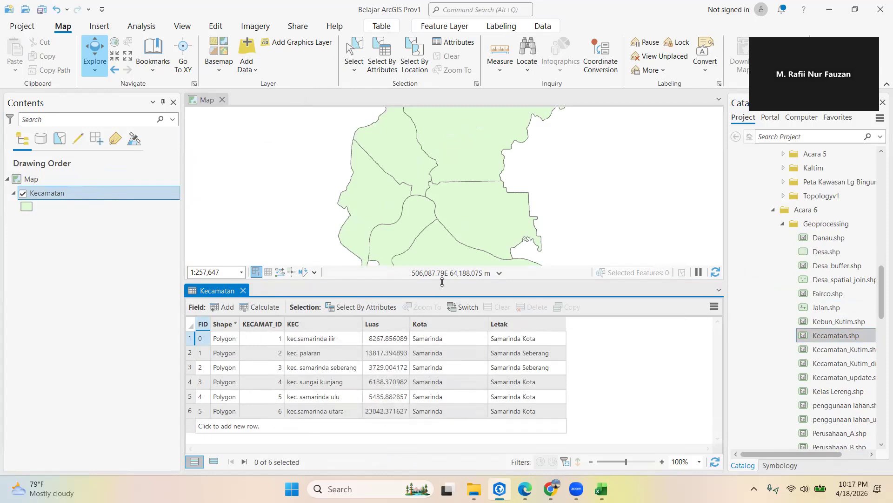
{"action": "left_click_drag", "start_coordinate": [443, 281], "coordinate": [443, 367]}
{"action": "scroll", "coordinate": [415, 239], "scroll_direction": "down", "scroll_amount": 2}
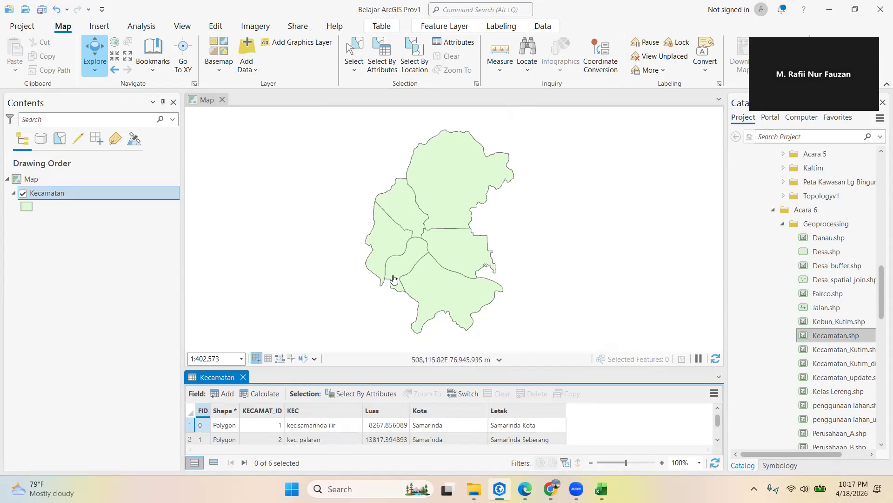
- Turn on labels for the Kecamatan layer and open its labeling properties to check the label expression
{"action": "right_click", "coordinate": [143, 190]}
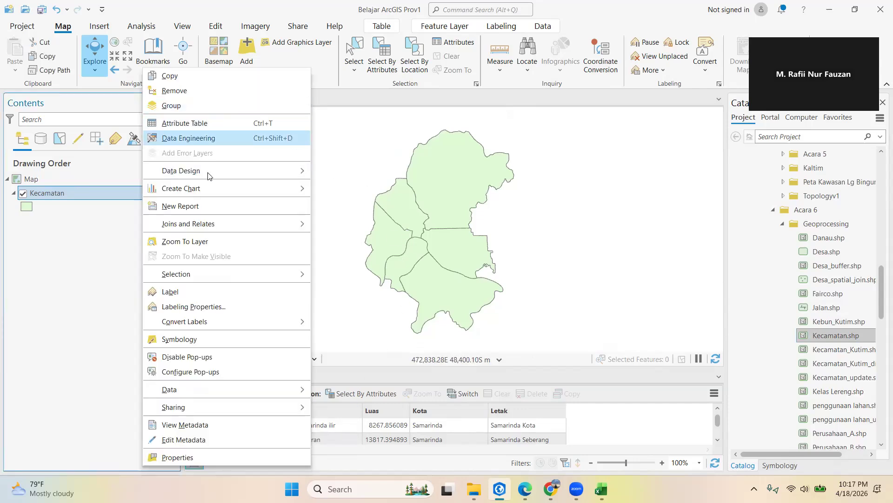
{"action": "left_click", "coordinate": [203, 292]}
{"action": "right_click", "coordinate": [118, 191]}
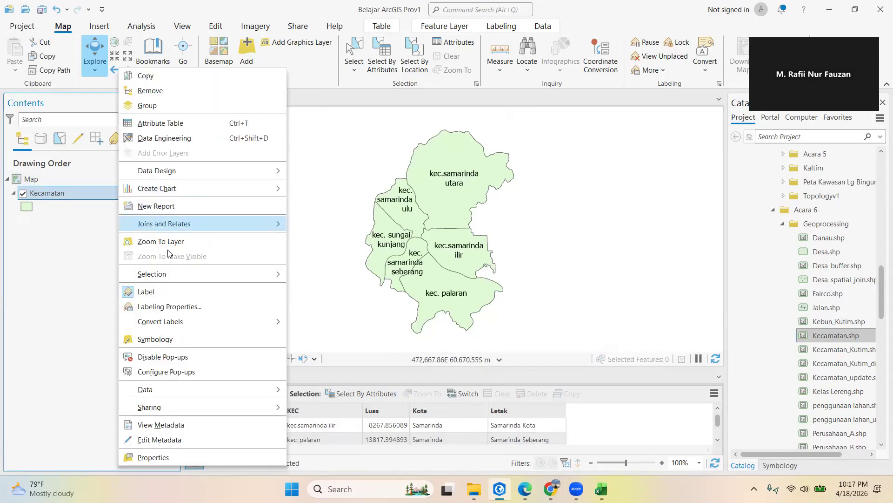
{"action": "left_click", "coordinate": [176, 307]}
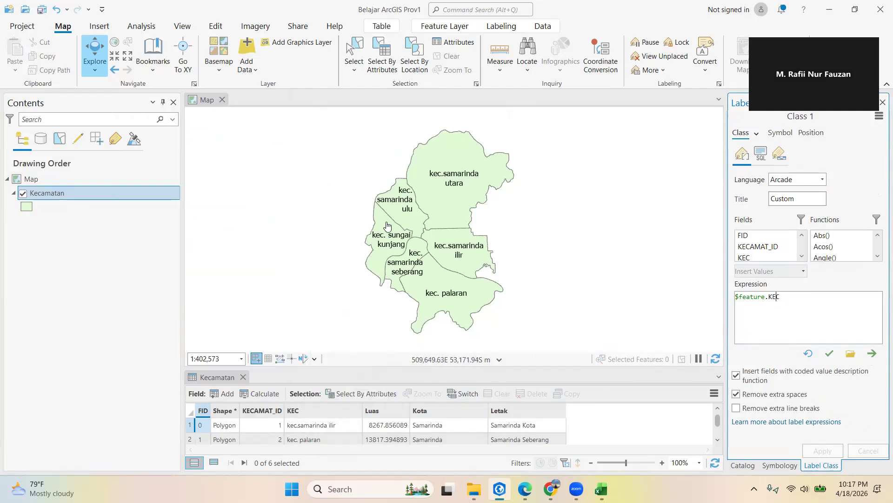
- Symbolize the Kecamatan layer with Unique Values based on the KEC field
{"action": "right_click", "coordinate": [79, 193]}
{"action": "left_click", "coordinate": [132, 341]}
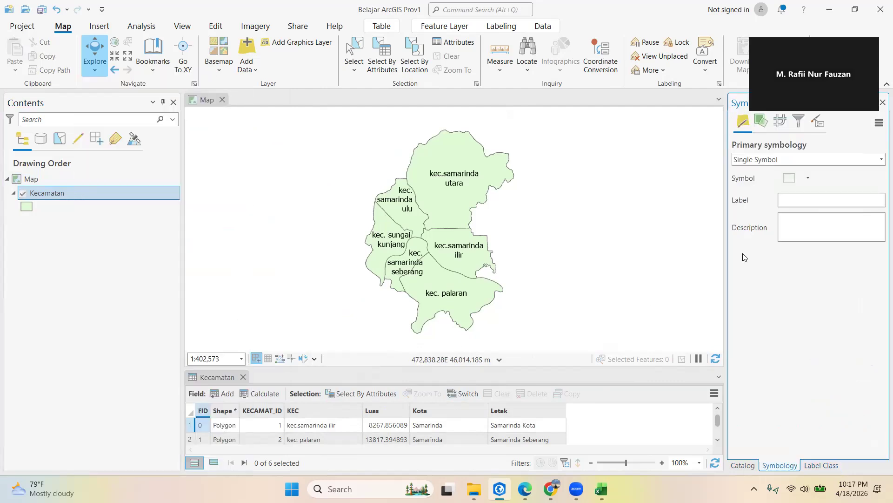
{"action": "left_click", "coordinate": [773, 160]}
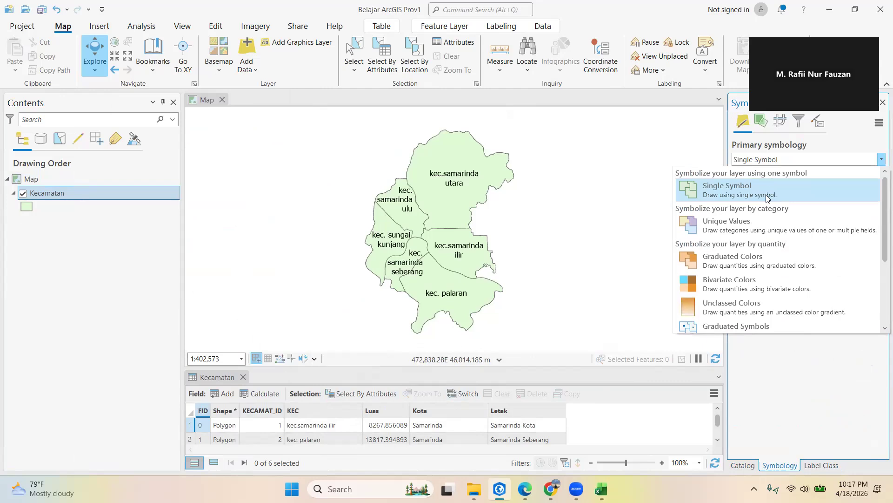
{"action": "left_click", "coordinate": [762, 220]}
{"action": "left_click", "coordinate": [802, 182]}
{"action": "left_click", "coordinate": [797, 205]}
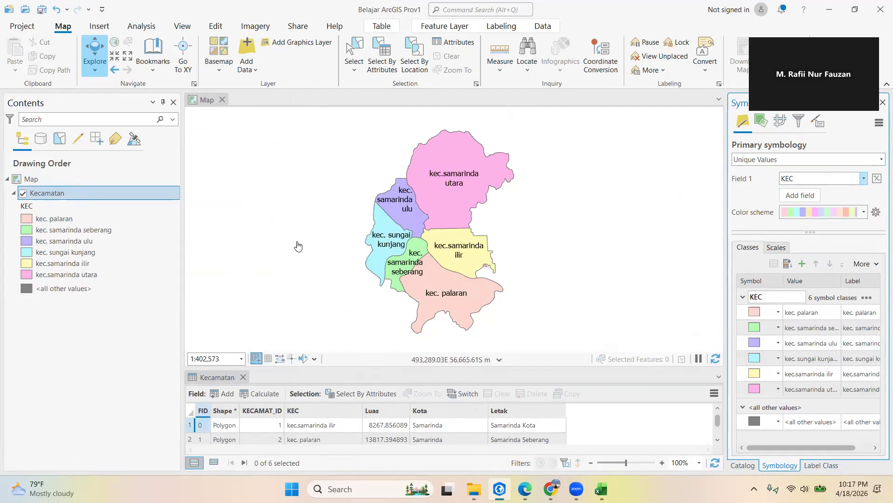
- Review the Kecamatan attribute rows, search the geoprocessing tools for "dissolve", and locate Dissolve in the Generalization toolset of Data Management Tools
{"action": "left_click_drag", "start_coordinate": [375, 366], "coordinate": [375, 320]}
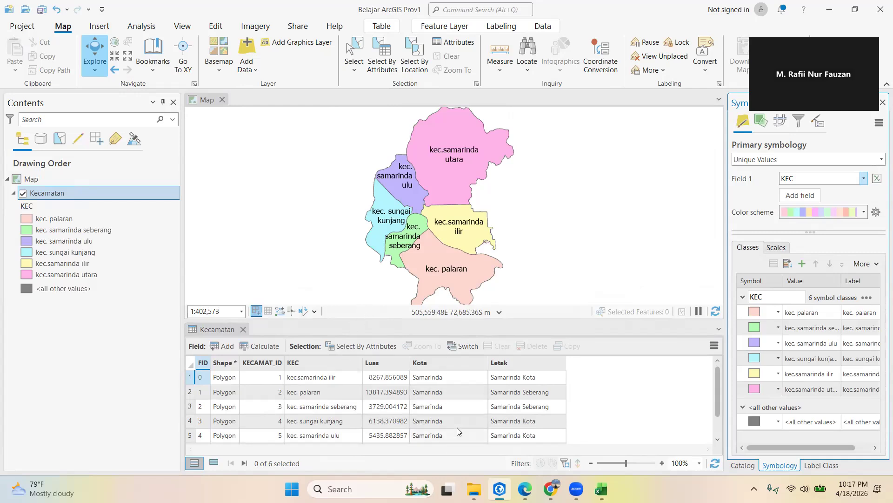
{"action": "scroll", "coordinate": [446, 388], "scroll_direction": "down", "scroll_amount": 1}
{"action": "scroll", "coordinate": [451, 406], "scroll_direction": "up", "scroll_amount": 1}
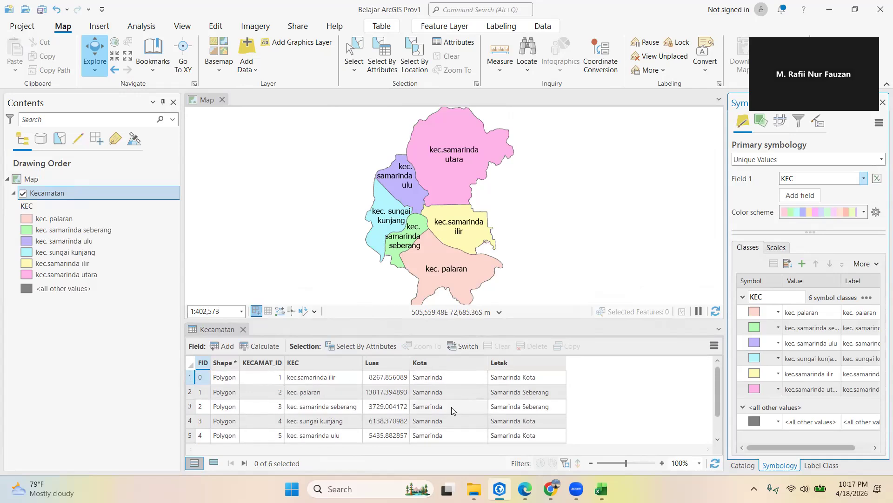
{"action": "scroll", "coordinate": [453, 405], "scroll_direction": "down", "scroll_amount": 1}
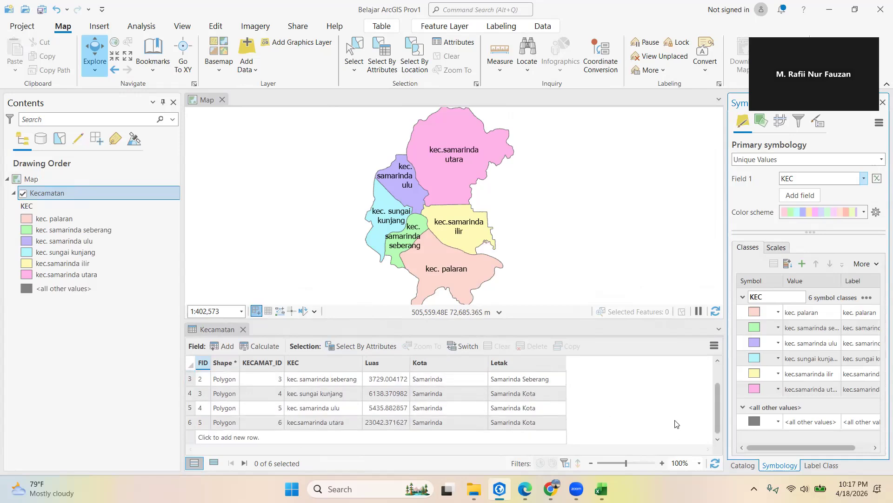
{"action": "left_click", "coordinate": [146, 27]}
{"action": "left_click", "coordinate": [131, 54]}
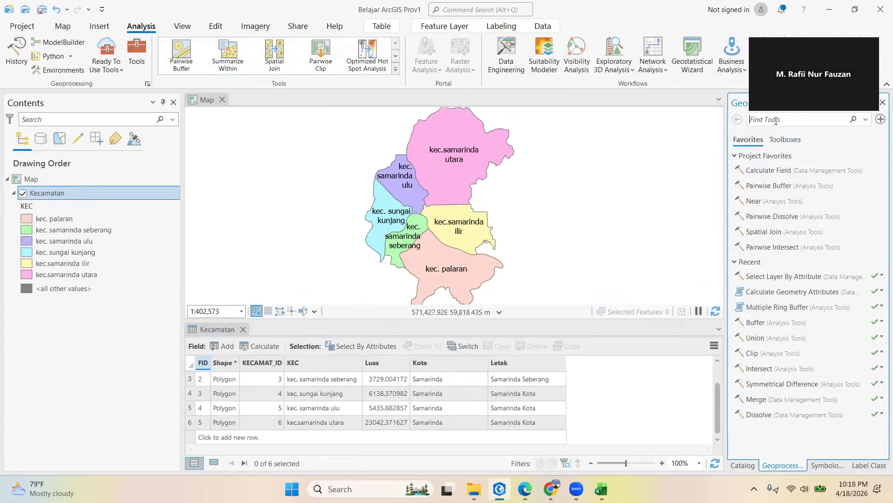
{"action": "type", "text": "dissolve"}
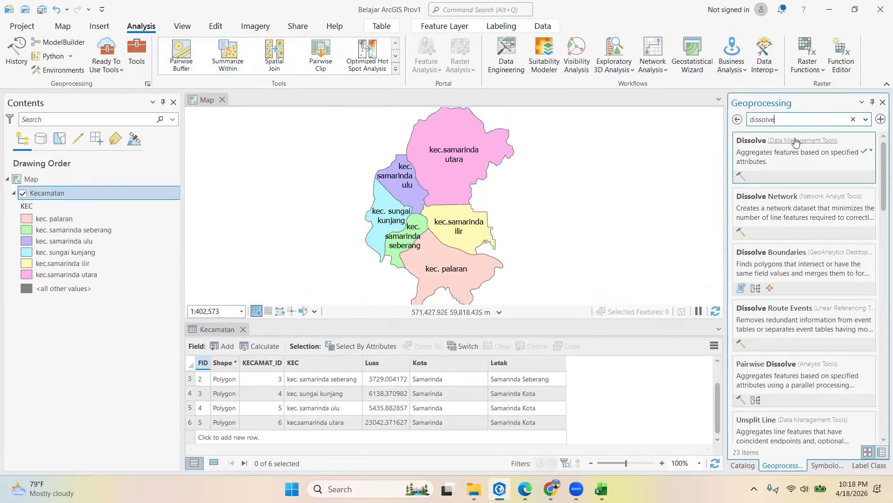
{"action": "left_click", "coordinate": [796, 141]}
{"action": "scroll", "coordinate": [746, 217], "scroll_direction": "up", "scroll_amount": 2}
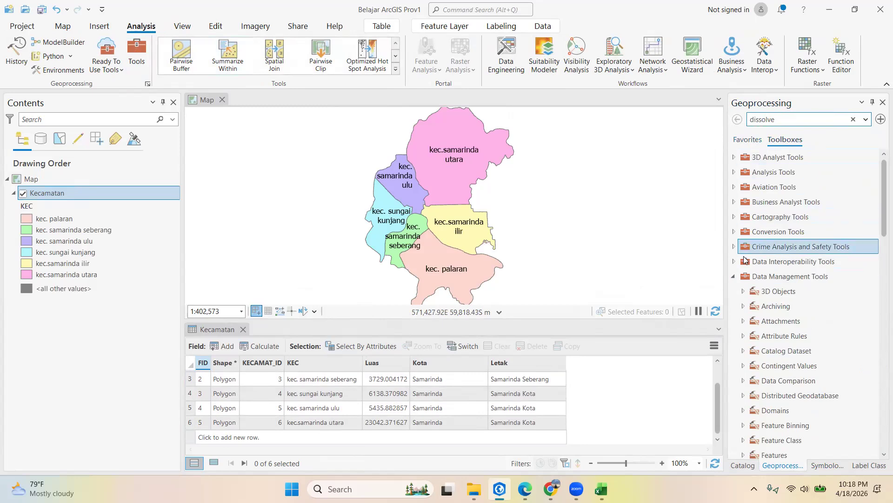
{"action": "scroll", "coordinate": [795, 279], "scroll_direction": "down", "scroll_amount": 5}
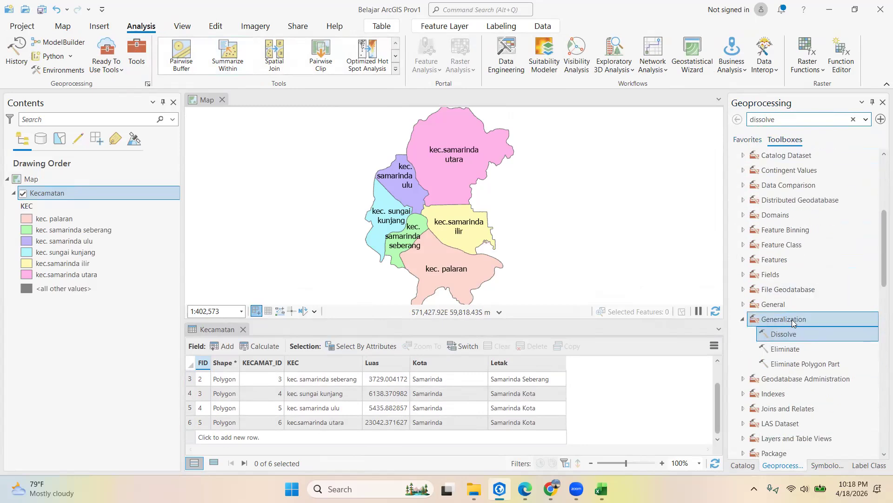
- Open the Dissolve tool and set Kecamatan as its input features
{"action": "left_click", "coordinate": [797, 335]}
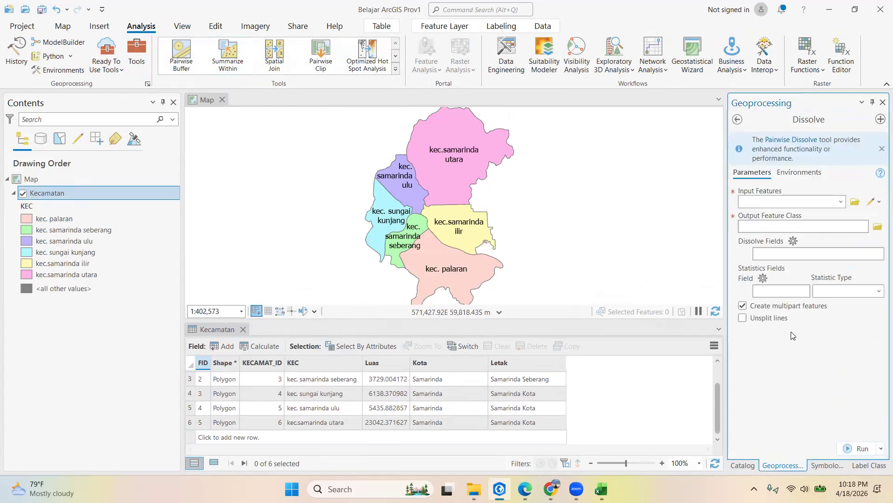
{"action": "left_click", "coordinate": [840, 202]}
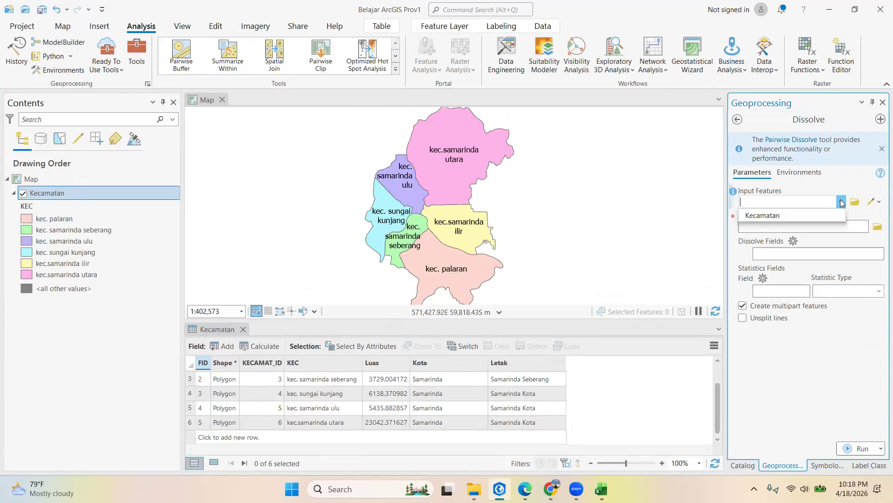
{"action": "left_click", "coordinate": [818, 224]}
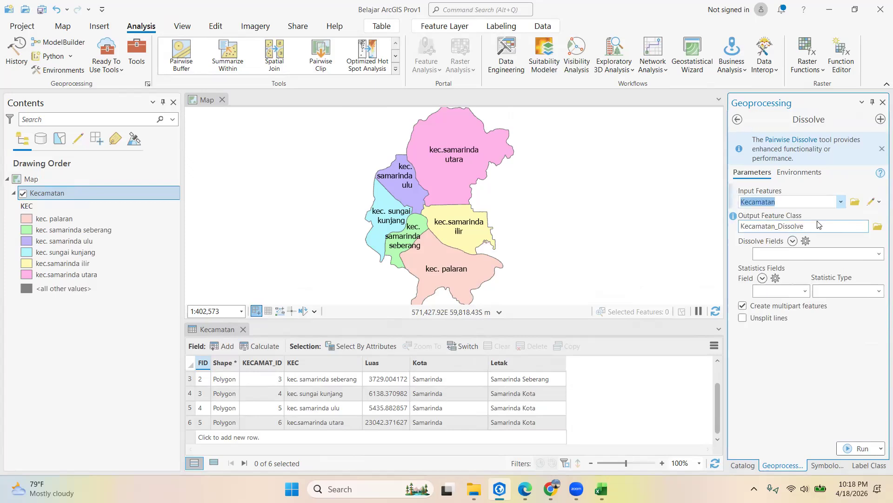
- Set the Dissolve output feature class to Kecamatanv1 in the Pertemuan 5 folder under Pelatihan_GIS, Pelatihan ArcGIS Pro on drive D
{"action": "left_click", "coordinate": [878, 227]}
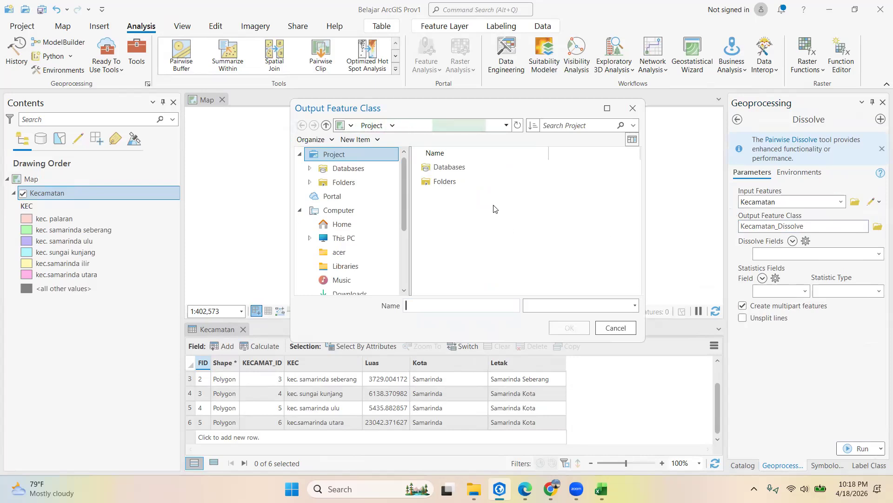
{"action": "left_click", "coordinate": [369, 125]}
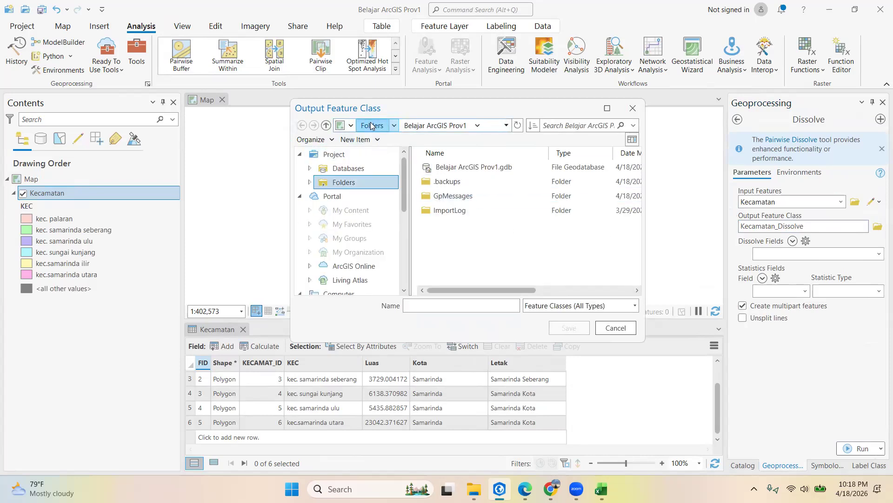
{"action": "double_click", "coordinate": [467, 184]}
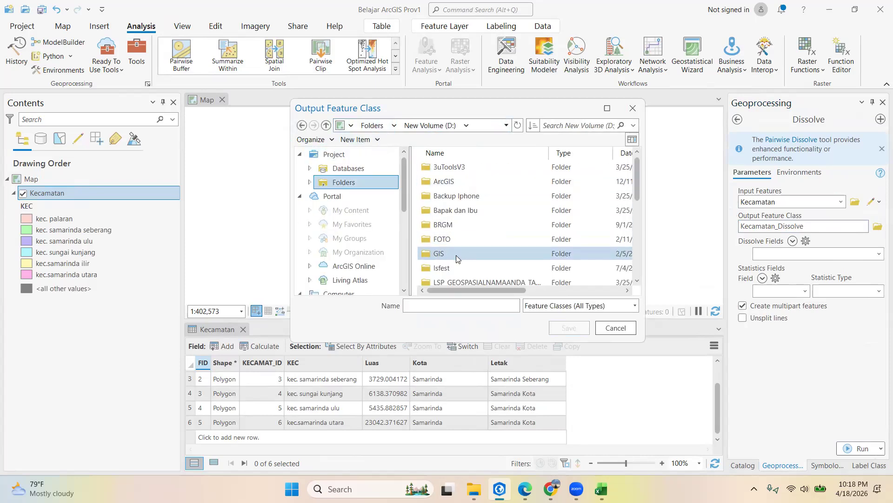
{"action": "scroll", "coordinate": [457, 258], "scroll_direction": "down", "scroll_amount": 2}
{"action": "double_click", "coordinate": [471, 226]}
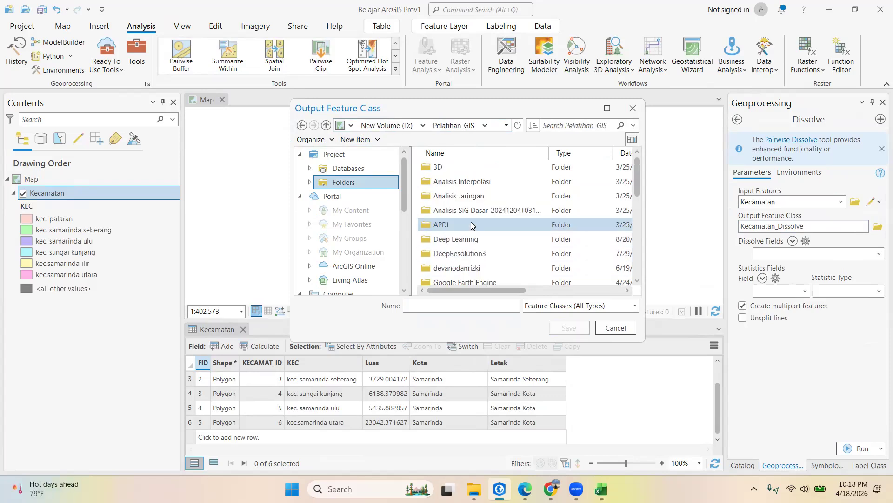
{"action": "scroll", "coordinate": [471, 226], "scroll_direction": "down", "scroll_amount": 4}
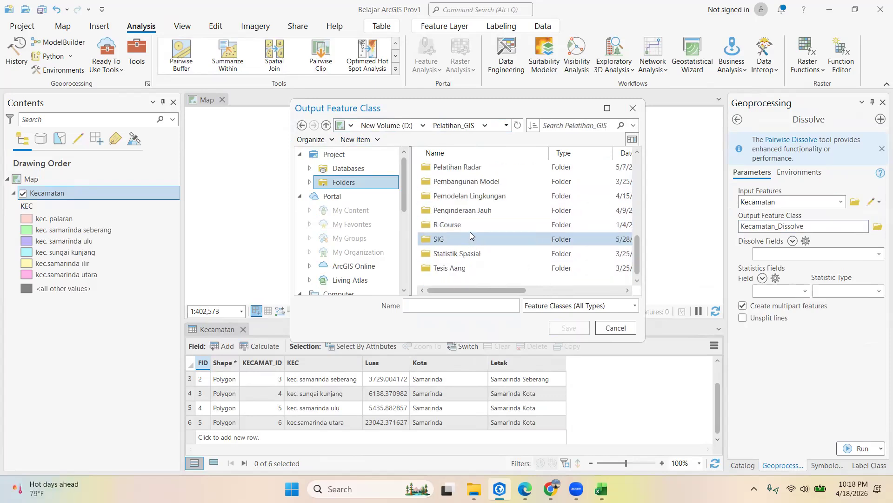
{"action": "scroll", "coordinate": [472, 228], "scroll_direction": "up", "scroll_amount": 1}
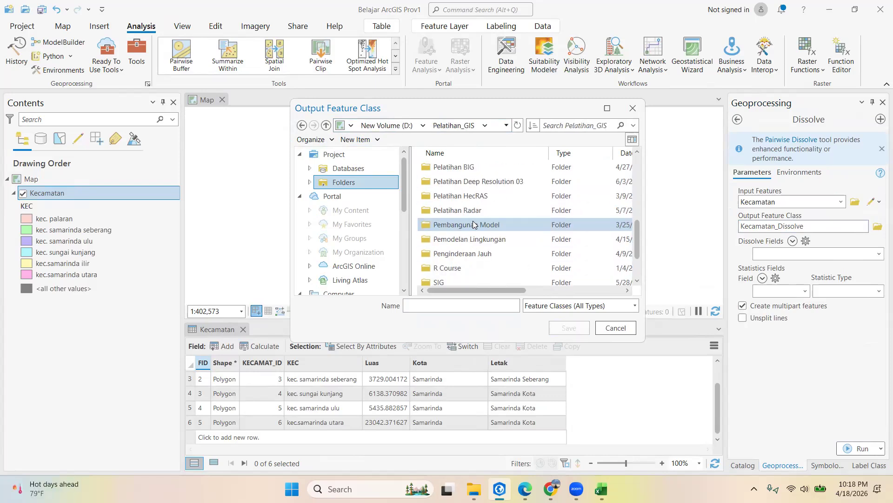
{"action": "scroll", "coordinate": [467, 198], "scroll_direction": "up", "scroll_amount": 1}
{"action": "double_click", "coordinate": [468, 196]}
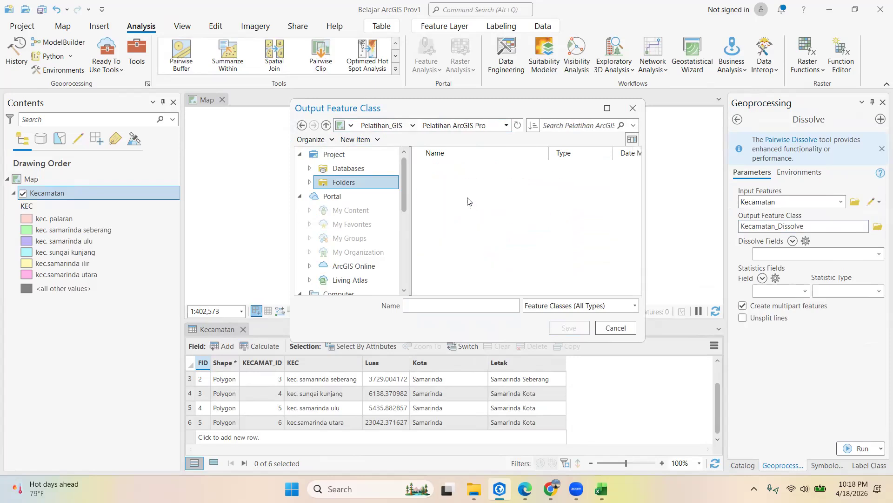
{"action": "double_click", "coordinate": [450, 235]}
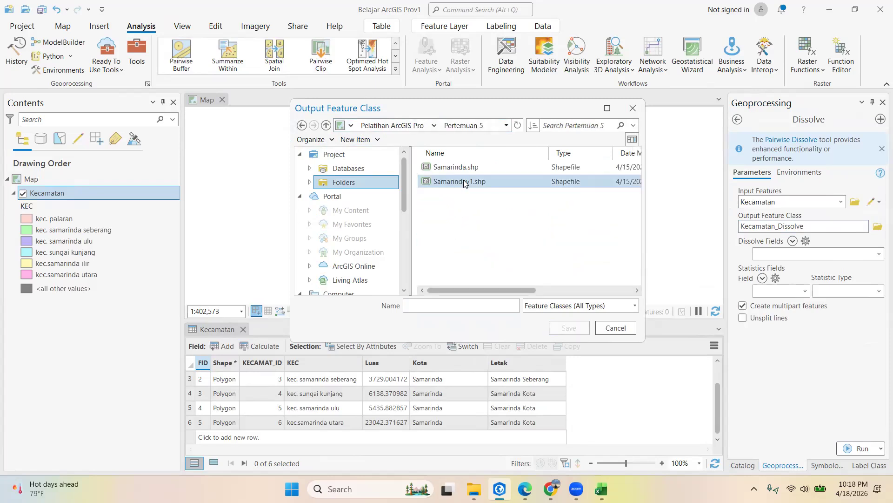
{"action": "left_click", "coordinate": [451, 305]}
{"action": "type", "text": "Kecamatanv1"}
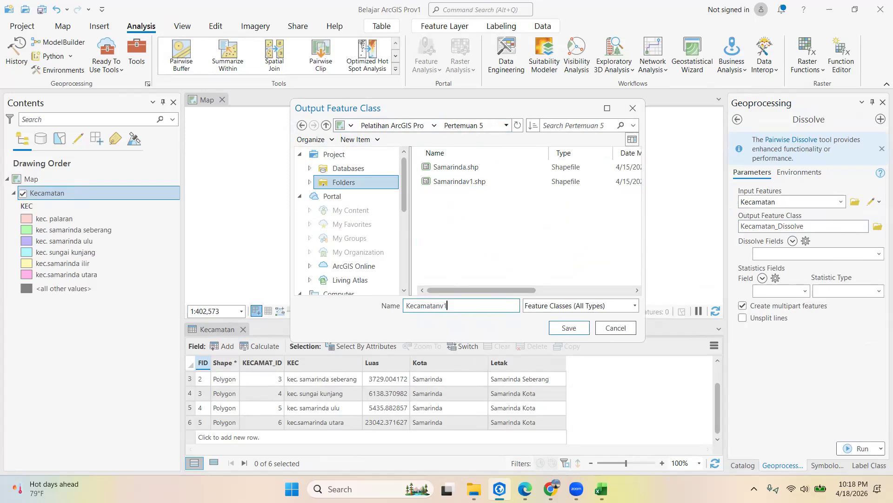
{"action": "key", "text": "Return"}
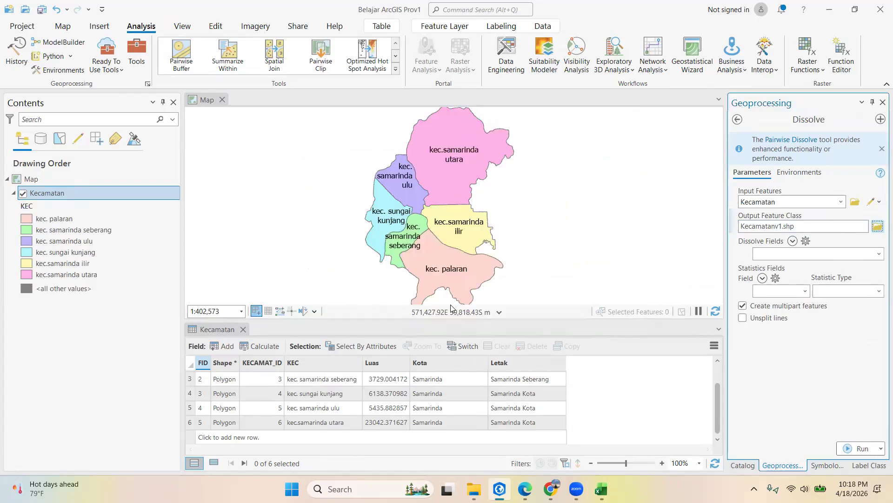
- Choose Kota as the dissolve field and run the Dissolve tool
{"action": "left_click", "coordinate": [873, 252]}
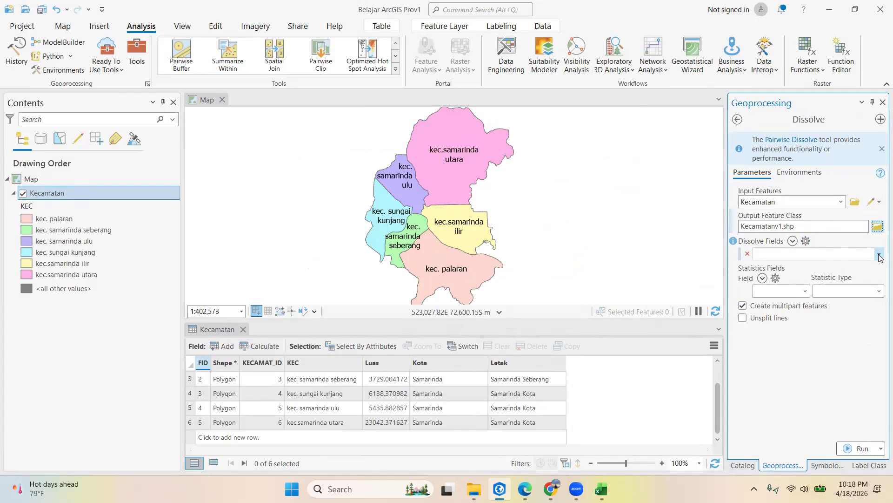
{"action": "left_click", "coordinate": [880, 255]}
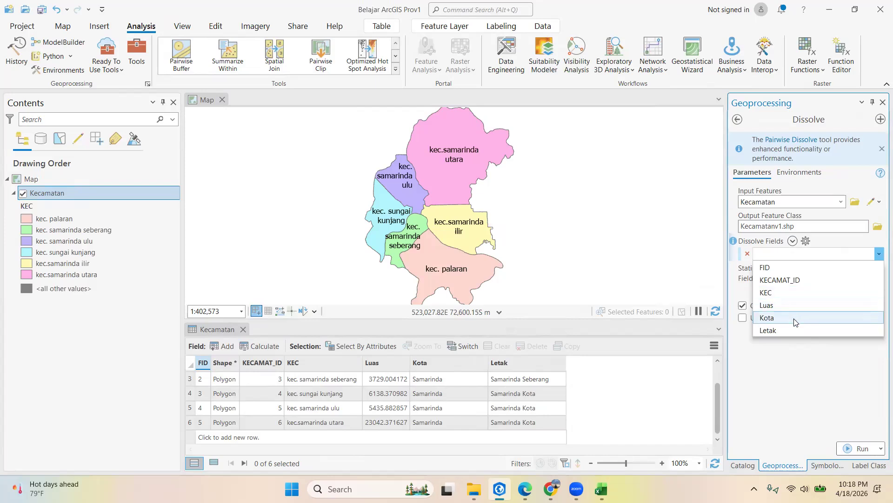
{"action": "left_click", "coordinate": [795, 317]}
{"action": "left_click", "coordinate": [858, 447]}
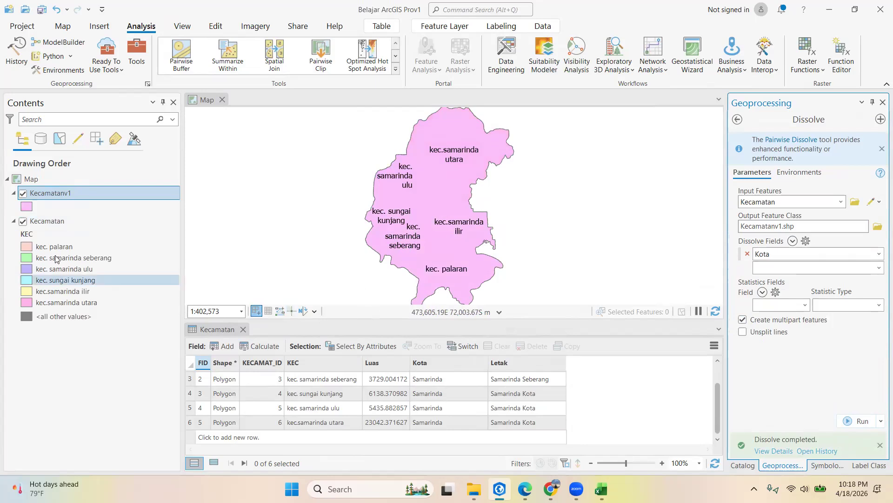
- Hide the original Kecamatan layer and examine the dissolved Kecamatanv1 layer's shape and attribute table, closing the table when done
{"action": "left_click", "coordinate": [23, 221]}
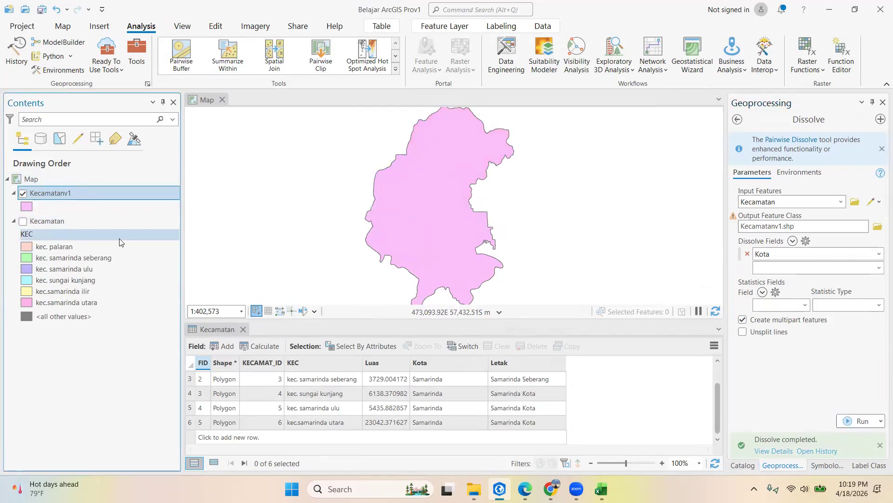
{"action": "left_click", "coordinate": [108, 185]}
{"action": "right_click", "coordinate": [92, 196]}
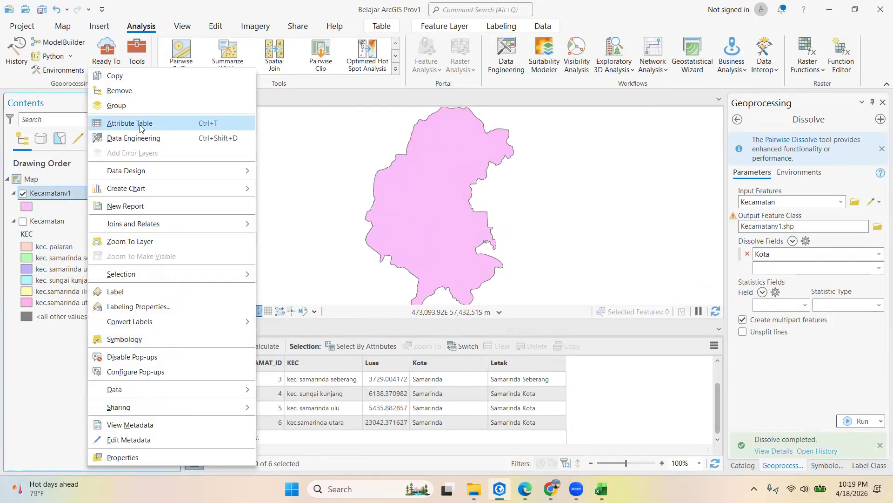
{"action": "left_click", "coordinate": [139, 126]}
{"action": "left_click", "coordinate": [251, 377]}
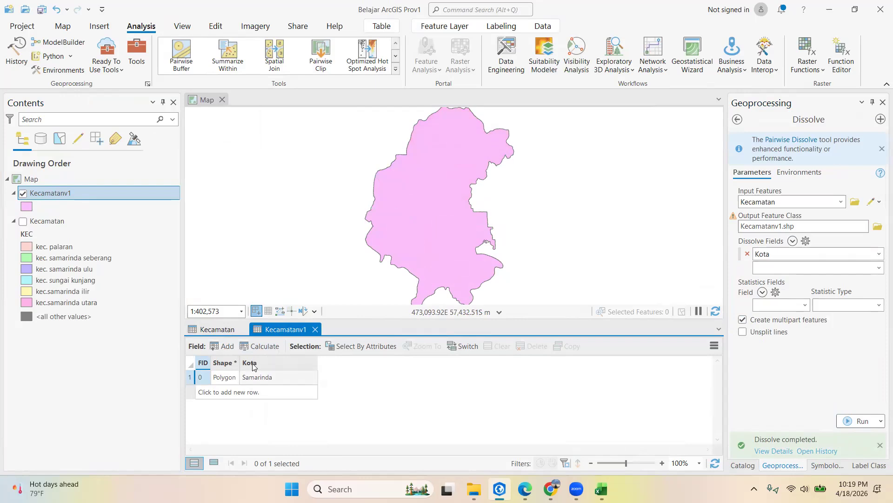
{"action": "left_click", "coordinate": [315, 329]}
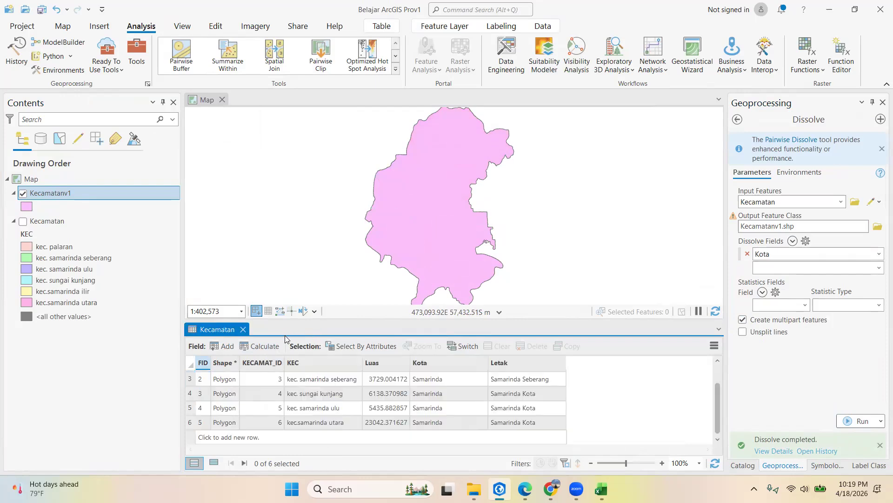
- Remove the Kecamatanv1 and Kecamatan layers from the map and return from the Dissolve tool to the toolbox list
{"action": "right_click", "coordinate": [55, 193]}
{"action": "left_click", "coordinate": [103, 92]}
{"action": "left_click", "coordinate": [56, 193]}
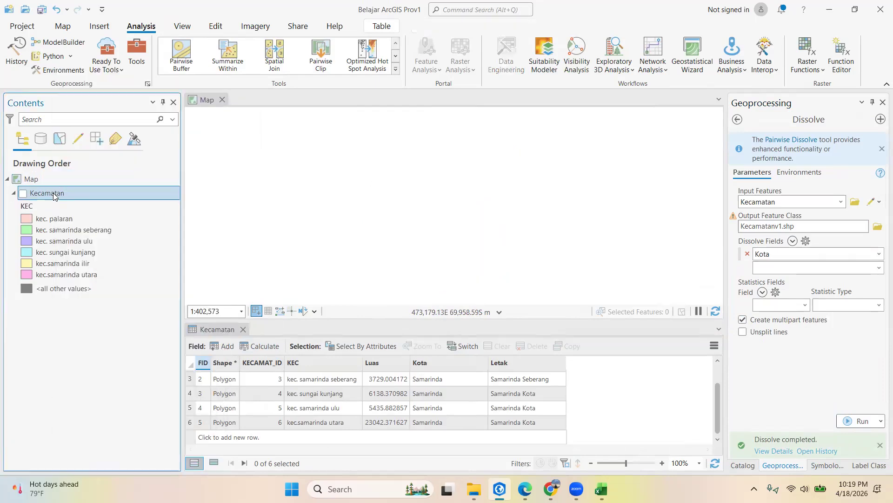
{"action": "right_click", "coordinate": [54, 193]}
{"action": "left_click", "coordinate": [88, 93]}
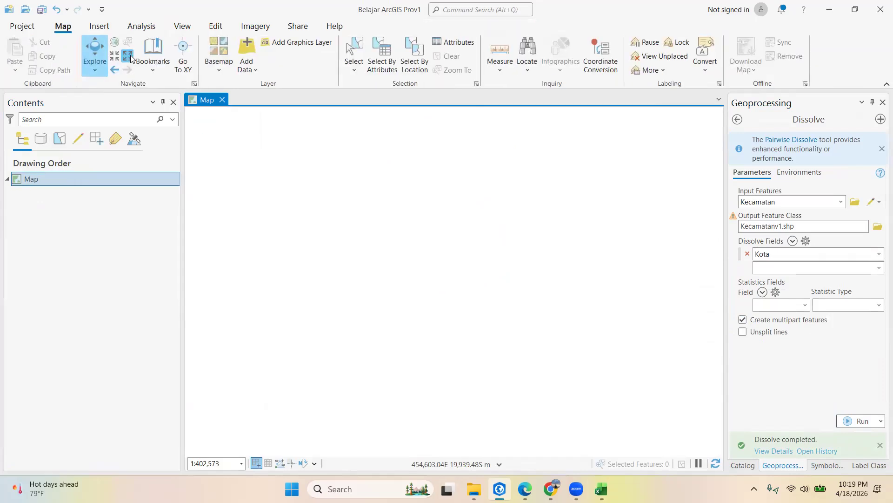
{"action": "left_click", "coordinate": [144, 27]}
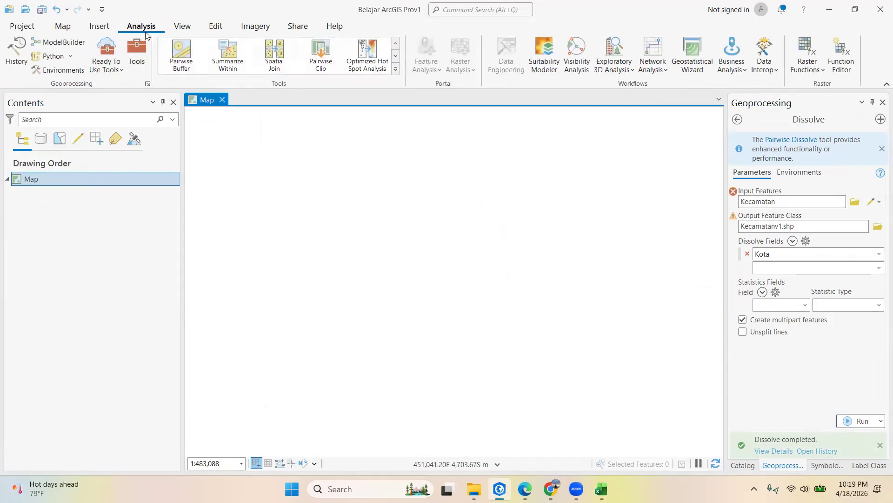
{"action": "left_click", "coordinate": [738, 119]}
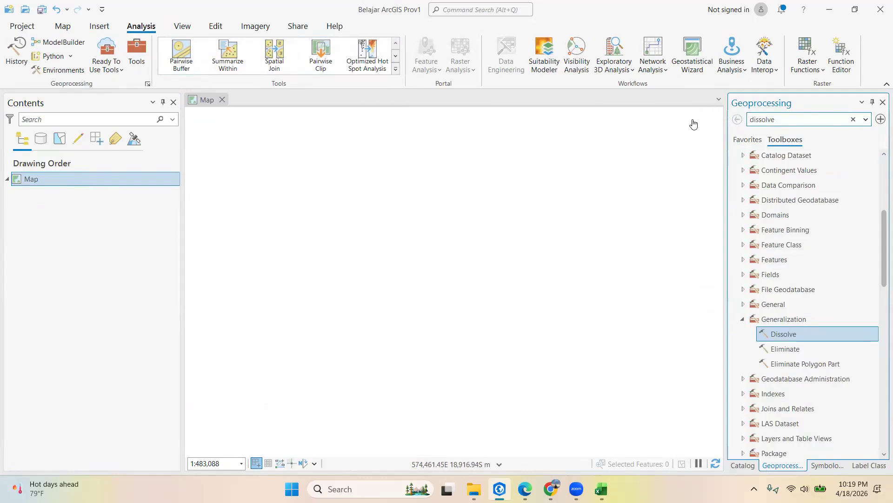
- Add the Samarinda_Kota.shp and Samarinda_Seberang.shp shapefiles from the project catalog to the empty map
{"action": "left_click", "coordinate": [744, 468]}
{"action": "scroll", "coordinate": [775, 309], "scroll_direction": "up", "scroll_amount": 6}
{"action": "scroll", "coordinate": [775, 313], "scroll_direction": "up", "scroll_amount": 5}
{"action": "left_click_drag", "start_coordinate": [825, 262], "coordinate": [578, 278]}
{"action": "left_click_drag", "start_coordinate": [802, 275], "coordinate": [644, 277]}
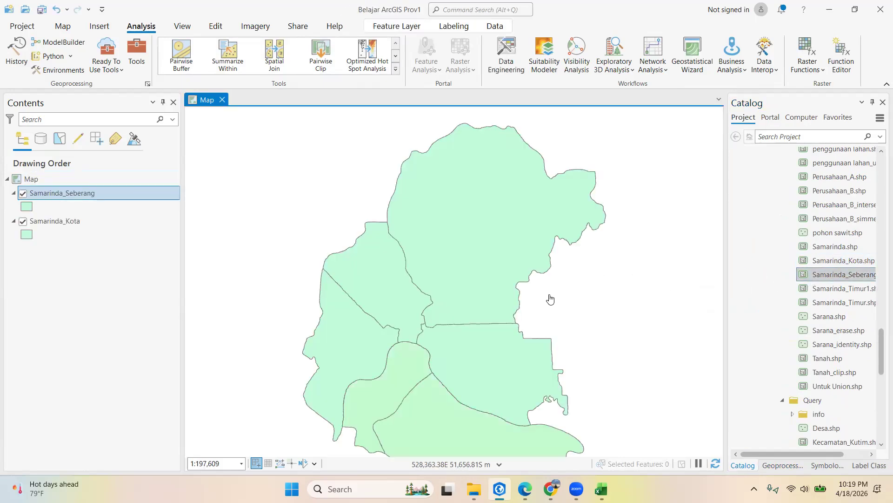
{"action": "scroll", "coordinate": [550, 299], "scroll_direction": "down", "scroll_amount": 2}
{"action": "left_click_drag", "start_coordinate": [508, 287], "coordinate": [484, 250]}
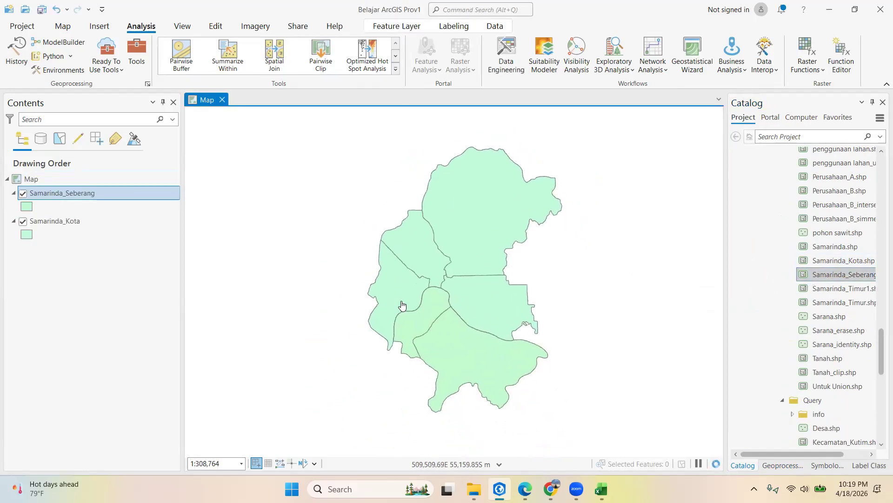
- Compare the extents of Samarinda_Seberang and Samarinda_Kota by toggling layer visibility, and examine both layers' attribute tables
{"action": "left_click", "coordinate": [23, 193]}
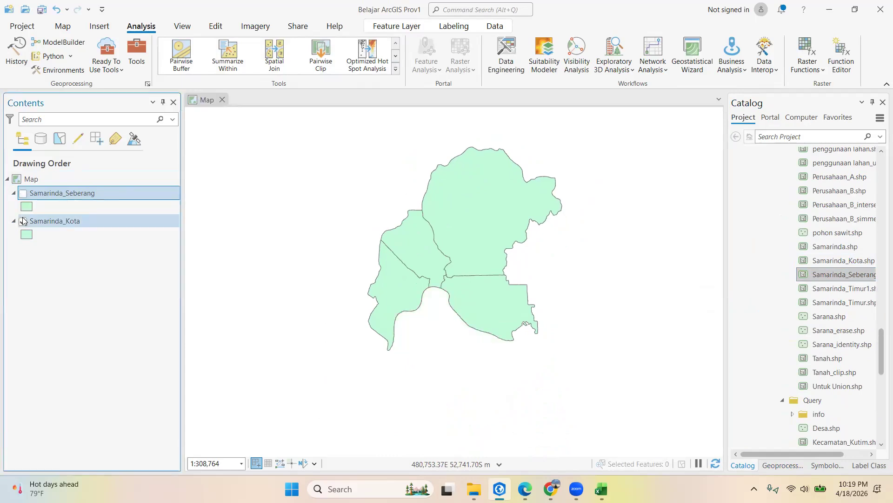
{"action": "left_click", "coordinate": [23, 192]}
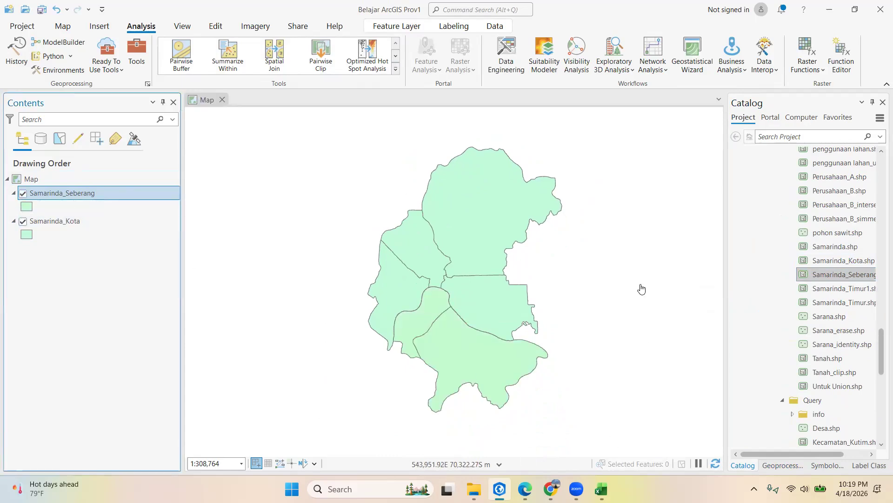
{"action": "right_click", "coordinate": [114, 193]}
{"action": "left_click", "coordinate": [156, 123]}
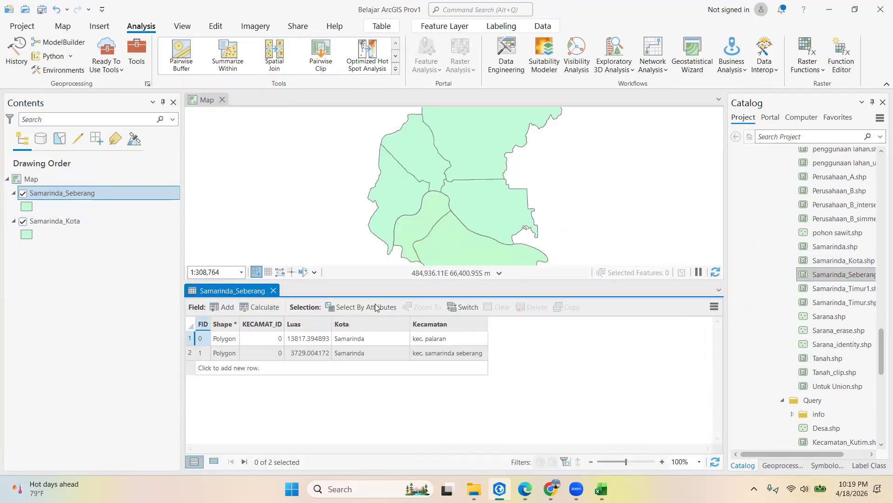
{"action": "left_click", "coordinate": [36, 221]}
{"action": "right_click", "coordinate": [37, 221]}
{"action": "left_click", "coordinate": [75, 122]}
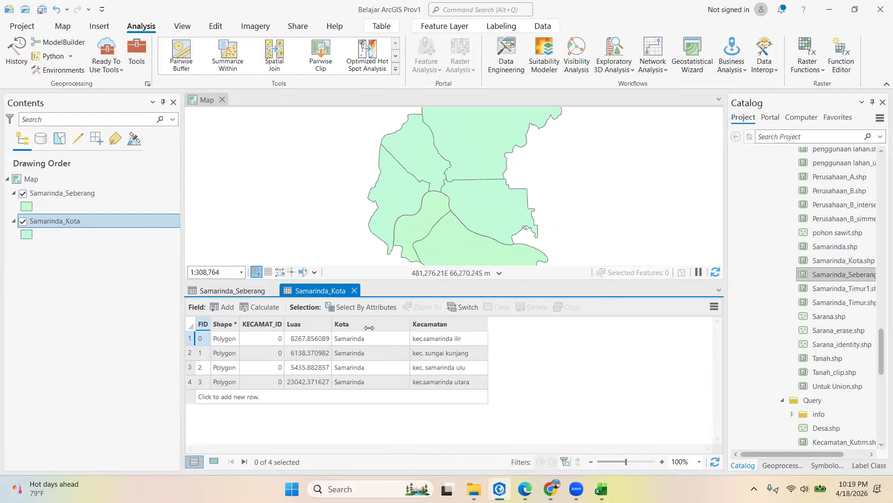
{"action": "left_click", "coordinate": [246, 293]}
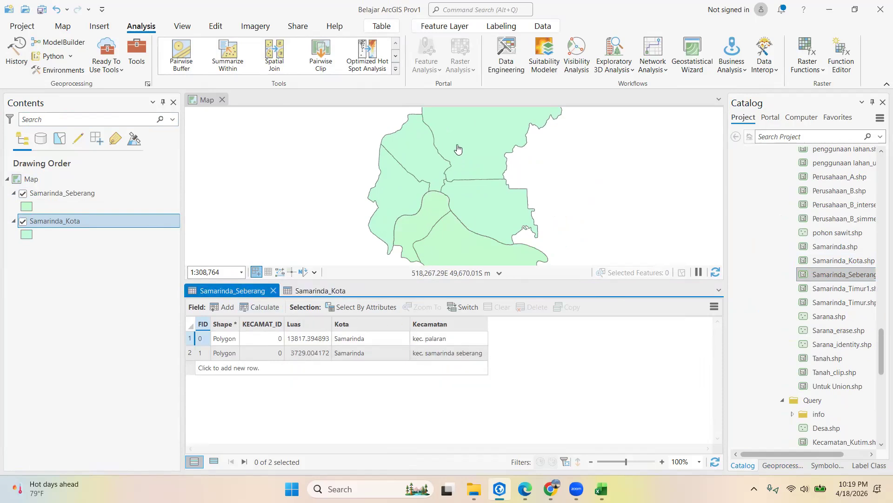
{"action": "left_click_drag", "start_coordinate": [466, 283], "coordinate": [455, 348]}
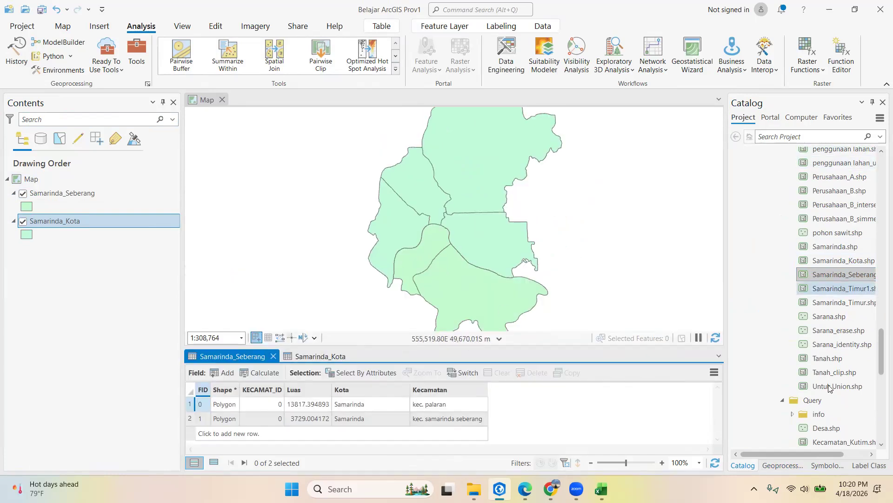
- Search the geoprocessing tools for "merge" and open the Merge tool from Data Management Tools
{"action": "left_click", "coordinate": [784, 465]}
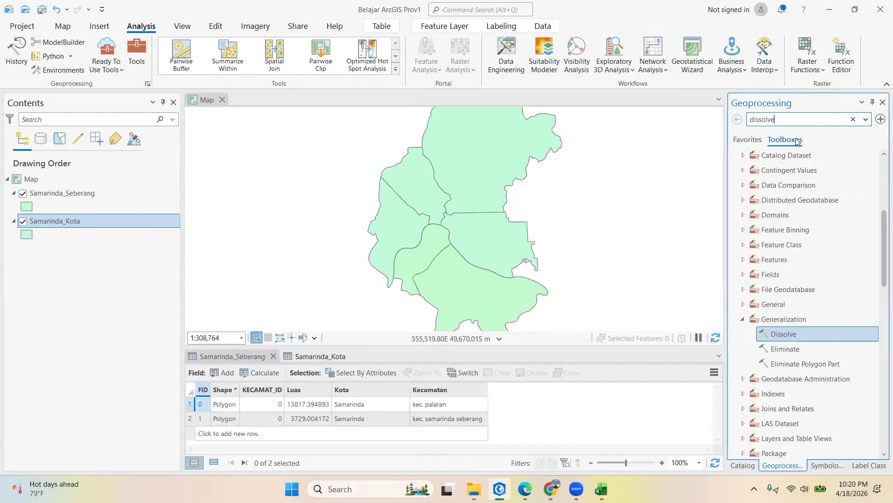
{"action": "left_click_drag", "start_coordinate": [793, 121], "coordinate": [686, 127]}
{"action": "key", "text": "BackSpace"}
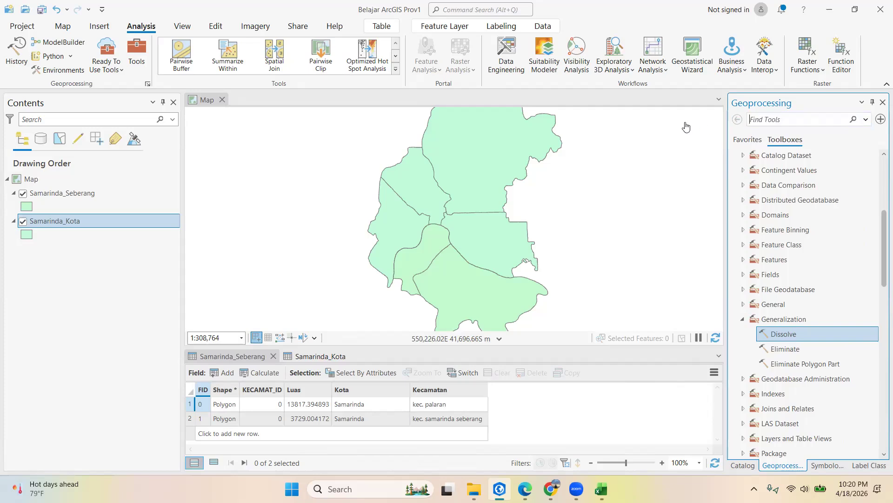
{"action": "type", "text": "merge"}
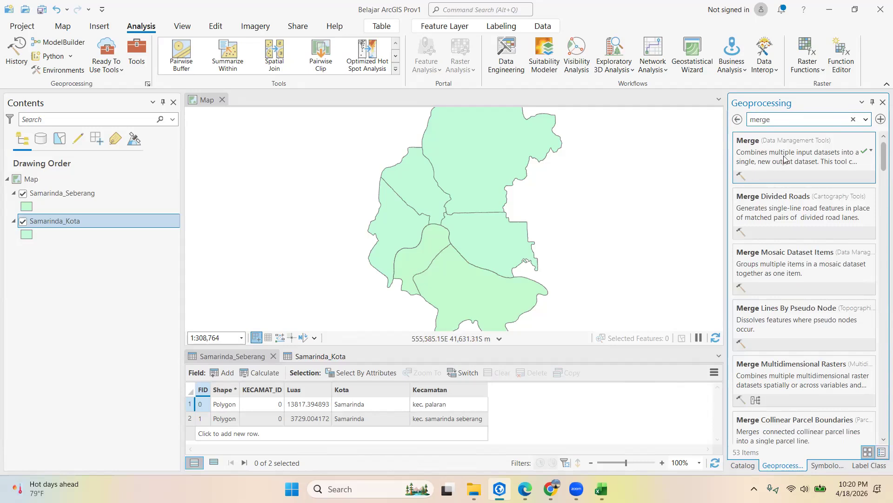
{"action": "left_click", "coordinate": [785, 141]}
{"action": "scroll", "coordinate": [800, 281], "scroll_direction": "up", "scroll_amount": 4}
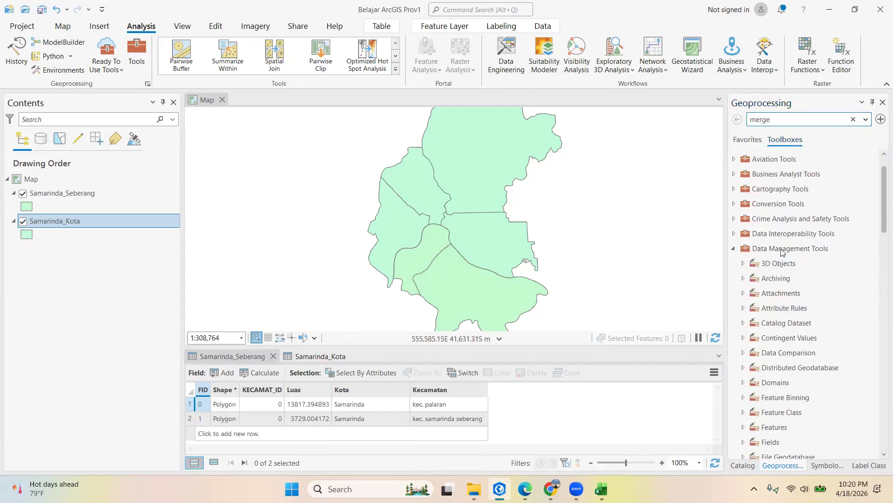
{"action": "scroll", "coordinate": [781, 251], "scroll_direction": "down", "scroll_amount": 5}
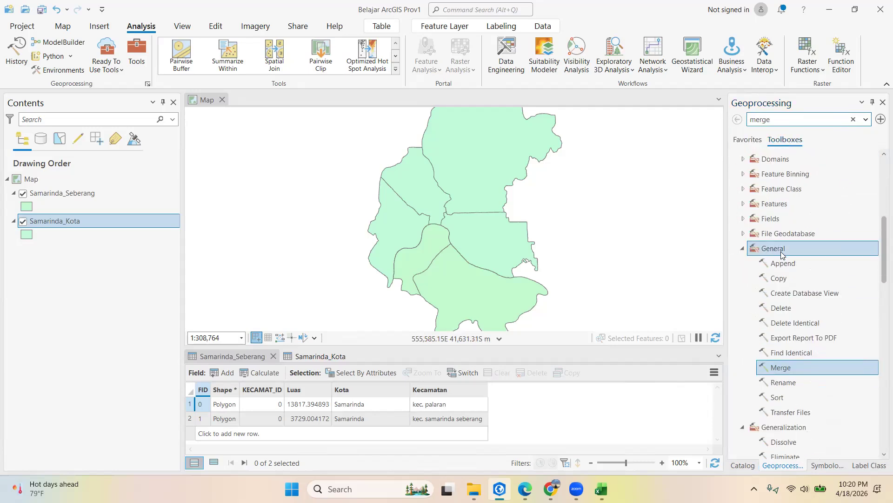
{"action": "scroll", "coordinate": [787, 282], "scroll_direction": "down", "scroll_amount": 2}
{"action": "left_click", "coordinate": [785, 285]}
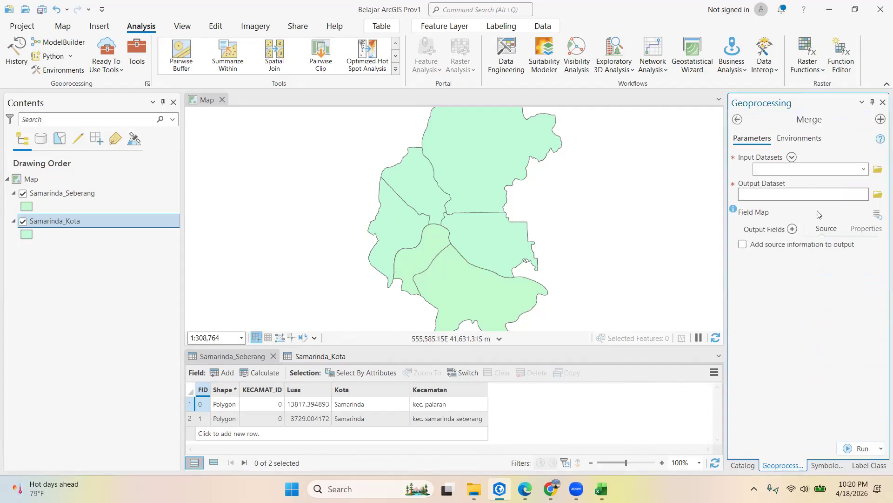
- Set the Merge input datasets to Samarinda_Kota first and Samarinda_Seberang second
{"action": "left_click", "coordinate": [863, 169]}
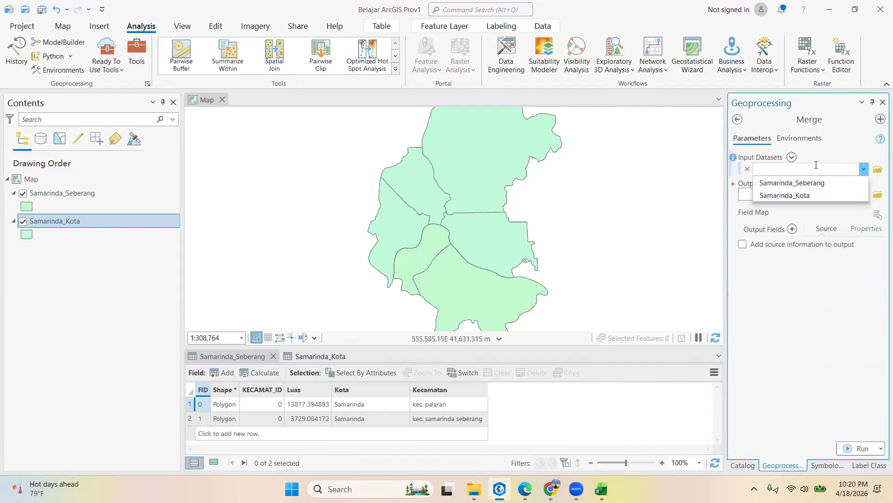
{"action": "left_click", "coordinate": [860, 156]}
{"action": "left_click", "coordinate": [861, 170]}
{"action": "left_click", "coordinate": [835, 181]}
{"action": "left_click", "coordinate": [840, 184]}
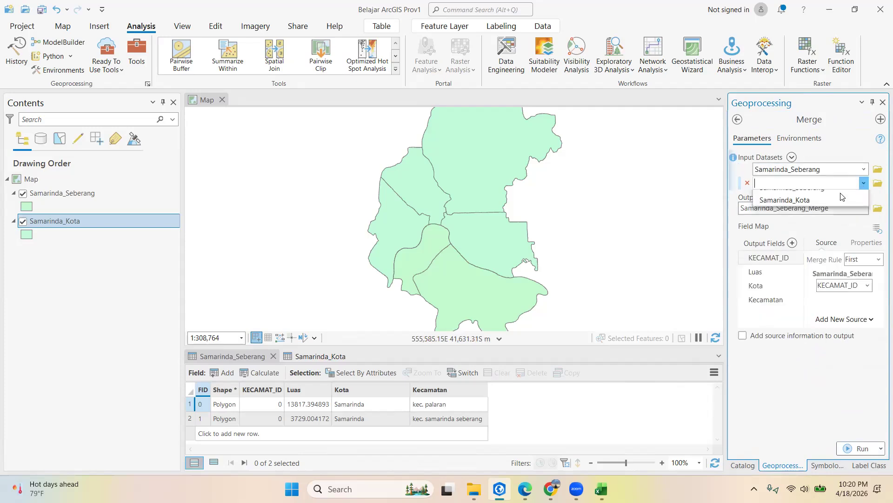
{"action": "left_click", "coordinate": [837, 200]}
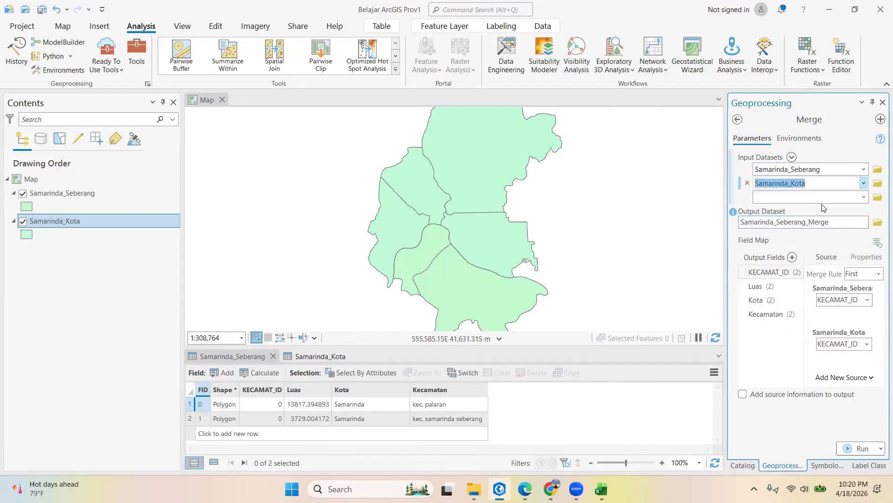
{"action": "left_click", "coordinate": [748, 170]}
{"action": "left_click", "coordinate": [793, 157]}
{"action": "left_click", "coordinate": [747, 171]}
- Save the output dataset as Samarinda_merge in the Pertemuan 5 folder and run the merge
{"action": "left_click", "coordinate": [799, 219]}
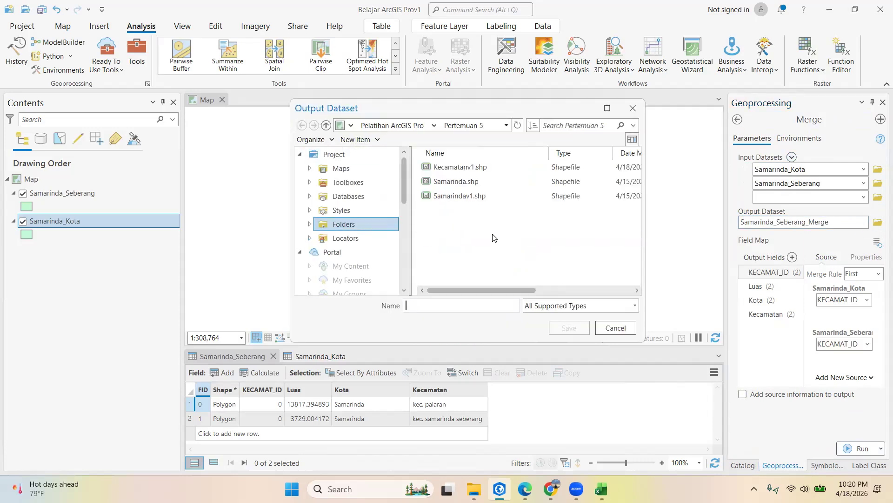
{"action": "left_click", "coordinate": [453, 305]}
{"action": "type", "text": "Samarinda_merge"}
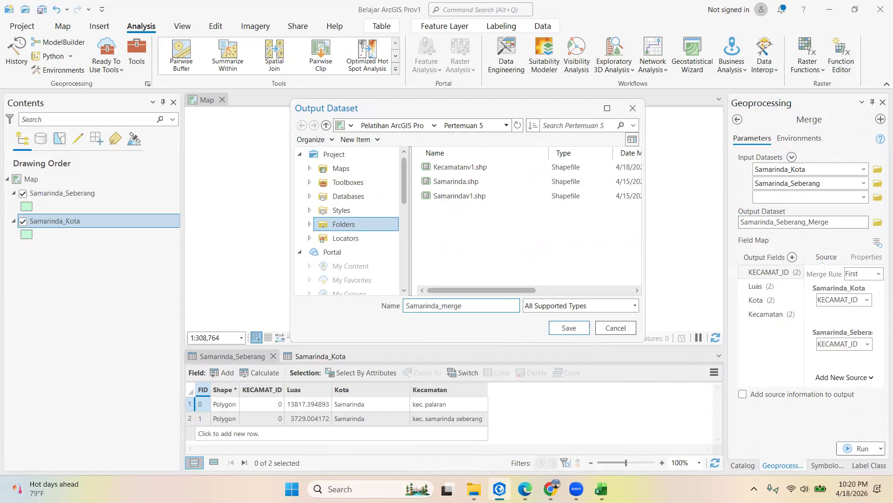
{"action": "key", "text": "Return"}
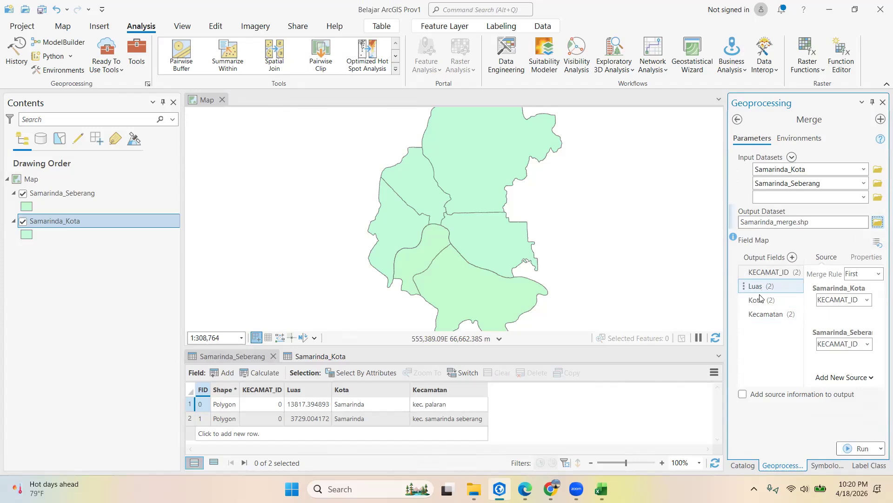
{"action": "left_click", "coordinate": [858, 448]}
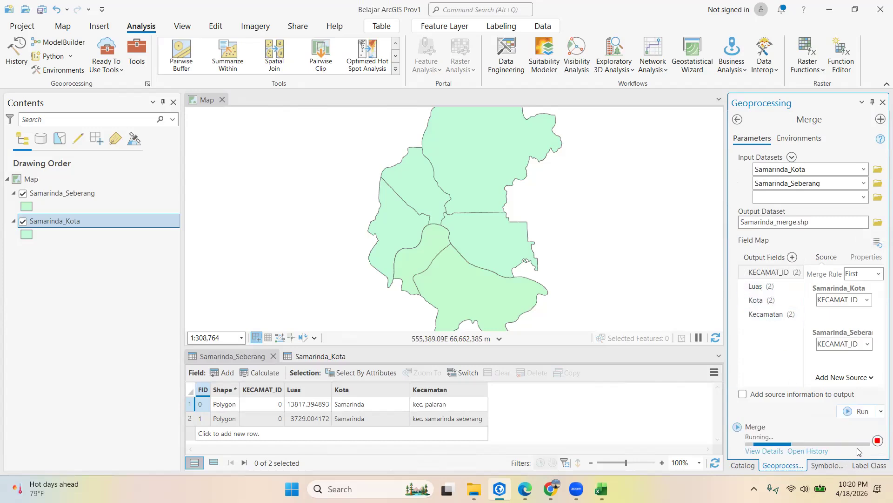
{"action": "mouse_move", "coordinate": [856, 446]}
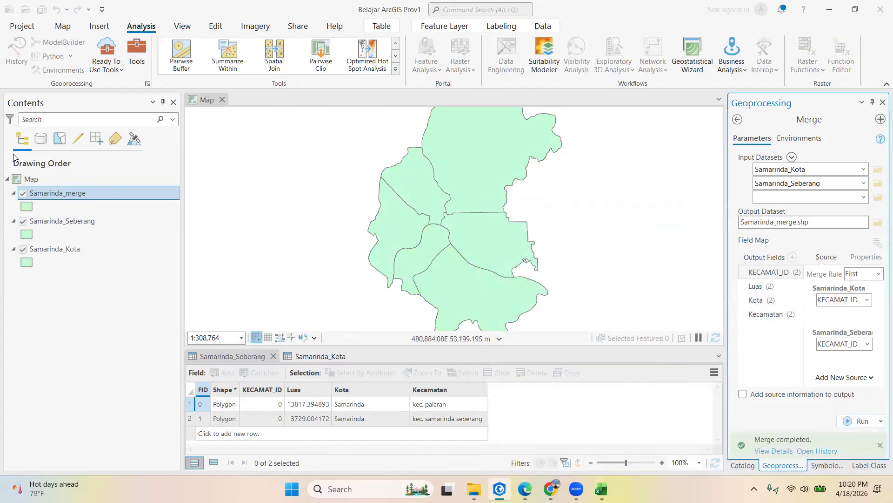
- Hide the Samarinda_Seberang layer and examine the records in the Samarinda_merge attribute table
{"action": "left_click", "coordinate": [22, 222]}
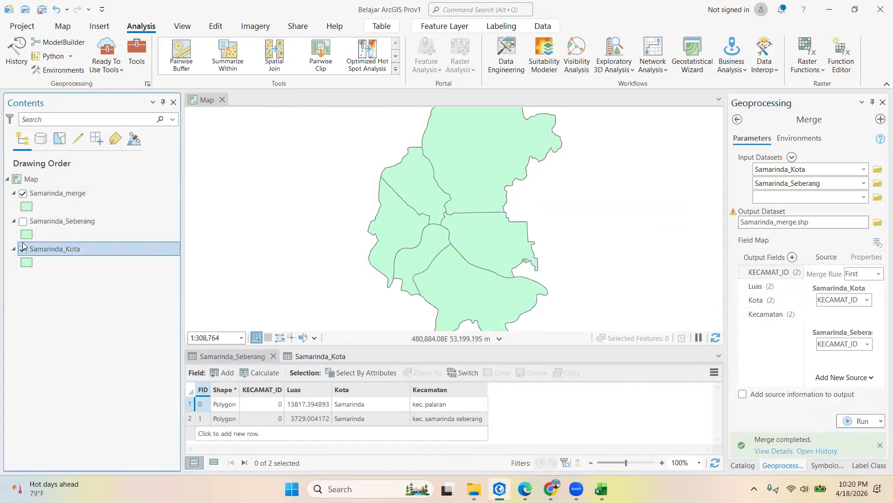
{"action": "right_click", "coordinate": [45, 194]}
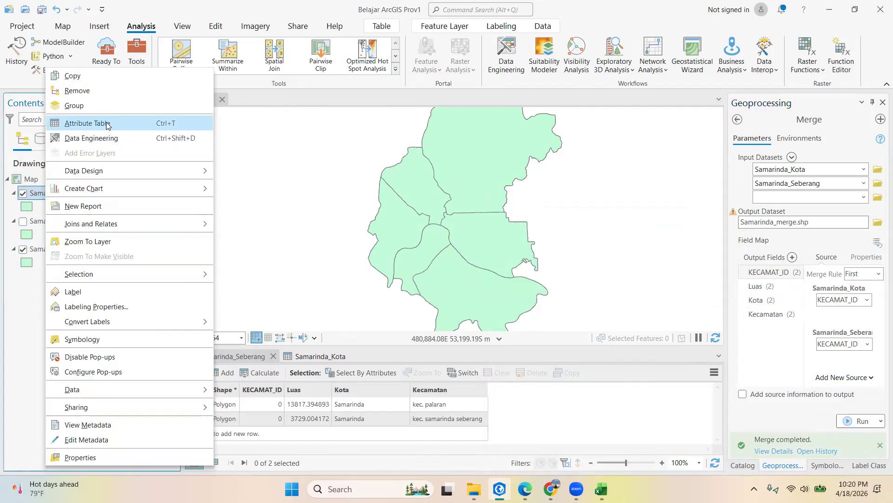
{"action": "left_click", "coordinate": [108, 123]}
{"action": "scroll", "coordinate": [332, 410], "scroll_direction": "down", "scroll_amount": 1}
{"action": "scroll", "coordinate": [331, 410], "scroll_direction": "up", "scroll_amount": 1}
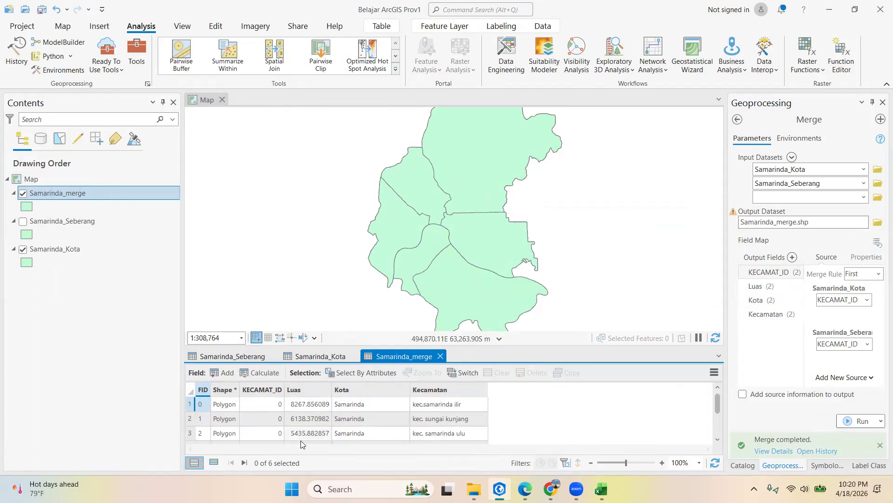
{"action": "scroll", "coordinate": [358, 409], "scroll_direction": "down", "scroll_amount": 1}
{"action": "scroll", "coordinate": [358, 409], "scroll_direction": "up", "scroll_amount": 1}
{"action": "scroll", "coordinate": [421, 401], "scroll_direction": "down", "scroll_amount": 1}
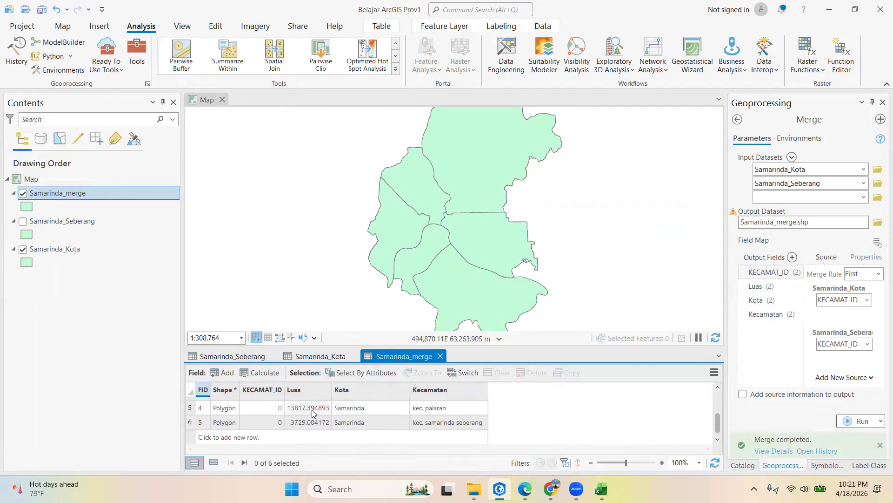
- Remove the Samarinda_merge, Samarinda_Seberang and Samarinda_Kota layers from the map
{"action": "left_click", "coordinate": [65, 248], "text": "shift"}
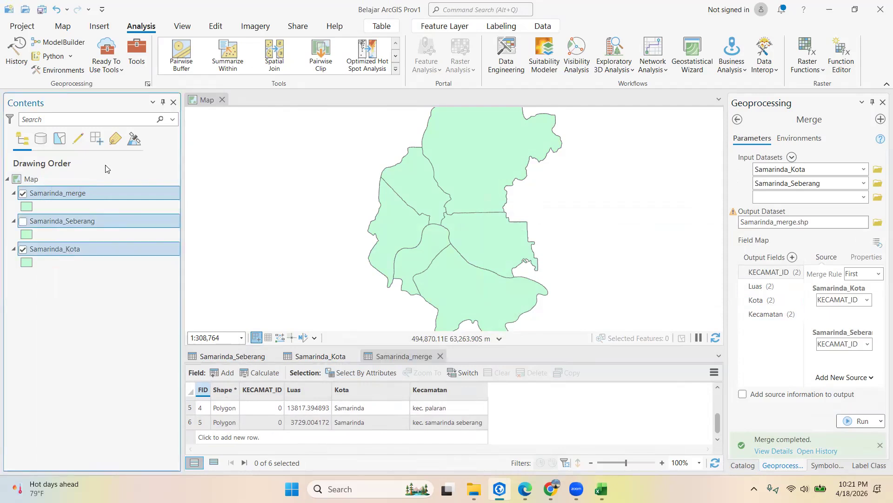
{"action": "right_click", "coordinate": [65, 249]}
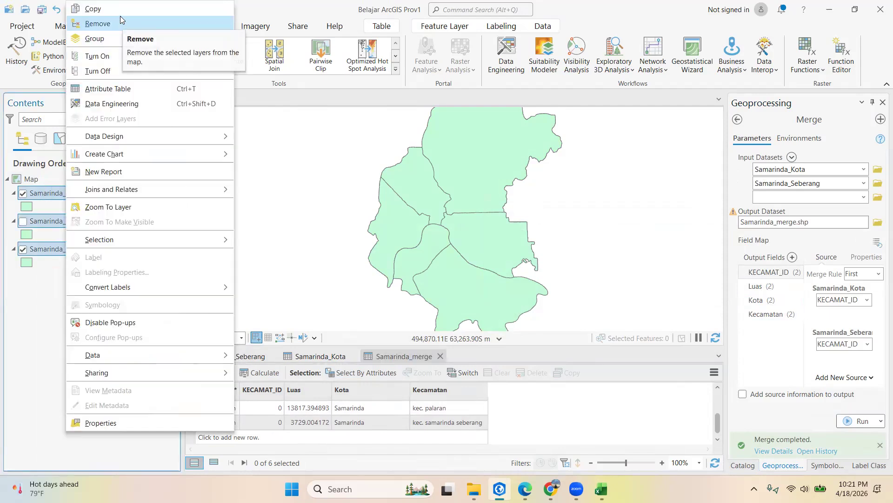
{"action": "left_click", "coordinate": [120, 20]}
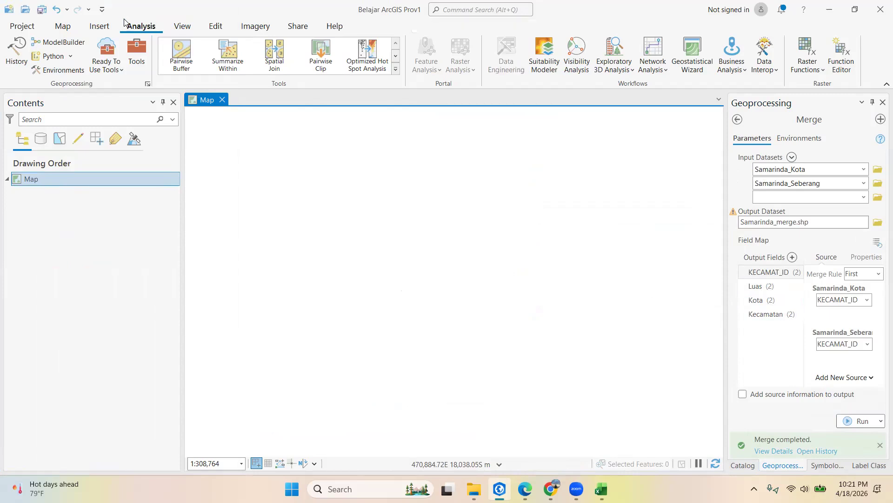
- Add the Perusahaan_A and Perusahaan_B shapefiles from the Geoprocessing folder to the map
{"action": "left_click", "coordinate": [736, 466]}
{"action": "scroll", "coordinate": [813, 339], "scroll_direction": "up", "scroll_amount": 2}
{"action": "left_click_drag", "start_coordinate": [837, 233], "coordinate": [566, 238]}
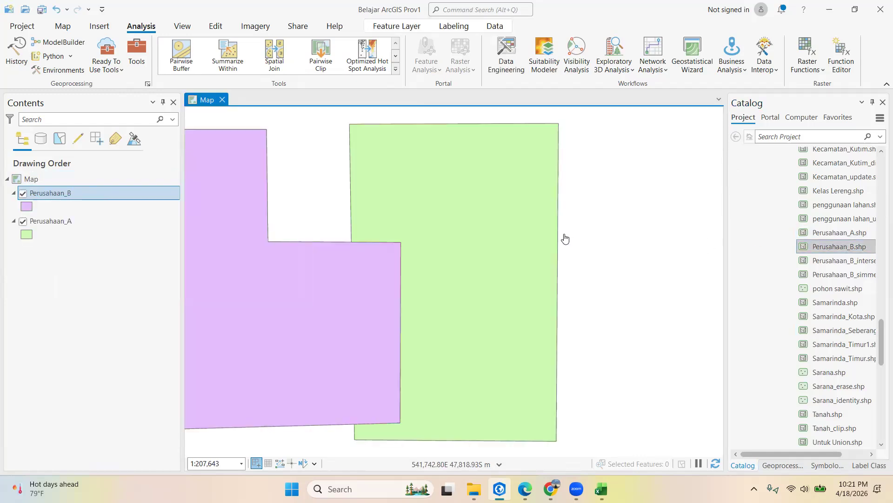
{"action": "scroll", "coordinate": [436, 275], "scroll_direction": "down", "scroll_amount": 2}
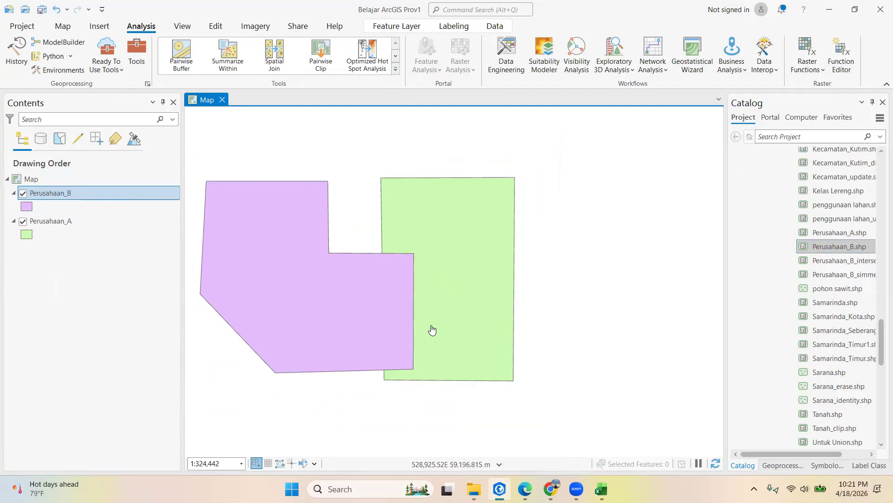
{"action": "left_click_drag", "start_coordinate": [439, 328], "coordinate": [496, 325]}
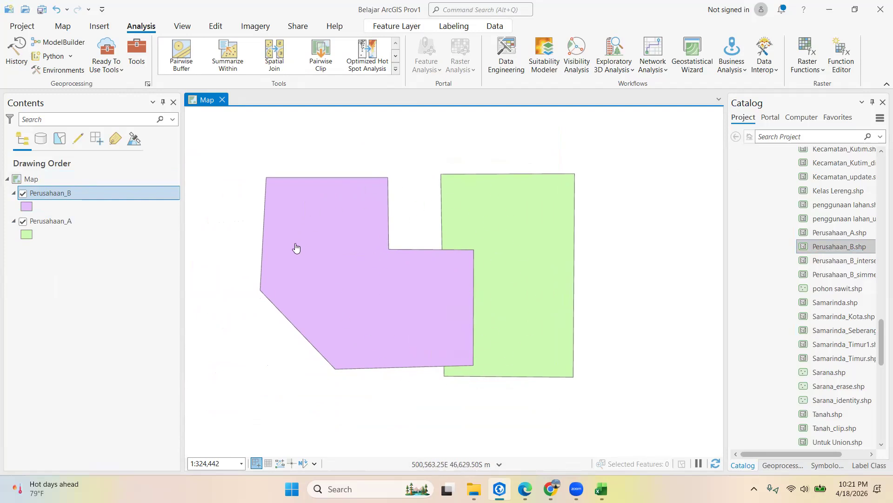
- Hide and show the Perusahaan_B and Perusahaan_A layers to compare their areas
{"action": "left_click", "coordinate": [23, 194]}
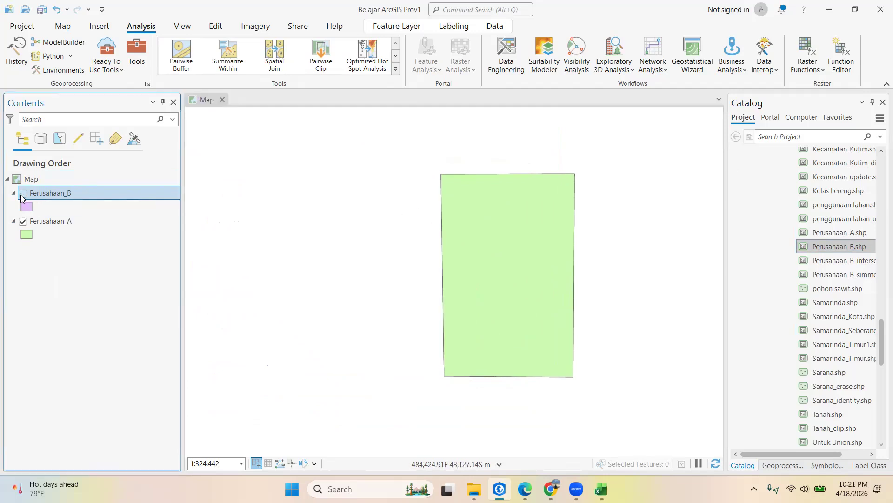
{"action": "left_click", "coordinate": [22, 221]}
{"action": "left_click", "coordinate": [22, 222]}
{"action": "left_click", "coordinate": [23, 194]}
- Leave the Merge tool, search the geoprocessing tools for "simmetr" and open Symmetrical Difference
{"action": "scroll", "coordinate": [870, 343], "scroll_direction": "up", "scroll_amount": 15}
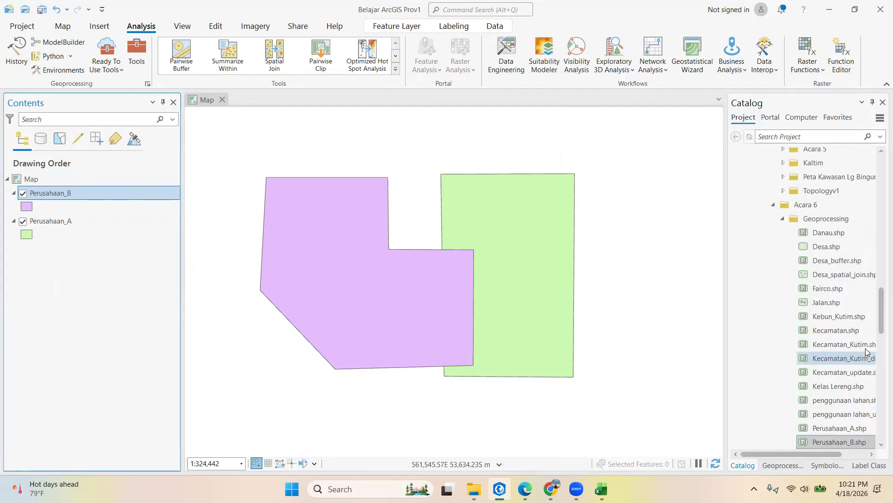
{"action": "scroll", "coordinate": [870, 337], "scroll_direction": "up", "scroll_amount": 6}
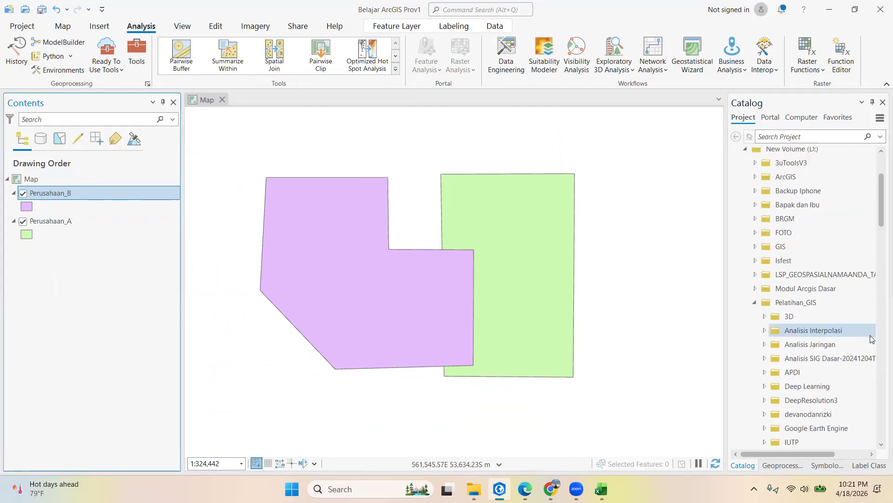
{"action": "left_click", "coordinate": [787, 465]}
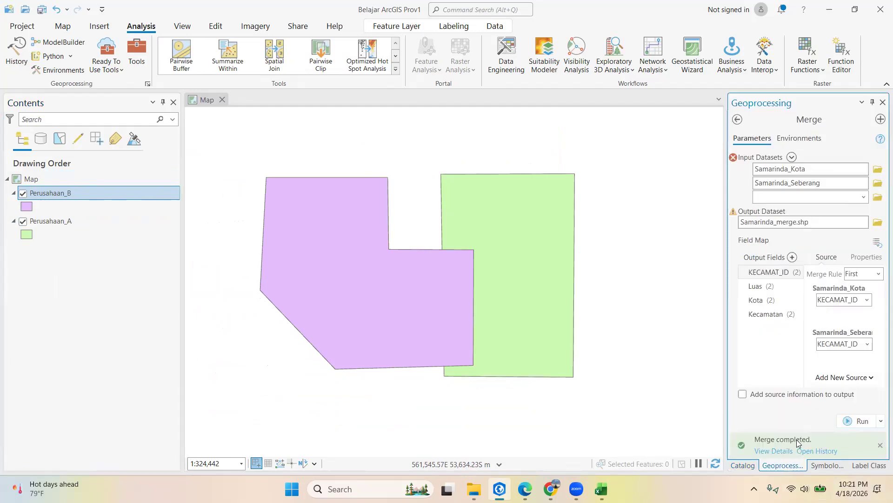
{"action": "left_click", "coordinate": [737, 120]}
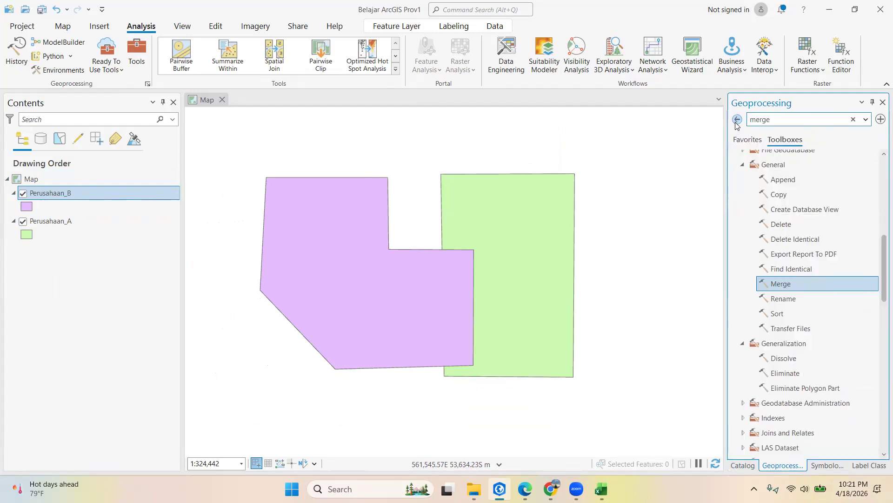
{"action": "double_click", "coordinate": [770, 120]}
{"action": "type", "text": "sim"}
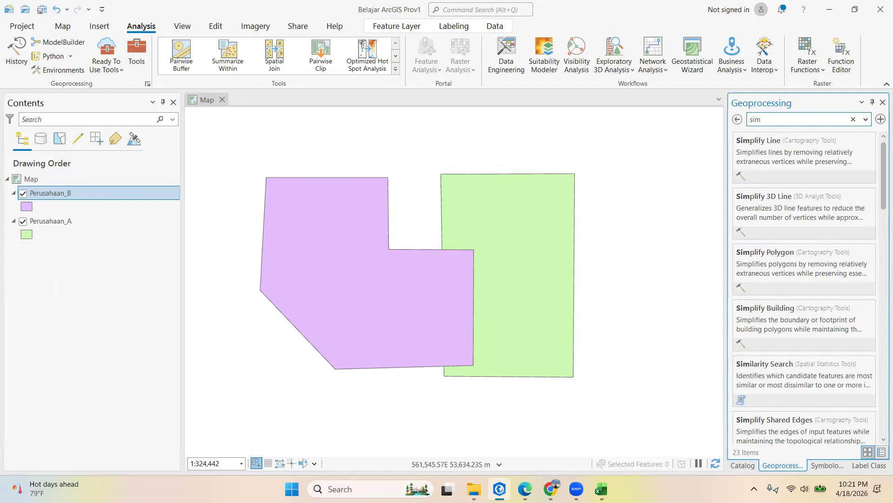
{"action": "type", "text": "metr"}
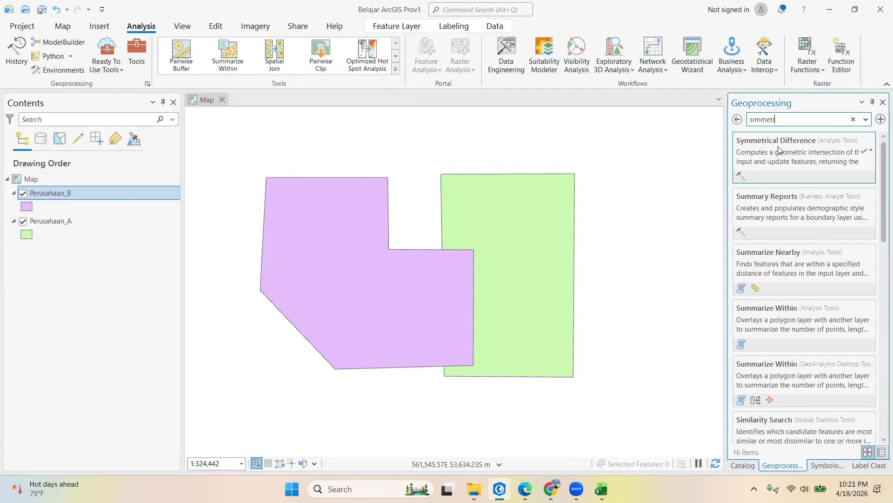
{"action": "left_click", "coordinate": [784, 147]}
- Set Perusahaan_B as the input features and Perusahaan_A as the update features
{"action": "left_click", "coordinate": [864, 167]}
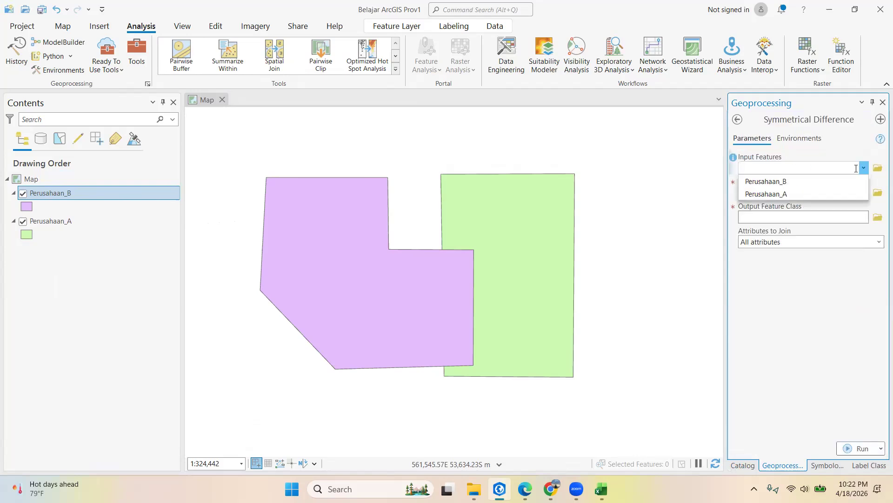
{"action": "left_click", "coordinate": [845, 179]}
{"action": "left_click", "coordinate": [858, 192]}
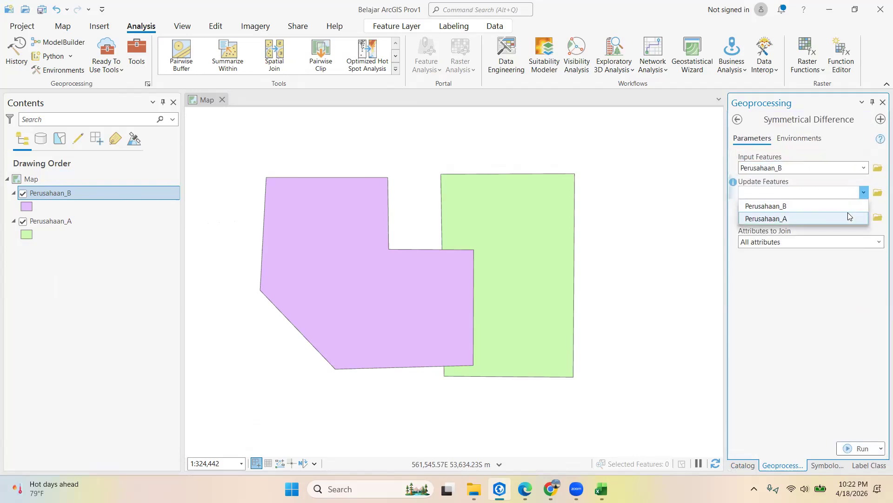
{"action": "left_click", "coordinate": [848, 214]}
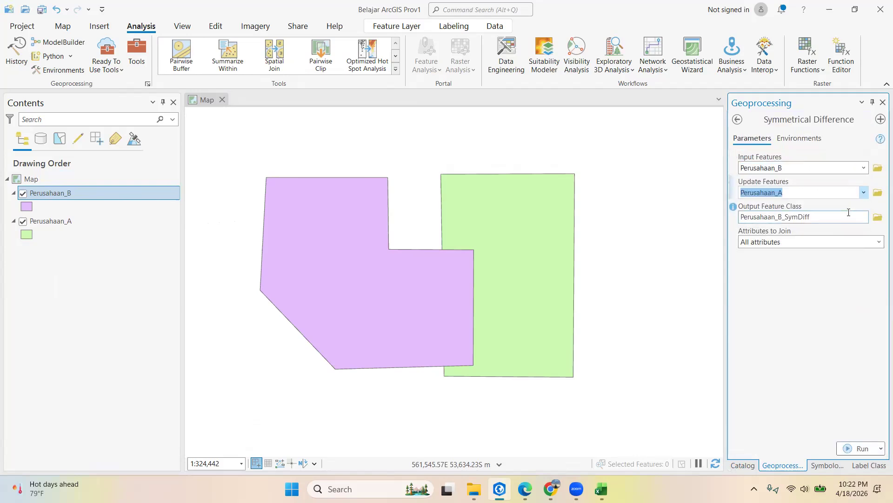
- Save the output feature class as simmetrical_difference in the Pertemuan 5 folder and run Symmetrical Difference
{"action": "left_click", "coordinate": [878, 216]}
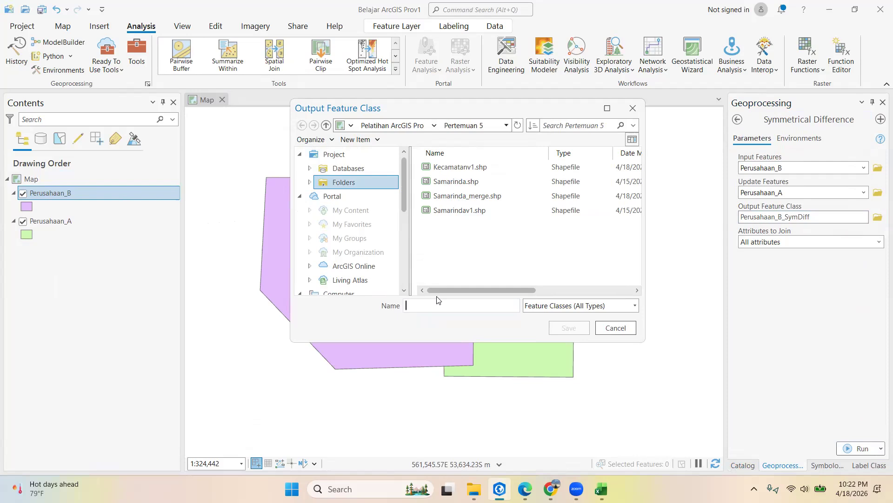
{"action": "type", "text": "s"}
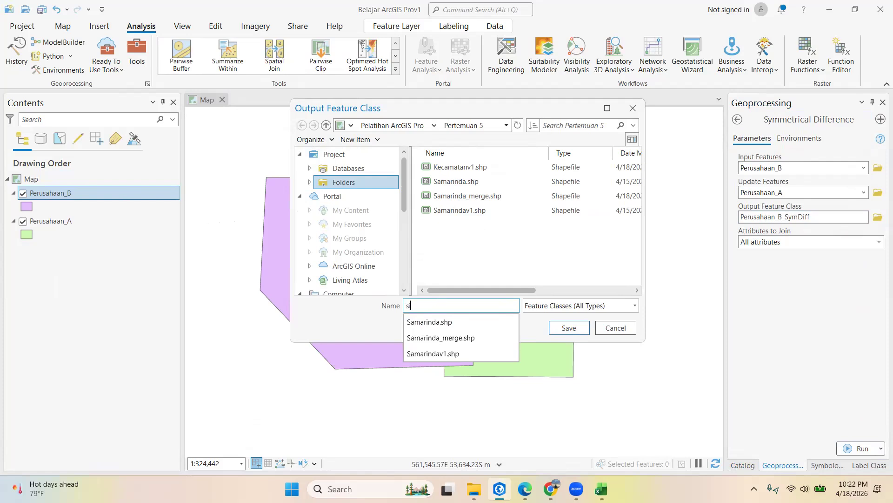
{"action": "left_click", "coordinate": [437, 297]}
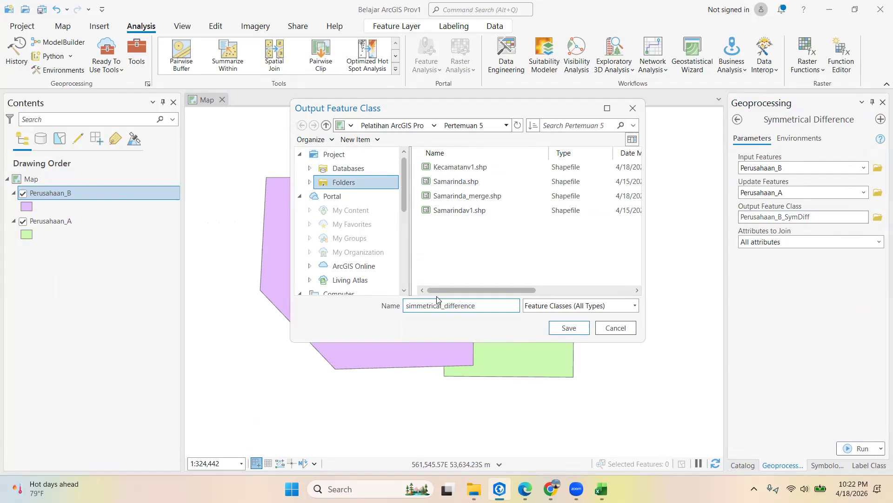
{"action": "key", "text": "Return"}
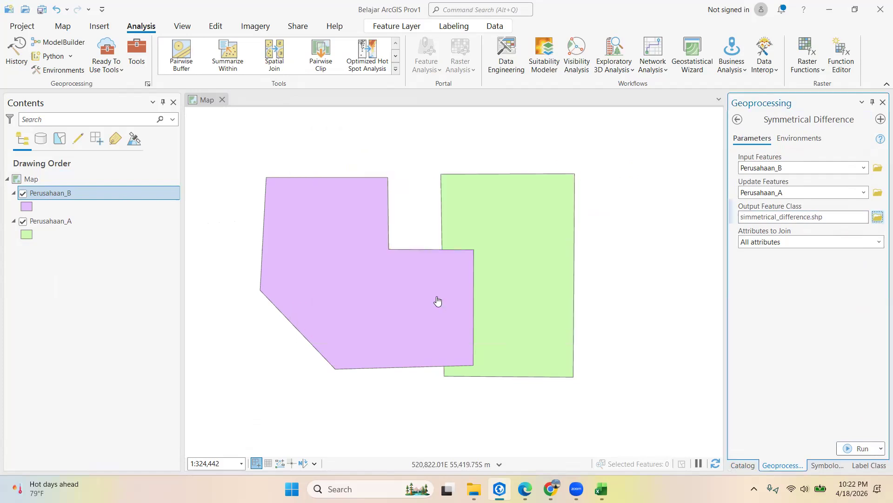
{"action": "left_click", "coordinate": [865, 448]}
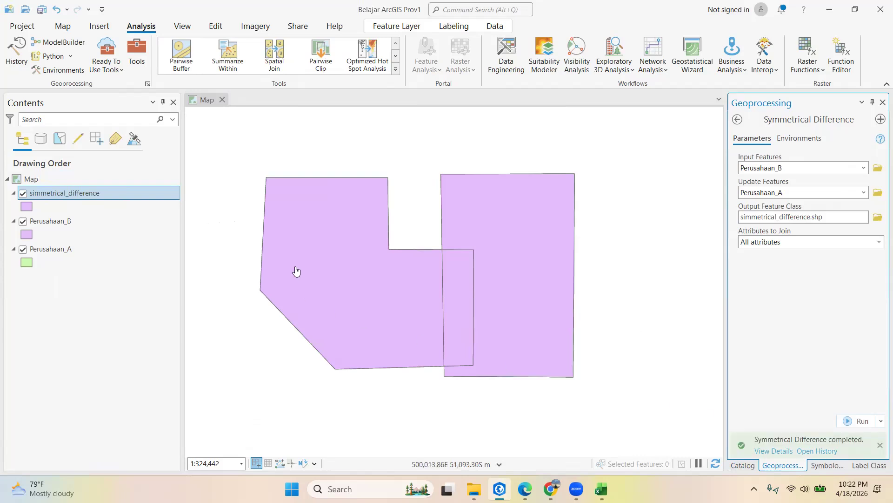
- Hide the Perusahaan_B and Perusahaan_A layers and examine the overlap area in the simmetrical_difference layer
{"action": "left_click", "coordinate": [22, 221]}
{"action": "left_click", "coordinate": [20, 250]}
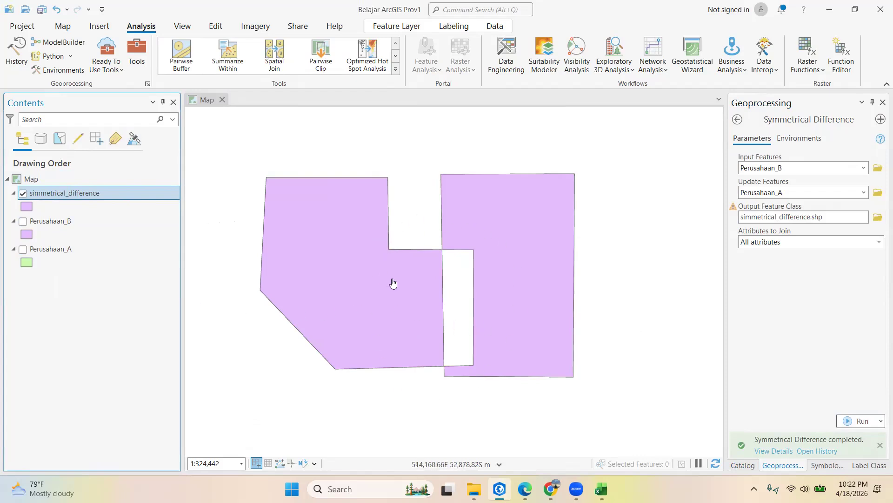
{"action": "scroll", "coordinate": [458, 298], "scroll_direction": "up", "scroll_amount": 1}
{"action": "scroll", "coordinate": [464, 295], "scroll_direction": "up", "scroll_amount": 1}
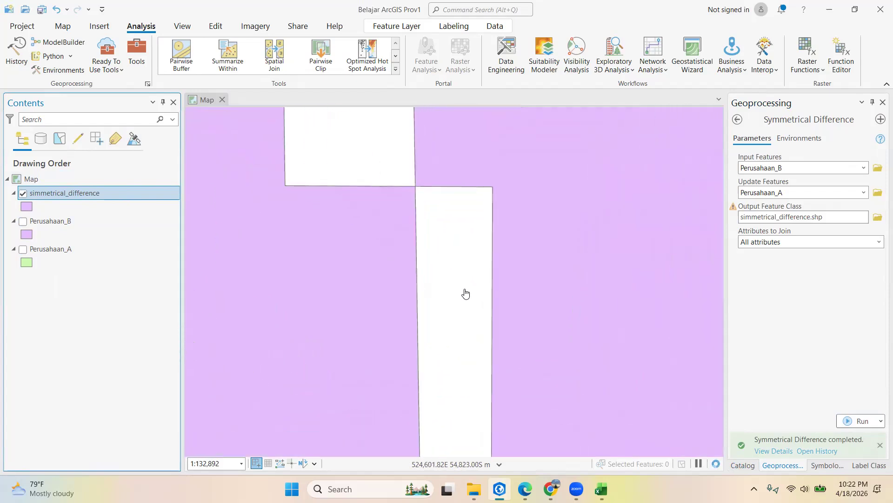
{"action": "scroll", "coordinate": [471, 293], "scroll_direction": "down", "scroll_amount": 2}
{"action": "scroll", "coordinate": [474, 292], "scroll_direction": "down", "scroll_amount": 2}
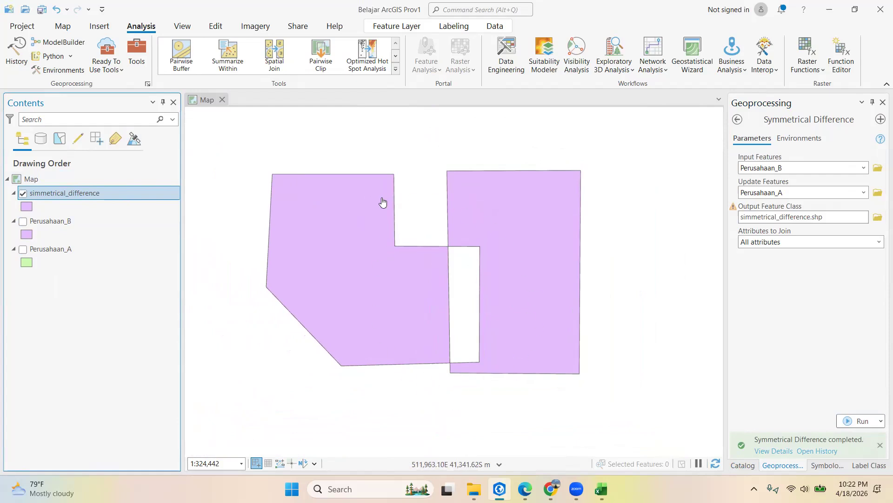
- Leave Symmetrical Difference, search the geoprocessing tools for "intersec" and open the Intersect tool from Analysis Tools
{"action": "left_click", "coordinate": [737, 119]}
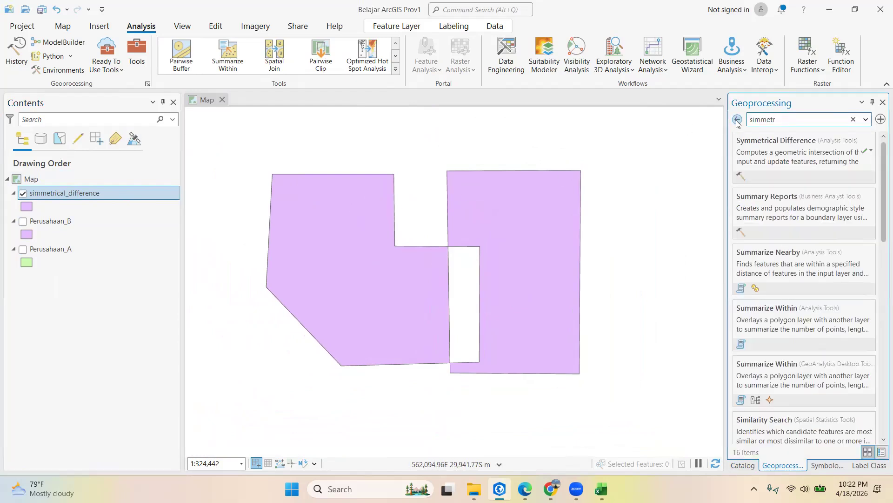
{"action": "left_click_drag", "start_coordinate": [785, 124], "coordinate": [689, 123]}
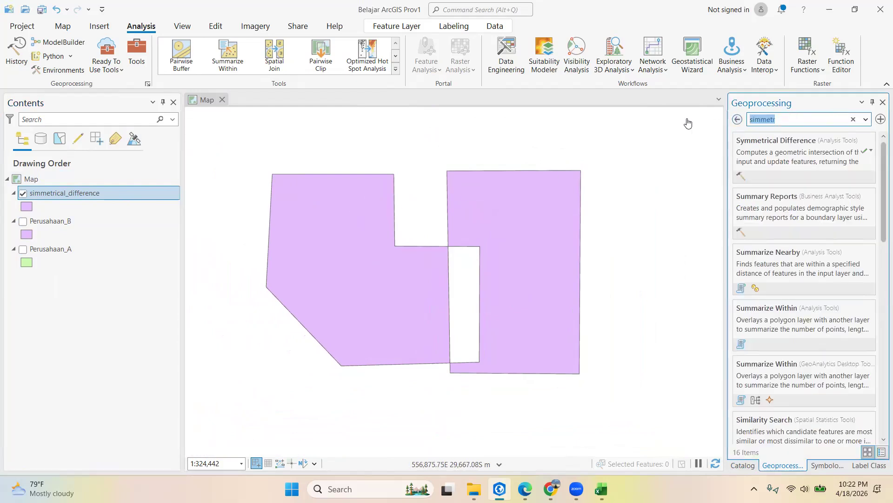
{"action": "type", "text": "inter"}
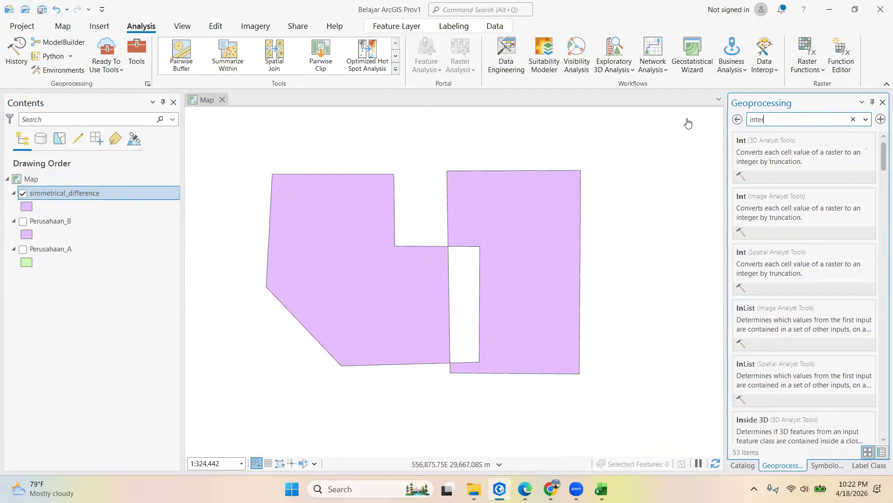
{"action": "type", "text": "sece"}
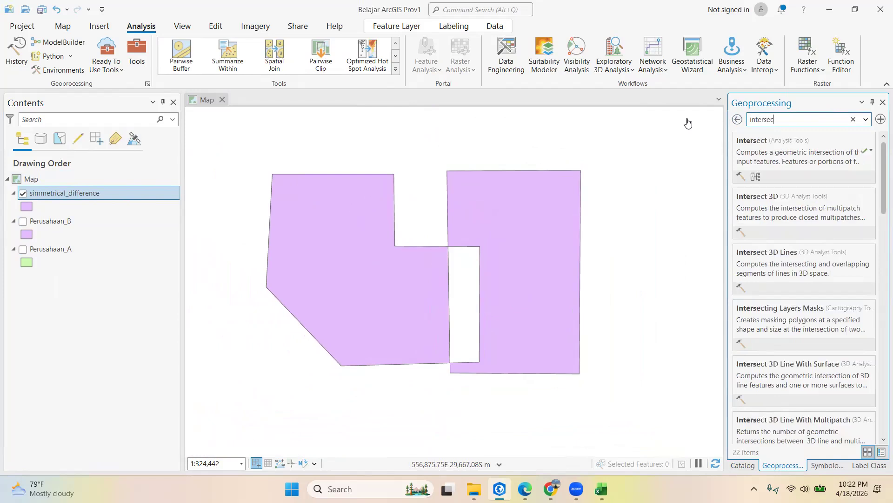
{"action": "left_click", "coordinate": [754, 141]}
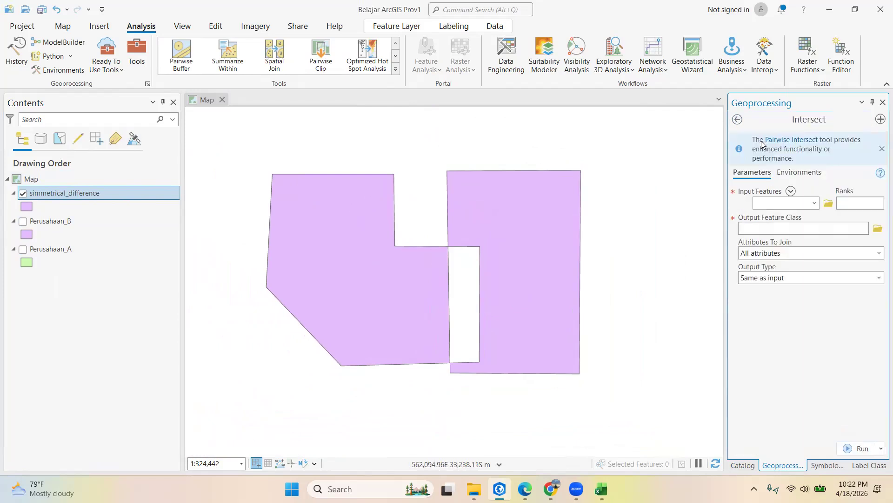
- Set Perusahaan_B and Perusahaan_A as the input features of the Intersect tool
{"action": "left_click", "coordinate": [815, 203]}
{"action": "left_click", "coordinate": [786, 228]}
{"action": "left_click", "coordinate": [814, 217]}
{"action": "left_click", "coordinate": [800, 255]}
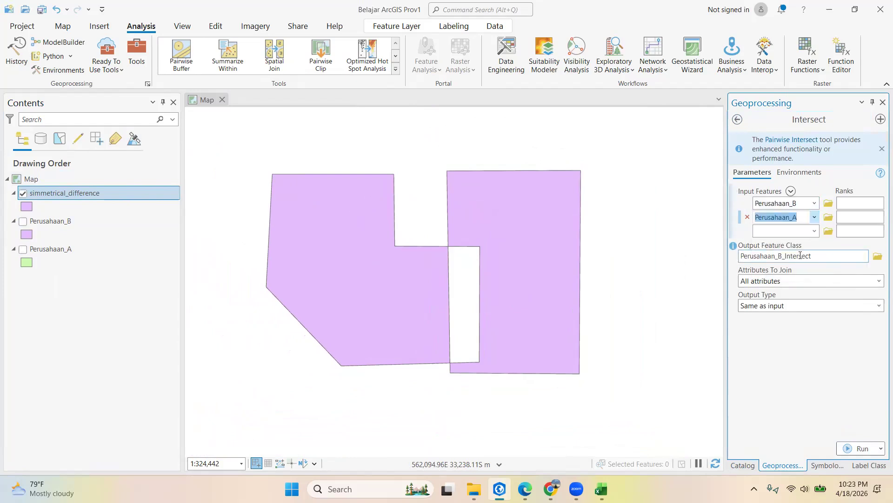
- Save the output feature class as Intersect_perusahaan in the Pertemuan 5 folder and run Intersect
{"action": "left_click", "coordinate": [878, 256]}
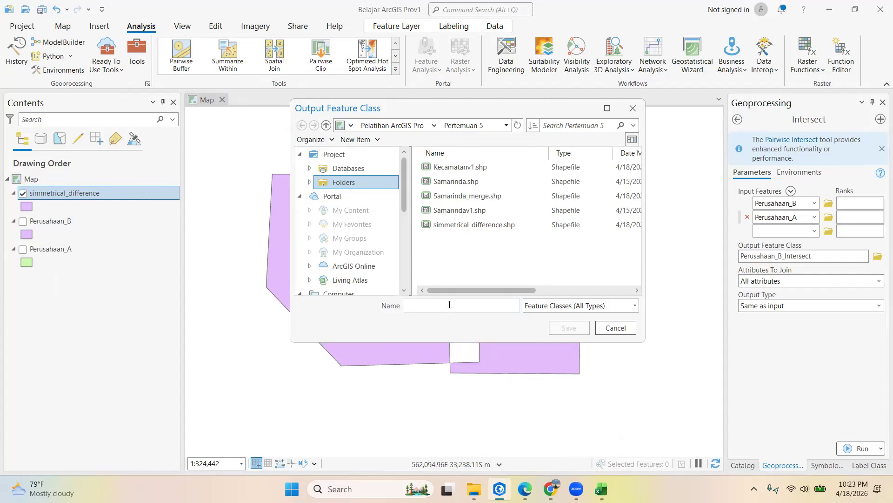
{"action": "left_click", "coordinate": [449, 304]}
{"action": "type", "text": "Intersect_perusahaan"}
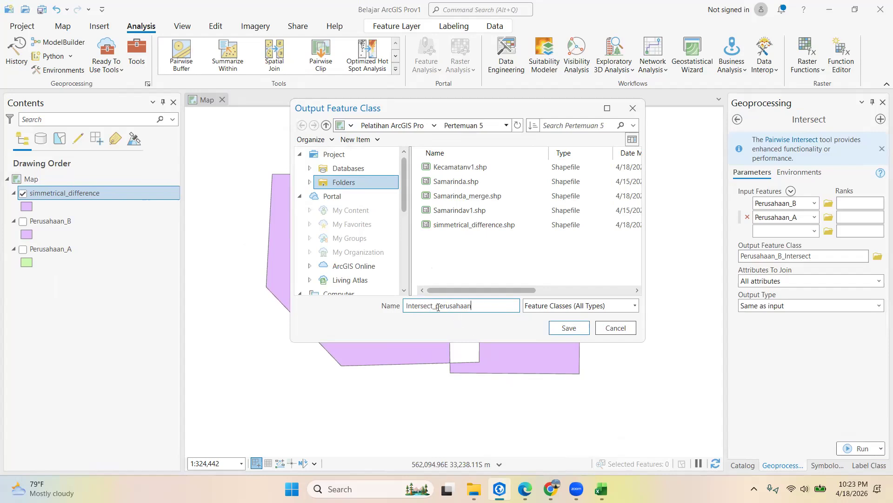
{"action": "left_click", "coordinate": [566, 328]}
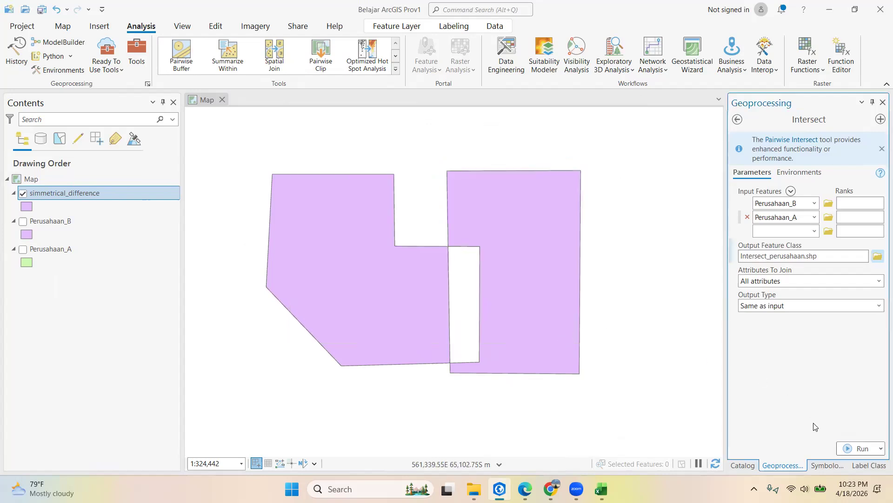
{"action": "left_click", "coordinate": [851, 447]}
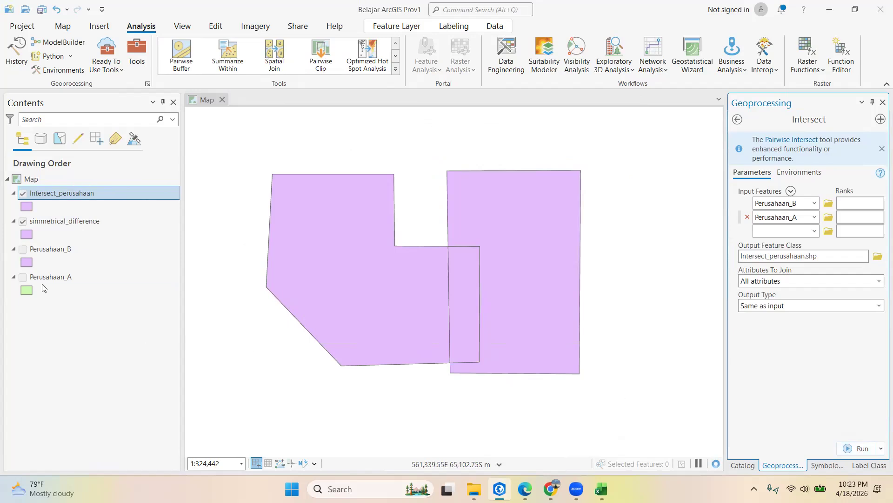
- Hide and show the Intersect_perusahaan and simmetrical_difference layers to compare the two overlay results
{"action": "left_click", "coordinate": [23, 222]}
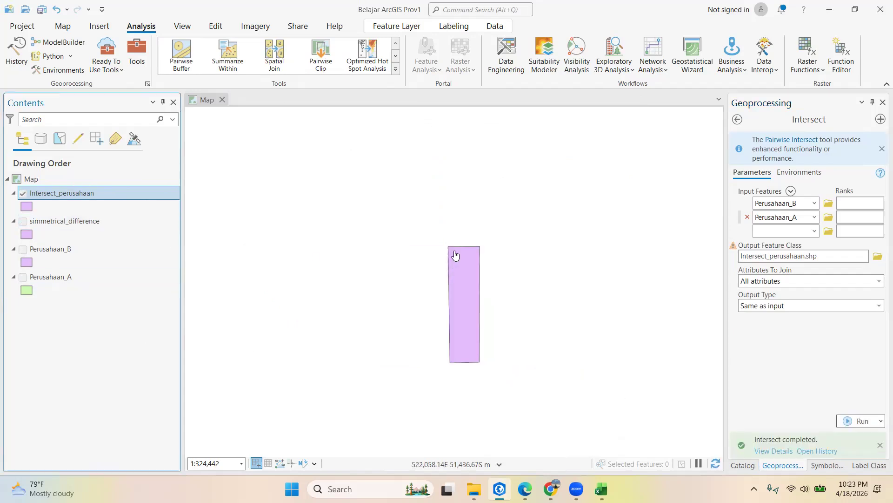
{"action": "left_click", "coordinate": [22, 193]}
{"action": "left_click", "coordinate": [23, 193]}
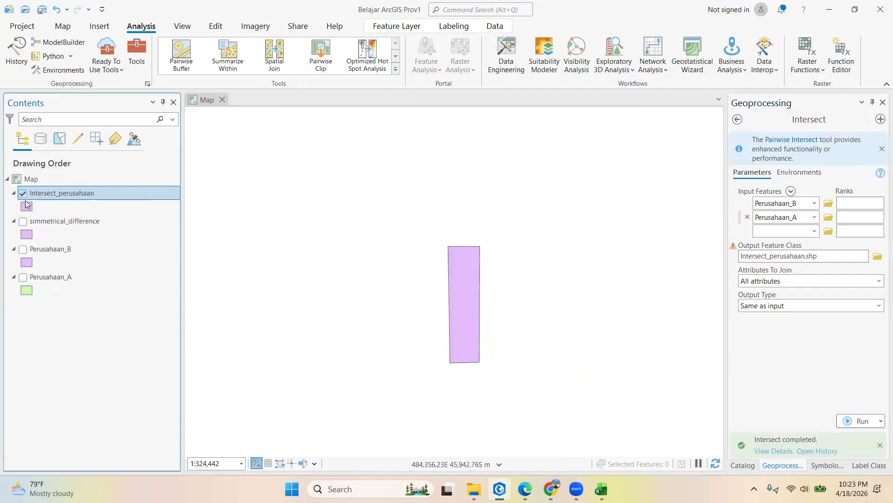
{"action": "left_click", "coordinate": [22, 221]}
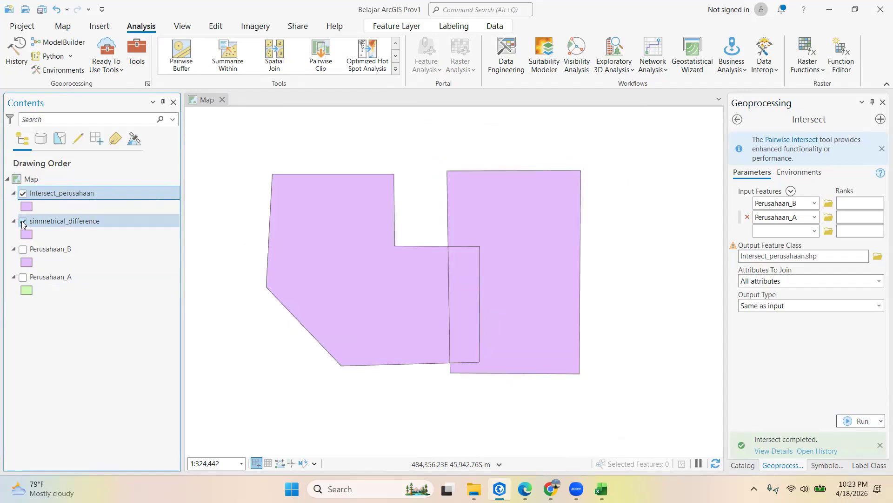
{"action": "left_click", "coordinate": [23, 193]}
{"action": "left_click", "coordinate": [23, 193]}
{"action": "left_click", "coordinate": [22, 222]}
{"action": "left_click", "coordinate": [23, 194]}
{"action": "left_click", "coordinate": [24, 195]}
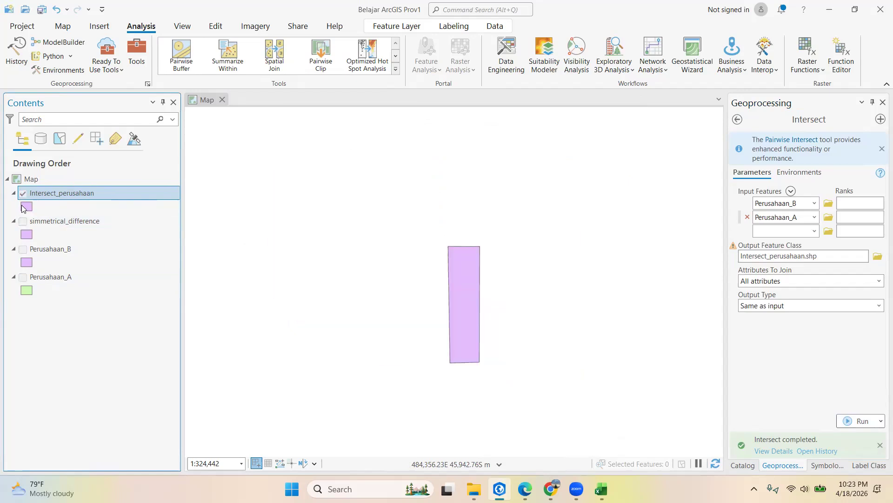
{"action": "left_click", "coordinate": [24, 221]}
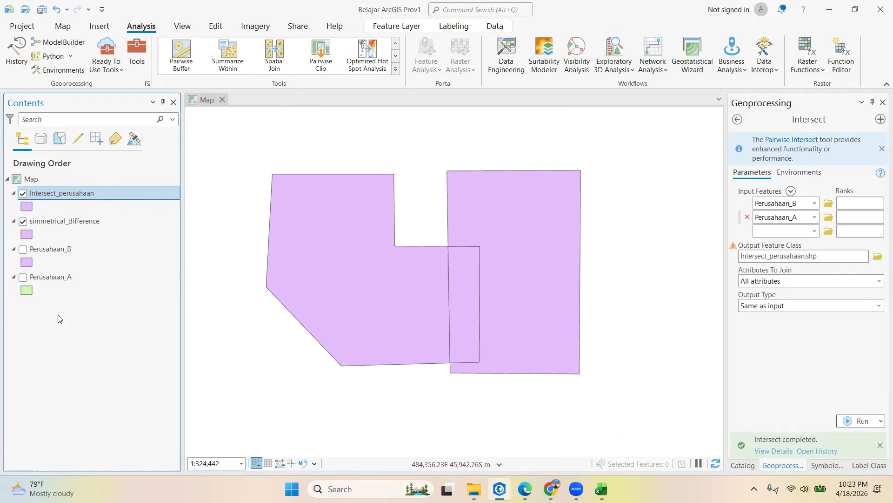
- Remove all four layers, from Intersect_perusahaan through Perusahaan_A, from the map
{"action": "left_click", "coordinate": [52, 277]}
{"action": "right_click", "coordinate": [52, 277]}
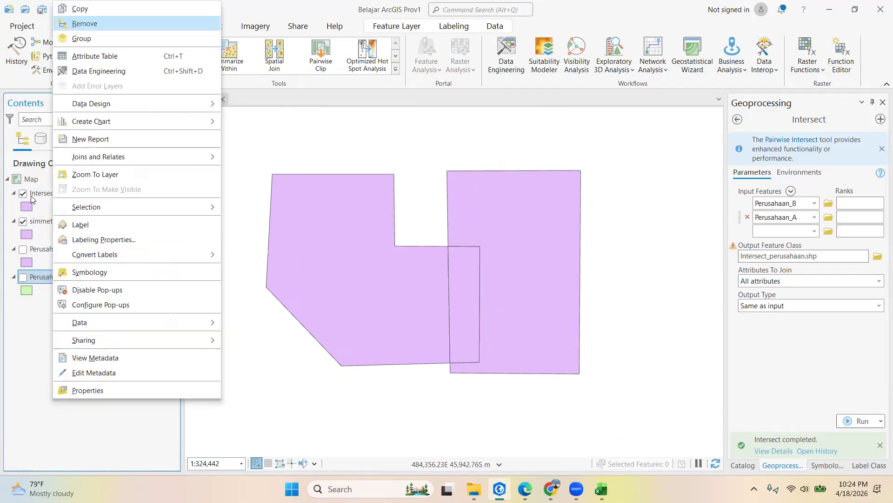
{"action": "left_click", "coordinate": [32, 194], "text": "shift"}
{"action": "right_click", "coordinate": [32, 194]}
{"action": "left_click", "coordinate": [51, 58]}
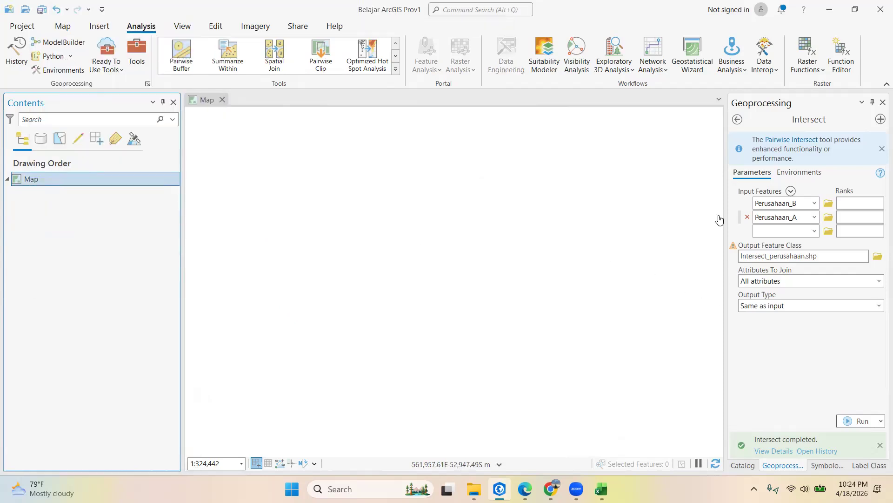
- Leave the Intersect tool and clear the geoprocessing tool search
{"action": "left_click", "coordinate": [738, 120]}
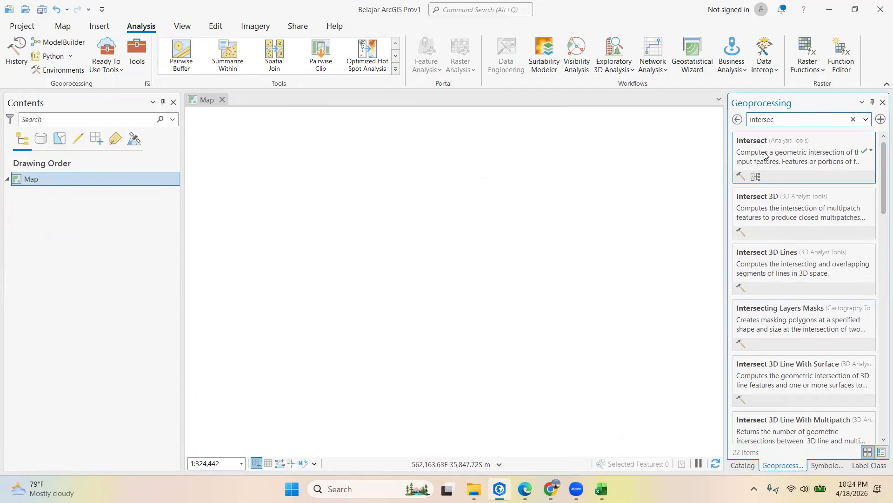
{"action": "left_click_drag", "start_coordinate": [785, 120], "coordinate": [716, 113]}
{"action": "key", "text": "BackSpace"}
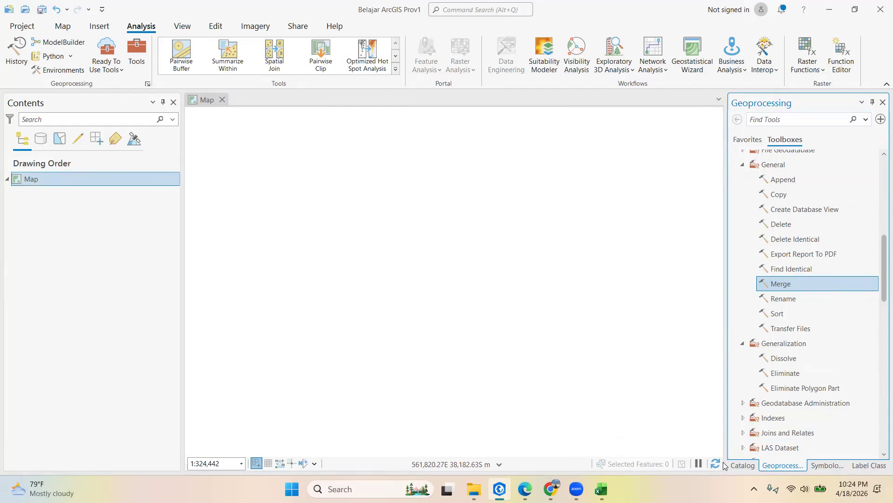
- Add the Tanah and Samarinda shapefiles from the Acara 6 Geoprocessing folder to the map
{"action": "left_click", "coordinate": [742, 465]}
{"action": "scroll", "coordinate": [775, 353], "scroll_direction": "down", "scroll_amount": 5}
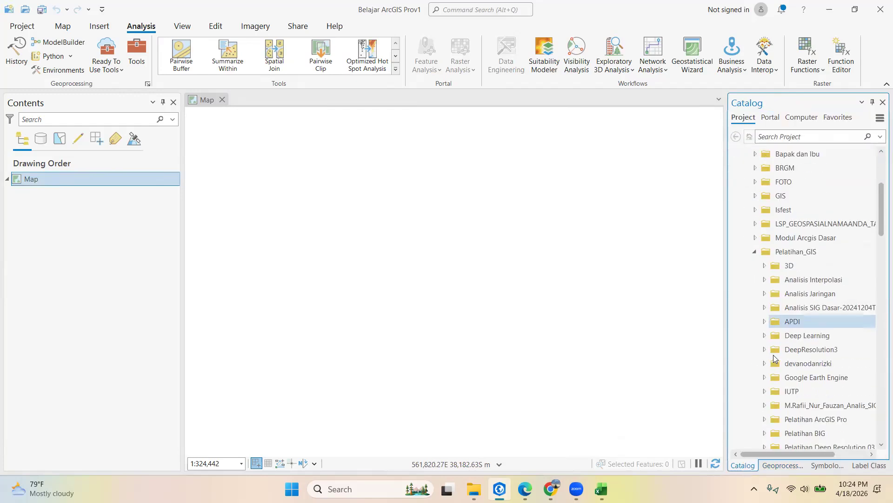
{"action": "scroll", "coordinate": [776, 353], "scroll_direction": "down", "scroll_amount": 10}
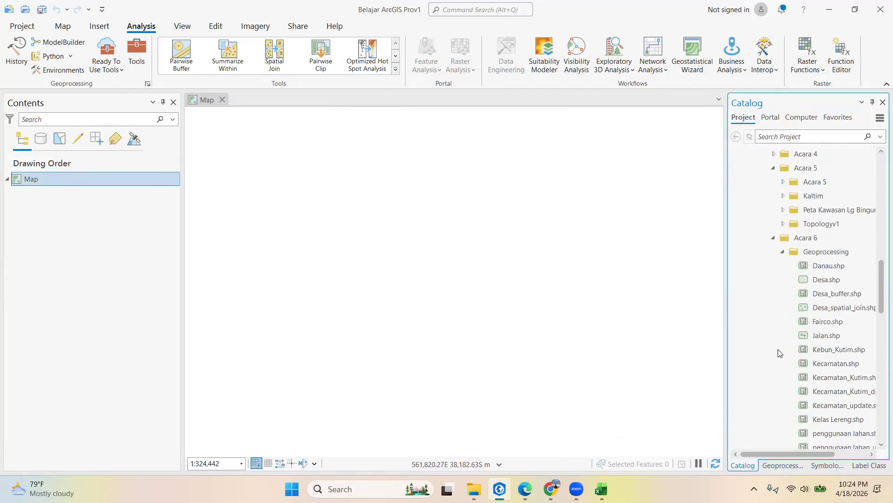
{"action": "scroll", "coordinate": [778, 353], "scroll_direction": "down", "scroll_amount": 7}
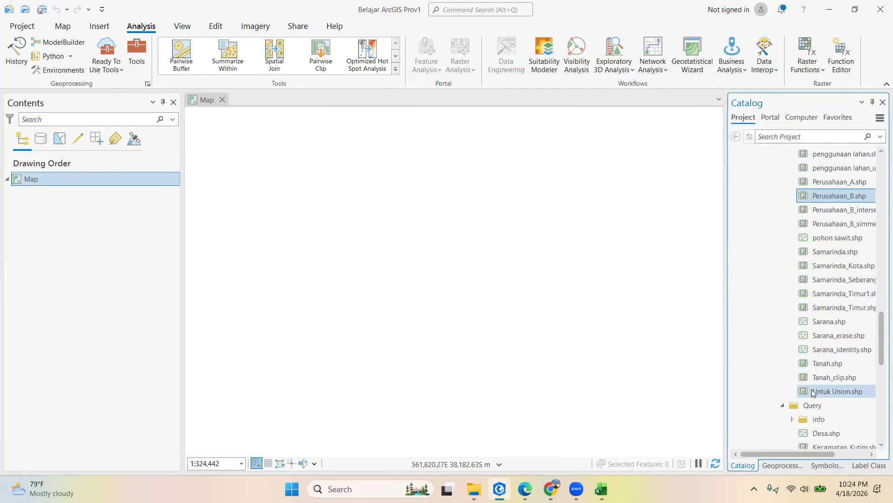
{"action": "left_click_drag", "start_coordinate": [821, 368], "coordinate": [663, 357]}
{"action": "left_click_drag", "start_coordinate": [819, 254], "coordinate": [604, 260]}
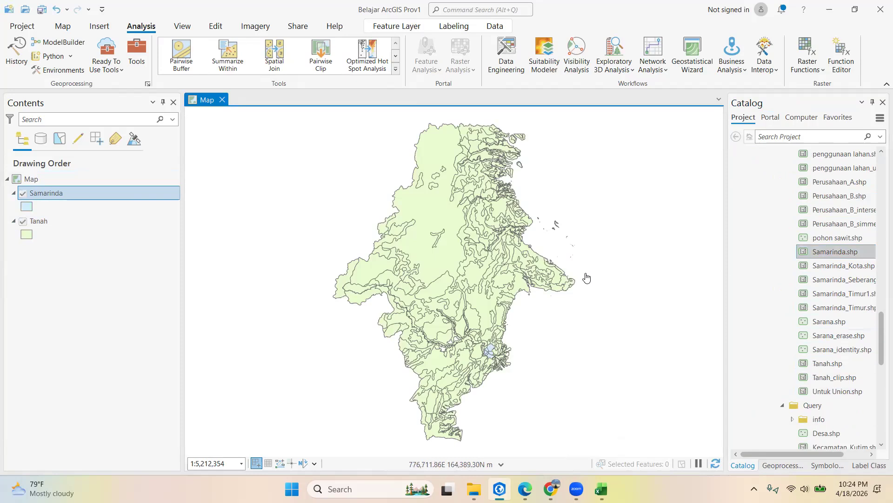
- Examine up close where the Samarinda layer lies over the Tanah layer
{"action": "scroll", "coordinate": [500, 328], "scroll_direction": "up", "scroll_amount": 3}
{"action": "scroll", "coordinate": [503, 331], "scroll_direction": "down", "scroll_amount": 6}
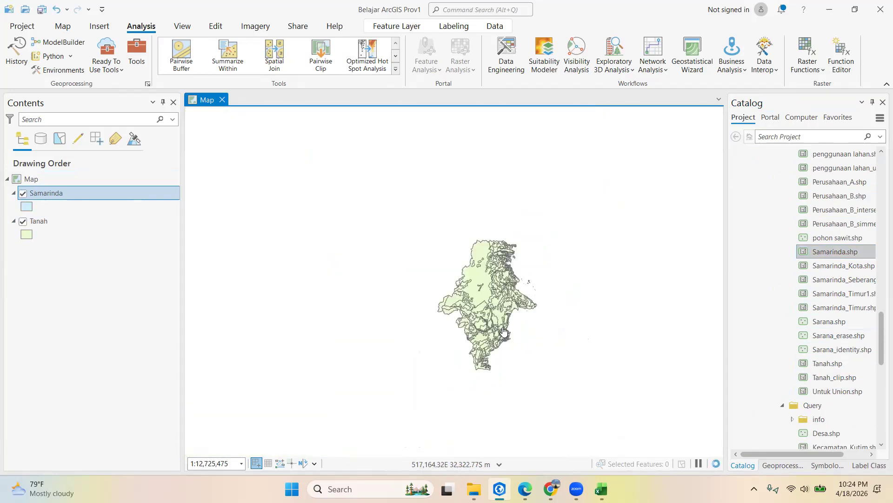
{"action": "scroll", "coordinate": [503, 272], "scroll_direction": "up", "scroll_amount": 2}
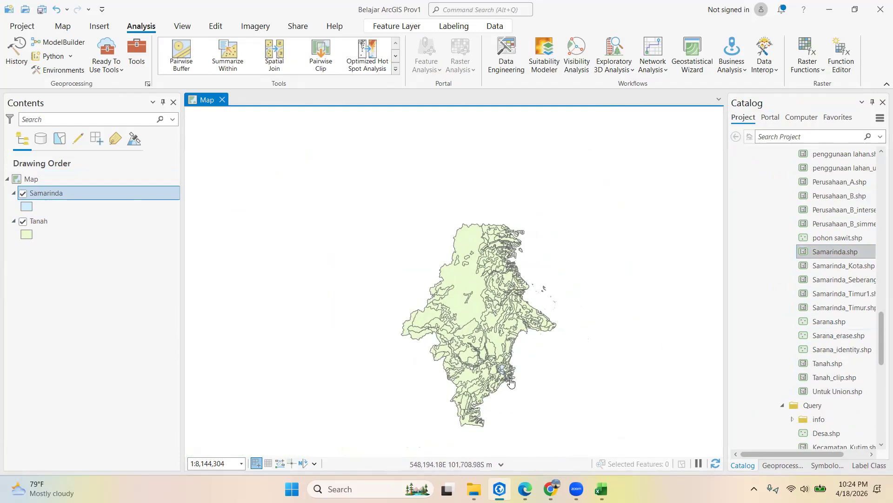
{"action": "scroll", "coordinate": [510, 380], "scroll_direction": "up", "scroll_amount": 6}
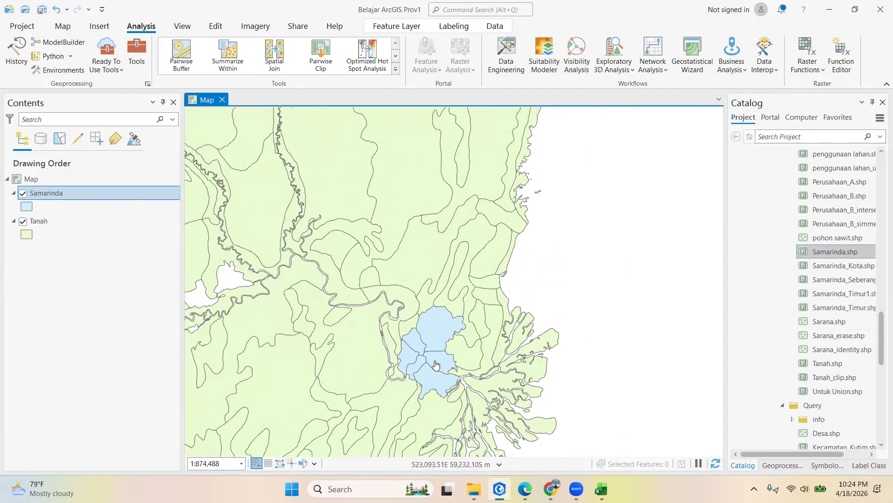
{"action": "scroll", "coordinate": [437, 367], "scroll_direction": "up", "scroll_amount": 2}
{"action": "left_click_drag", "start_coordinate": [439, 370], "coordinate": [442, 338]}
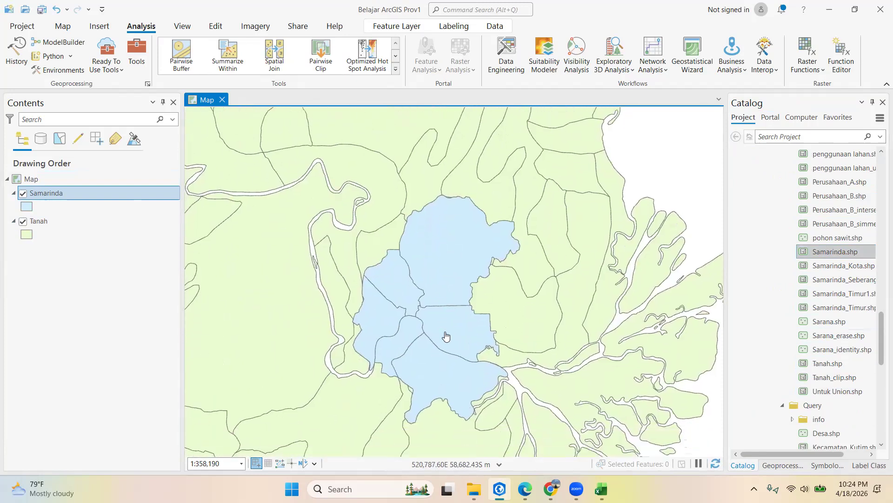
- Examine the Samarinda area's position within the full extent of the Tanah layer
{"action": "scroll", "coordinate": [408, 255], "scroll_direction": "down", "scroll_amount": 5}
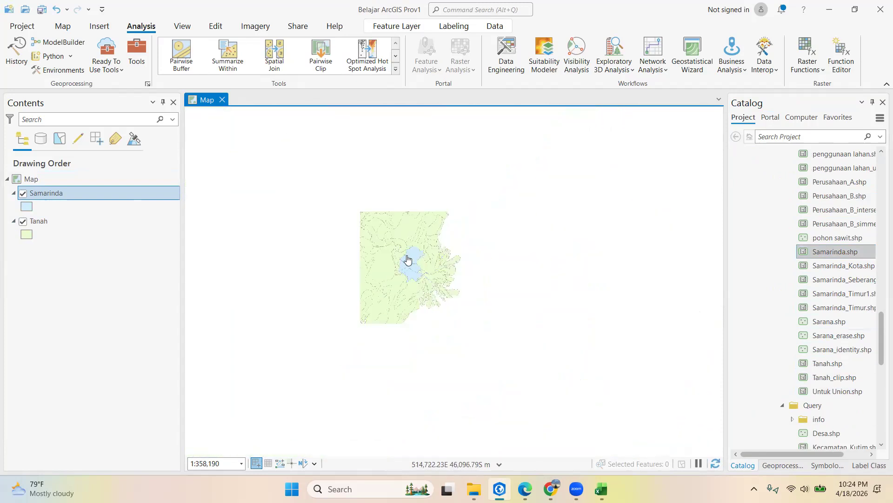
{"action": "scroll", "coordinate": [319, 163], "scroll_direction": "down", "scroll_amount": 2}
{"action": "scroll", "coordinate": [349, 318], "scroll_direction": "down", "scroll_amount": 2}
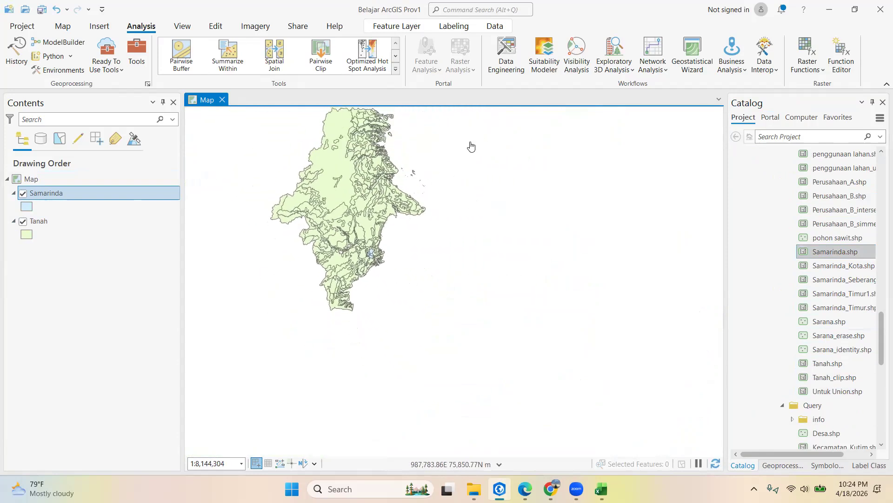
{"action": "scroll", "coordinate": [423, 154], "scroll_direction": "up", "scroll_amount": 5}
{"action": "left_click_drag", "start_coordinate": [443, 161], "coordinate": [351, 339]}
{"action": "left_click_drag", "start_coordinate": [386, 200], "coordinate": [393, 233]}
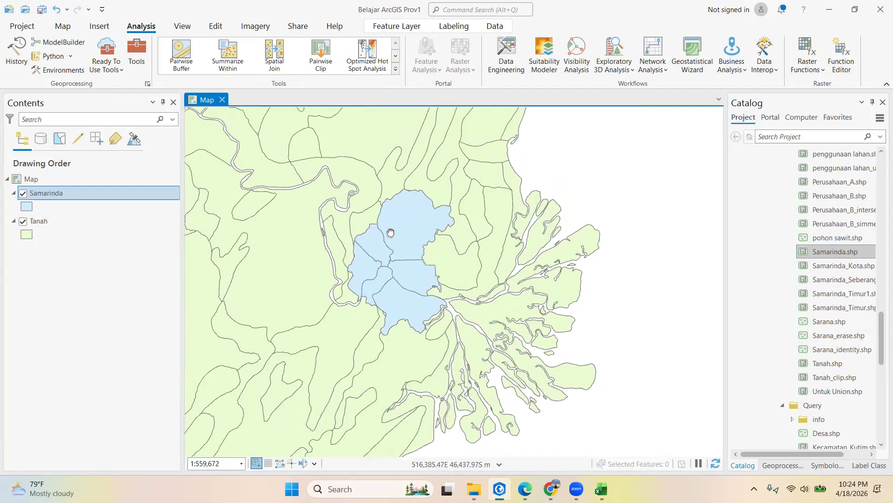
{"action": "scroll", "coordinate": [392, 234], "scroll_direction": "down", "scroll_amount": 1}
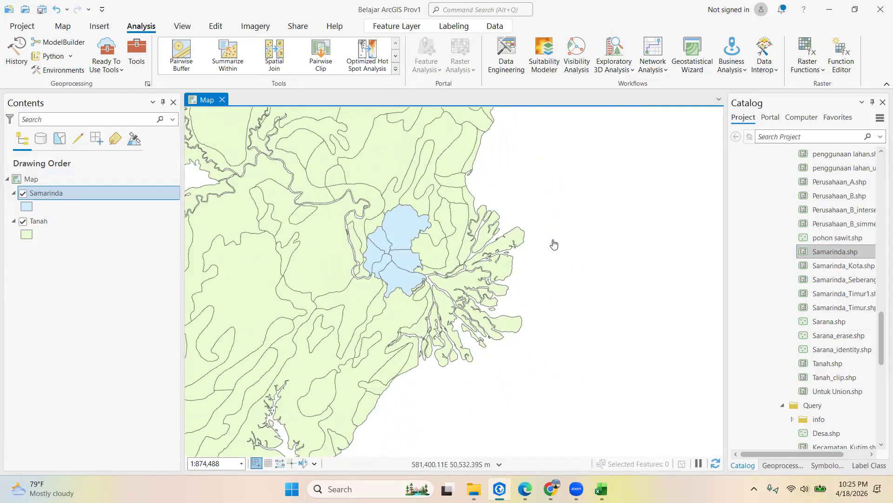
- Search the geoprocessing tools for "clip" and open the Clip analysis tool
{"action": "left_click", "coordinate": [133, 51]}
{"action": "scroll", "coordinate": [791, 317], "scroll_direction": "up", "scroll_amount": 3}
{"action": "scroll", "coordinate": [793, 318], "scroll_direction": "up", "scroll_amount": 4}
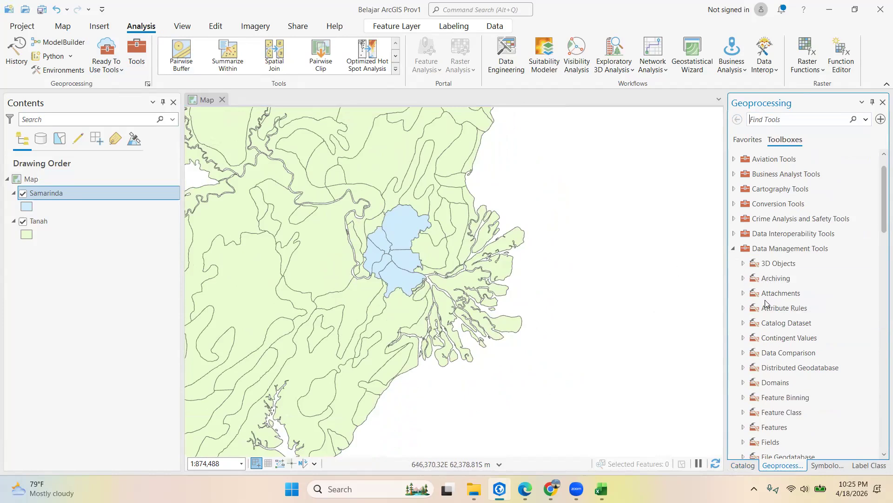
{"action": "scroll", "coordinate": [773, 338], "scroll_direction": "down", "scroll_amount": 4}
{"action": "scroll", "coordinate": [774, 339], "scroll_direction": "down", "scroll_amount": 3}
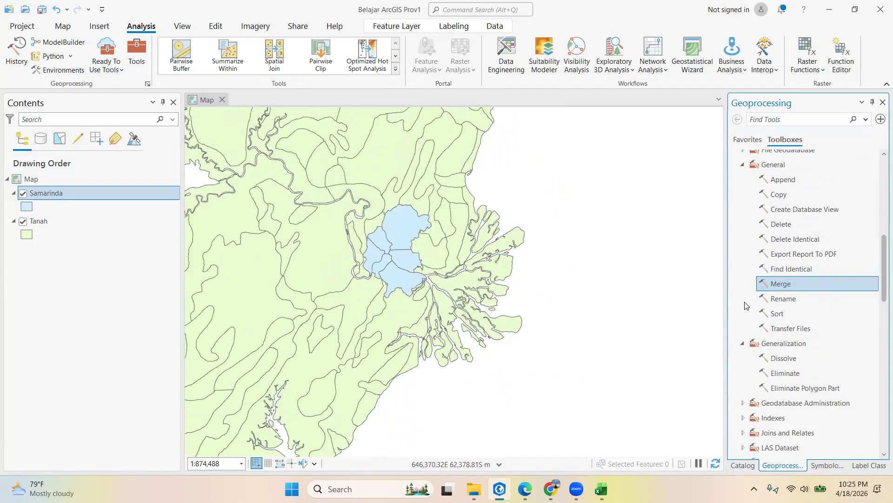
{"action": "scroll", "coordinate": [763, 347], "scroll_direction": "down", "scroll_amount": 3}
{"action": "scroll", "coordinate": [772, 233], "scroll_direction": "up", "scroll_amount": 10}
{"action": "left_click", "coordinate": [751, 120]}
{"action": "type", "text": "clip"}
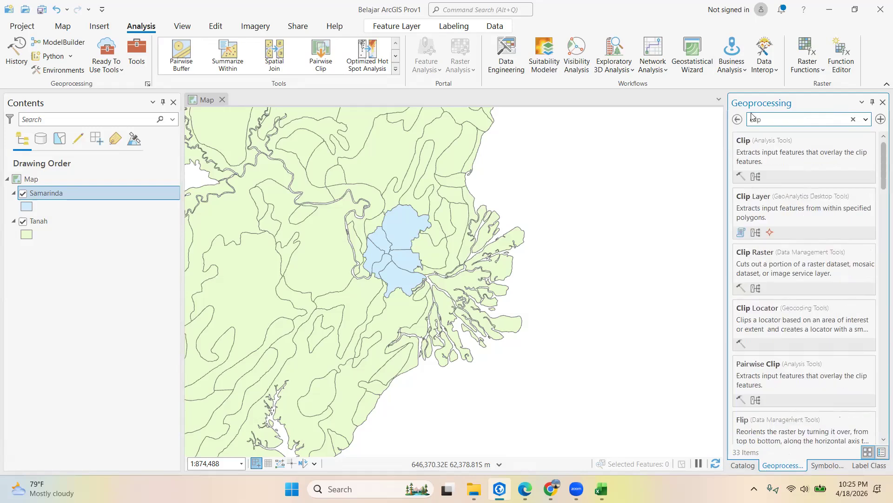
{"action": "left_click", "coordinate": [778, 157]}
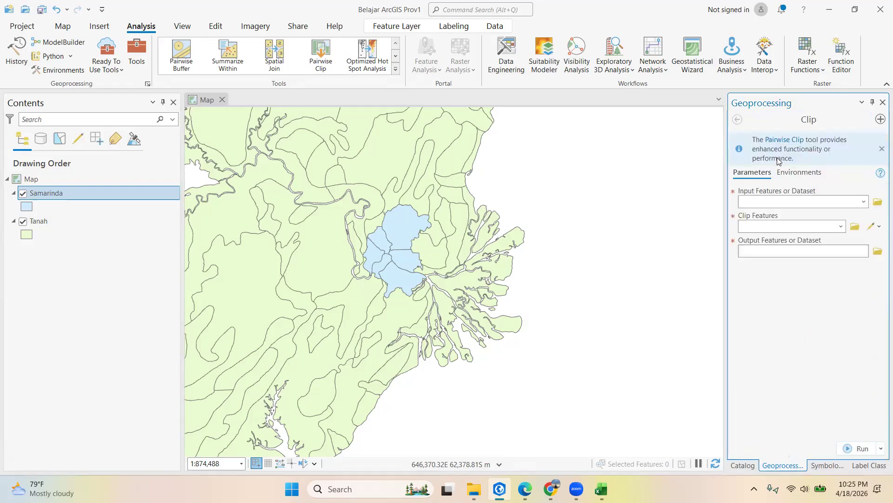
- Set Tanah as the input features and Samarinda as the clip features
{"action": "left_click", "coordinate": [864, 203]}
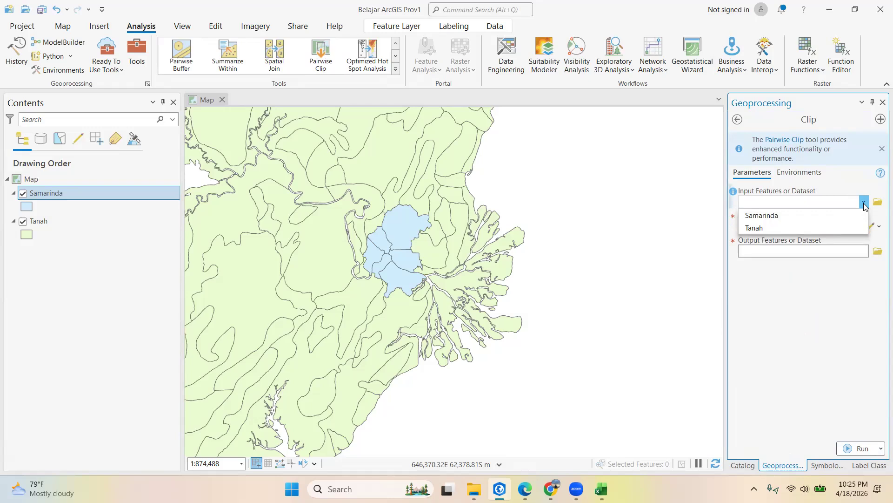
{"action": "left_click", "coordinate": [863, 203]}
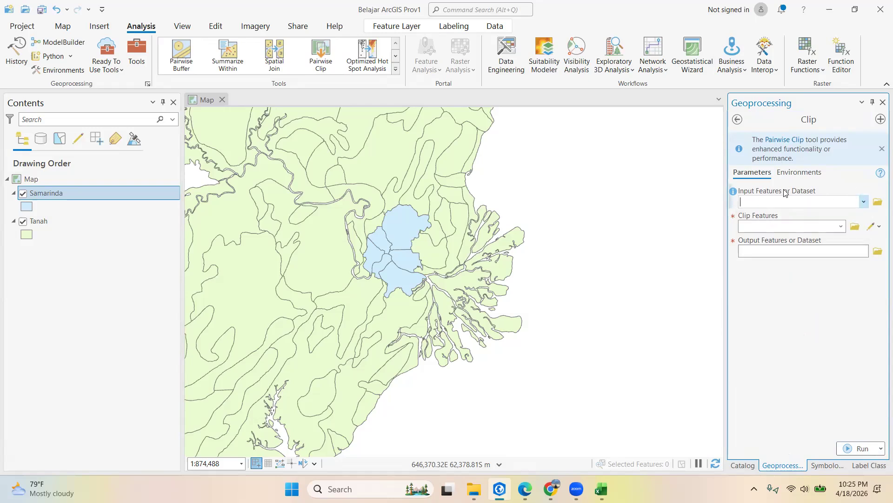
{"action": "left_click", "coordinate": [865, 202]}
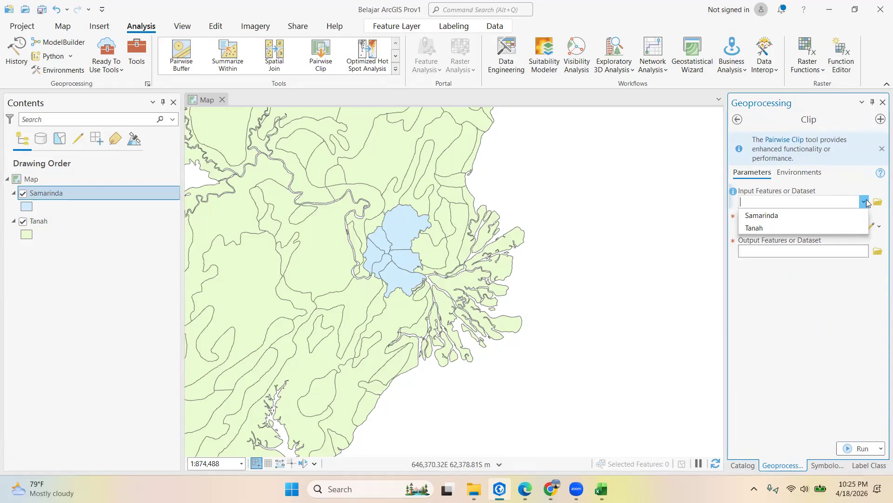
{"action": "left_click", "coordinate": [841, 231]}
{"action": "left_click", "coordinate": [831, 227]}
{"action": "left_click", "coordinate": [840, 228]}
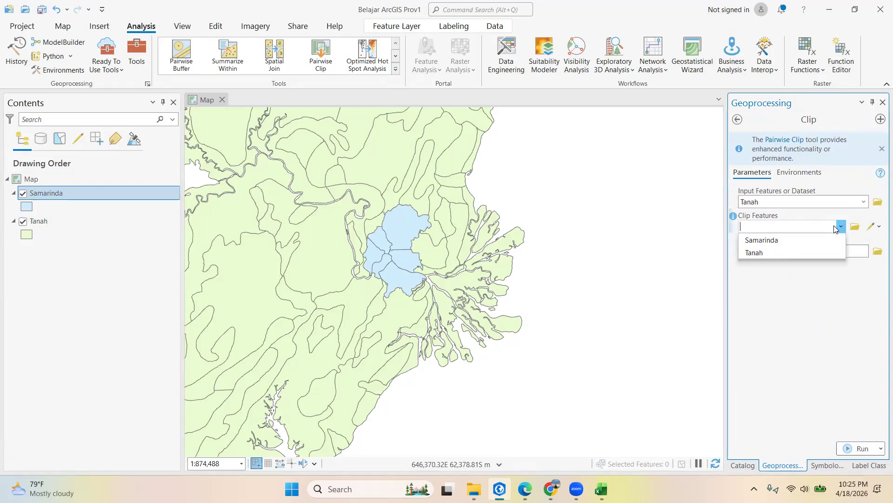
{"action": "left_click", "coordinate": [782, 240]}
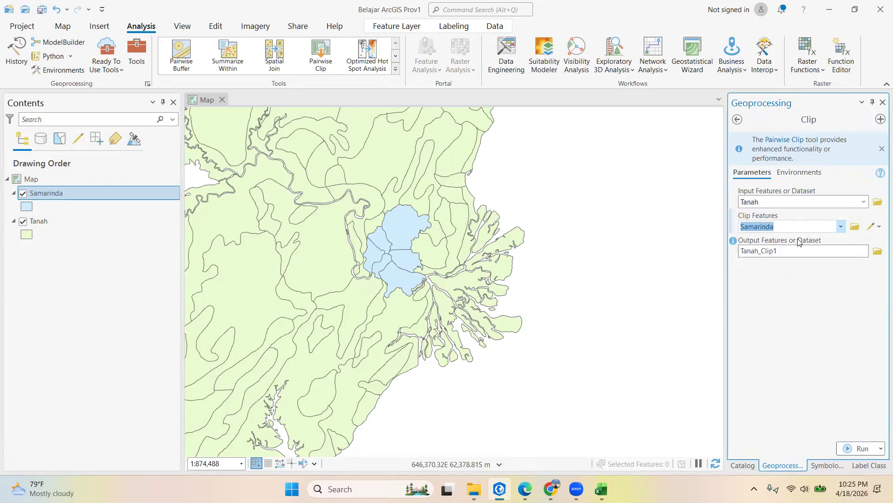
- Name the clip output tanah_clip in the Pertemuan 5 folder and run the tool
{"action": "left_click", "coordinate": [878, 251]}
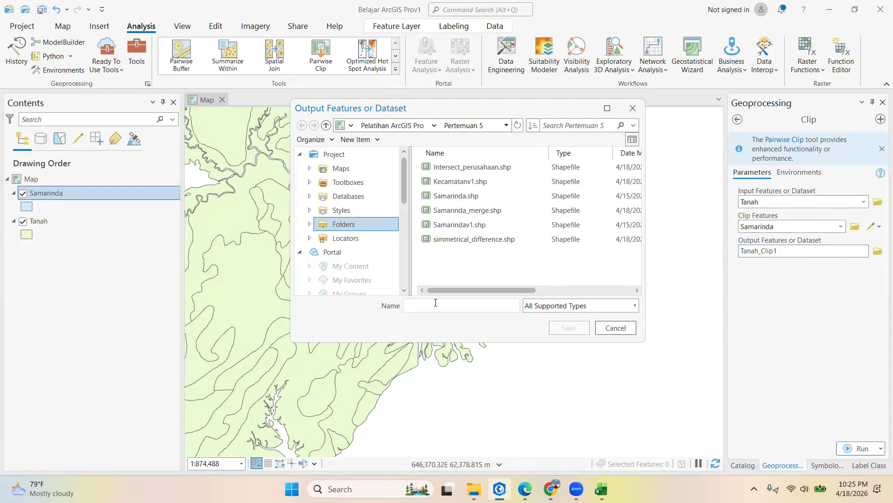
{"action": "type", "text": "tanah_clip"}
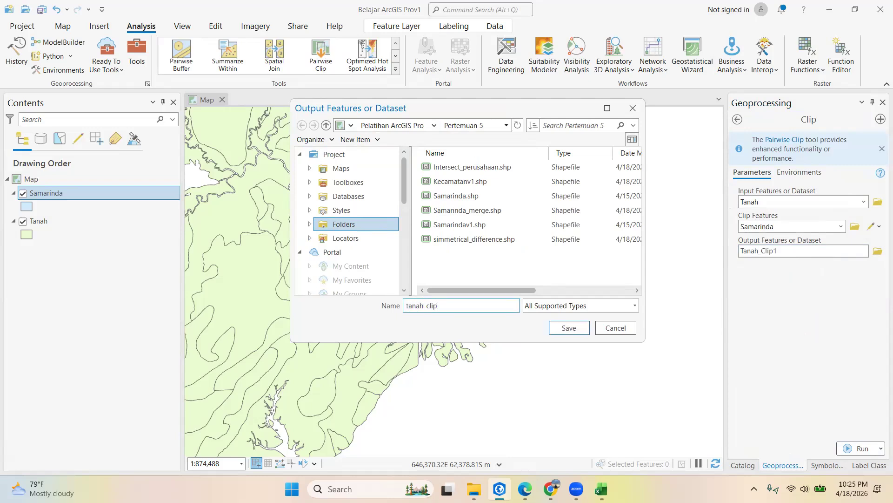
{"action": "key", "text": "Return"}
{"action": "left_click", "coordinate": [855, 448]}
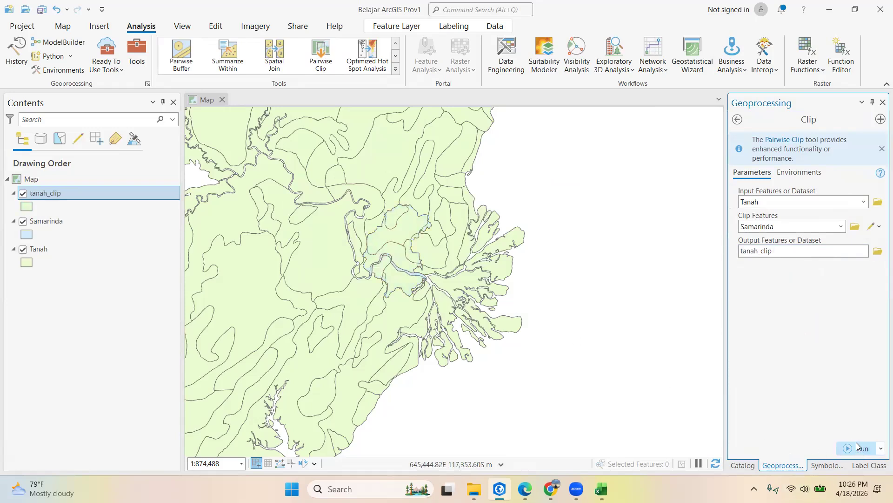
- Hide the Samarinda and Tanah layers so only the tanah_clip layer is displayed
{"action": "left_click", "coordinate": [23, 222]}
{"action": "left_click", "coordinate": [22, 249]}
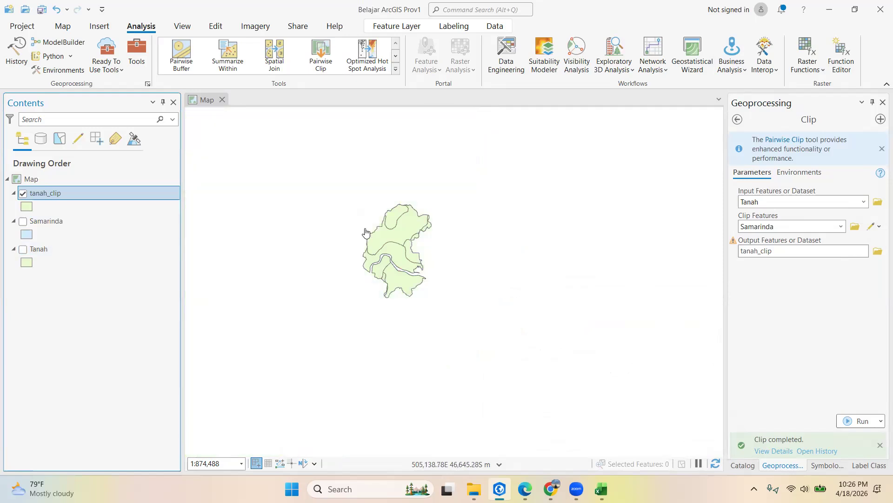
{"action": "scroll", "coordinate": [366, 232], "scroll_direction": "up", "scroll_amount": 3}
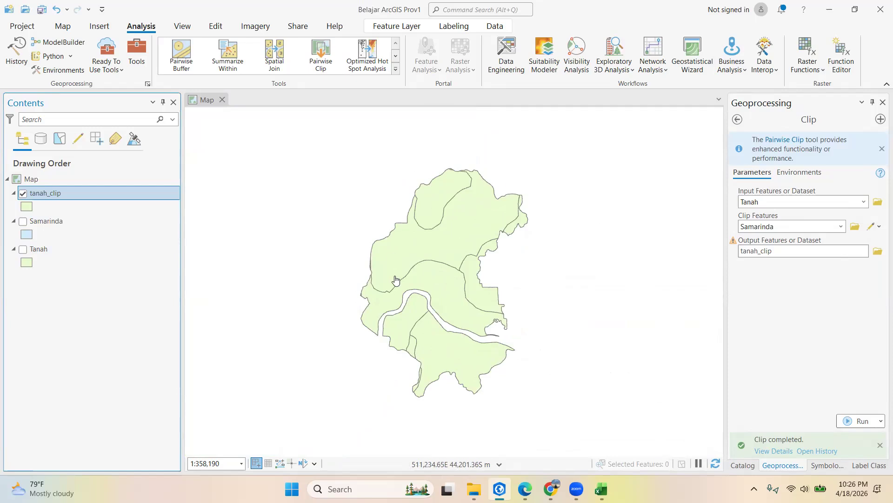
- Review the attribute table of the tanah_clip layer across all its fields and close it
{"action": "right_click", "coordinate": [97, 192]}
{"action": "left_click", "coordinate": [130, 124]}
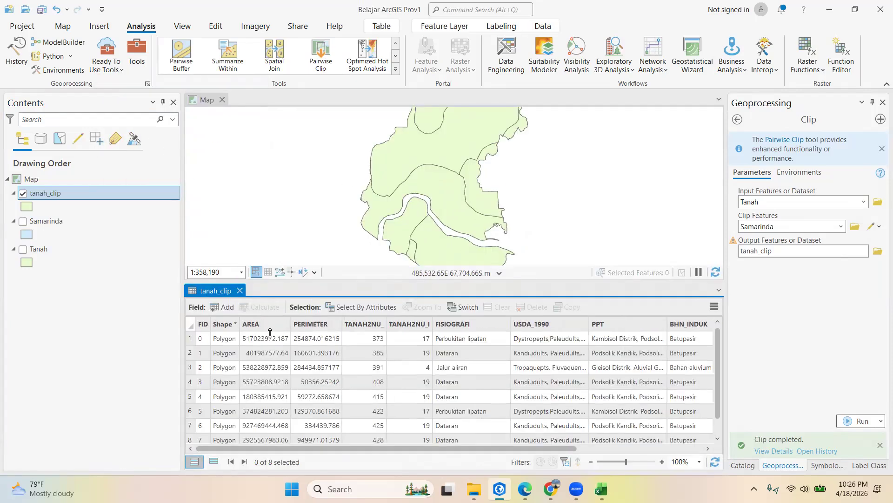
{"action": "left_click_drag", "start_coordinate": [331, 448], "coordinate": [461, 449]}
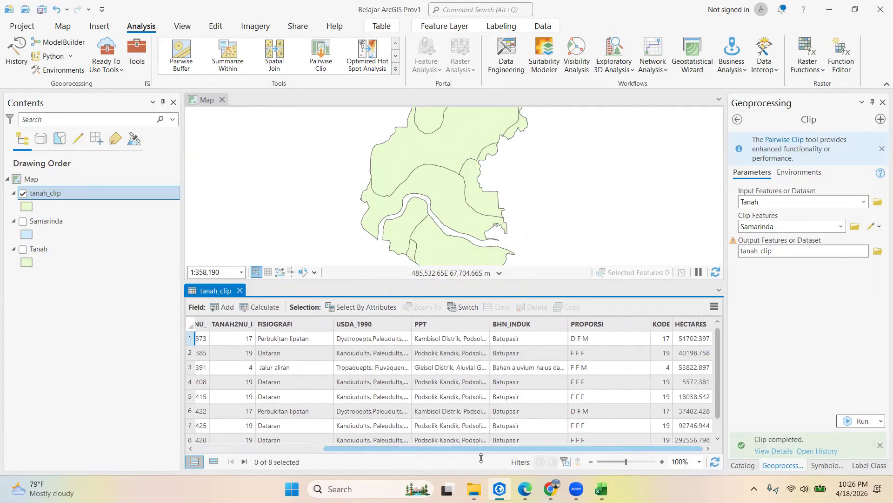
{"action": "scroll", "coordinate": [579, 404], "scroll_direction": "down", "scroll_amount": 1}
{"action": "scroll", "coordinate": [577, 395], "scroll_direction": "up", "scroll_amount": 1}
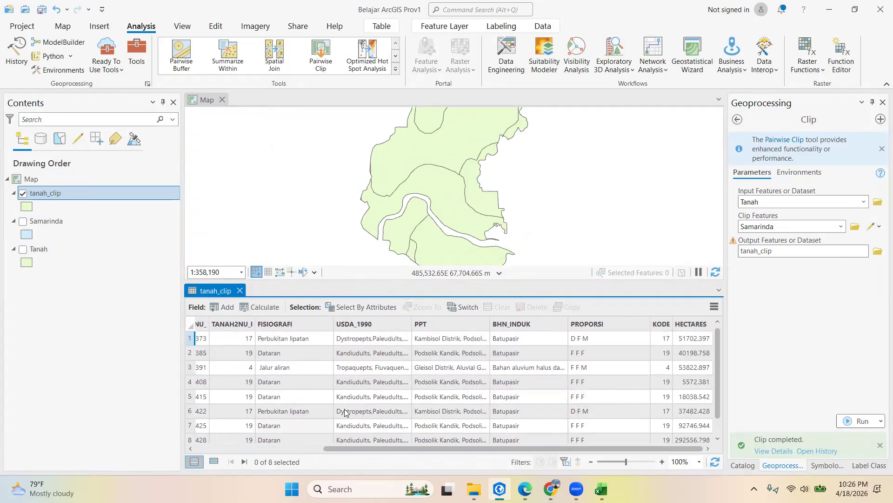
{"action": "left_click_drag", "start_coordinate": [420, 449], "coordinate": [484, 403]}
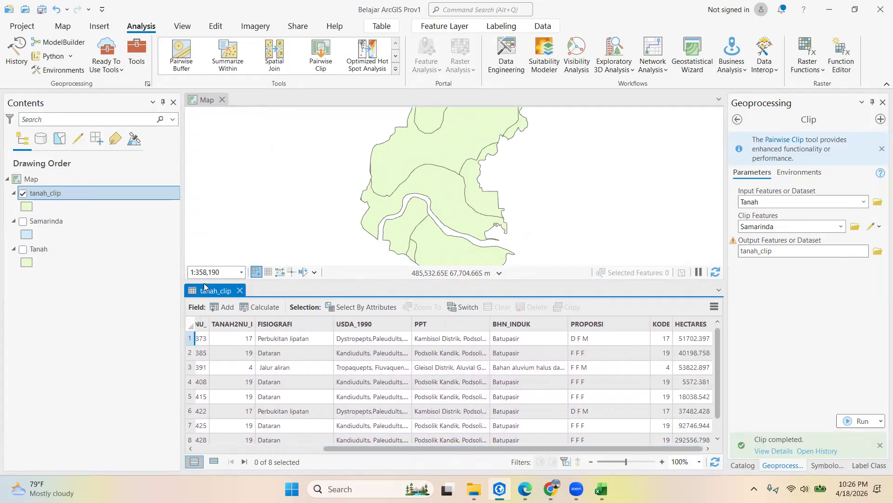
{"action": "left_click", "coordinate": [239, 291]}
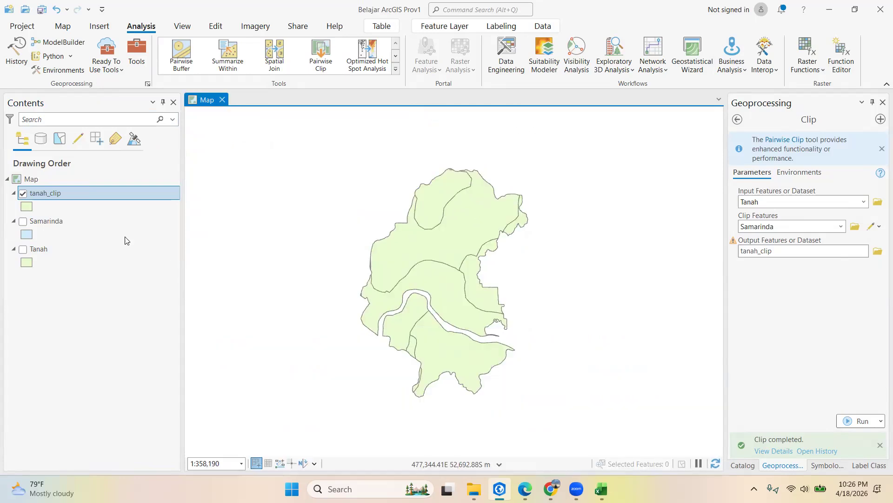
- Check the Samarinda layer's attribute table, close it, and show that layer beneath tanah_clip for comparison
{"action": "left_click", "coordinate": [68, 221]}
{"action": "right_click", "coordinate": [68, 221]}
{"action": "left_click", "coordinate": [117, 122]}
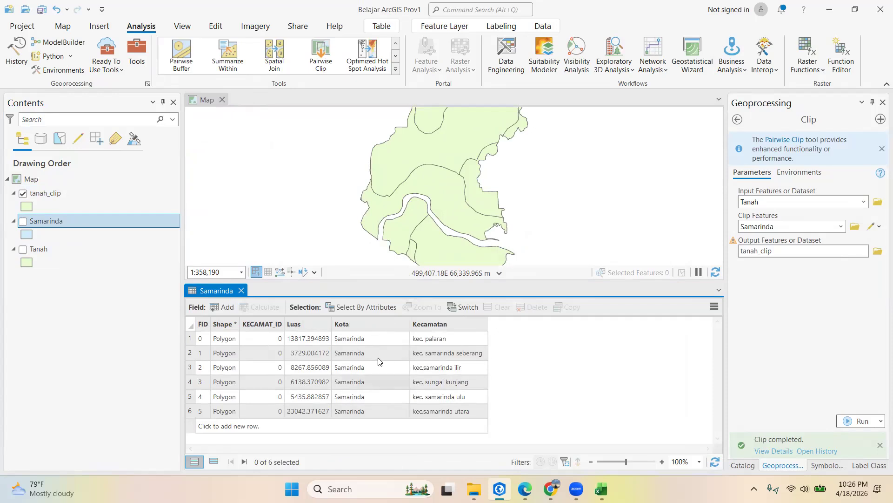
{"action": "left_click", "coordinate": [241, 290]}
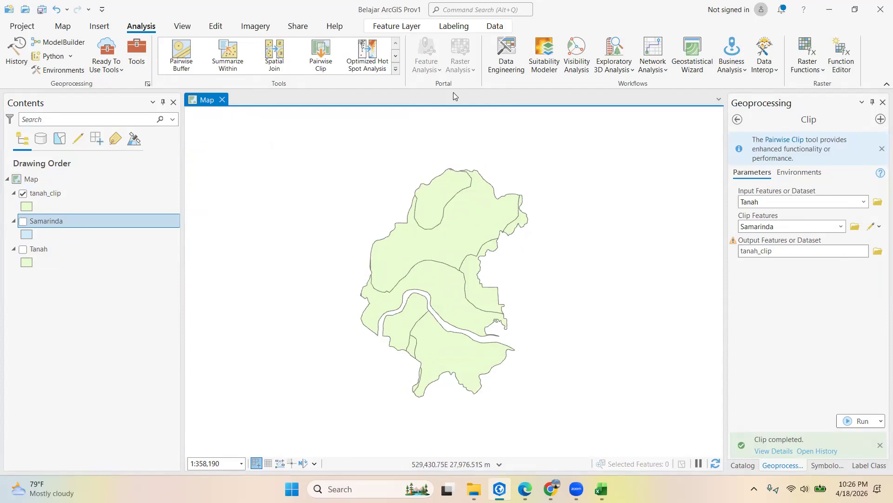
{"action": "left_click", "coordinate": [22, 223]}
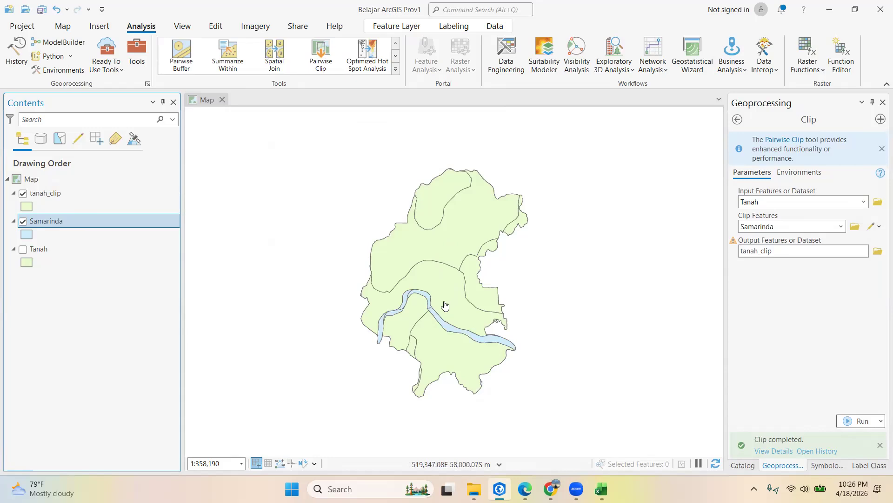
- Remove the tanah_clip, Samarinda and Tanah layers from the map and return to the project catalog
{"action": "left_click", "coordinate": [71, 195]}
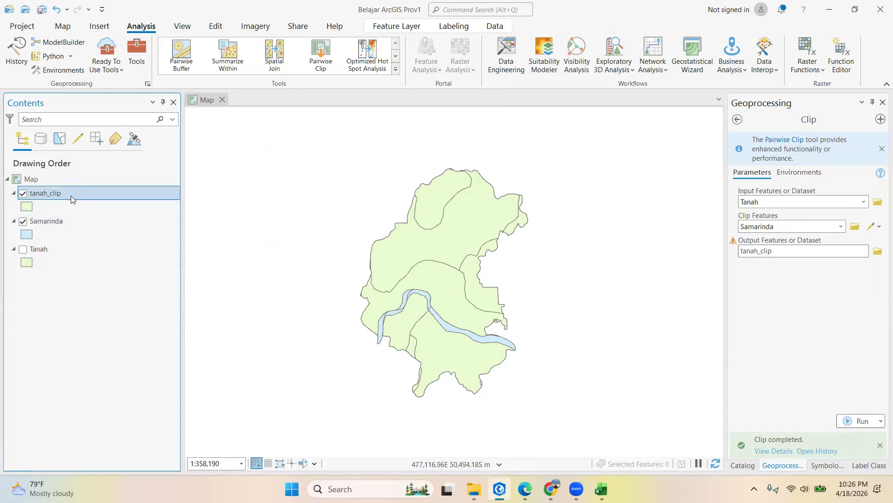
{"action": "left_click", "coordinate": [61, 249], "text": "shift"}
{"action": "right_click", "coordinate": [60, 247]}
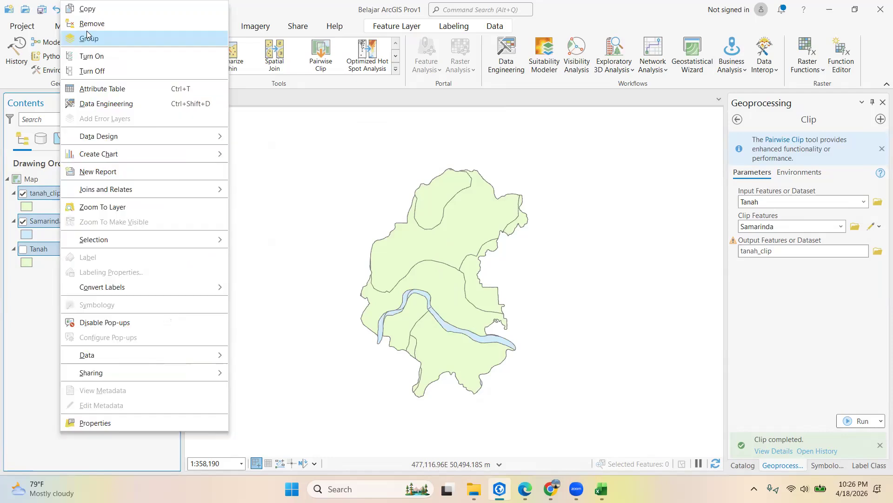
{"action": "left_click", "coordinate": [90, 24]}
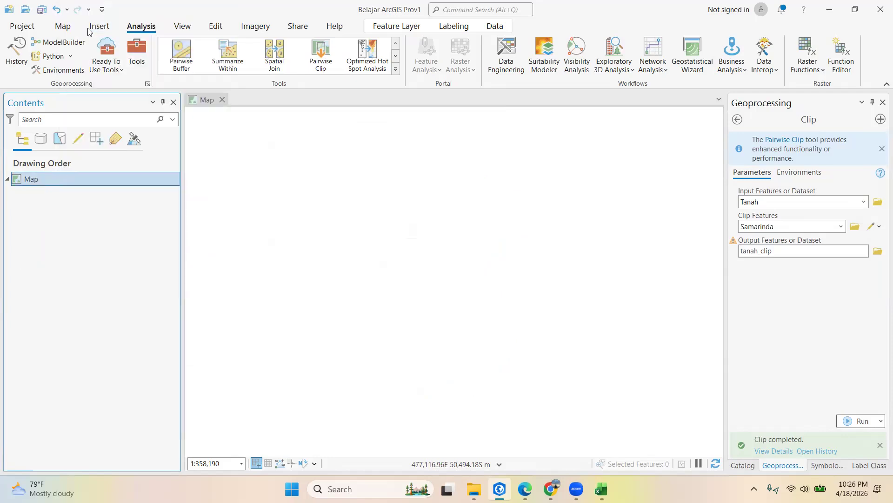
{"action": "left_click", "coordinate": [742, 465]}
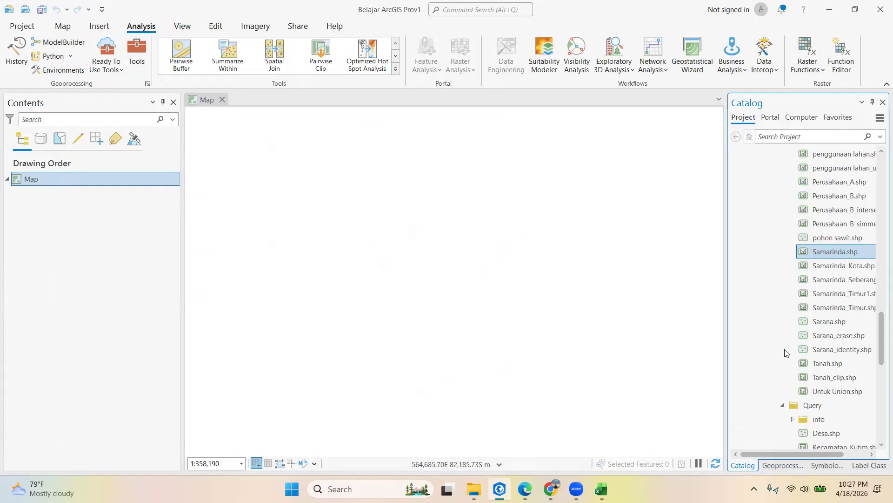
{"action": "scroll", "coordinate": [817, 368], "scroll_direction": "up", "scroll_amount": 5}
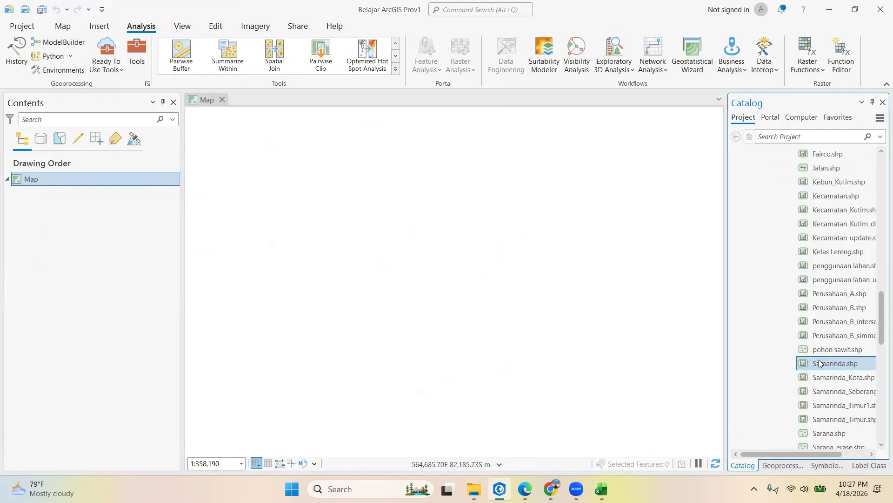
{"action": "left_click_drag", "start_coordinate": [827, 279], "coordinate": [604, 273]}
{"action": "left_click_drag", "start_coordinate": [838, 293], "coordinate": [598, 301]}
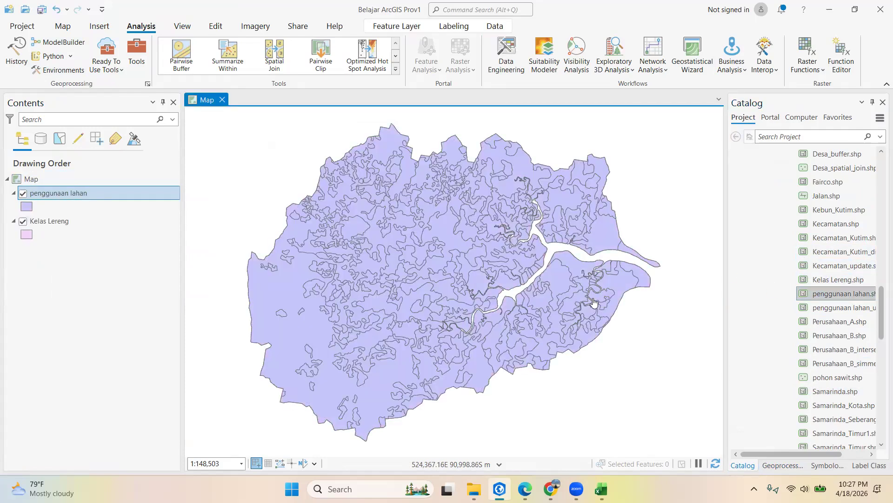
{"action": "left_click", "coordinate": [97, 222]}
{"action": "left_click", "coordinate": [94, 193], "text": "ctrl"}
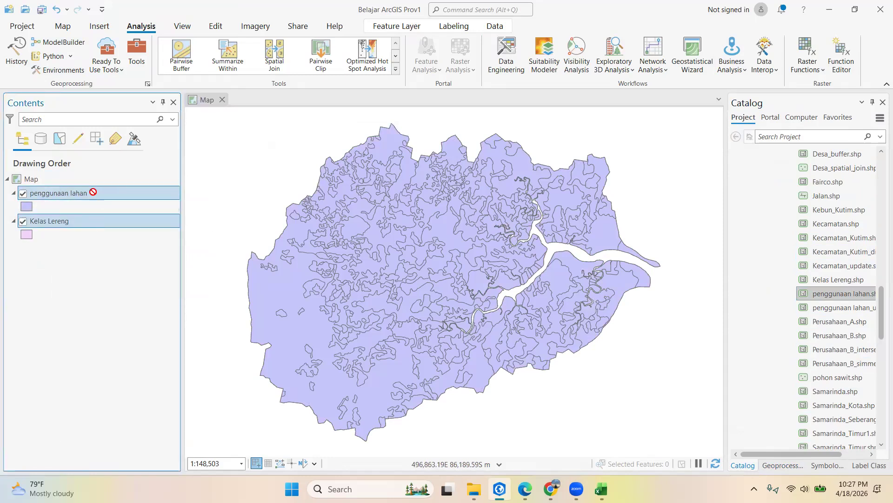
{"action": "right_click", "coordinate": [93, 192]}
{"action": "left_click", "coordinate": [125, 58]}
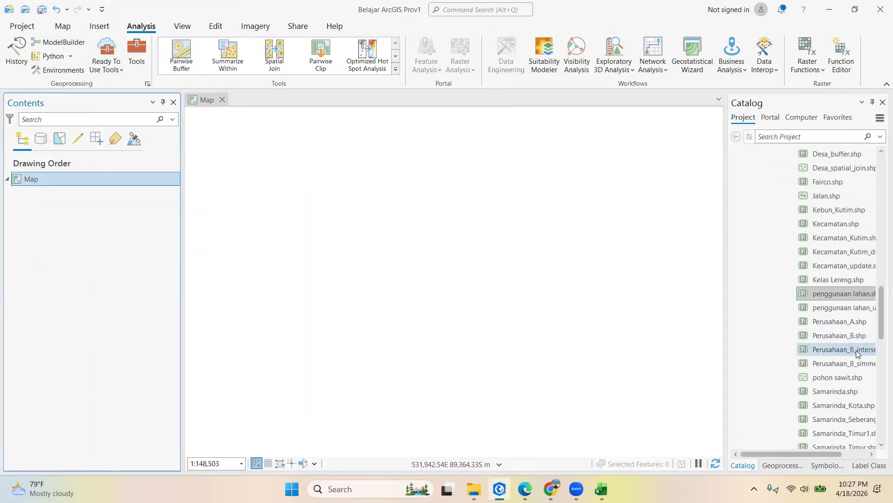
- Add the Perusahaan_A and Perusahaan_B shapefiles to the map and bring their overlap into view
{"action": "scroll", "coordinate": [847, 326], "scroll_direction": "down", "scroll_amount": 2}
{"action": "mouse_move", "coordinate": [838, 293]}
{"action": "left_mouse_down"}
{"action": "mouse_move", "coordinate": [538, 291]}
{"action": "mouse_move", "coordinate": [605, 306]}
{"action": "left_mouse_up"}
{"action": "left_click_drag", "start_coordinate": [483, 337], "coordinate": [591, 319]}
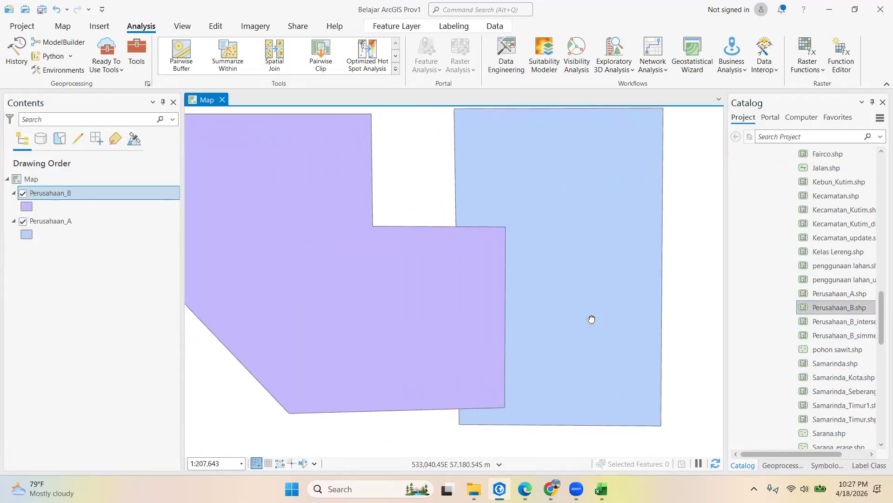
- Open the attribute table of Perusahaan_B and add a new field with name and alias Nama
{"action": "scroll", "coordinate": [587, 318], "scroll_direction": "down", "scroll_amount": 2}
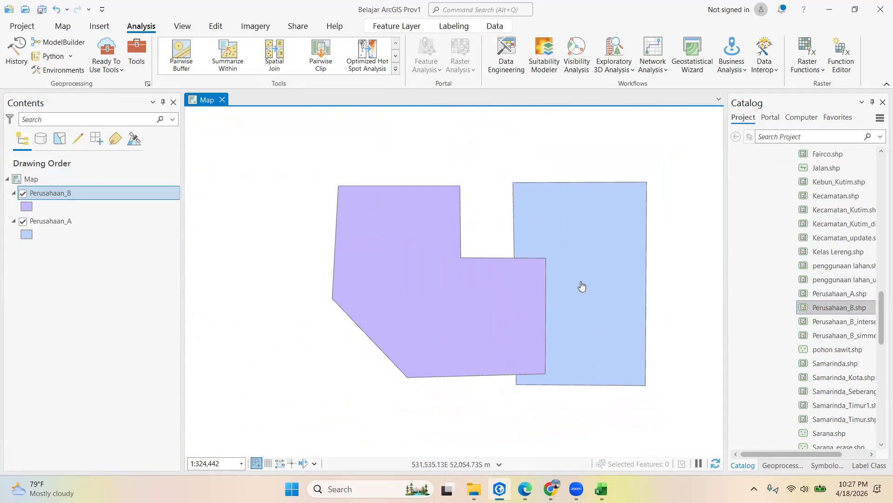
{"action": "scroll", "coordinate": [547, 299], "scroll_direction": "up", "scroll_amount": 2}
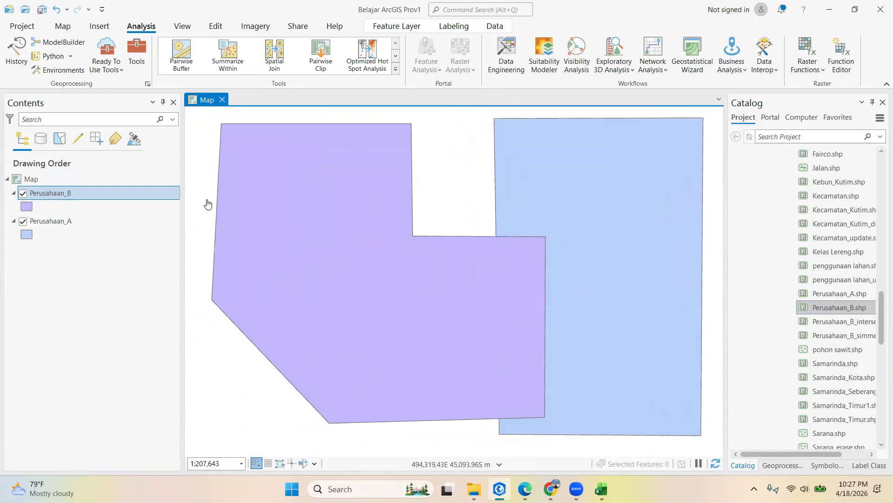
{"action": "right_click", "coordinate": [125, 193]}
{"action": "left_click", "coordinate": [153, 124]}
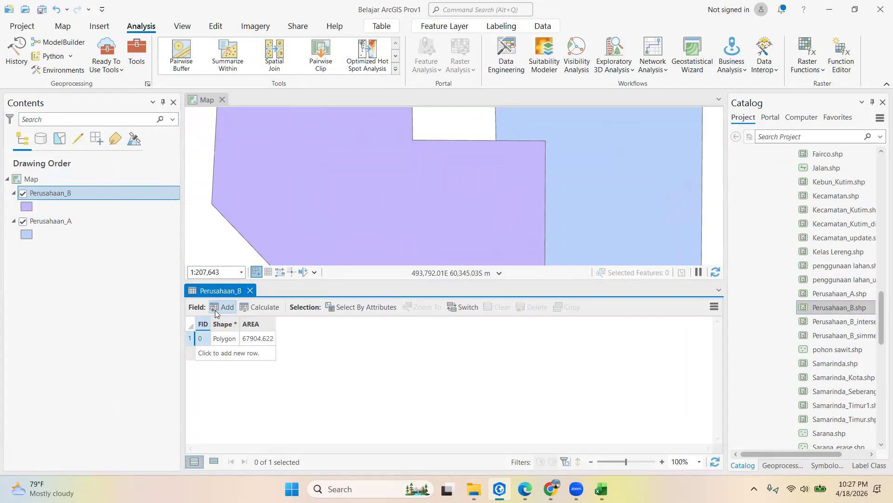
{"action": "left_click", "coordinate": [222, 308]}
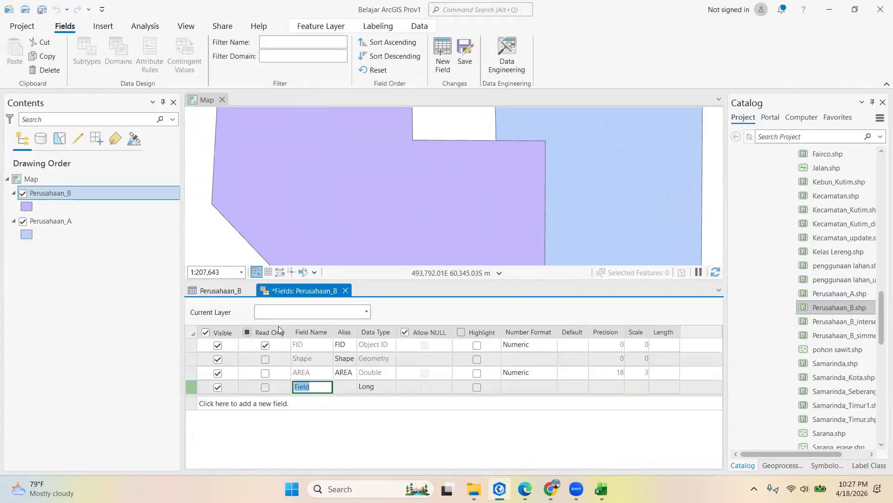
{"action": "type", "text": "Nama"}
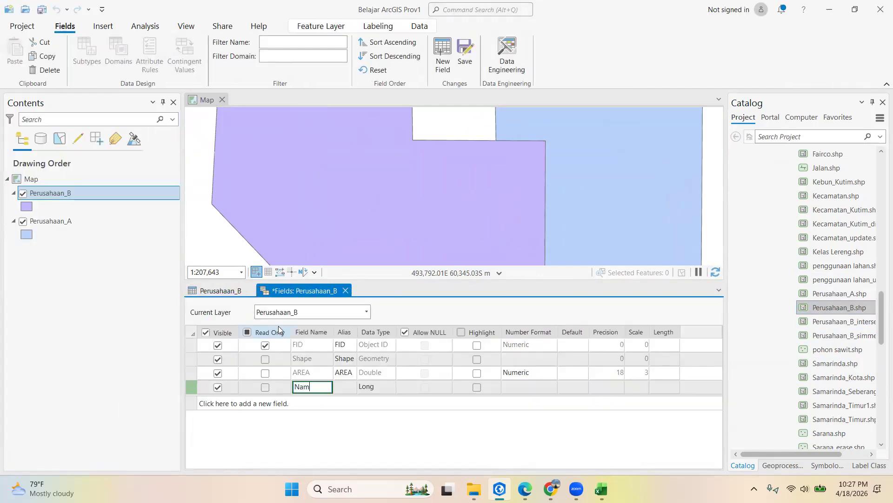
{"action": "key", "text": "Tab"}
{"action": "type", "text": "Nama"}
{"action": "key", "text": "Tab"}
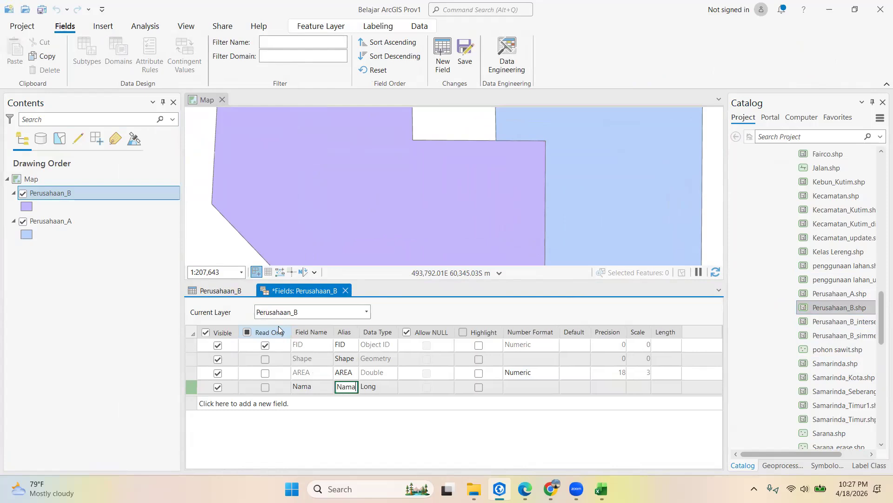
- Set the data type of the Nama field in Perusahaan_B to Text, then save and close the field design
{"action": "key", "text": "alt+Down"}
{"action": "left_click", "coordinate": [376, 458]}
{"action": "left_click", "coordinate": [538, 389]}
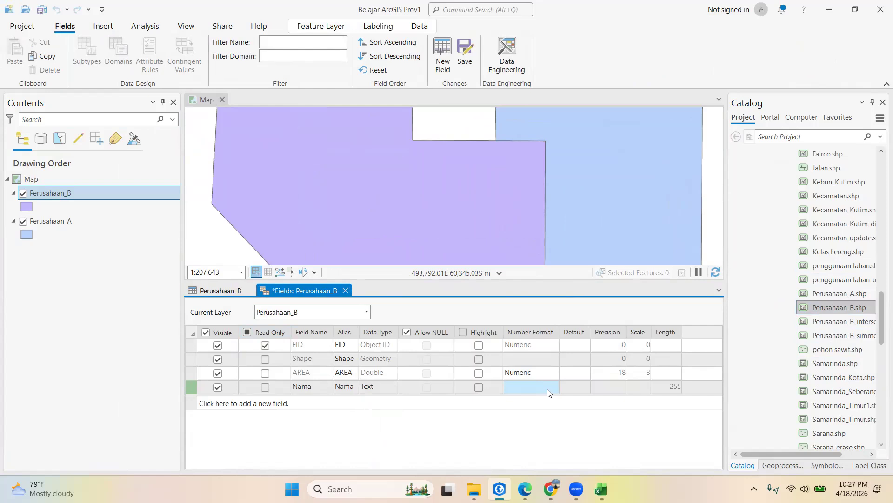
{"action": "left_click", "coordinate": [465, 52]}
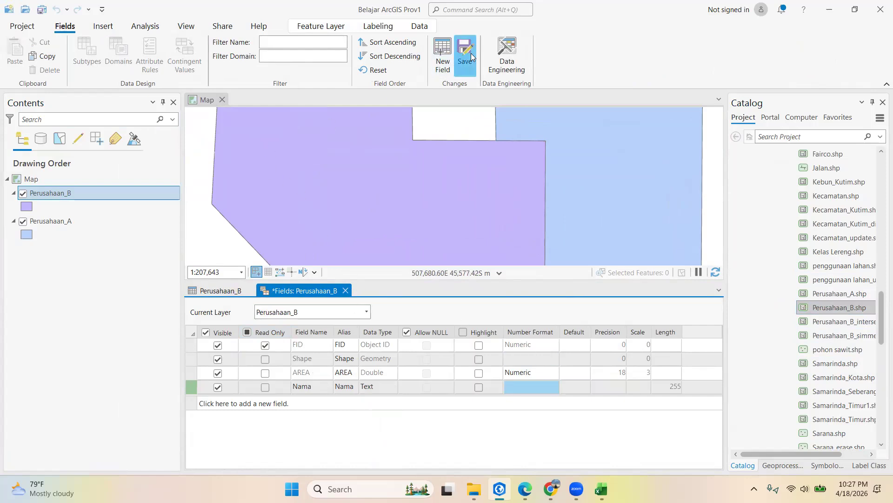
{"action": "left_click", "coordinate": [344, 291]}
- Enter Perusahaan B as the Nama value of the Perusahaan_B record and save the edits
{"action": "left_click", "coordinate": [329, 338]}
{"action": "left_click", "coordinate": [329, 338]}
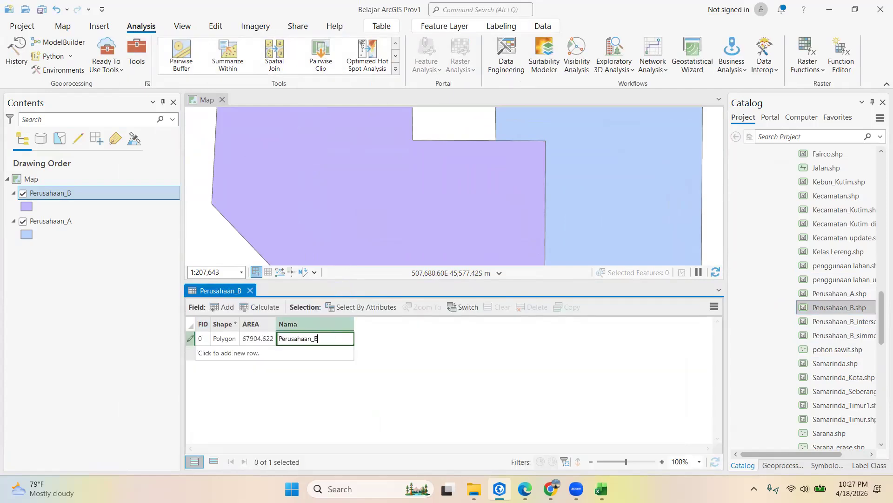
{"action": "key", "text": "Return"}
{"action": "double_click", "coordinate": [332, 335]}
{"action": "key", "text": "Return"}
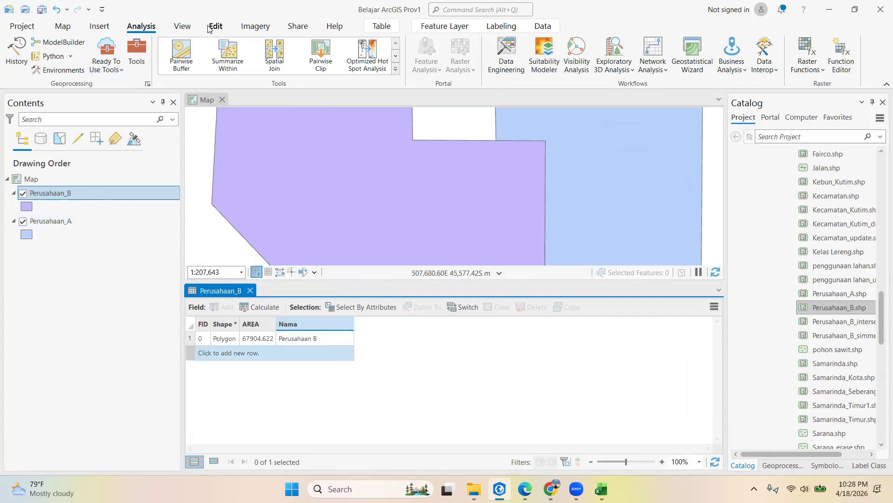
{"action": "left_click", "coordinate": [93, 49]}
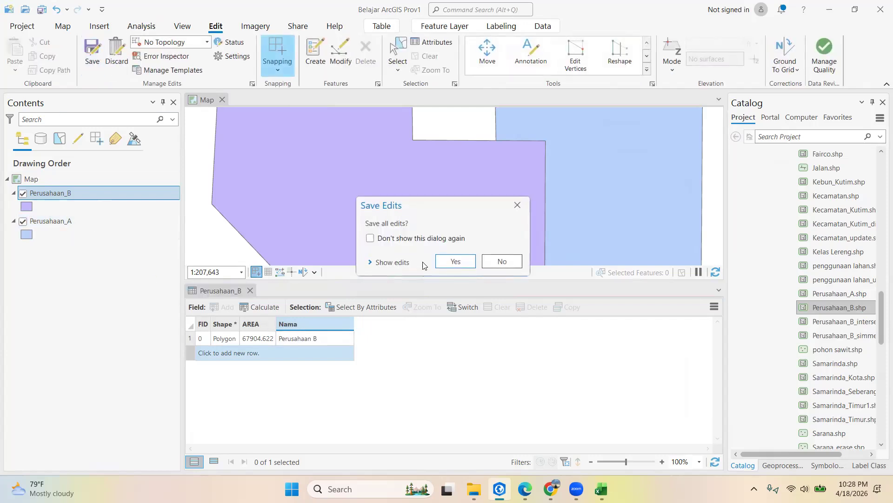
{"action": "left_click", "coordinate": [457, 259]}
- Open the attribute table of Perusahaan_A and add a new field to it
{"action": "right_click", "coordinate": [66, 222]}
{"action": "left_click", "coordinate": [122, 124]}
{"action": "left_click", "coordinate": [228, 307]}
{"action": "type", "text": "Perusahaan"}
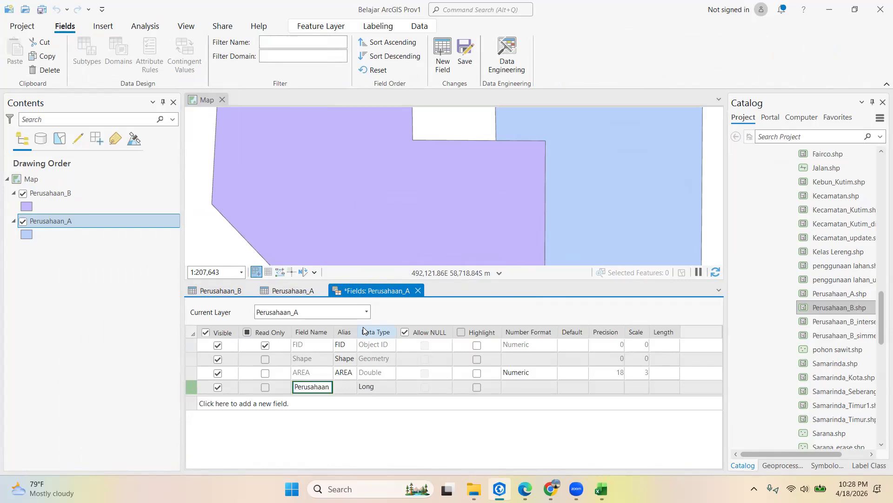
{"action": "key", "text": "BackSpace"}
{"action": "key", "text": "BackSpace"}
{"action": "key", "text": "BackSpace"}
{"action": "key", "text": "BackSpace"}
{"action": "key", "text": "BackSpace"}
{"action": "key", "text": "BackSpace"}
{"action": "key", "text": "BackSpace"}
{"action": "key", "text": "BackSpace"}
{"action": "key", "text": "BackSpace"}
{"action": "key", "text": "BackSpace"}
- Name the new Perusahaan_A field Nama with data type Text, then save and close the field design
{"action": "type", "text": "Name"}
{"action": "left_click", "coordinate": [220, 291]}
{"action": "left_click", "coordinate": [387, 291]}
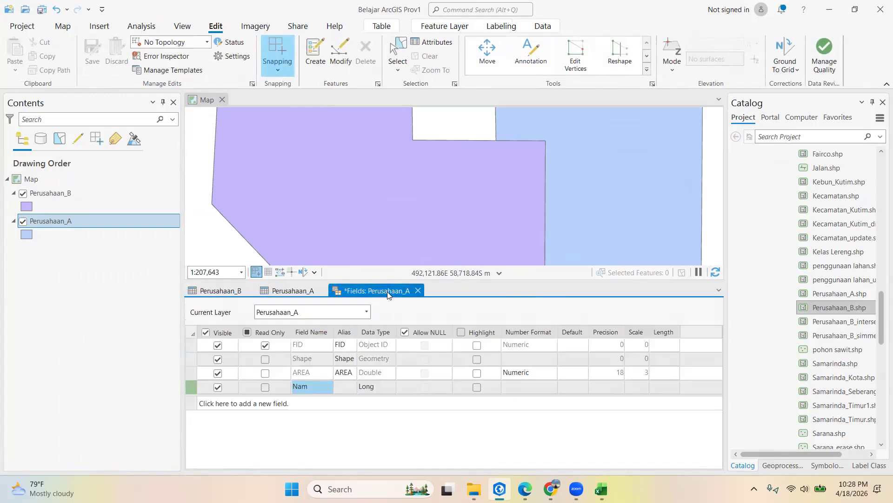
{"action": "left_click", "coordinate": [312, 385]}
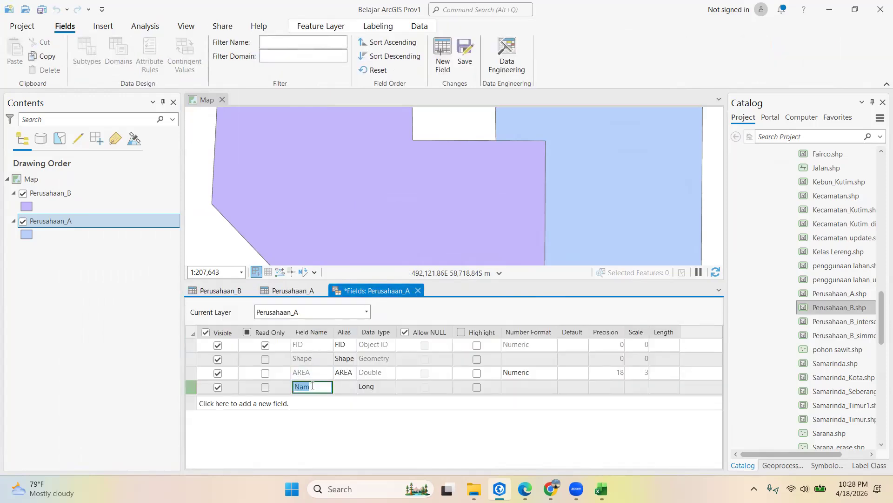
{"action": "type", "text": "a"}
{"action": "left_click", "coordinate": [357, 389]}
{"action": "left_click", "coordinate": [373, 387]}
{"action": "left_click", "coordinate": [393, 387]}
{"action": "left_click", "coordinate": [372, 458]}
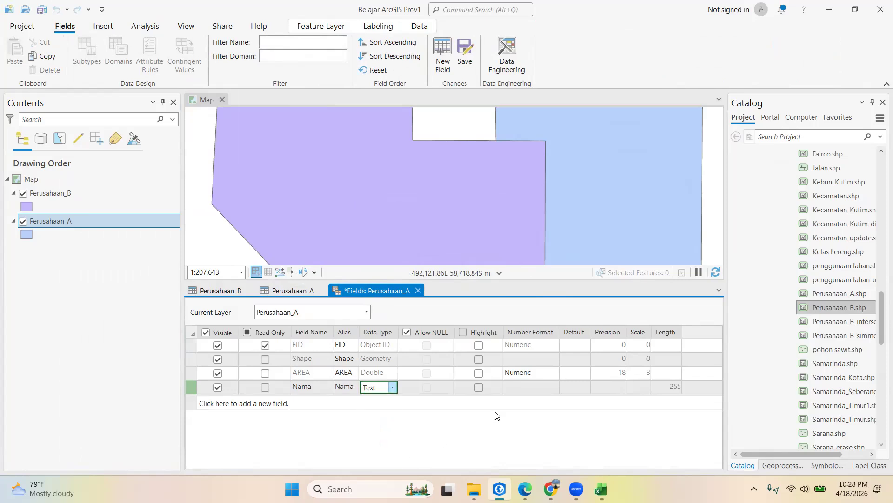
{"action": "left_click", "coordinate": [461, 58]}
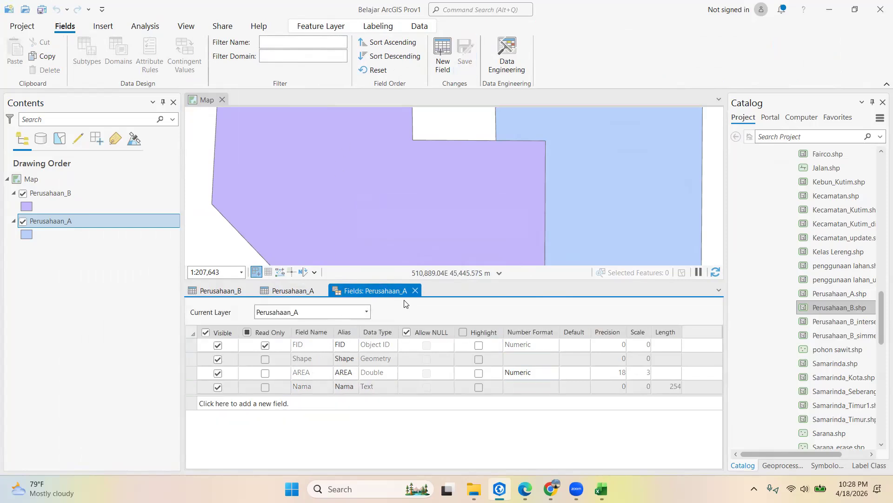
{"action": "left_click", "coordinate": [415, 290]}
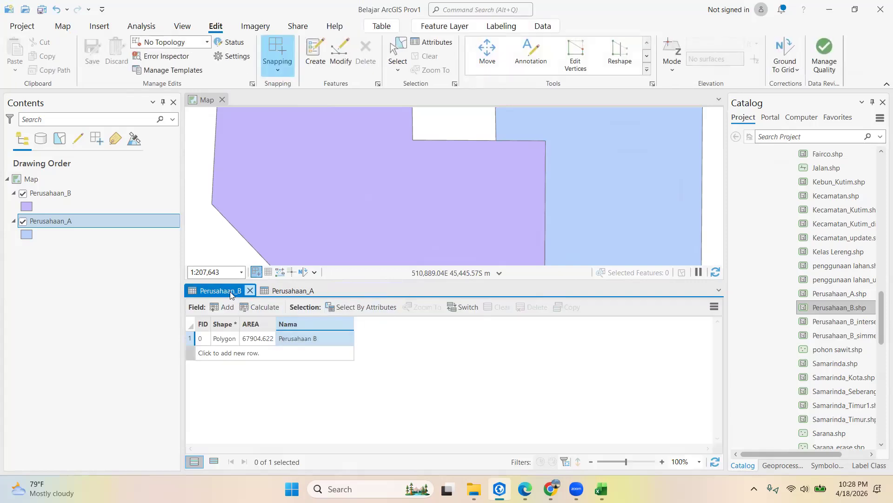
- Enter Perusahaan A as the Nama value of the record in the Perusahaan_A table
{"action": "left_click", "coordinate": [281, 290]}
{"action": "double_click", "coordinate": [298, 340]}
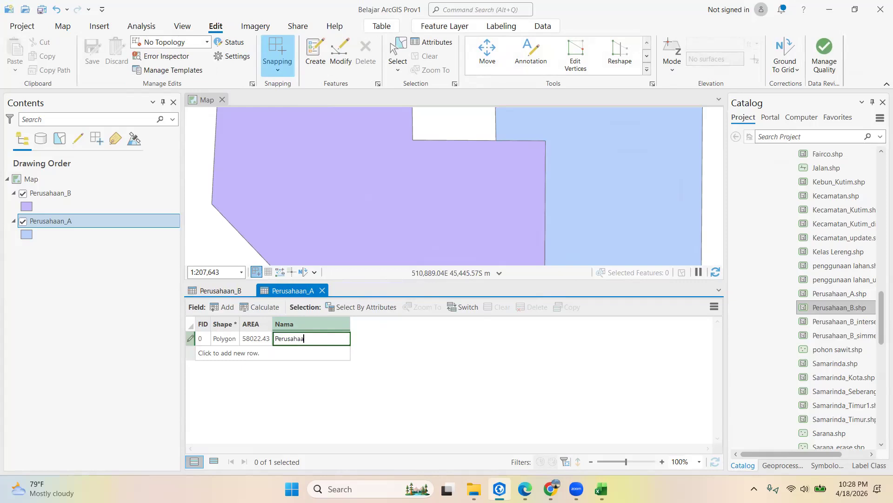
{"action": "type", "text": "Perusahaan A"}
{"action": "key", "text": "Return"}
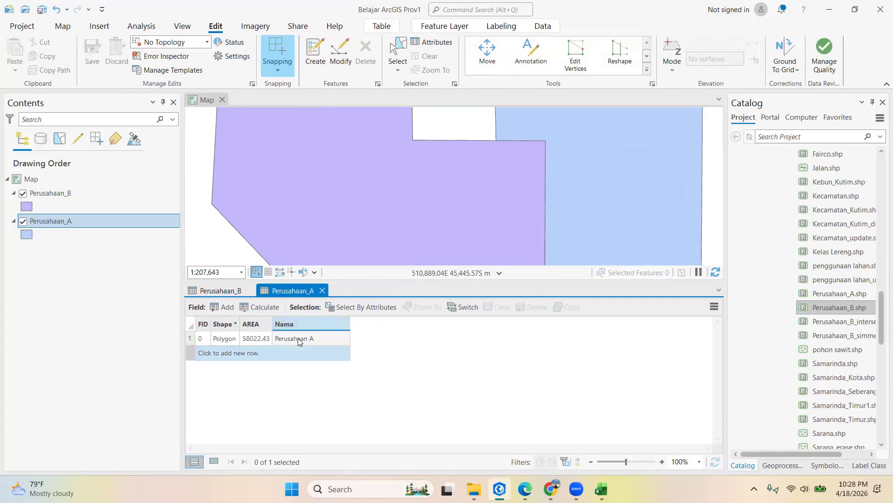
- Close both attribute tables and save all edits
{"action": "left_click", "coordinate": [250, 290]}
{"action": "left_click", "coordinate": [250, 291]}
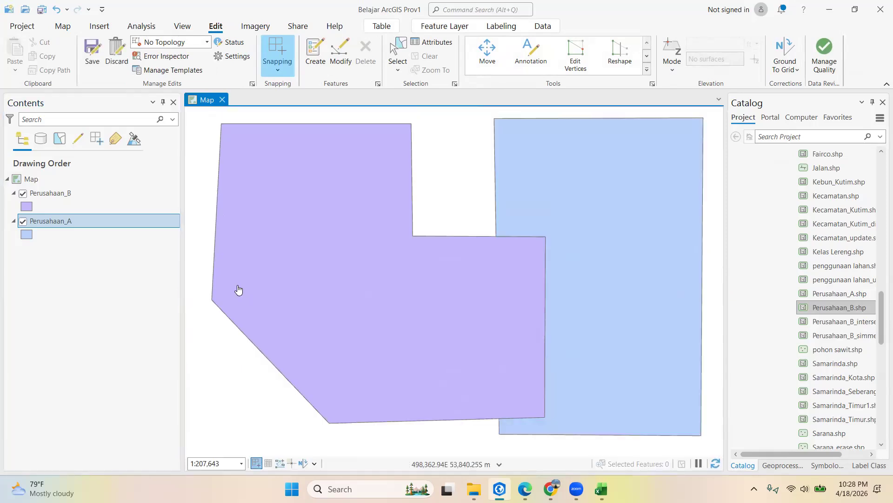
{"action": "left_click", "coordinate": [142, 26]}
{"action": "left_click", "coordinate": [216, 27]}
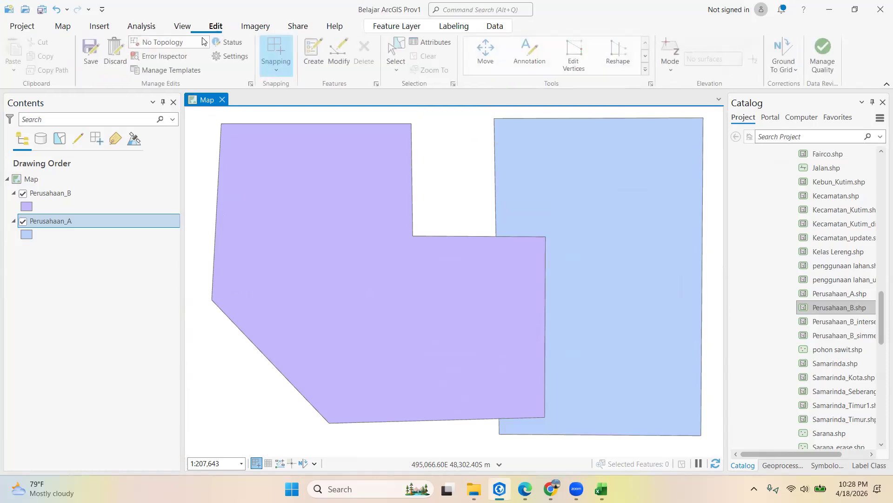
{"action": "left_click", "coordinate": [92, 52]}
{"action": "left_click", "coordinate": [446, 262]}
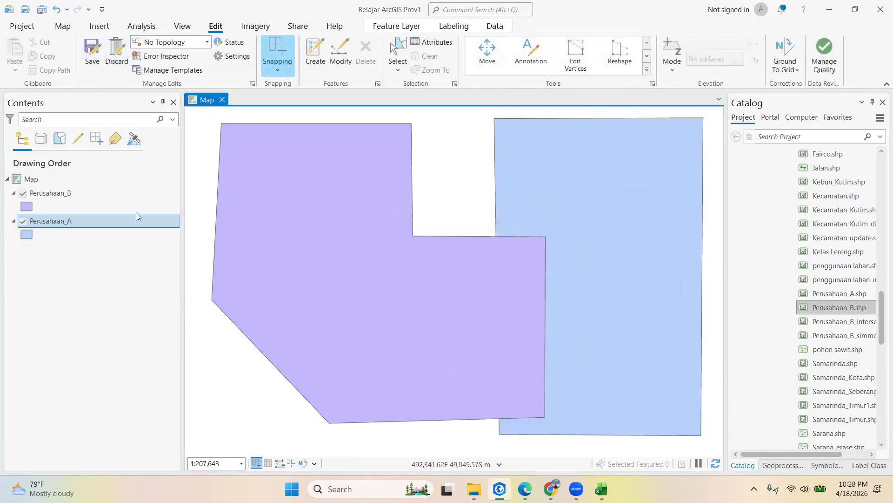
- Find the Union analysis tool and set Perusahaan_A and Perusahaan_B as its input features
{"action": "scroll", "coordinate": [801, 361], "scroll_direction": "up", "scroll_amount": 10}
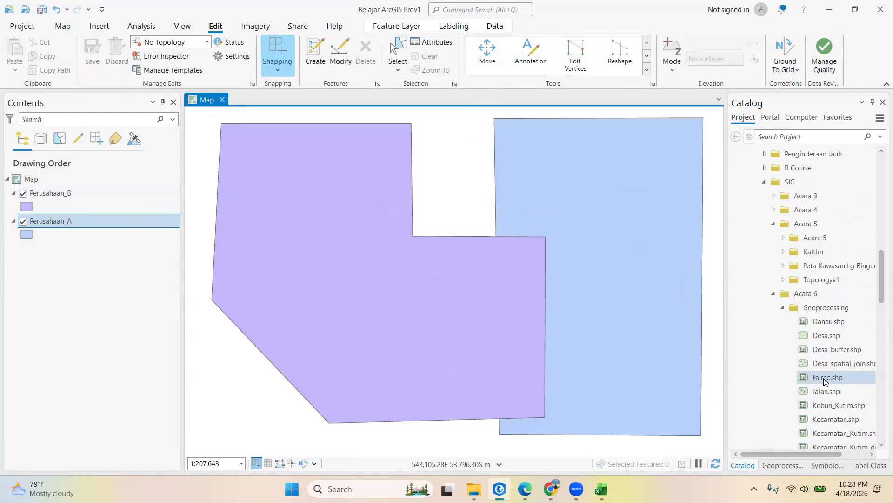
{"action": "left_click", "coordinate": [783, 465]}
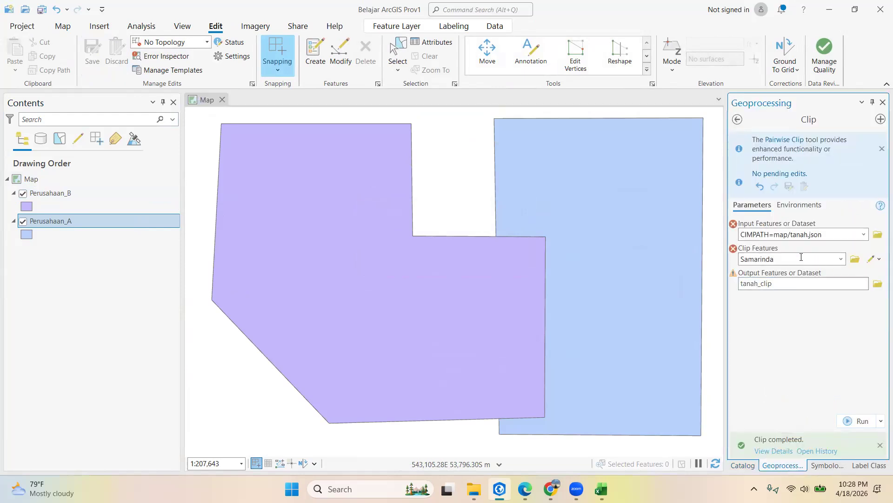
{"action": "left_click", "coordinate": [737, 119]}
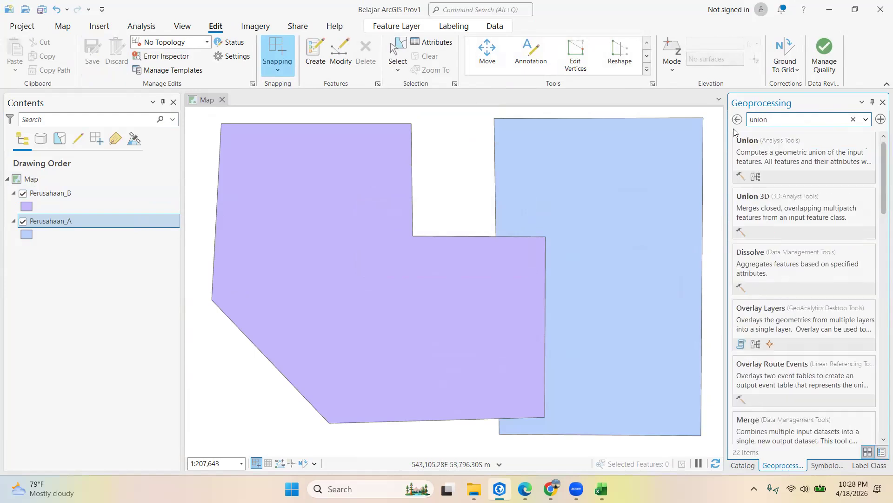
{"action": "left_click", "coordinate": [786, 143]}
{"action": "left_click", "coordinate": [786, 366]}
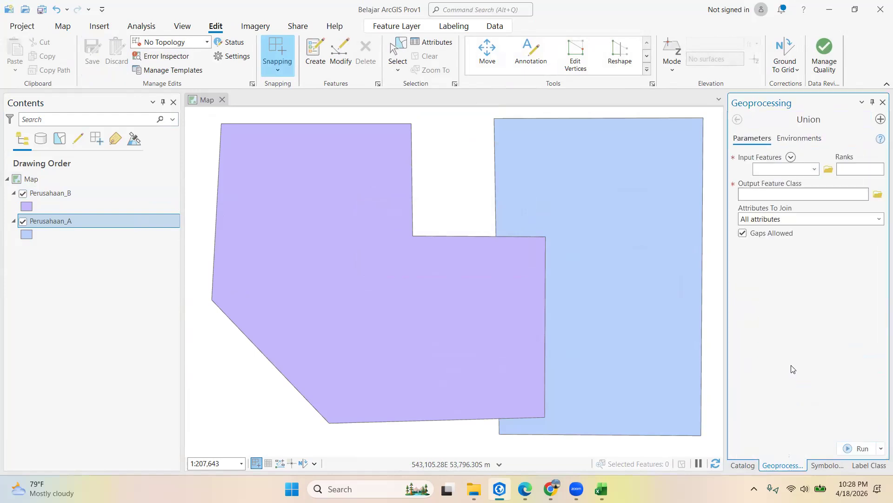
{"action": "left_click", "coordinate": [50, 192], "text": "ctrl"}
{"action": "left_click_drag", "start_coordinate": [52, 194], "coordinate": [795, 173]}
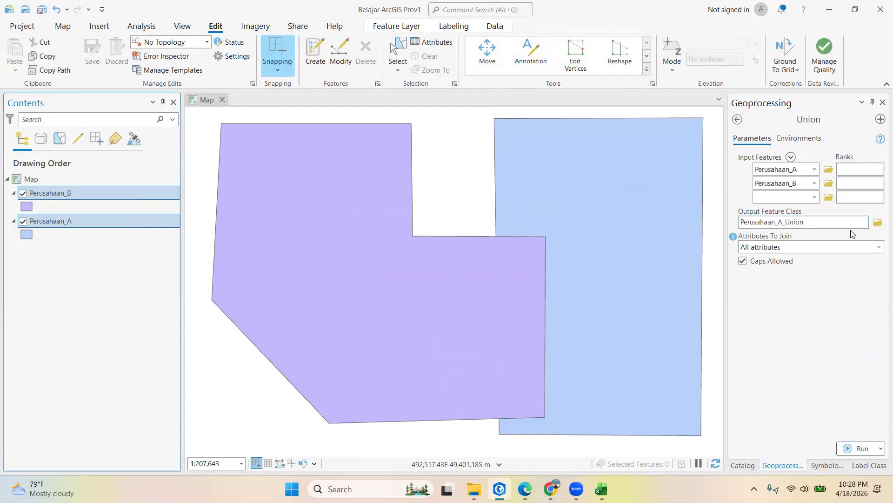
- Run the Union with output Perusahaan_union in the Pertemuan 5 folder, and hide the Perusahaan_B and Perusahaan_A layers
{"action": "left_click", "coordinate": [878, 222]}
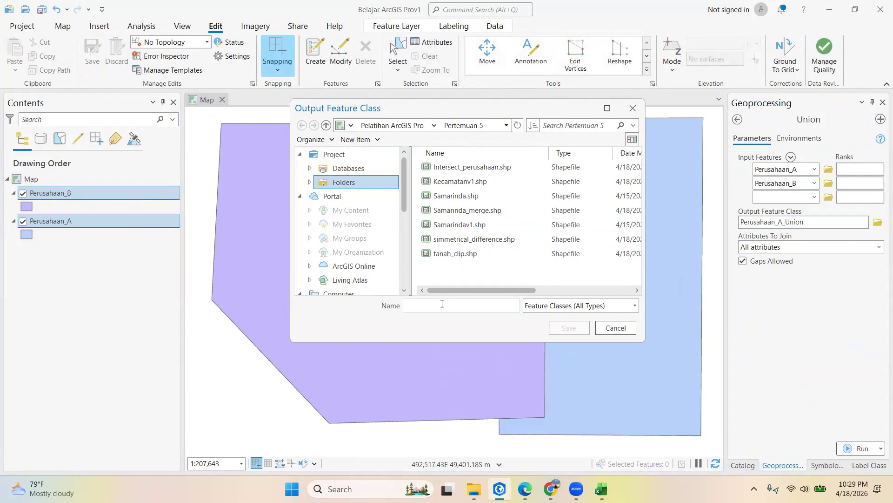
{"action": "type", "text": "Perusahaan_uni"}
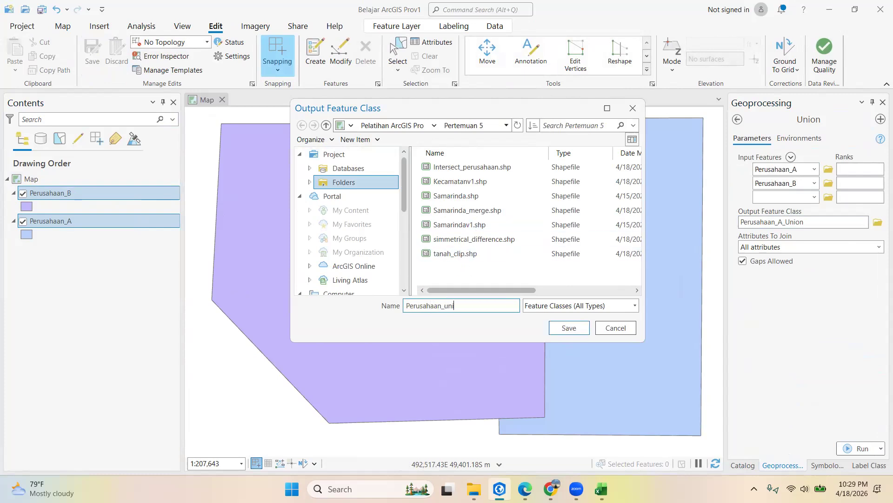
{"action": "type", "text": "on"}
{"action": "key", "text": "Return"}
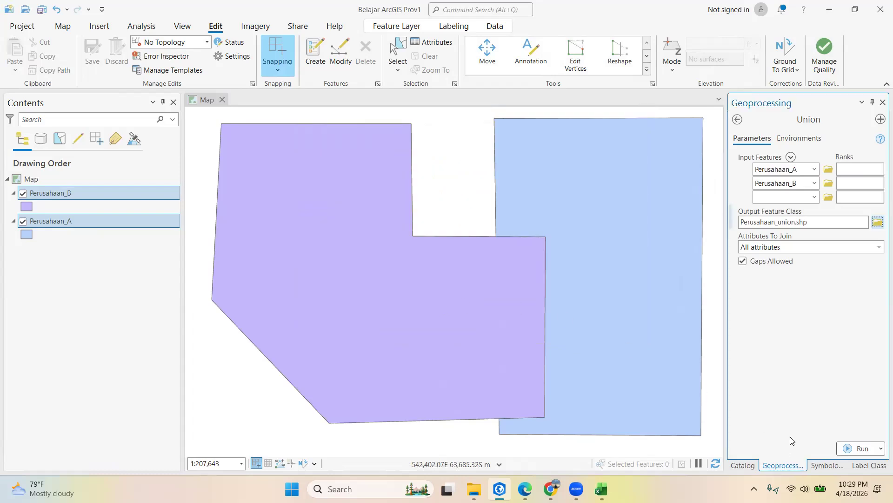
{"action": "left_click", "coordinate": [848, 447]}
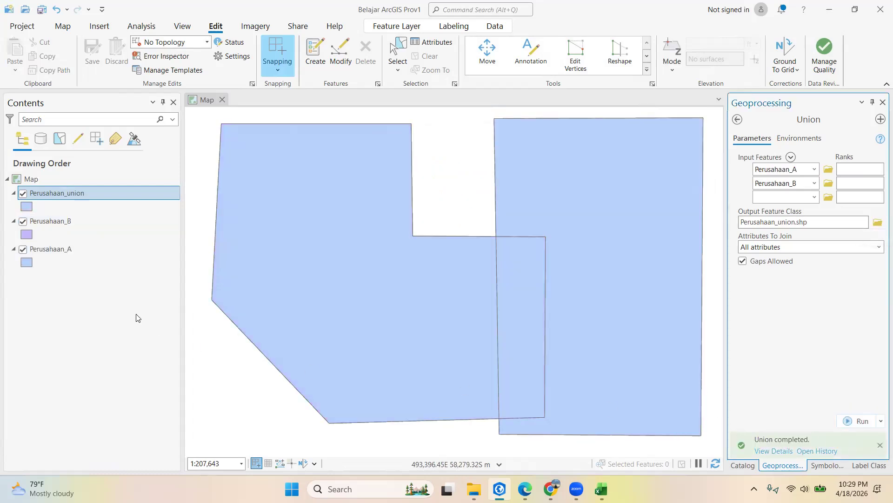
{"action": "left_click", "coordinate": [23, 221]}
{"action": "left_click", "coordinate": [22, 249]}
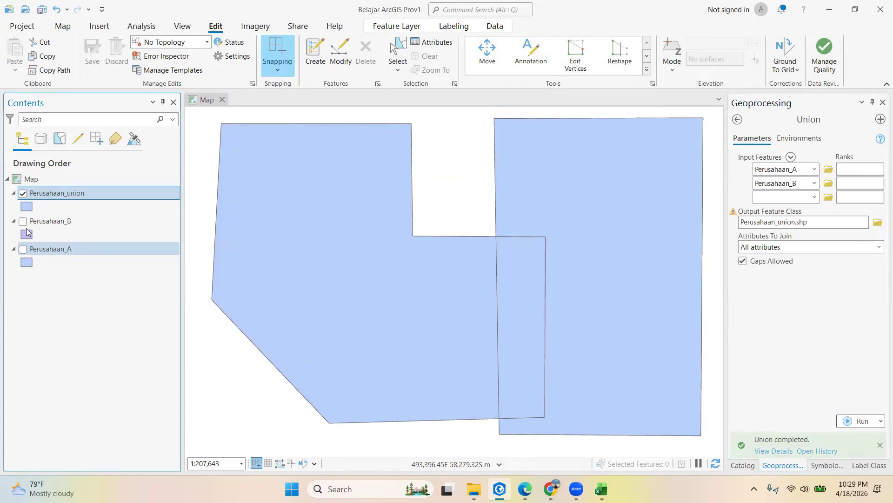
- Open the attribute table of Perusahaan_union and select its first record to locate that polygon on the map
{"action": "right_click", "coordinate": [45, 195]}
{"action": "left_click", "coordinate": [99, 122]}
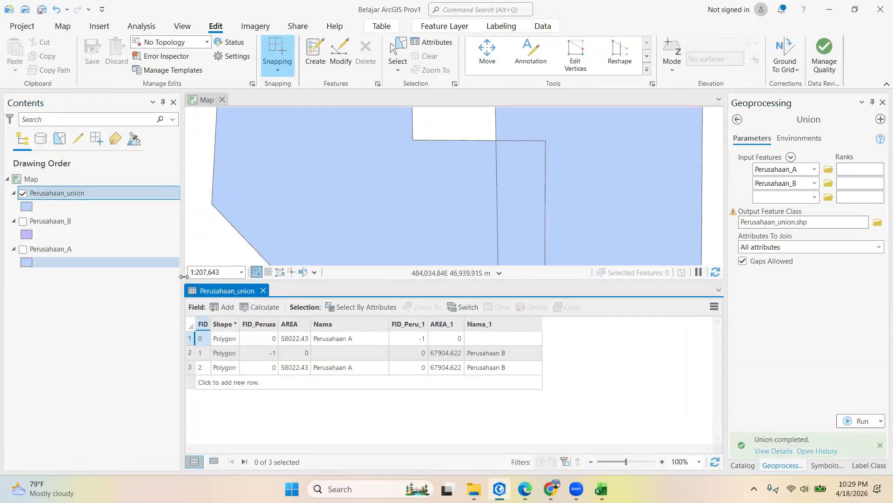
{"action": "scroll", "coordinate": [386, 153], "scroll_direction": "down", "scroll_amount": 3}
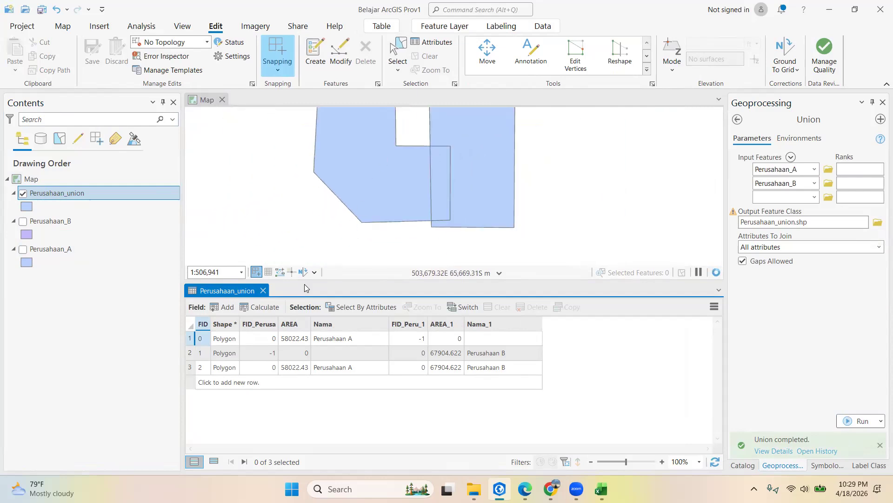
{"action": "left_click", "coordinate": [190, 338]}
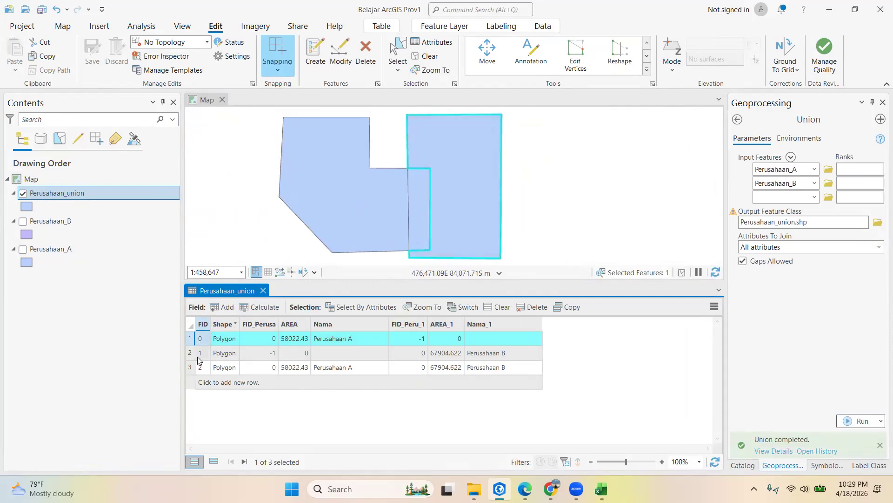
- Select the second and third records of Perusahaan_union one after the other to locate each polygon on the map
{"action": "double_click", "coordinate": [191, 353]}
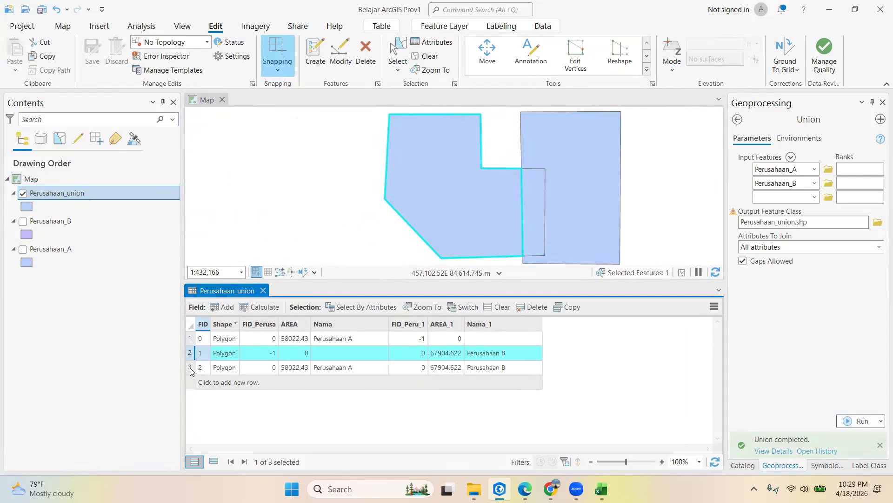
{"action": "double_click", "coordinate": [191, 367]}
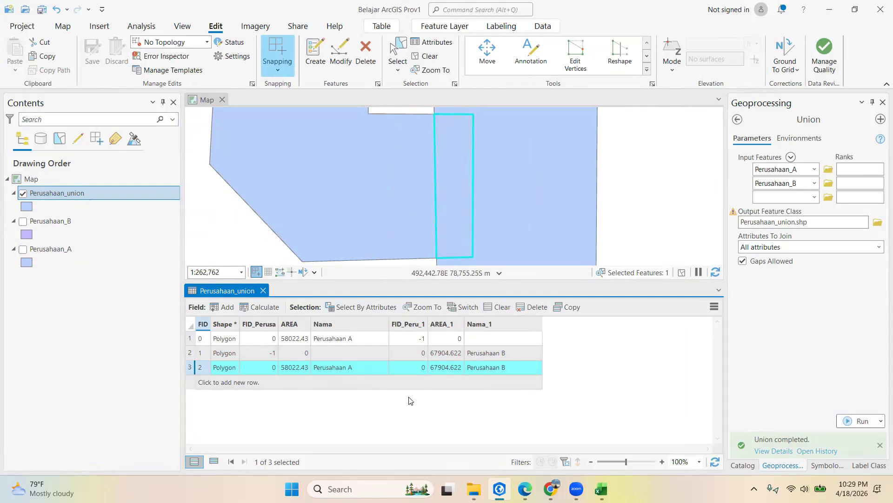
{"action": "scroll", "coordinate": [473, 163], "scroll_direction": "up", "scroll_amount": 2}
{"action": "scroll", "coordinate": [495, 175], "scroll_direction": "down", "scroll_amount": 3}
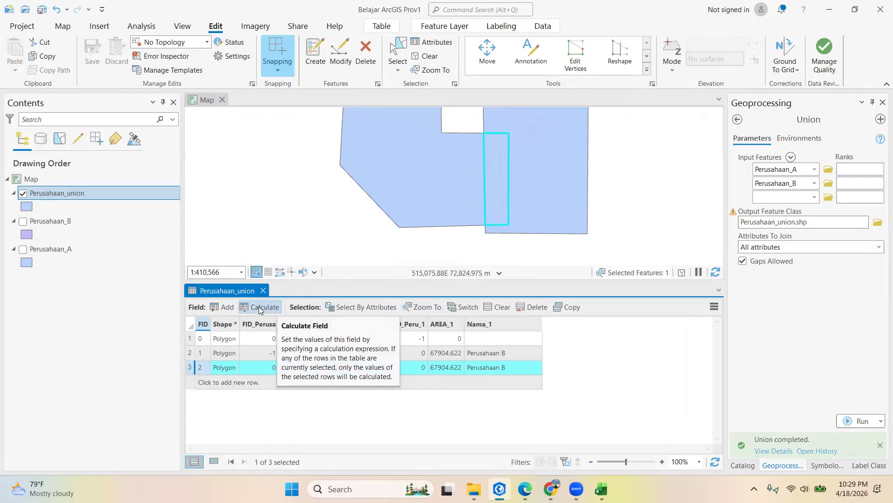
- Remove the Perusahaan_union, Perusahaan_B and Perusahaan_A layers from the map
{"action": "left_click", "coordinate": [73, 249], "text": "shift"}
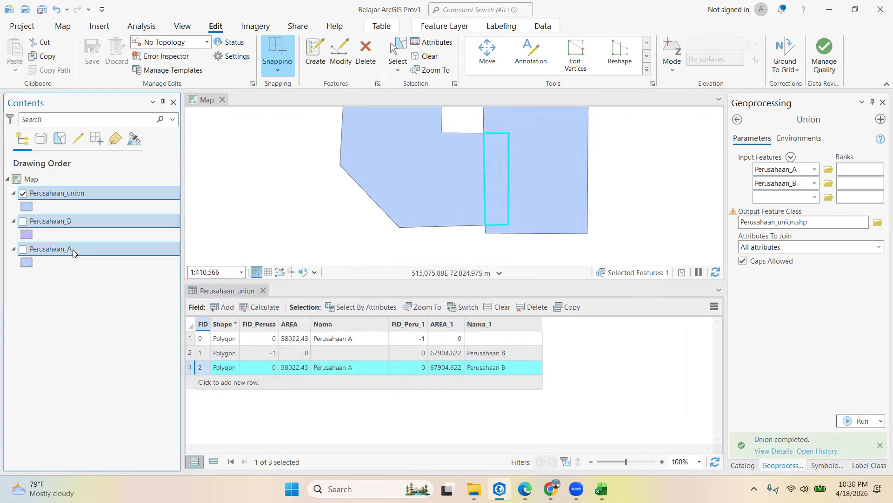
{"action": "right_click", "coordinate": [73, 250]}
{"action": "left_click", "coordinate": [120, 24]}
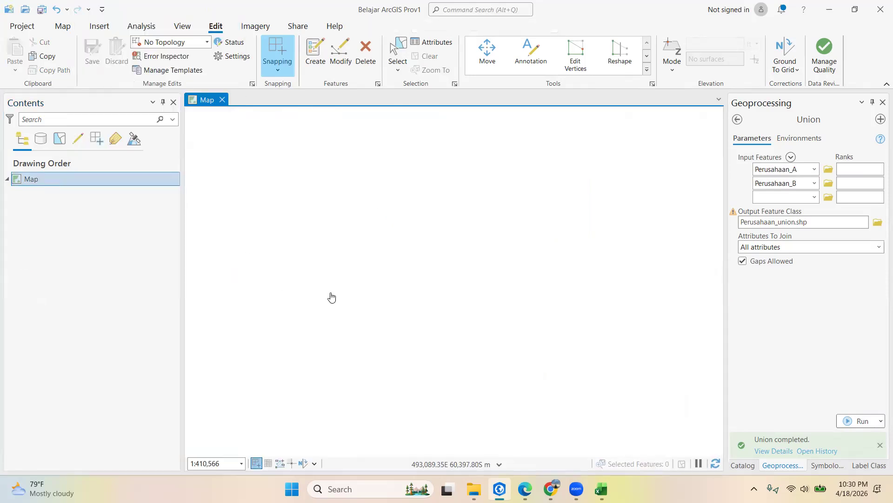
- Add Jalan.shp from the Acara 6 Geoprocessing folder to the map and examine one road segment up close
{"action": "left_click", "coordinate": [742, 465]}
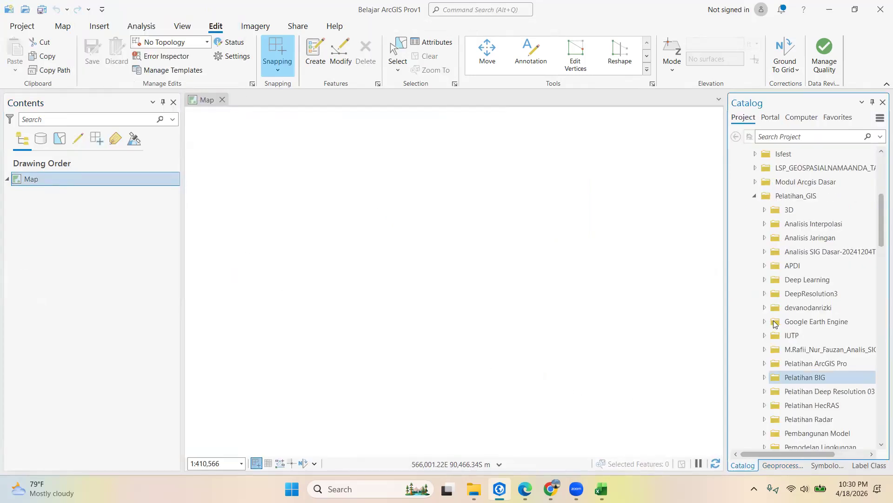
{"action": "scroll", "coordinate": [775, 324], "scroll_direction": "up", "scroll_amount": 3}
{"action": "scroll", "coordinate": [780, 325], "scroll_direction": "up", "scroll_amount": 1}
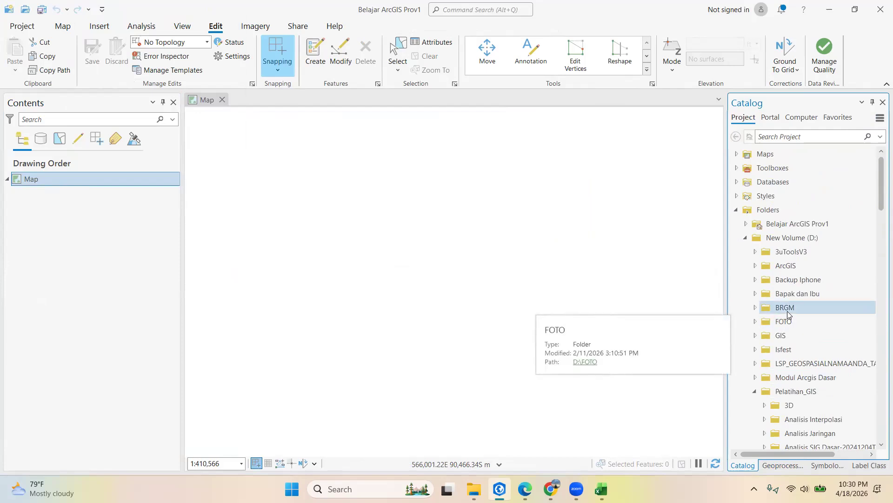
{"action": "scroll", "coordinate": [782, 354], "scroll_direction": "down", "scroll_amount": 3}
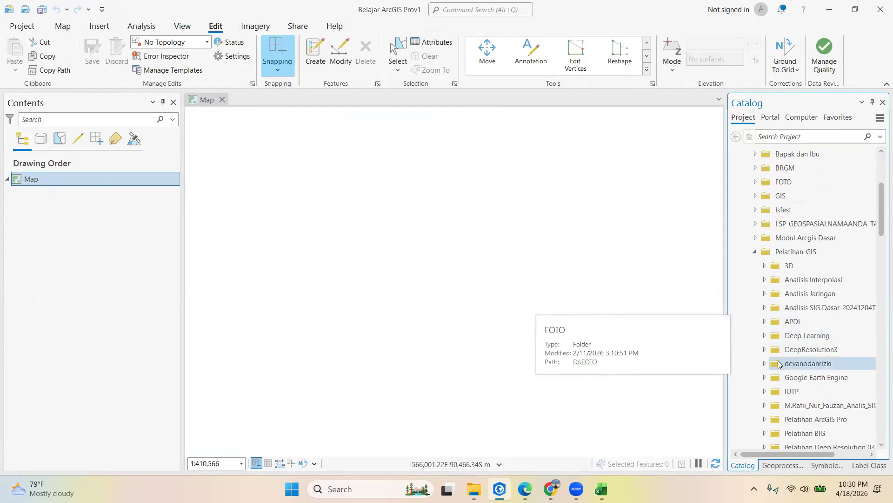
{"action": "scroll", "coordinate": [778, 362], "scroll_direction": "down", "scroll_amount": 6}
{"action": "scroll", "coordinate": [778, 362], "scroll_direction": "down", "scroll_amount": 9}
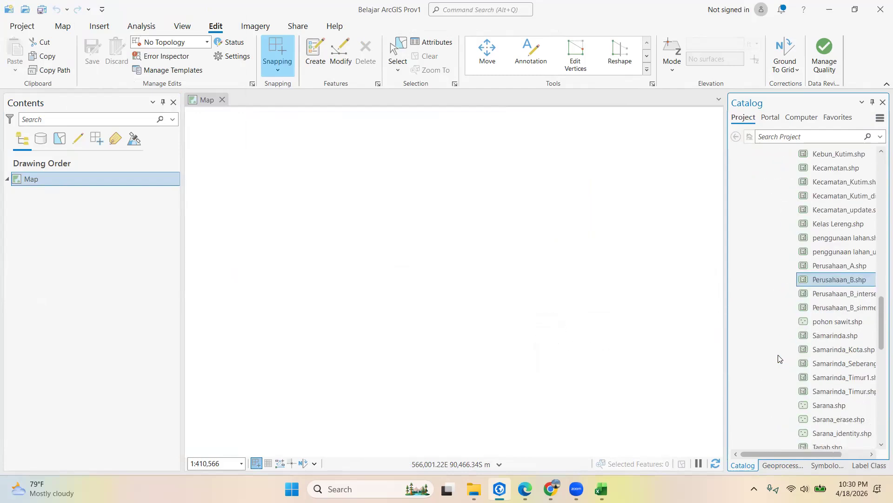
{"action": "scroll", "coordinate": [780, 356], "scroll_direction": "down", "scroll_amount": 3}
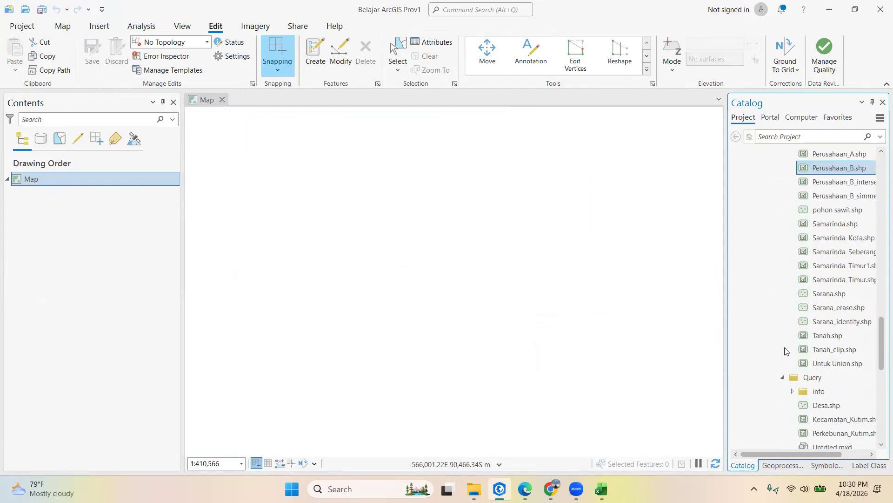
{"action": "scroll", "coordinate": [790, 348], "scroll_direction": "up", "scroll_amount": 8}
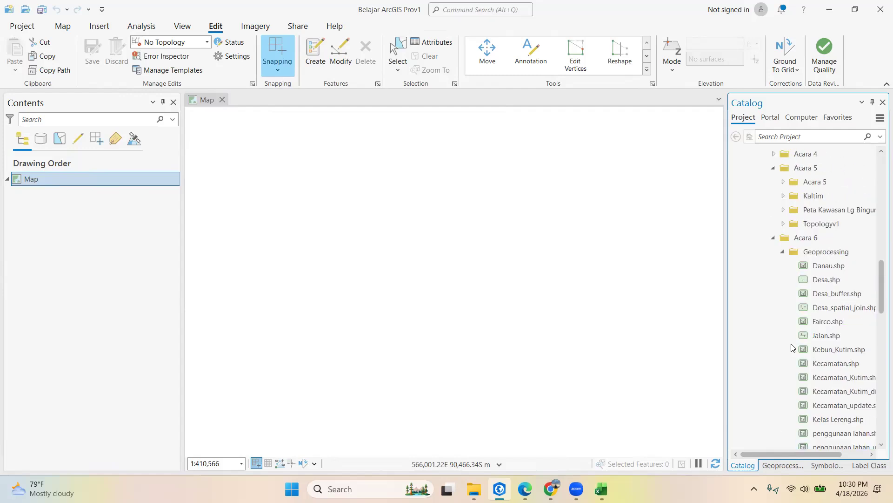
{"action": "scroll", "coordinate": [786, 307], "scroll_direction": "down", "scroll_amount": 1}
{"action": "mouse_move", "coordinate": [826, 307]}
{"action": "left_mouse_down"}
{"action": "mouse_move", "coordinate": [833, 303]}
{"action": "mouse_move", "coordinate": [435, 300]}
{"action": "left_mouse_up"}
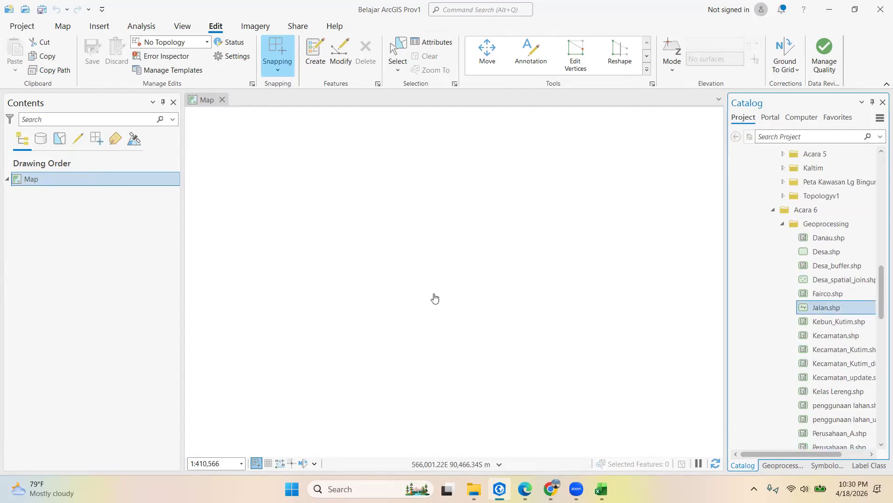
{"action": "scroll", "coordinate": [414, 296], "scroll_direction": "up", "scroll_amount": 5}
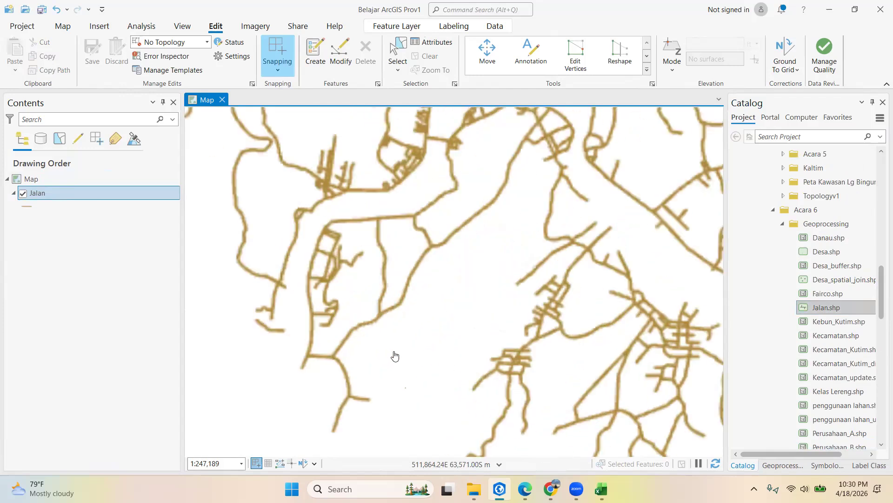
{"action": "scroll", "coordinate": [333, 208], "scroll_direction": "up", "scroll_amount": 4}
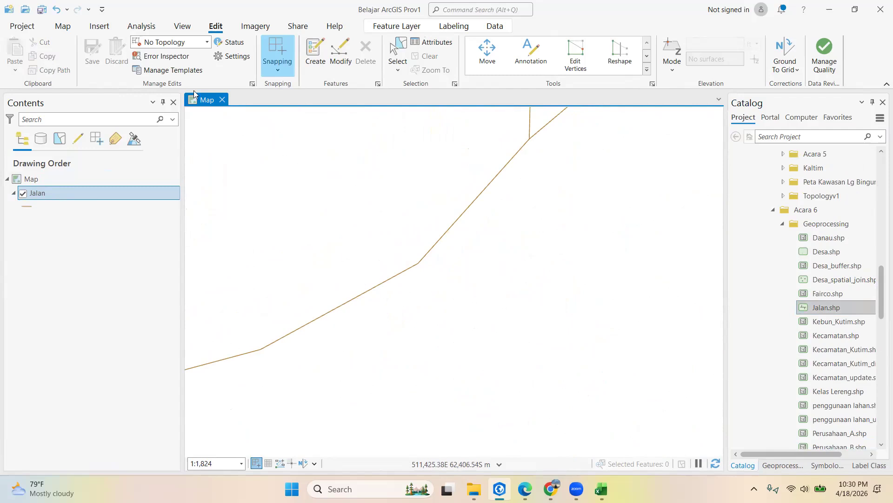
- Leave the Union tool, search the geoprocessing tools for buffer, and open the Buffer analysis tool
{"action": "left_click", "coordinate": [137, 27]}
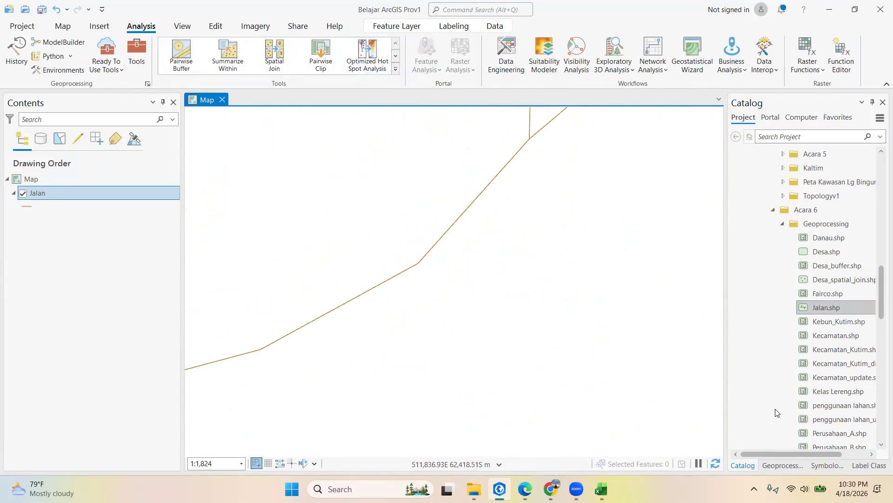
{"action": "left_click", "coordinate": [772, 464]}
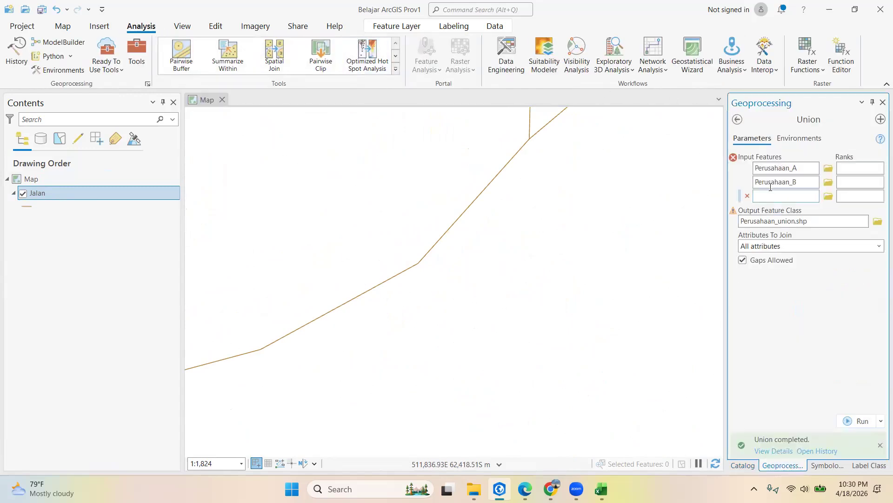
{"action": "left_click", "coordinate": [738, 119]}
{"action": "type", "text": "buffer"}
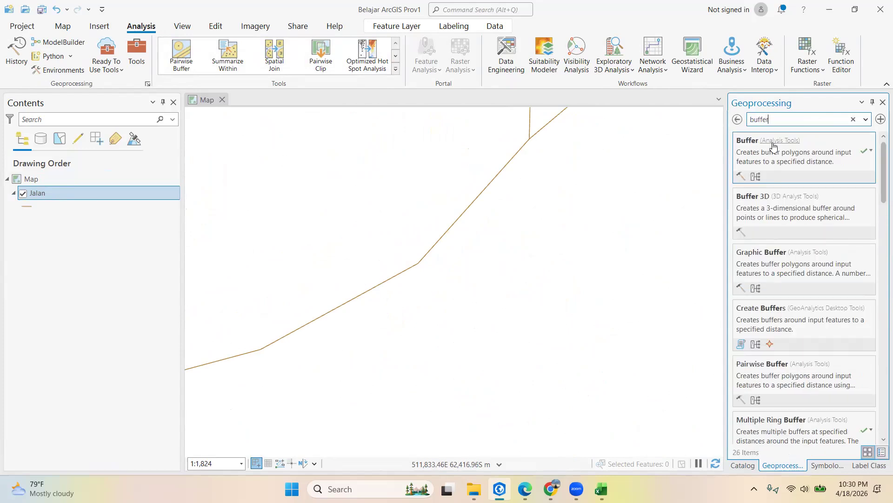
{"action": "left_click", "coordinate": [786, 424]}
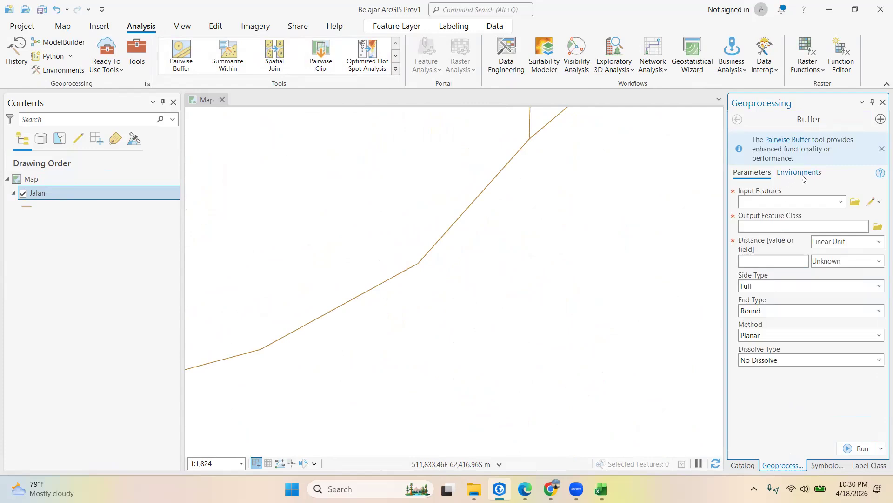
- Set Jalan as the buffer's input features and 20 meters as its linear distance
{"action": "left_click", "coordinate": [840, 202]}
{"action": "left_click", "coordinate": [829, 215]}
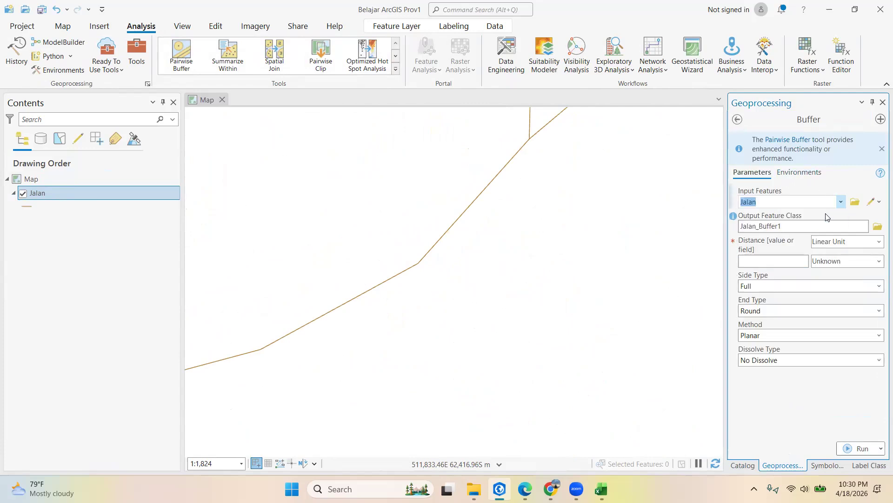
{"action": "left_click", "coordinate": [879, 242]}
{"action": "left_click", "coordinate": [837, 253]}
{"action": "left_click", "coordinate": [846, 262]}
{"action": "scroll", "coordinate": [842, 298], "scroll_direction": "up", "scroll_amount": 2}
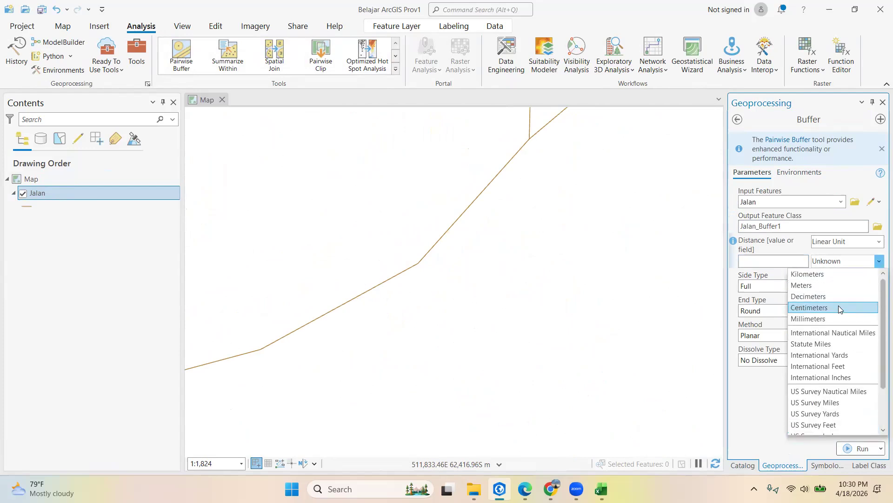
{"action": "left_click", "coordinate": [837, 289]}
{"action": "left_click", "coordinate": [792, 259]}
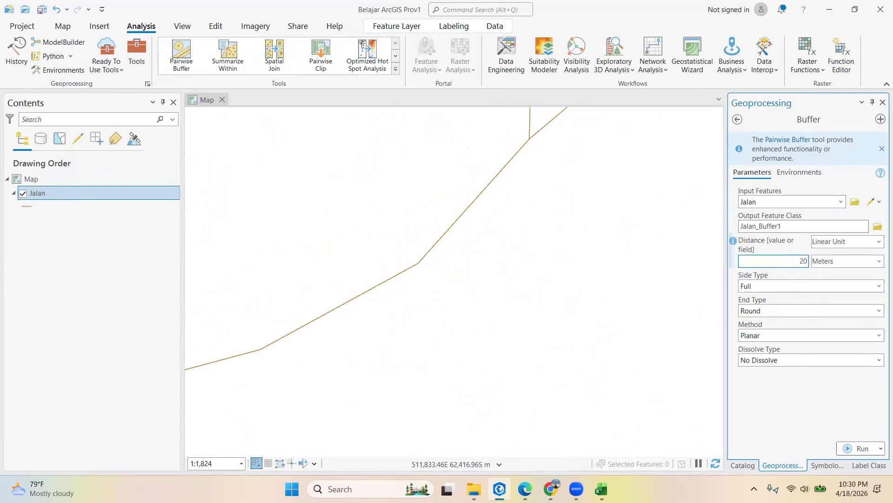
- Check the side and end type options, and run the Buffer with Full sides and Round ends
{"action": "left_click", "coordinate": [878, 286]}
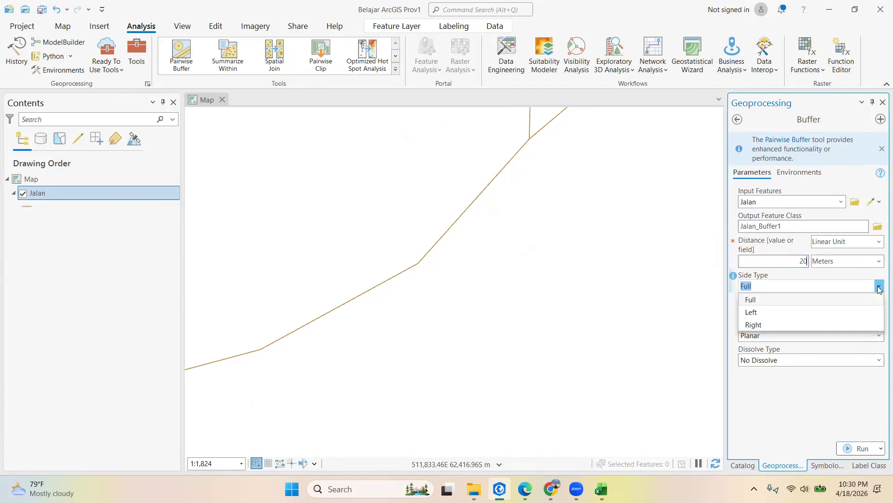
{"action": "left_click", "coordinate": [879, 289]}
{"action": "left_click", "coordinate": [880, 310]}
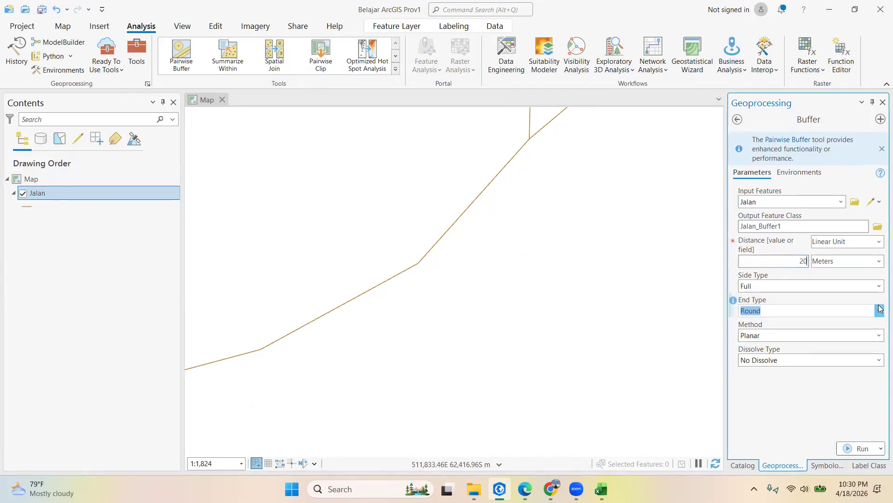
{"action": "left_click", "coordinate": [856, 448]}
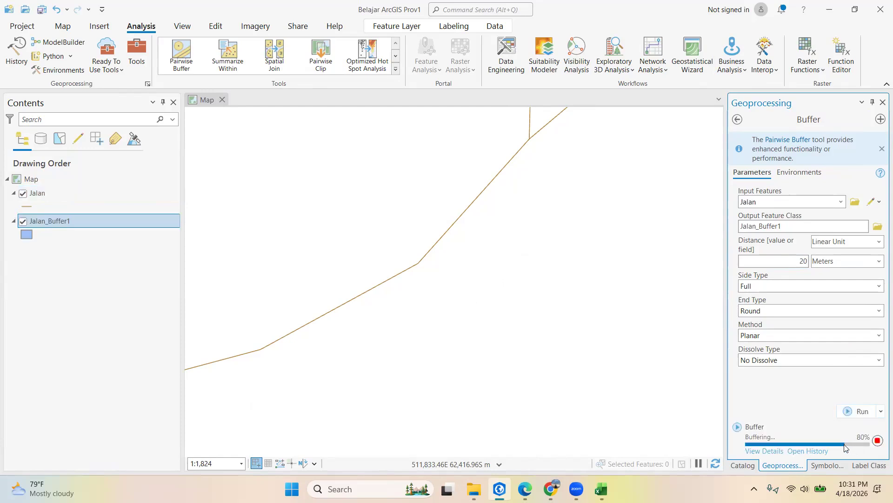
- Measure the distance from the road line toward the buffer's edge, then close the measurement
{"action": "scroll", "coordinate": [325, 305], "scroll_direction": "up", "scroll_amount": 2}
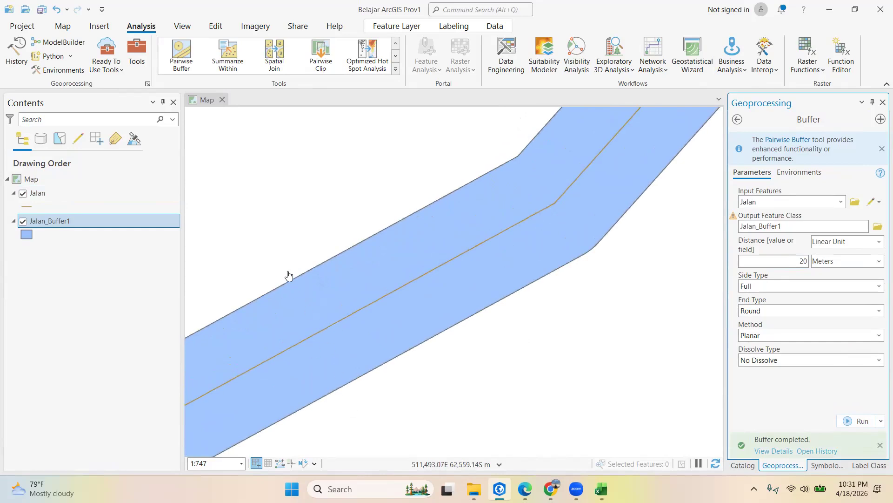
{"action": "left_click", "coordinate": [63, 26]}
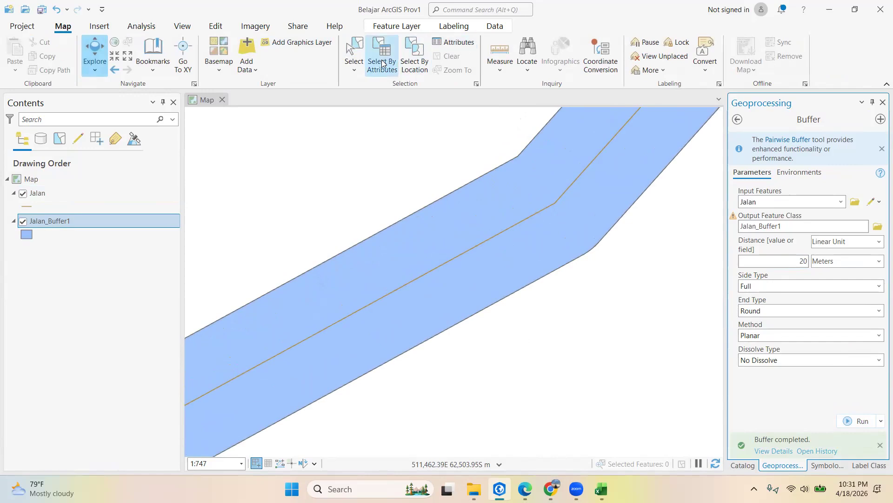
{"action": "left_click", "coordinate": [500, 51]}
{"action": "left_click", "coordinate": [443, 263]}
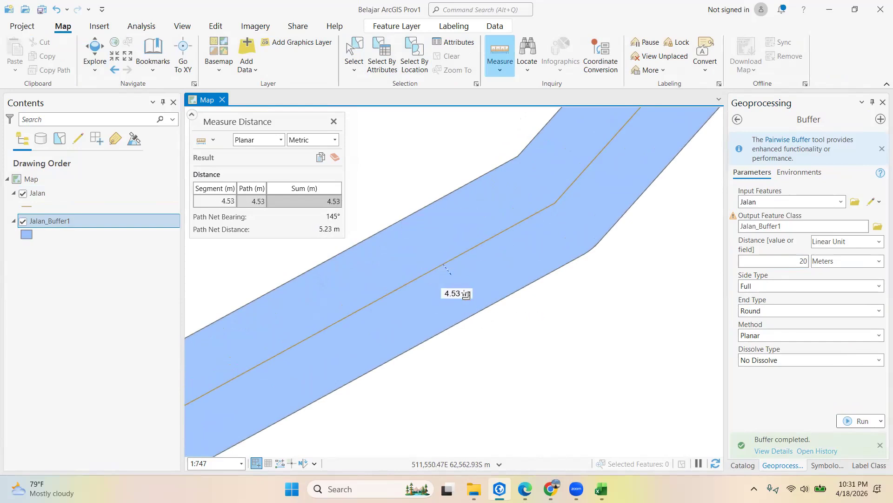
{"action": "left_click", "coordinate": [333, 122]}
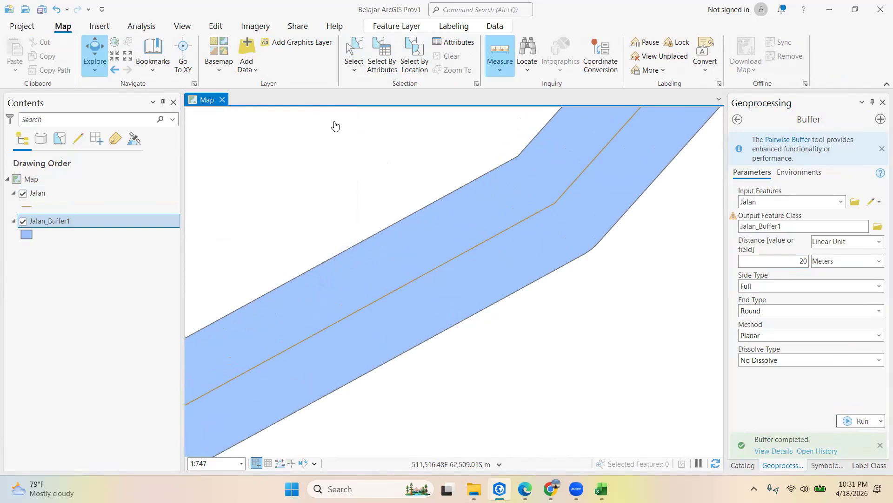
- Leave the Buffer tool and clear the tool search
{"action": "left_click", "coordinate": [737, 119]}
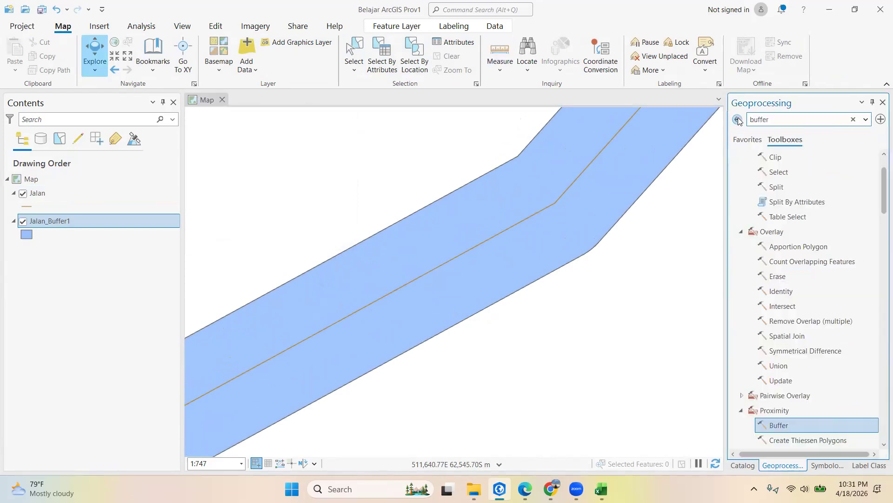
{"action": "key", "text": "BackSpace"}
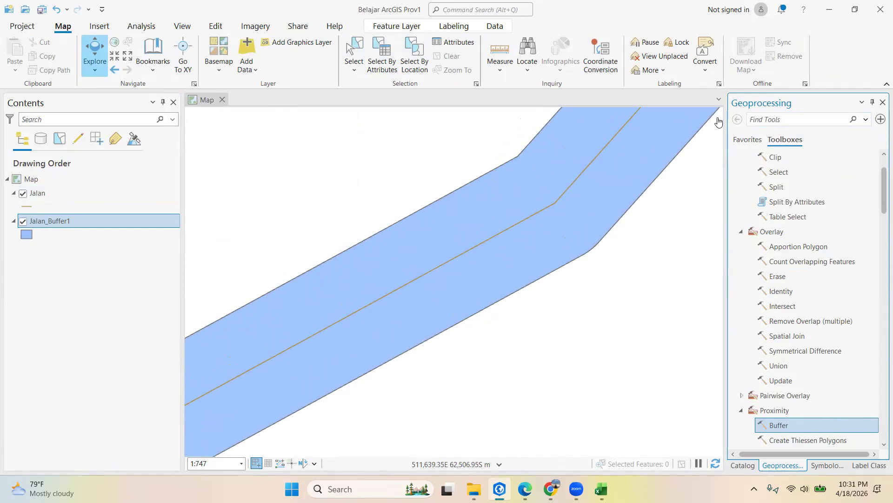
{"action": "scroll", "coordinate": [601, 215], "scroll_direction": "down", "scroll_amount": 4}
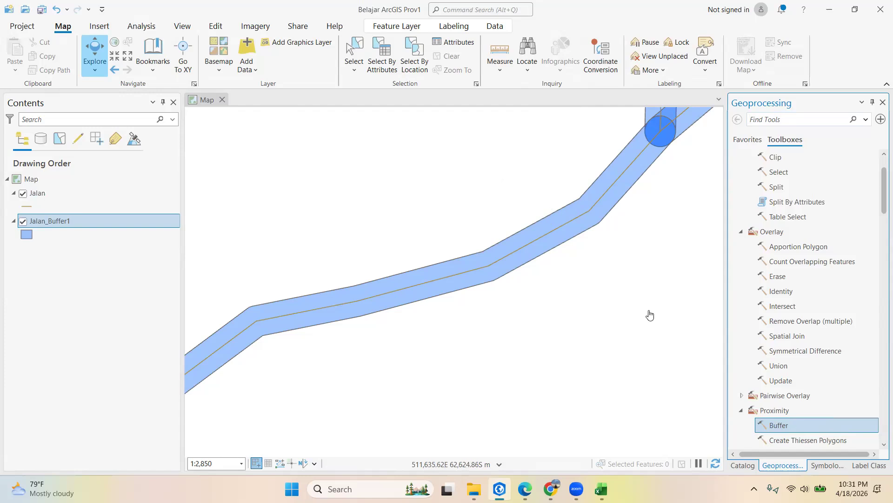
- Add Desa_spatial_join.shp from the Acara 6 Geoprocessing folder to the map
{"action": "left_click", "coordinate": [744, 465]}
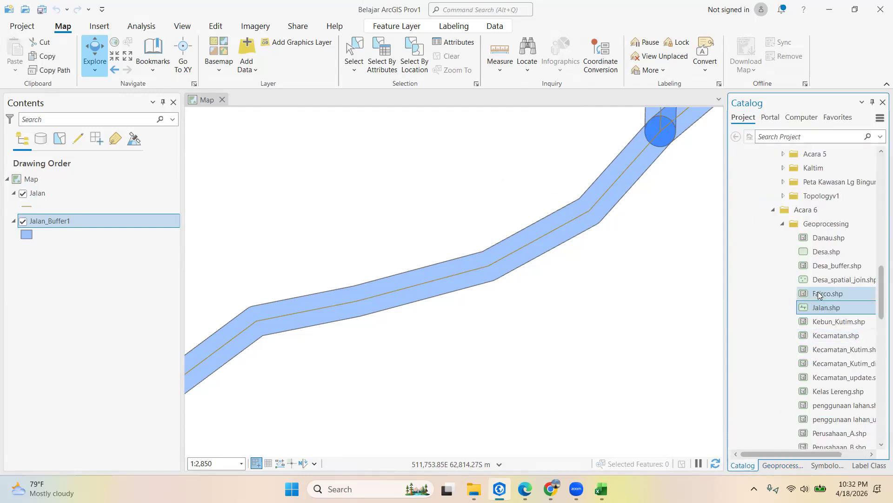
{"action": "mouse_move", "coordinate": [826, 280]}
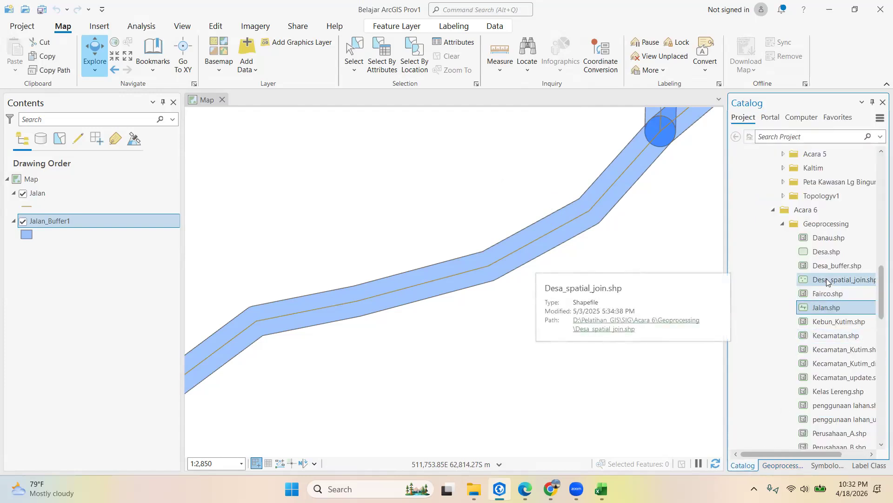
{"action": "left_click", "coordinate": [827, 281]}
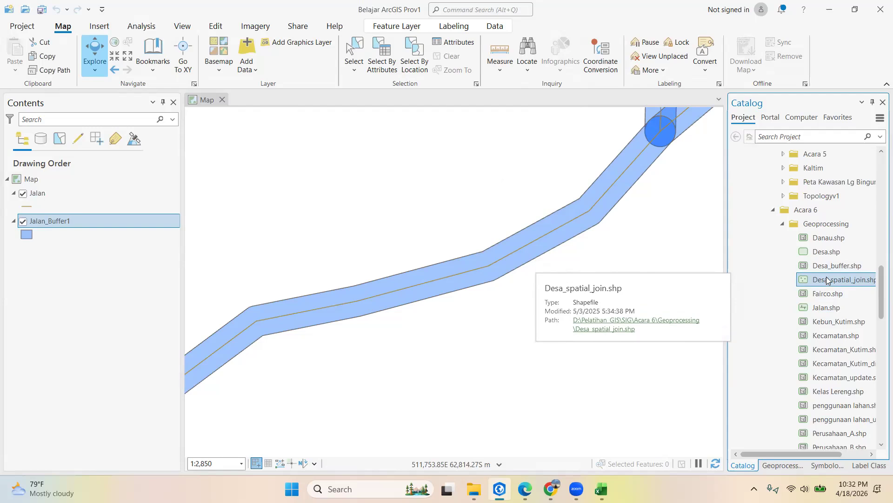
{"action": "left_click_drag", "start_coordinate": [829, 282], "coordinate": [542, 270]}
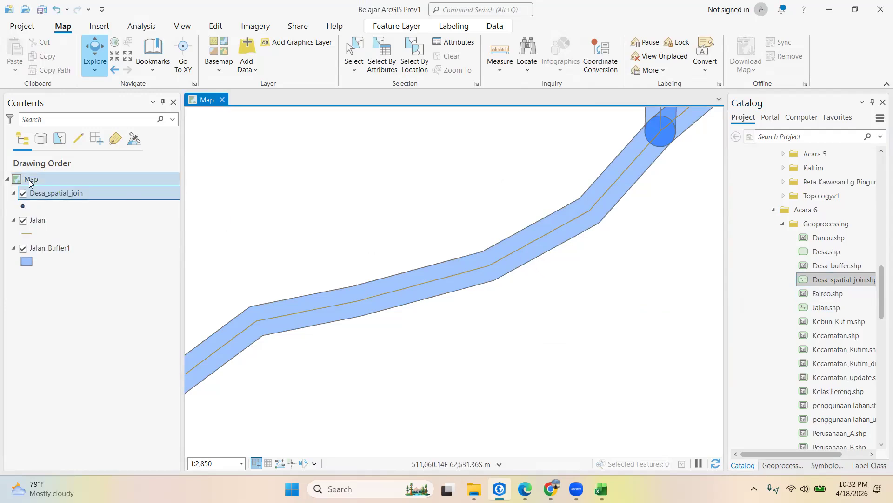
- Zoom the map to the extent of the Desa_spatial_join layer
{"action": "left_click", "coordinate": [51, 197]}
{"action": "right_click", "coordinate": [52, 193]}
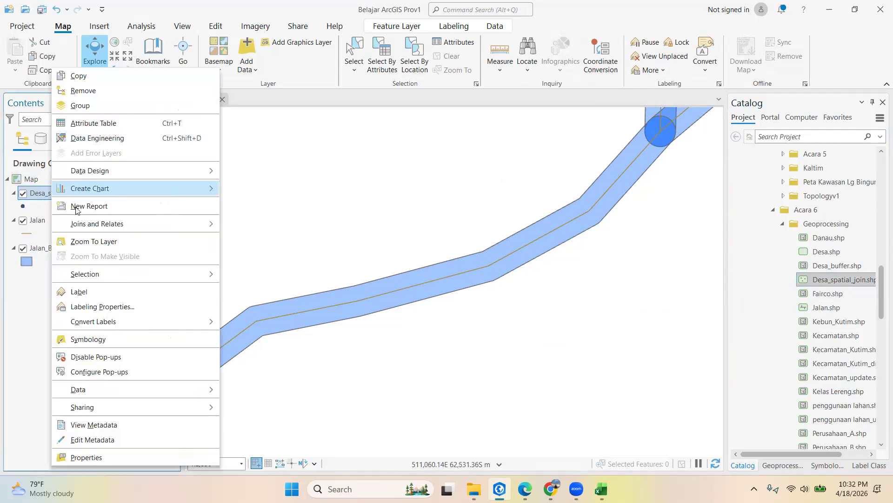
{"action": "left_click", "coordinate": [78, 242]}
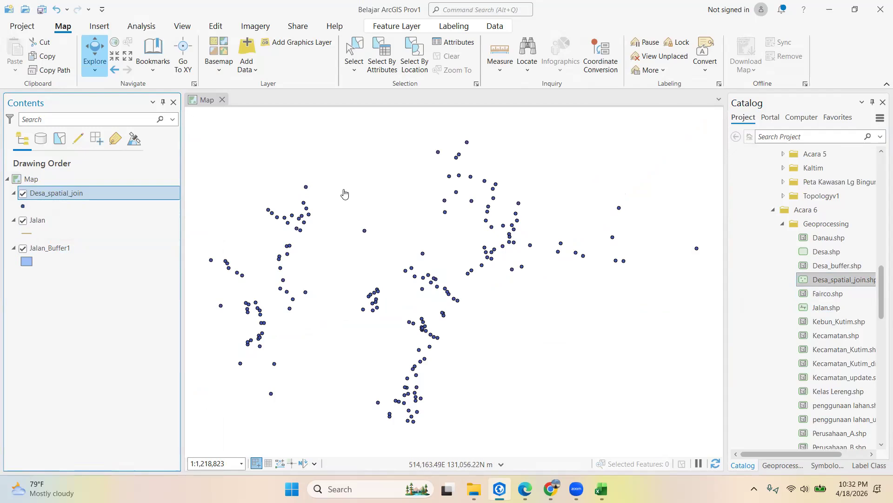
{"action": "scroll", "coordinate": [343, 194], "scroll_direction": "up", "scroll_amount": 1}
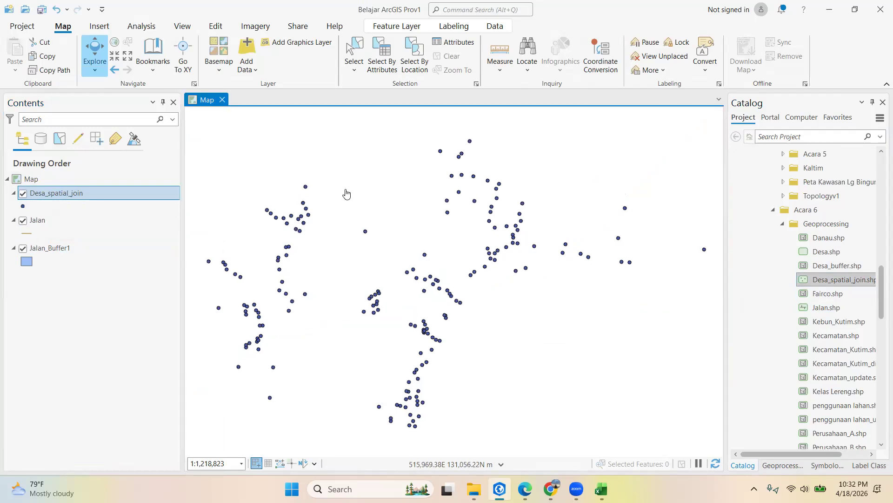
- Search the geoprocessing tools for "multiple" and open the Multiple Ring Buffer tool
{"action": "left_click", "coordinate": [783, 466]}
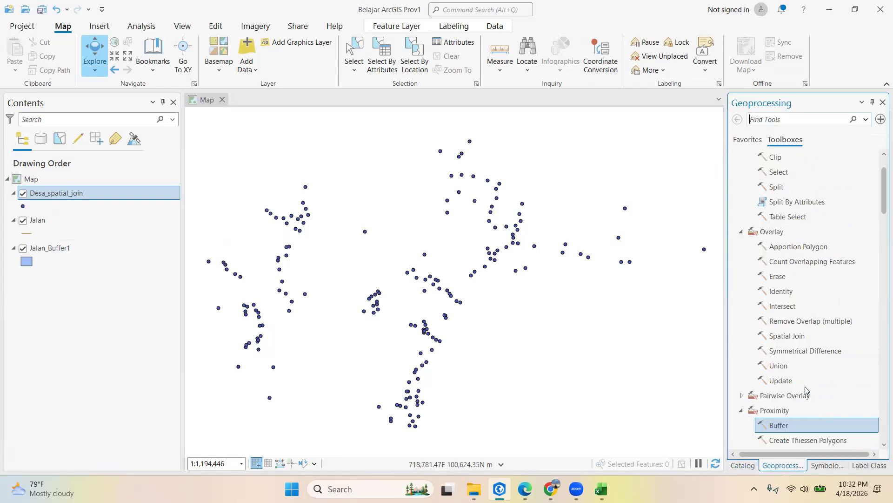
{"action": "left_click", "coordinate": [775, 118]}
{"action": "type", "text": "mul"}
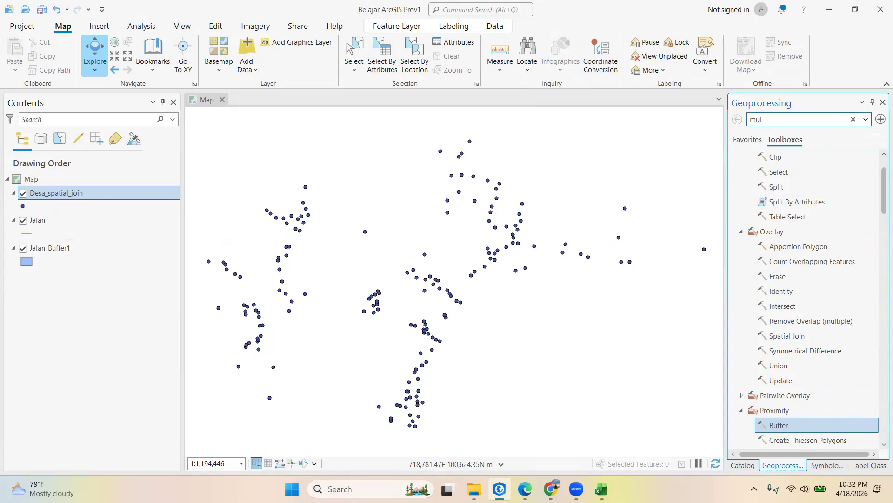
{"action": "type", "text": "tiple"}
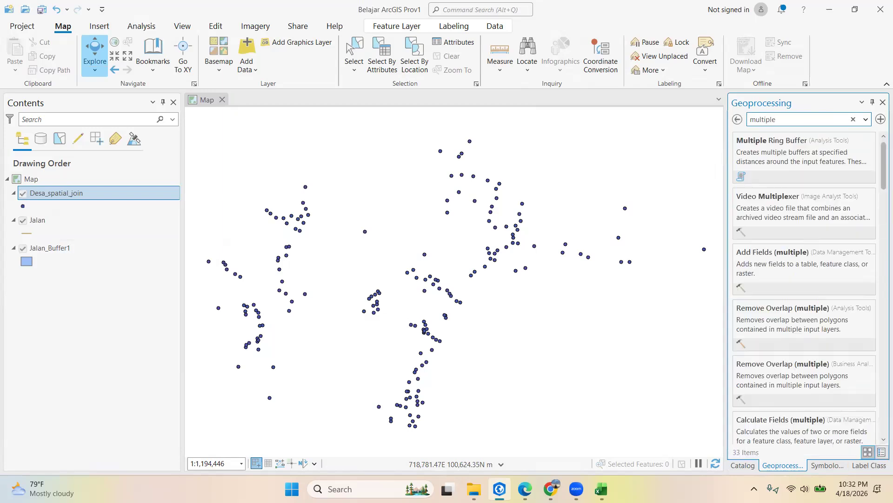
{"action": "left_click", "coordinate": [814, 145]}
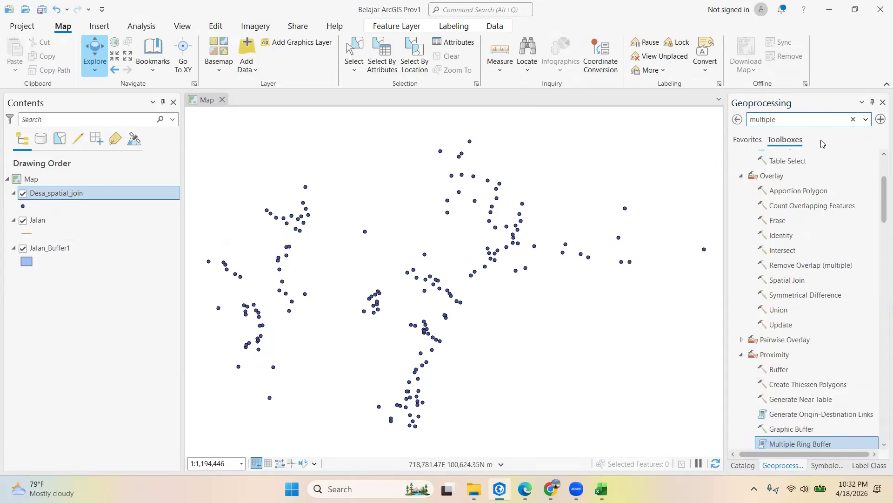
{"action": "scroll", "coordinate": [808, 336], "scroll_direction": "down", "scroll_amount": 2}
{"action": "double_click", "coordinate": [800, 334]}
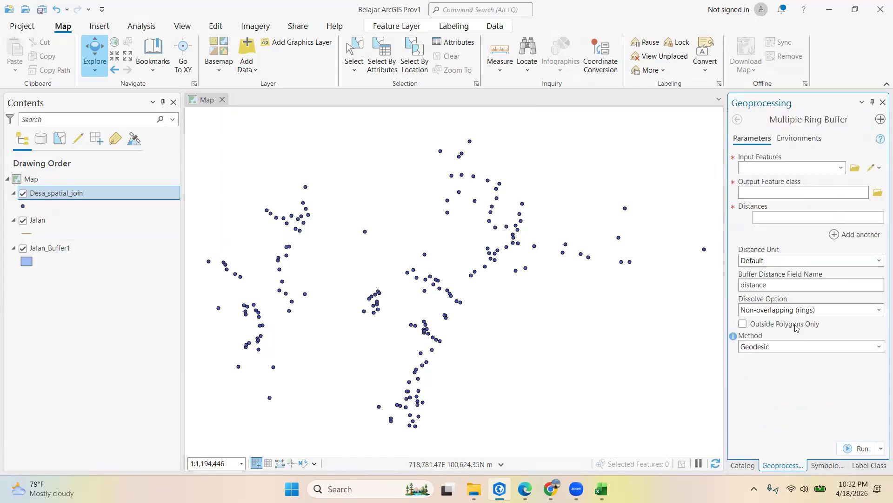
- Set Desa_spatial_join as the input features of the ring buffer and Kilometers as the distance unit
{"action": "left_click", "coordinate": [842, 168]}
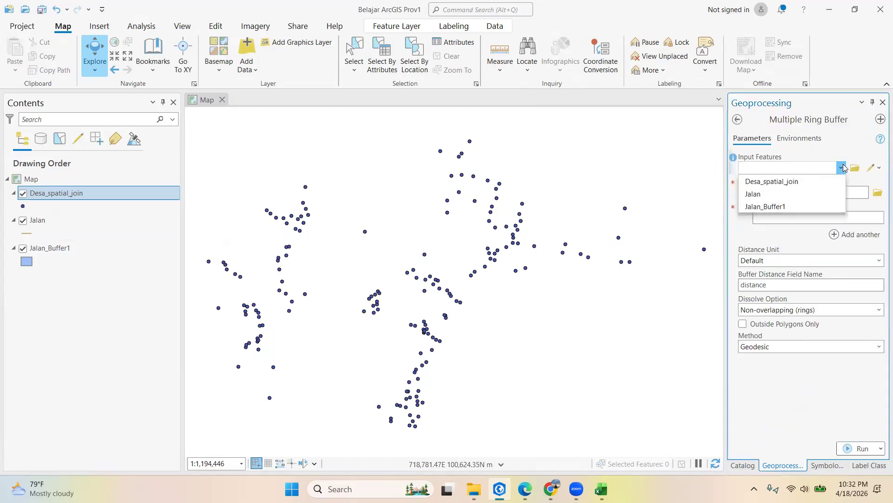
{"action": "left_click", "coordinate": [812, 182]}
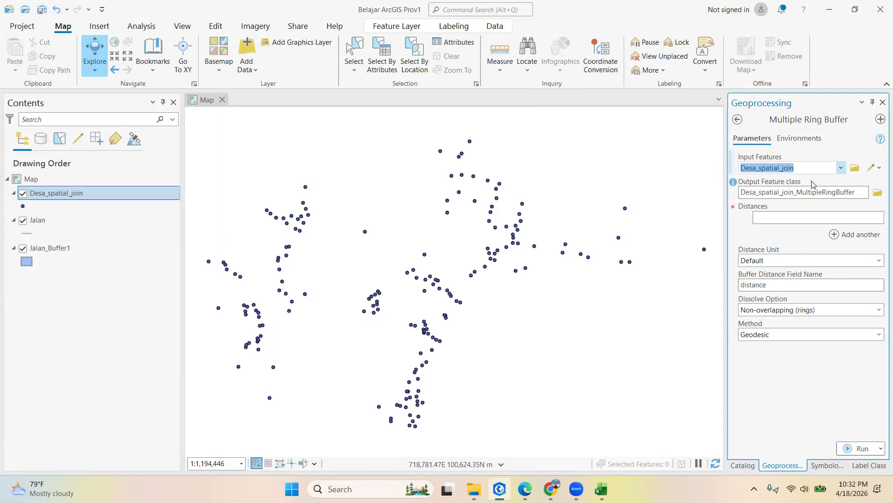
{"action": "left_click", "coordinate": [879, 261]}
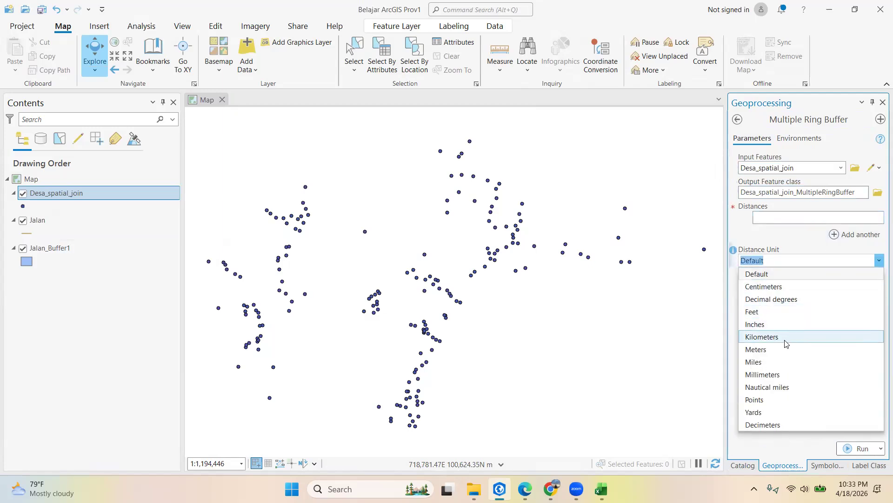
{"action": "left_click", "coordinate": [786, 343]}
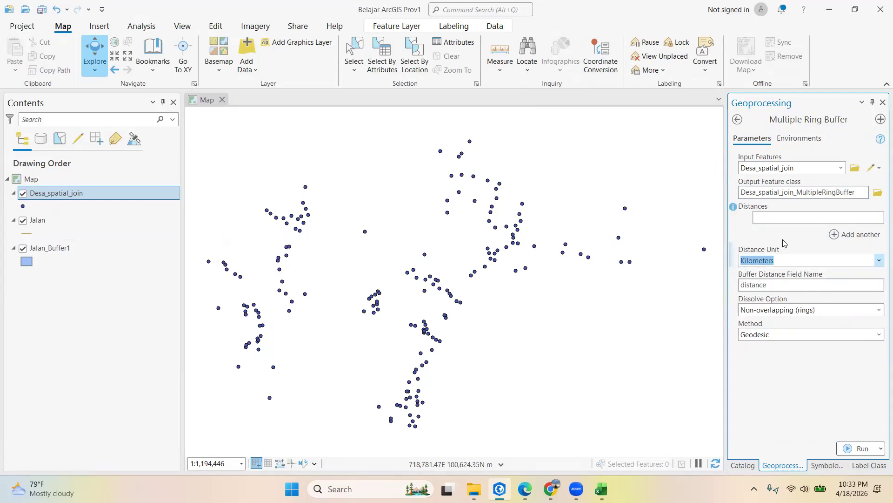
- Hide the Jalan road layer on the map
{"action": "scroll", "coordinate": [350, 221], "scroll_direction": "up", "scroll_amount": 2}
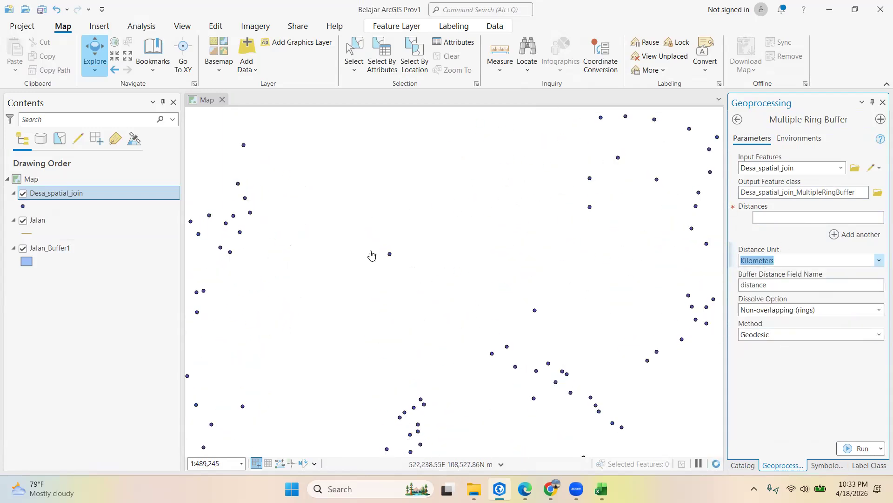
{"action": "scroll", "coordinate": [391, 256], "scroll_direction": "up", "scroll_amount": 2}
{"action": "scroll", "coordinate": [391, 256], "scroll_direction": "up", "scroll_amount": 2}
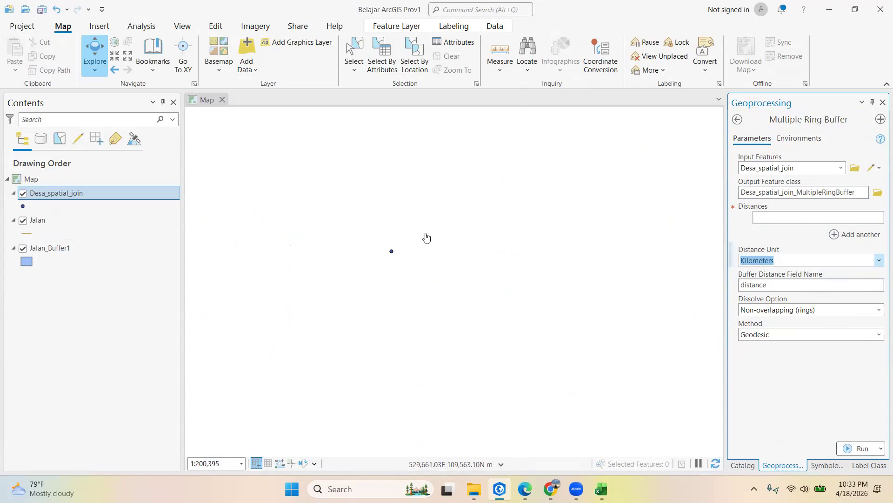
{"action": "scroll", "coordinate": [426, 238], "scroll_direction": "down", "scroll_amount": 4}
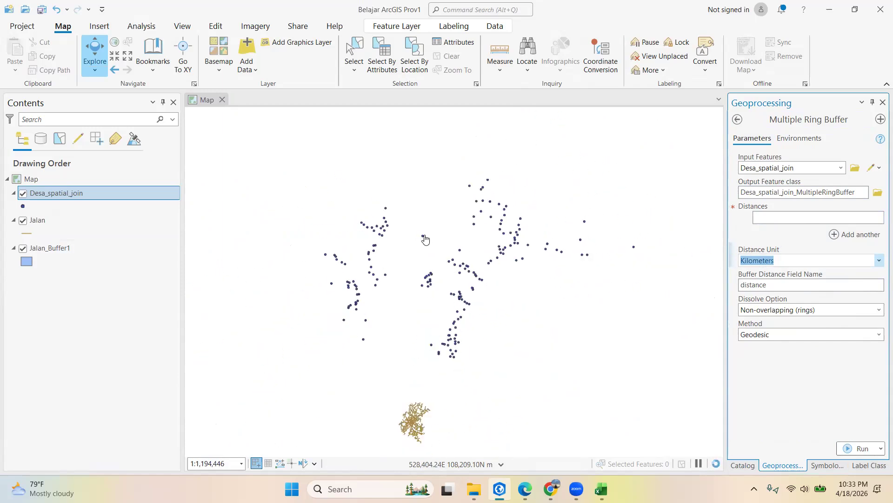
{"action": "scroll", "coordinate": [424, 242], "scroll_direction": "up", "scroll_amount": 1}
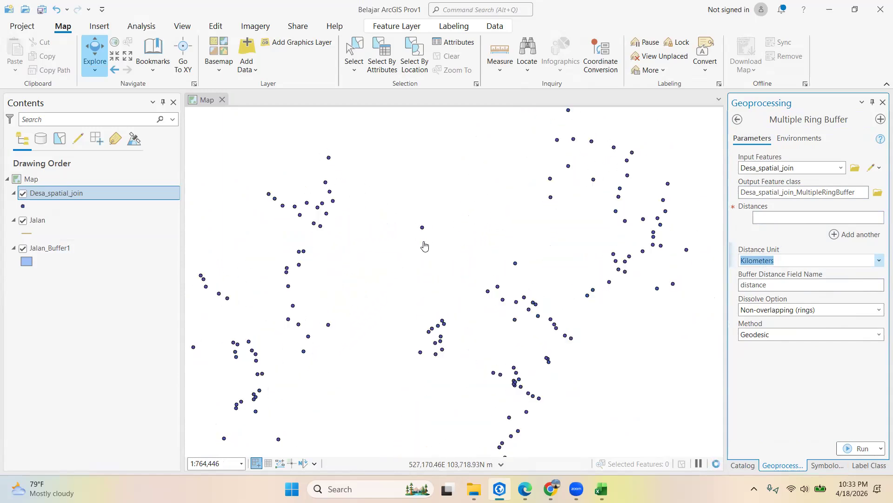
{"action": "scroll", "coordinate": [424, 245], "scroll_direction": "down", "scroll_amount": 3}
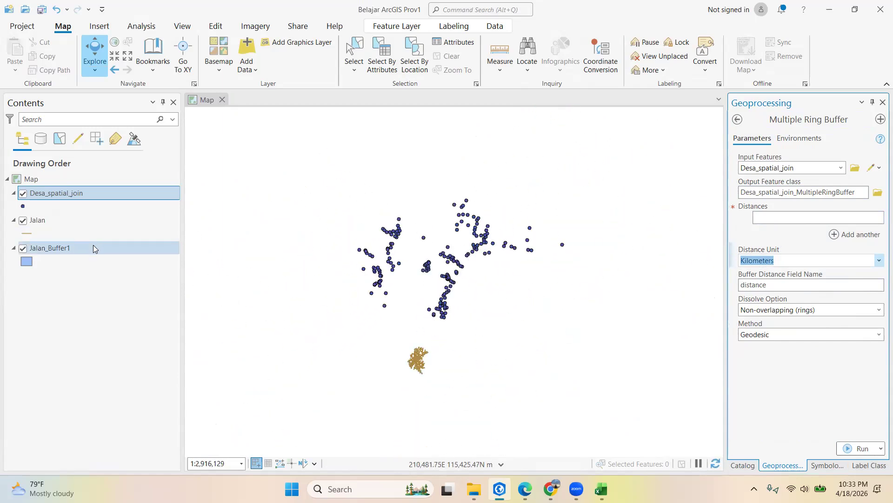
{"action": "left_click", "coordinate": [22, 220]}
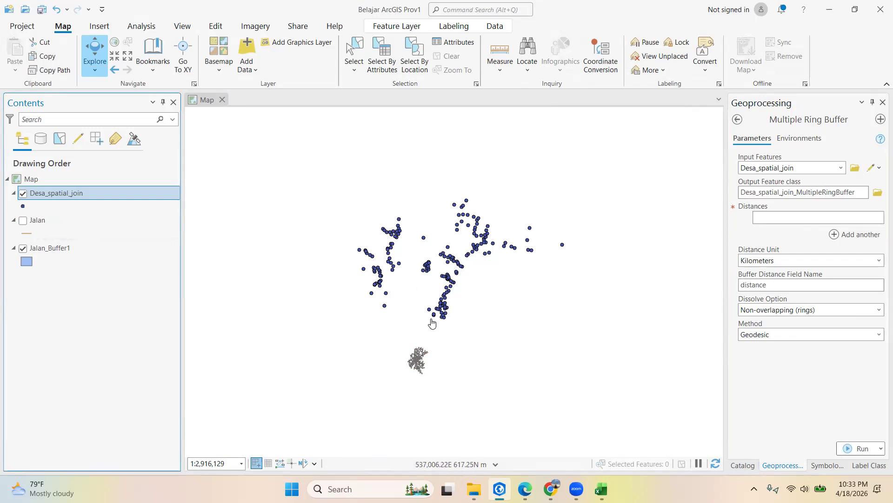
- Delete the central and eastern Desa_spatial_join points, keeping only the western cluster, and save the edits
{"action": "left_click", "coordinate": [355, 53]}
{"action": "left_click_drag", "start_coordinate": [424, 181], "coordinate": [596, 269]}
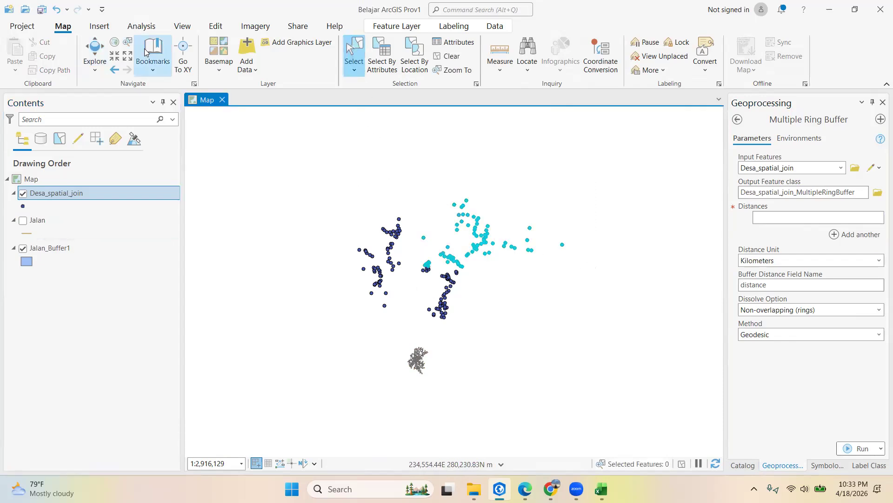
{"action": "left_click", "coordinate": [215, 26]}
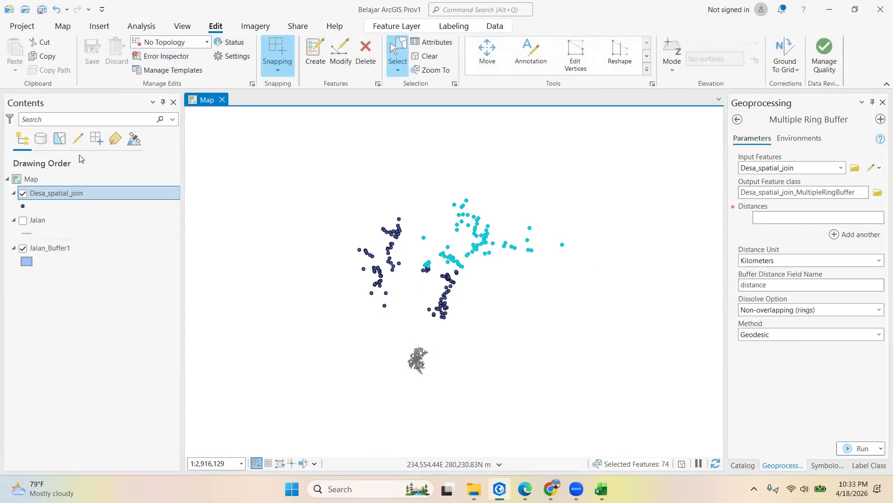
{"action": "left_click", "coordinate": [346, 64]}
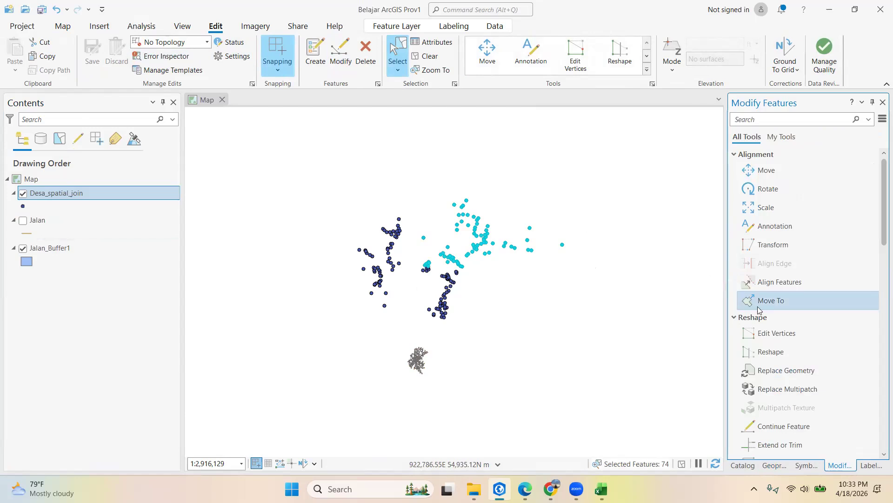
{"action": "scroll", "coordinate": [768, 307], "scroll_direction": "down", "scroll_amount": 3}
{"action": "left_click", "coordinate": [595, 268]}
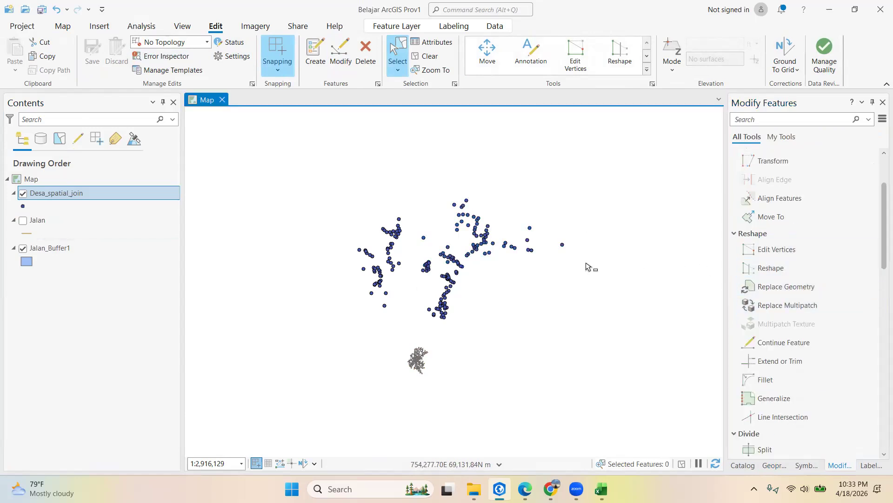
{"action": "left_click_drag", "start_coordinate": [425, 186], "coordinate": [591, 333]}
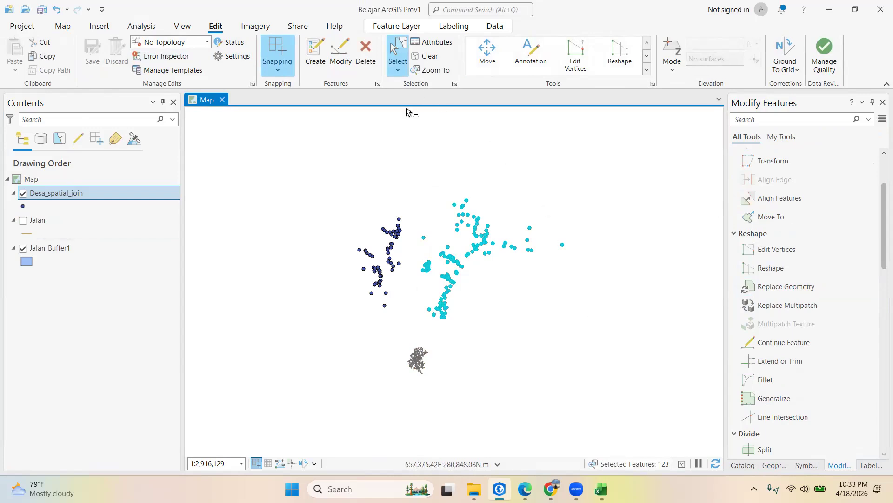
{"action": "left_click", "coordinate": [366, 51]}
{"action": "left_click", "coordinate": [477, 270]}
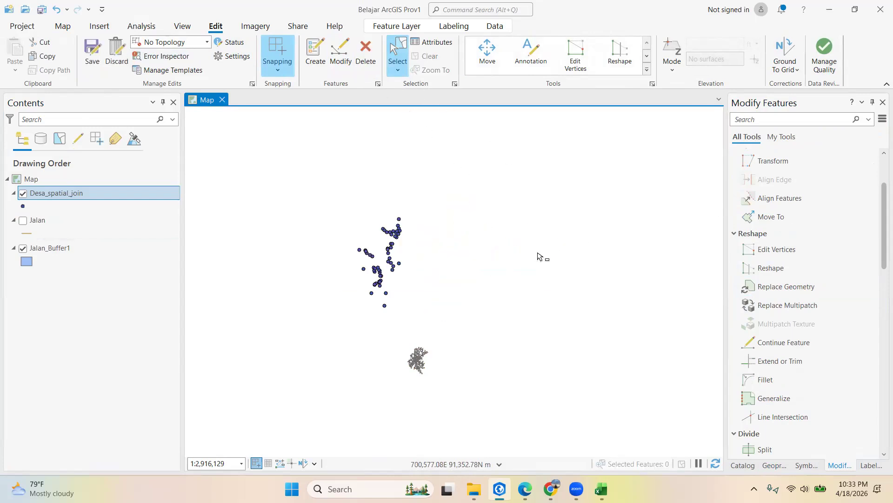
{"action": "left_click", "coordinate": [103, 62]}
{"action": "left_click", "coordinate": [436, 265]}
- Return to the Multiple Ring Buffer parameters and activate the first distance entry
{"action": "scroll", "coordinate": [469, 214], "scroll_direction": "up", "scroll_amount": 4}
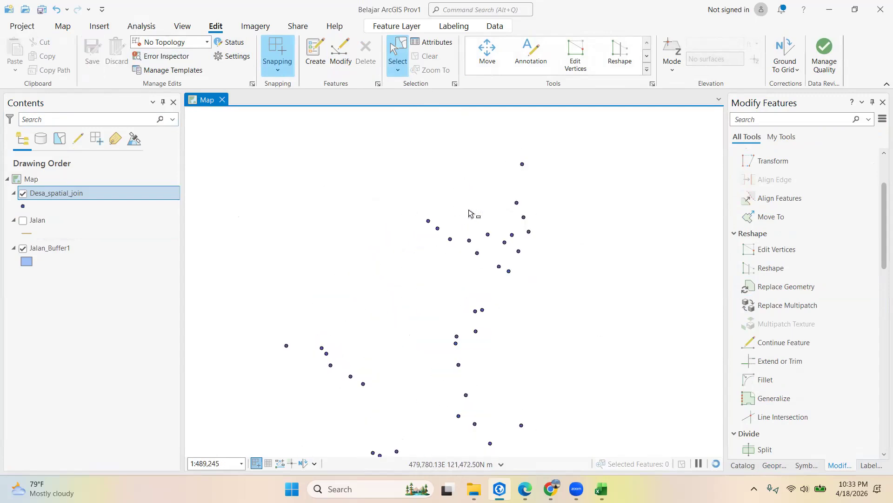
{"action": "scroll", "coordinate": [431, 222], "scroll_direction": "up", "scroll_amount": 3}
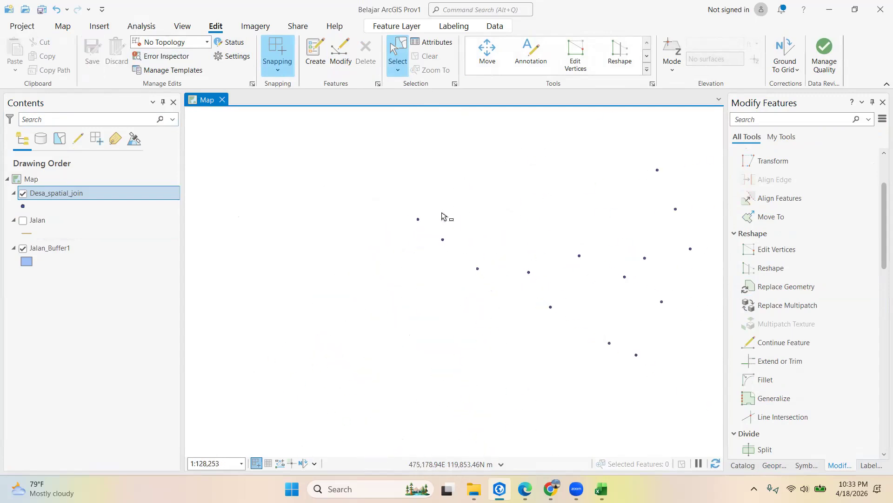
{"action": "scroll", "coordinate": [443, 213], "scroll_direction": "down", "scroll_amount": 2}
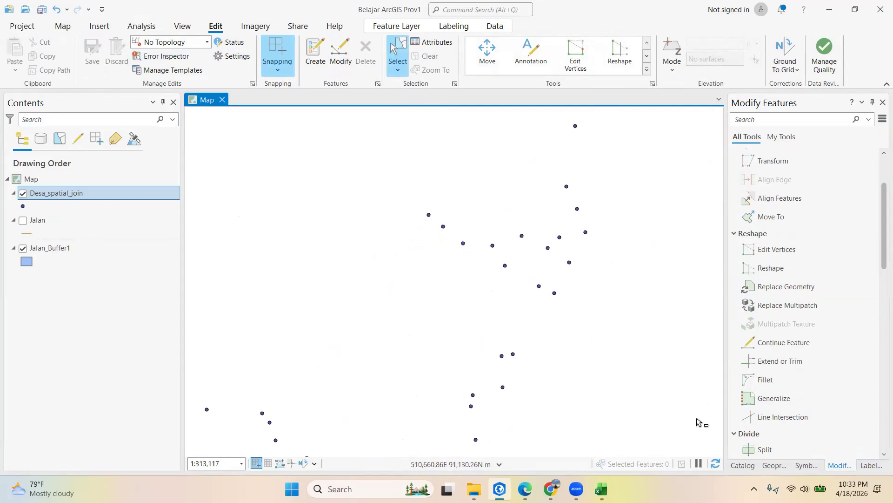
{"action": "left_click", "coordinate": [773, 464]}
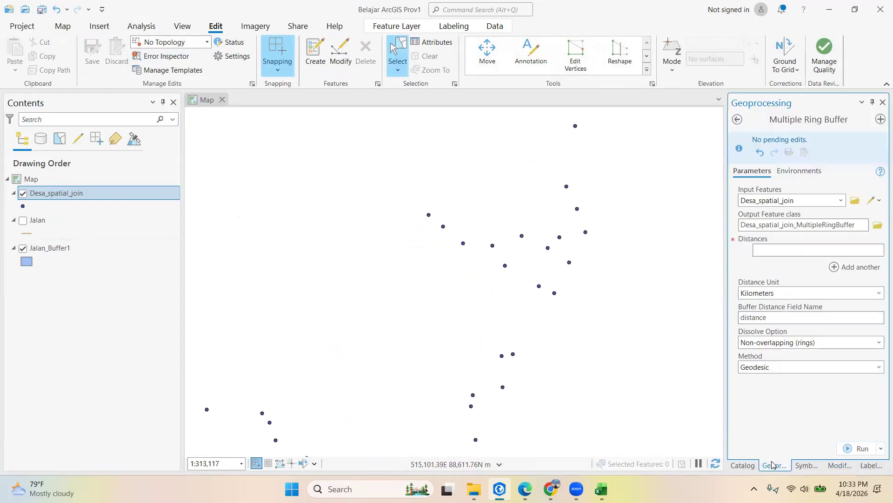
{"action": "left_click", "coordinate": [863, 249]}
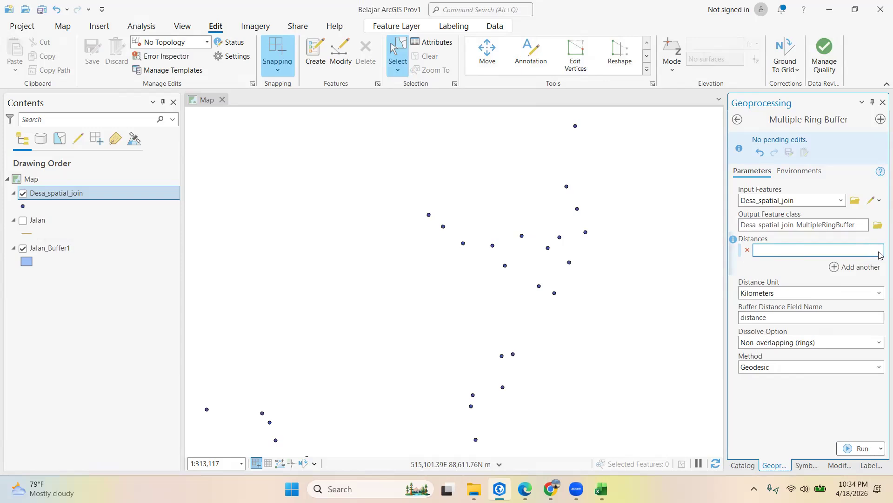
- Measure the distance between two neighbouring village points, then close the measurement
{"action": "scroll", "coordinate": [545, 254], "scroll_direction": "up", "scroll_amount": 5}
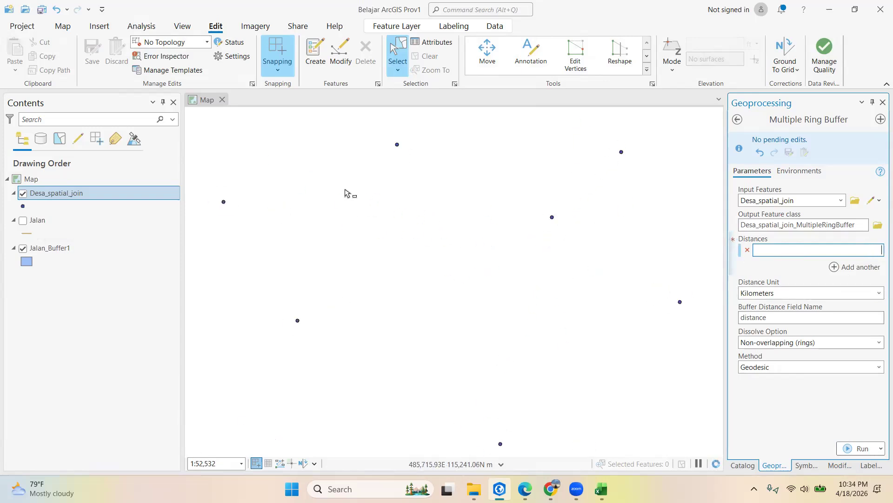
{"action": "left_click", "coordinate": [62, 26]}
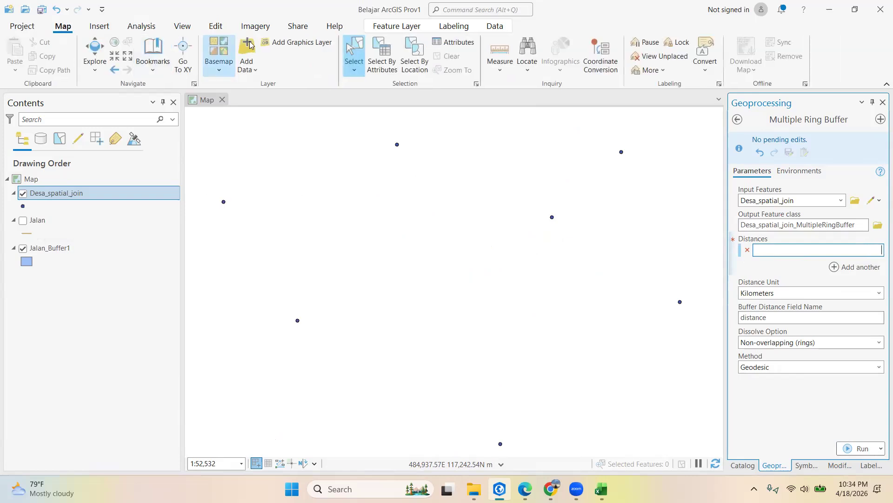
{"action": "left_click", "coordinate": [500, 53]}
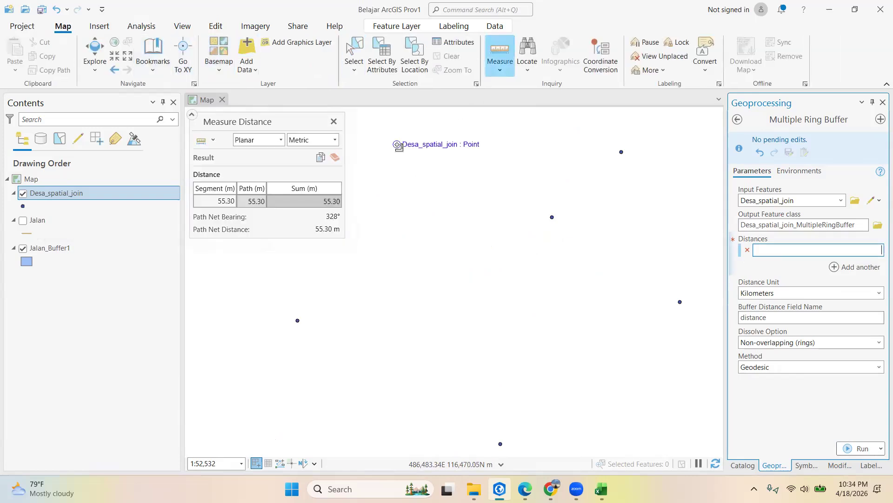
{"action": "left_click", "coordinate": [397, 144]}
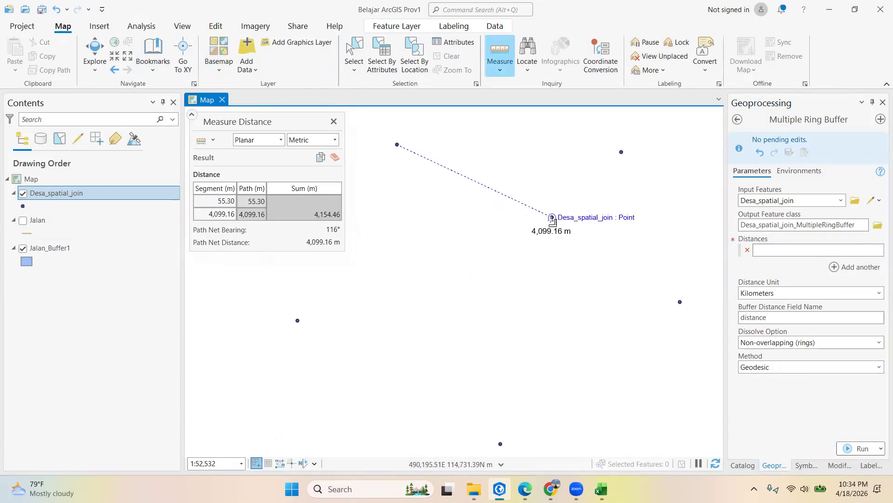
{"action": "left_click", "coordinate": [333, 121]}
- Enter 100, 500 and 1000 as the three ring distances of the Multiple Ring Buffer
{"action": "left_click", "coordinate": [779, 249]}
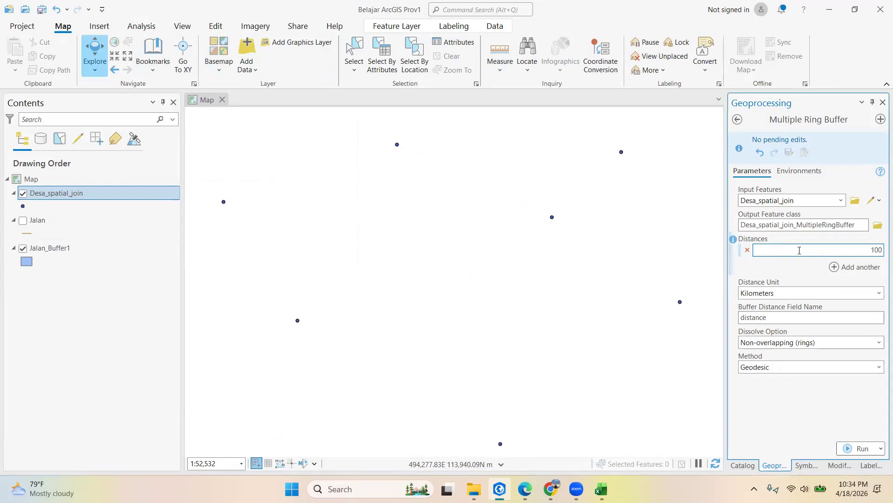
{"action": "left_click", "coordinate": [855, 267]}
{"action": "left_click", "coordinate": [860, 264]}
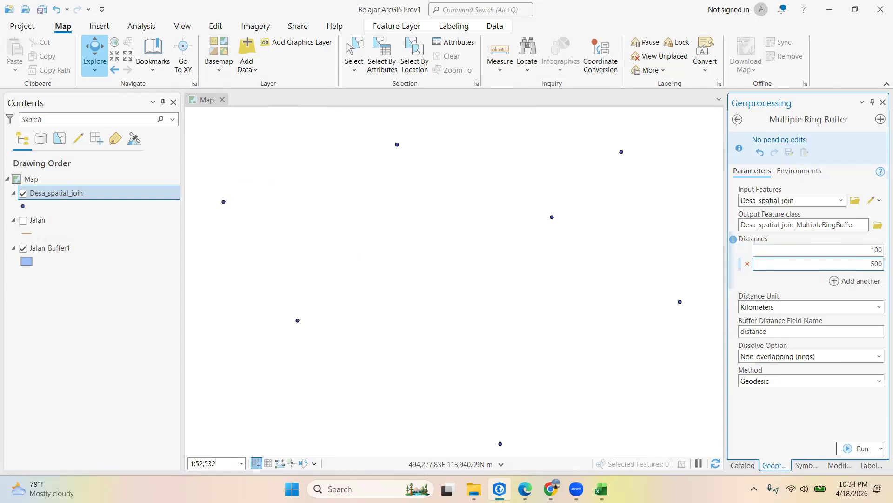
{"action": "left_click", "coordinate": [855, 280]}
{"action": "left_click", "coordinate": [860, 278]}
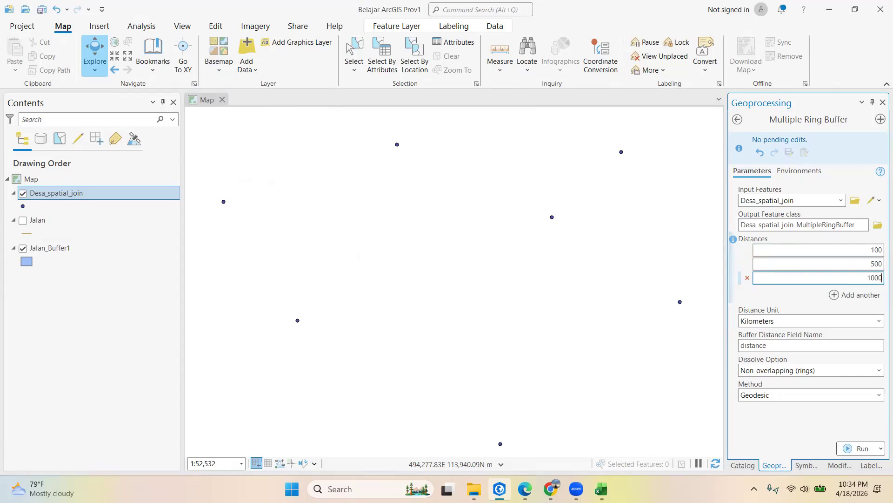
- Set the distance unit to Meters, restore 1000 as the third distance, and run the Multiple Ring Buffer
{"action": "left_click", "coordinate": [877, 320]}
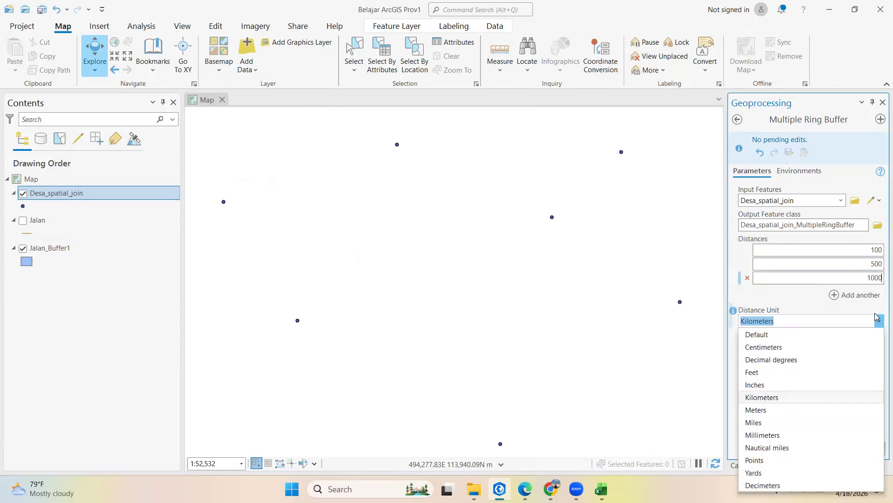
{"action": "left_click", "coordinate": [822, 409]}
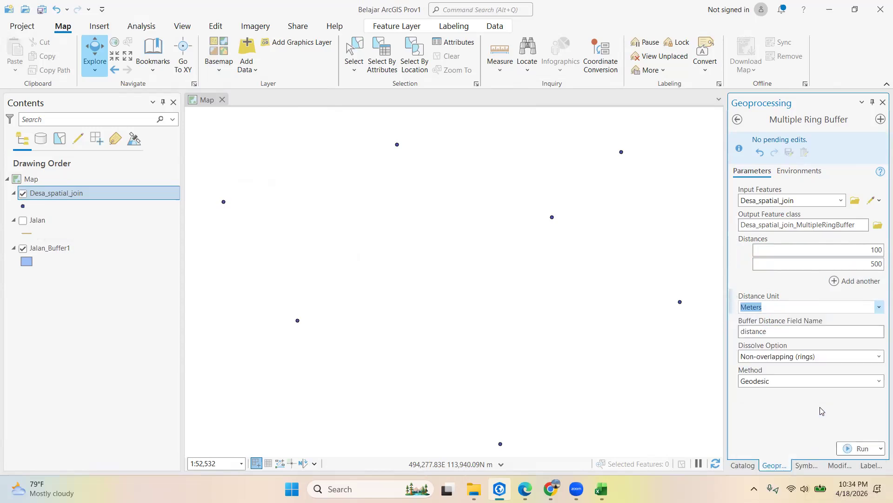
{"action": "left_click", "coordinate": [856, 280]}
{"action": "left_click", "coordinate": [863, 278]}
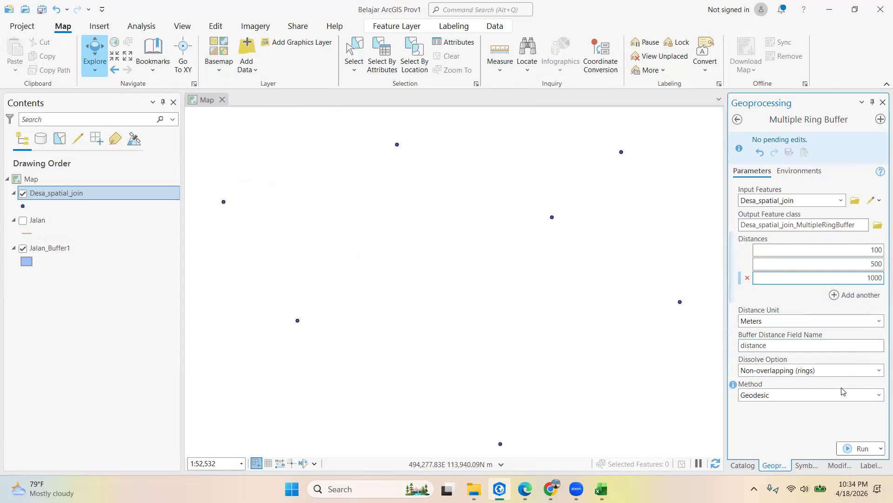
{"action": "left_click", "coordinate": [849, 450]}
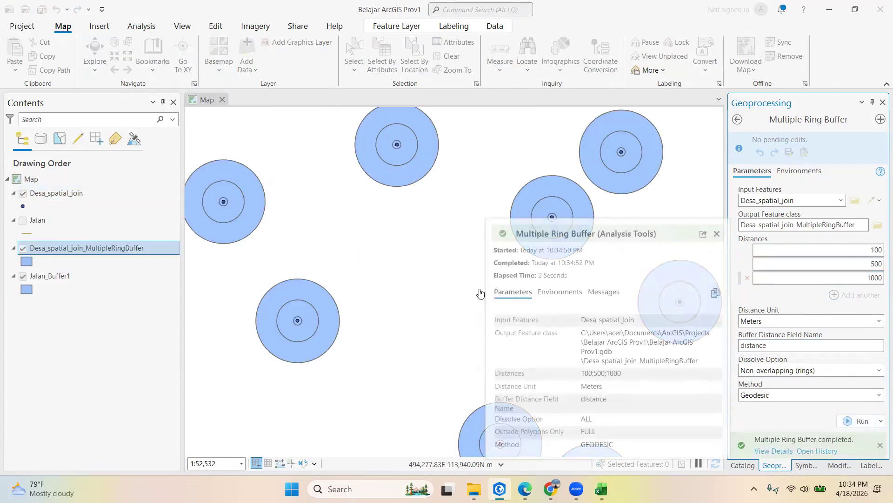
- Measure the distance from a village point to its innermost buffer ring, then close the measurement
{"action": "scroll", "coordinate": [285, 328], "scroll_direction": "up", "scroll_amount": 4}
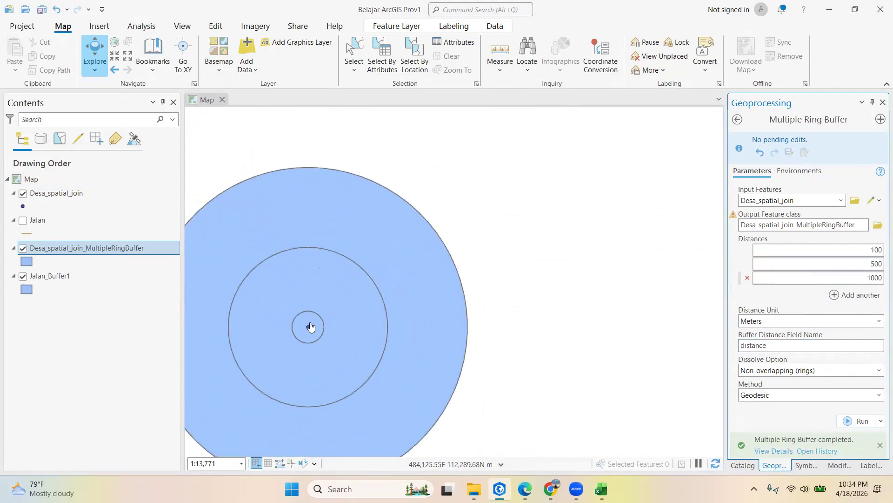
{"action": "scroll", "coordinate": [310, 330], "scroll_direction": "up", "scroll_amount": 1}
{"action": "scroll", "coordinate": [309, 329], "scroll_direction": "up", "scroll_amount": 2}
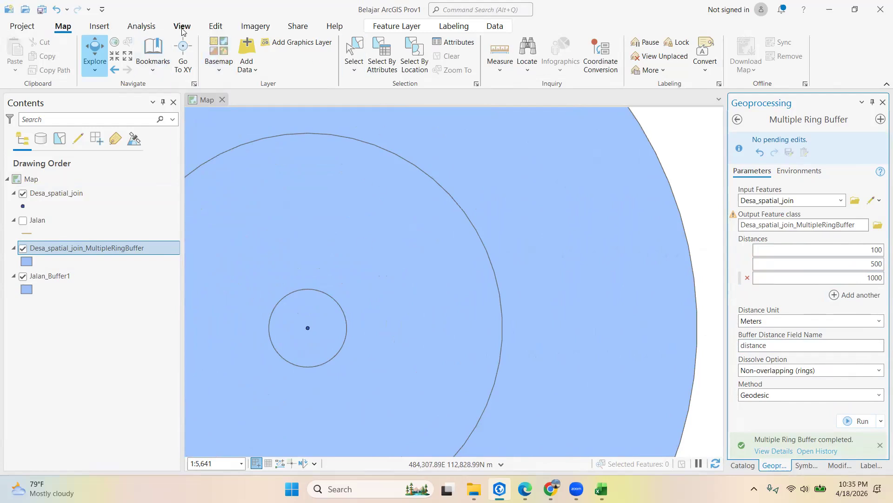
{"action": "left_click", "coordinate": [141, 26]}
{"action": "left_click", "coordinate": [95, 27]}
{"action": "left_click", "coordinate": [63, 26]}
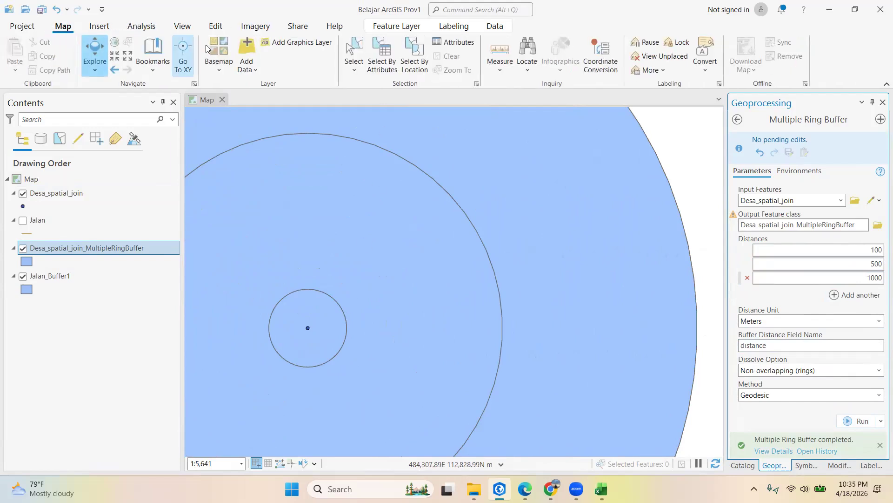
{"action": "left_click", "coordinate": [500, 53]}
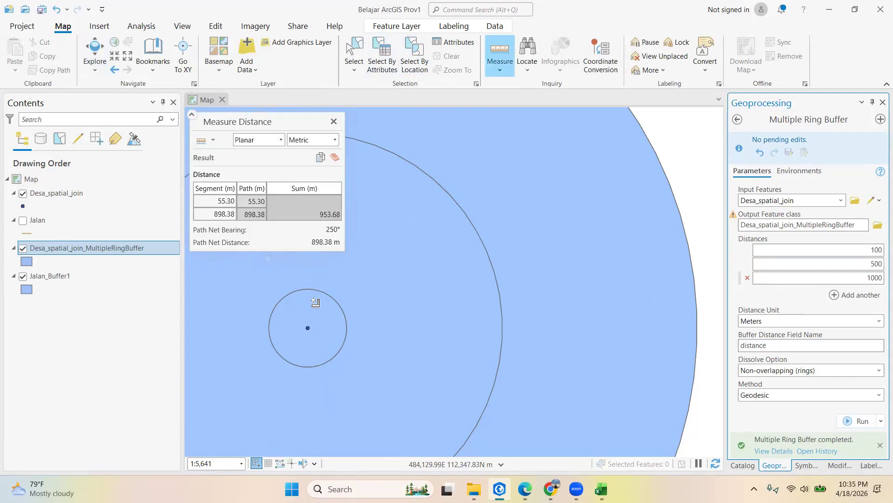
{"action": "left_click", "coordinate": [309, 327]}
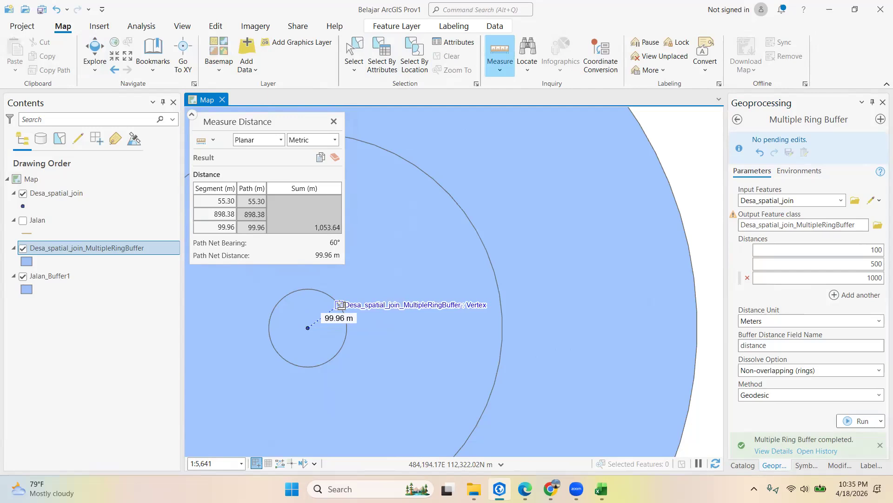
{"action": "left_click", "coordinate": [334, 121]}
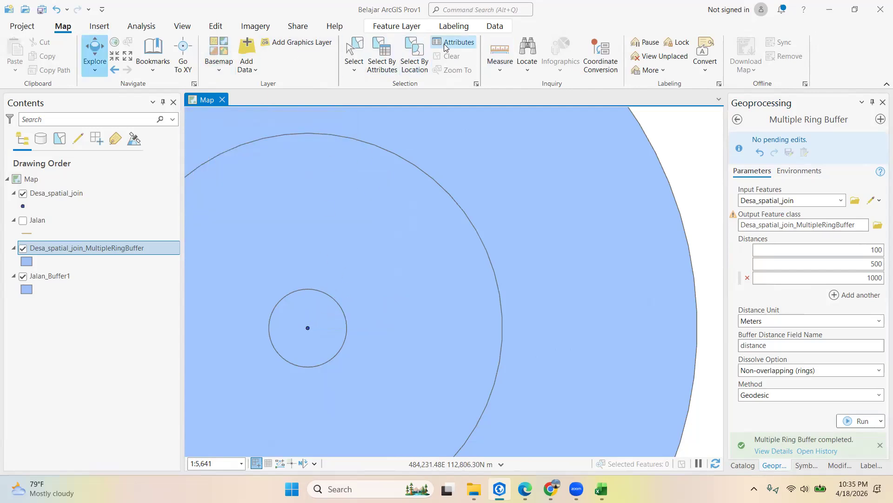
- Measure the gap between the innermost and middle buffer rings, then close the measurement
{"action": "left_click", "coordinate": [500, 52]}
{"action": "left_click", "coordinate": [340, 302]}
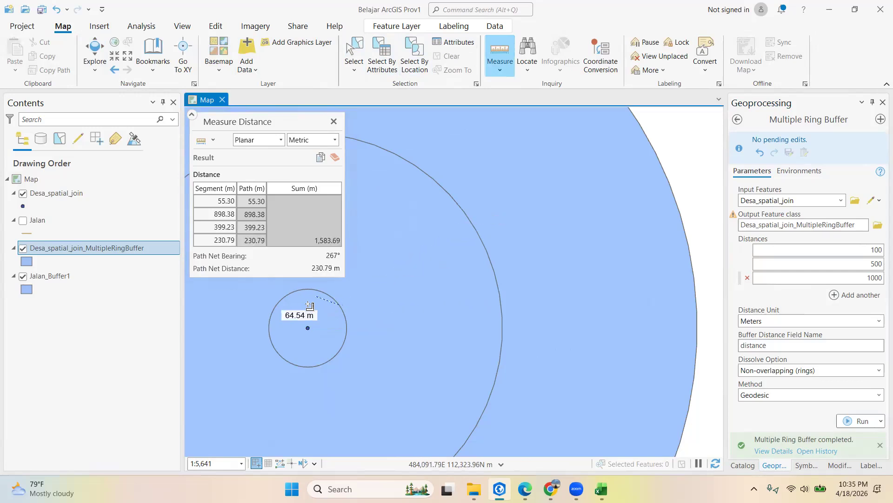
{"action": "left_click", "coordinate": [334, 122]}
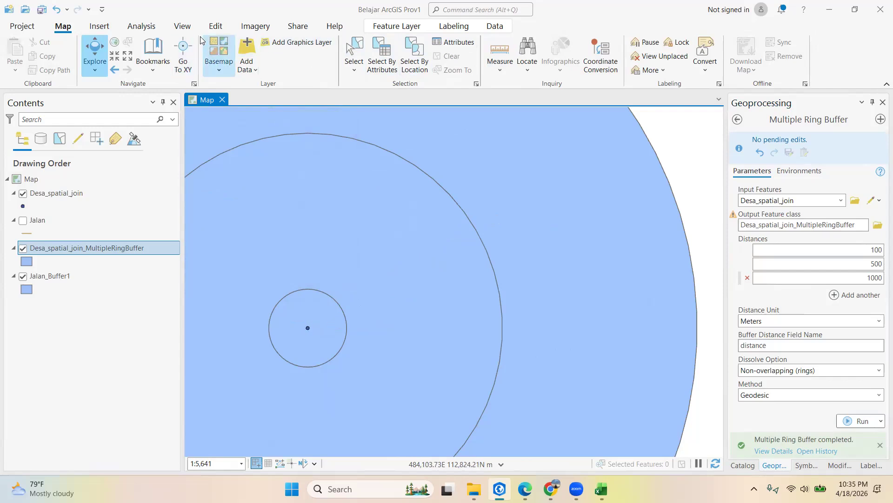
- Measure the distance from the village point to the edge of the outermost ring, then close the measurement
{"action": "left_click", "coordinate": [499, 51]}
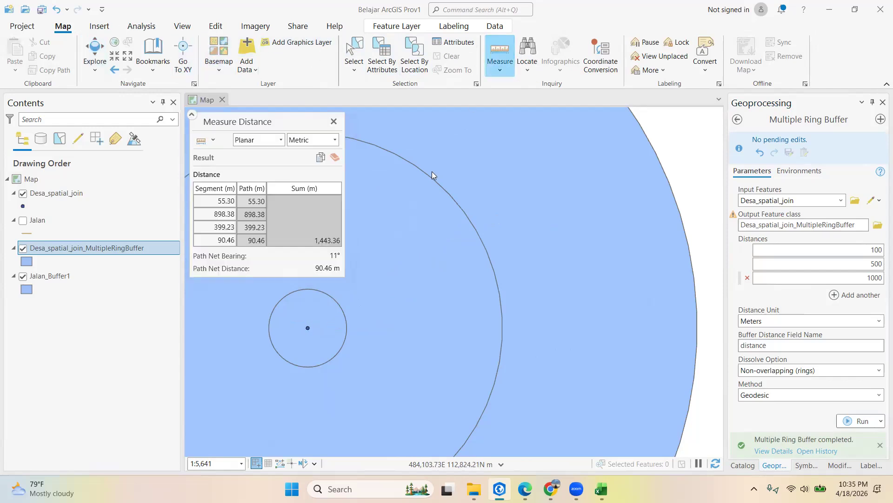
{"action": "left_click", "coordinate": [307, 327]}
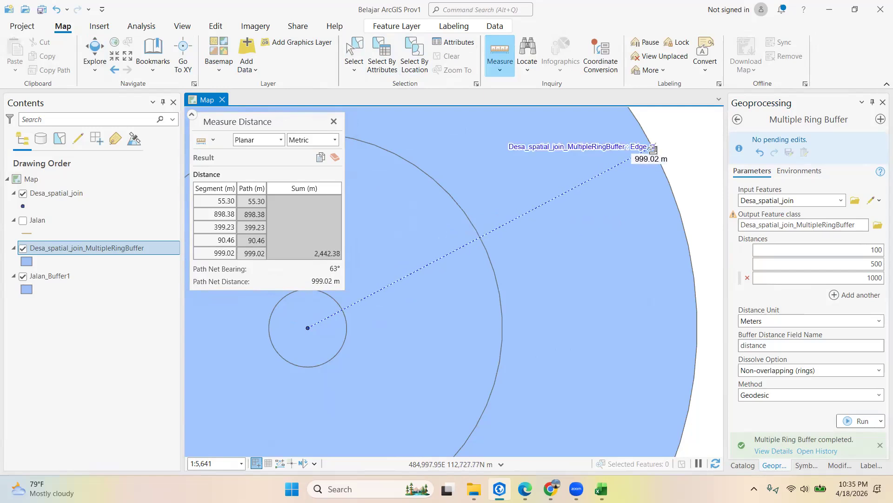
{"action": "left_click", "coordinate": [333, 124]}
{"action": "scroll", "coordinate": [296, 246], "scroll_direction": "down", "scroll_amount": 3}
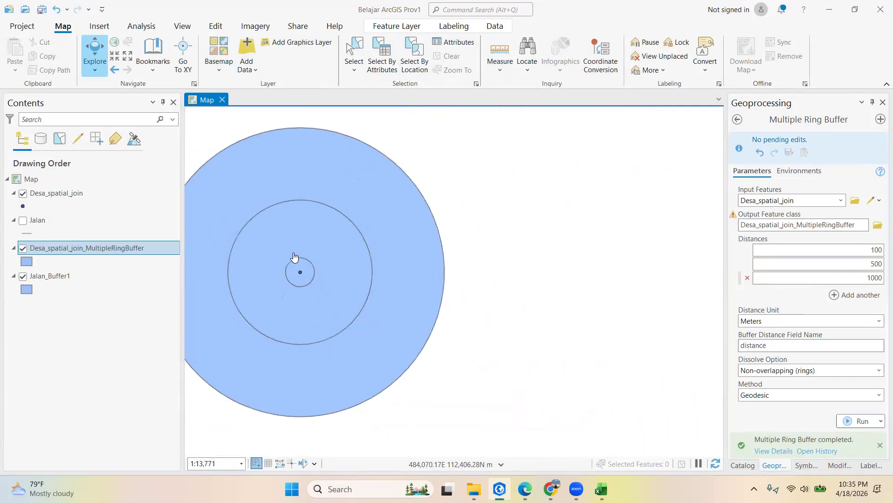
{"action": "scroll", "coordinate": [294, 256], "scroll_direction": "down", "scroll_amount": 2}
{"action": "left_click_drag", "start_coordinate": [295, 259], "coordinate": [363, 259]}
{"action": "scroll", "coordinate": [364, 258], "scroll_direction": "up", "scroll_amount": 3}
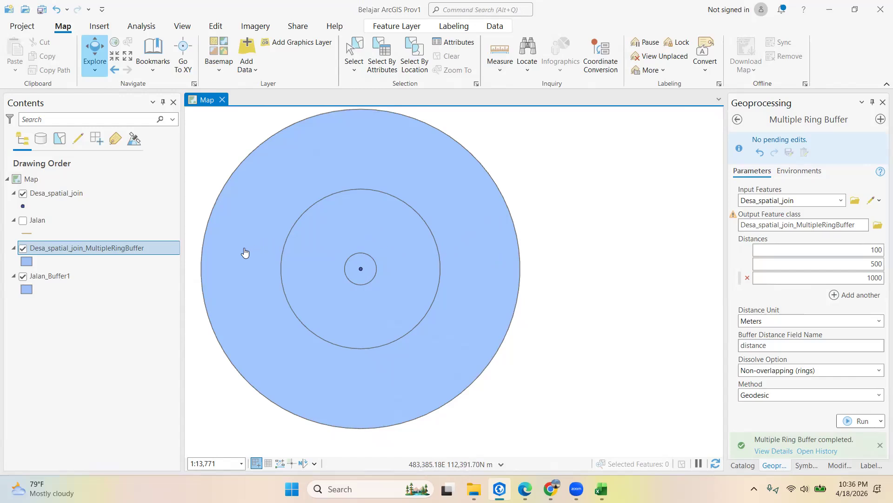
{"action": "key", "text": "alt+Tab"}
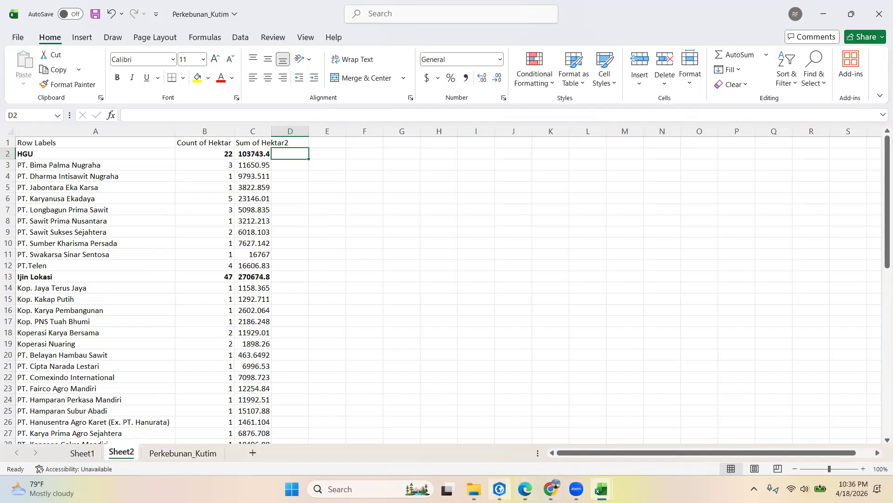
{"action": "left_click", "coordinate": [499, 489]}
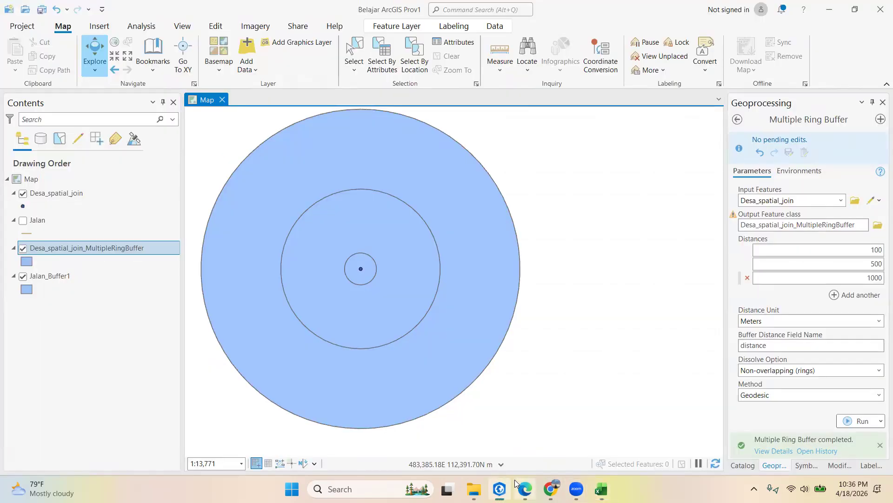